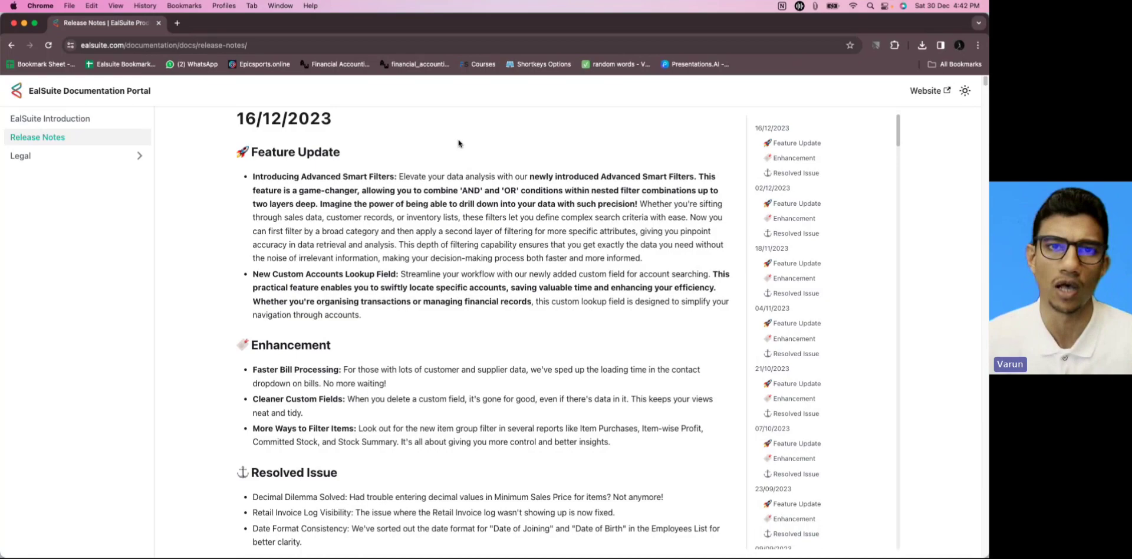
Step: Read the EalSuite release notes for 16/12/2023 and 02/12/2023, and close the release notes window
scroll(550, 267, "down", 3)
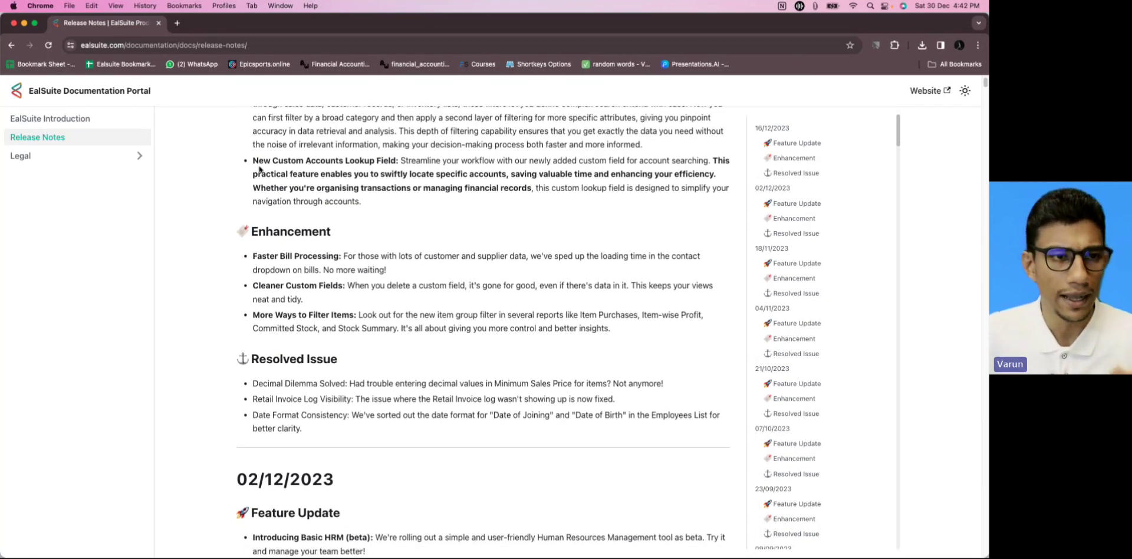
left_click_drag(253, 163, 397, 160)
left_click(439, 206)
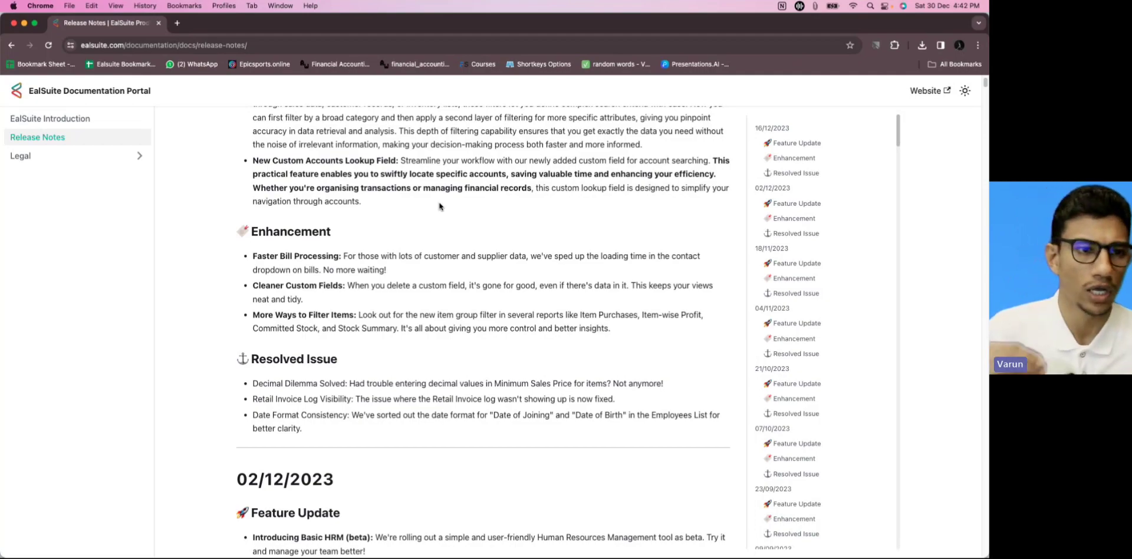
scroll(441, 206, "down", 2)
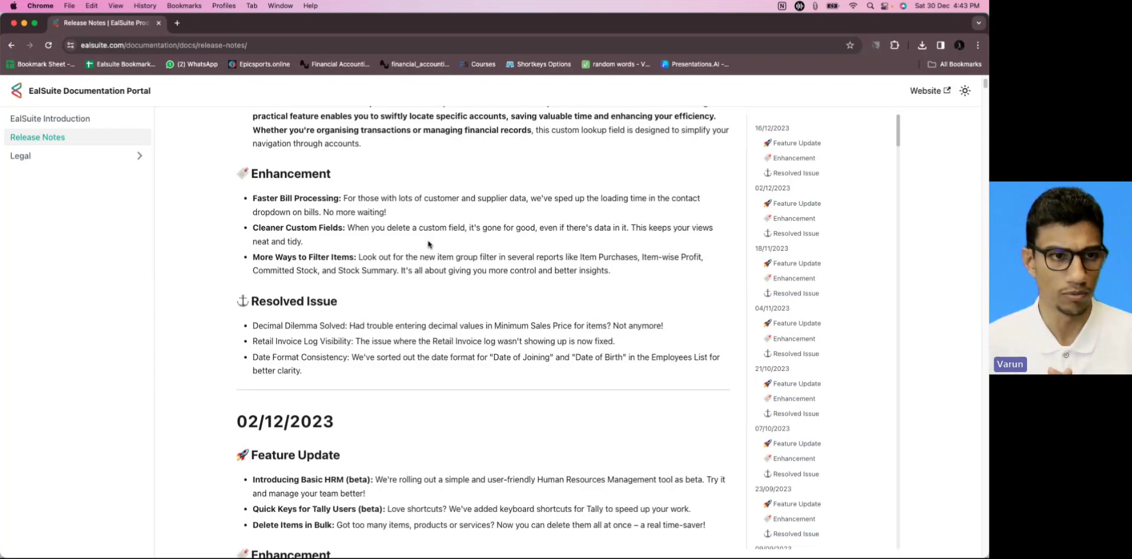
scroll(428, 244, "down", 3)
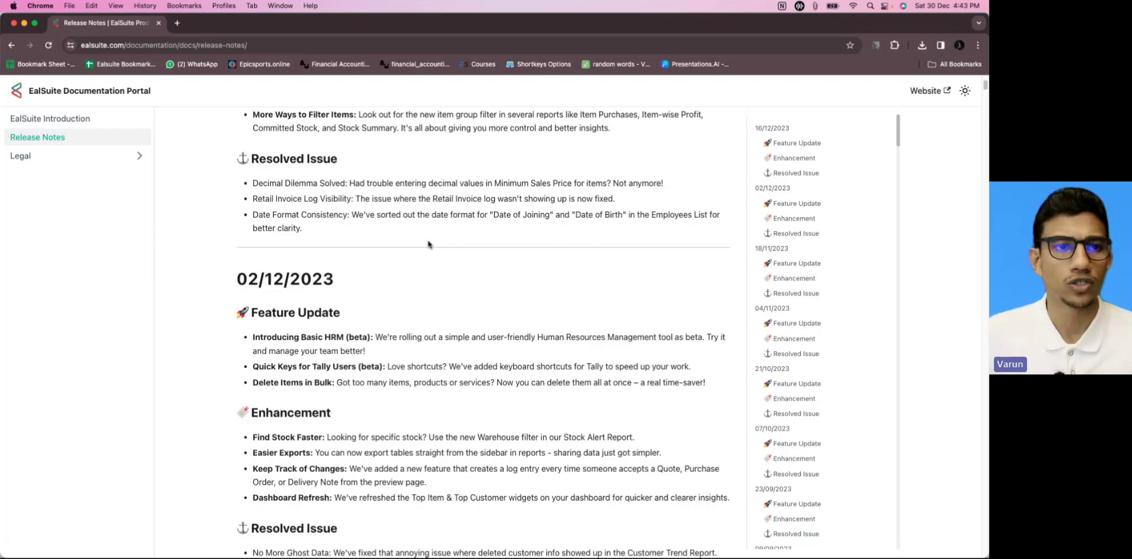
scroll(428, 244, "up", 5)
left_click(14, 22)
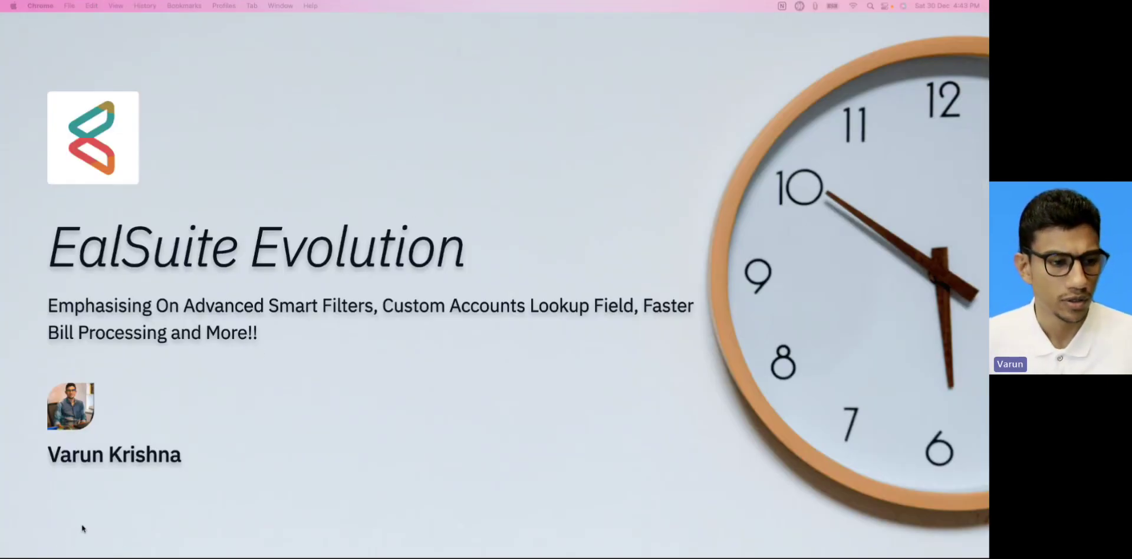
Step: Advance the presentation to the Advanced Smart Filters slide, and switch to the EalSuite dashboard in a maximised browser window
left_click(116, 548)
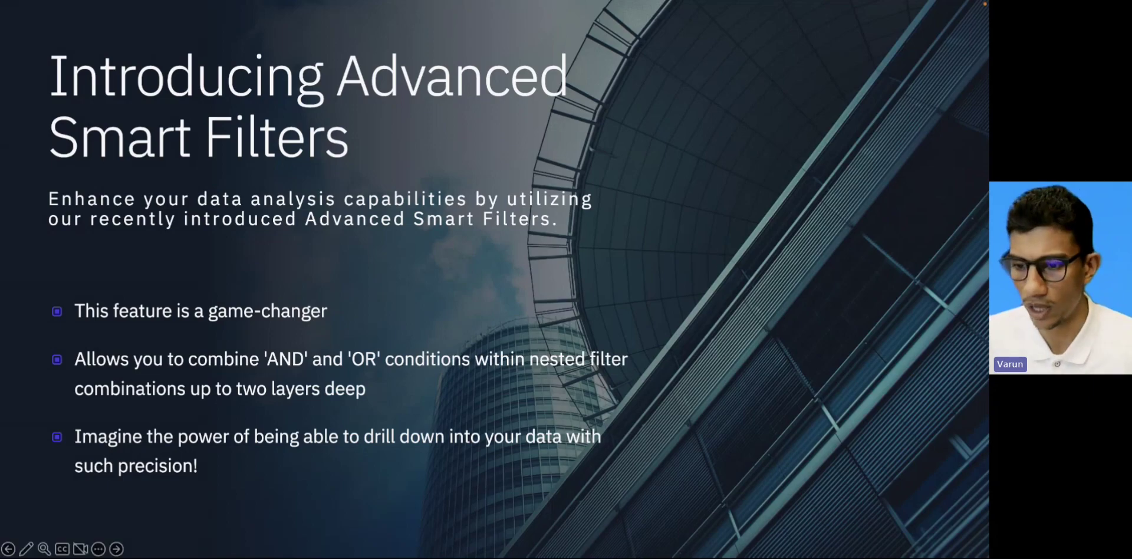
key("super+Tab")
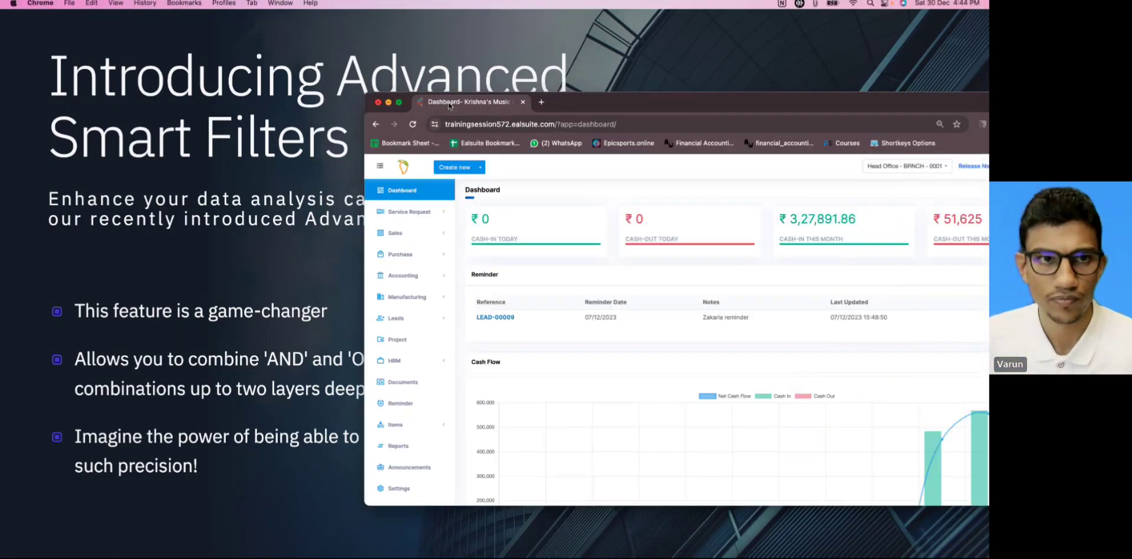
double_click(296, 55)
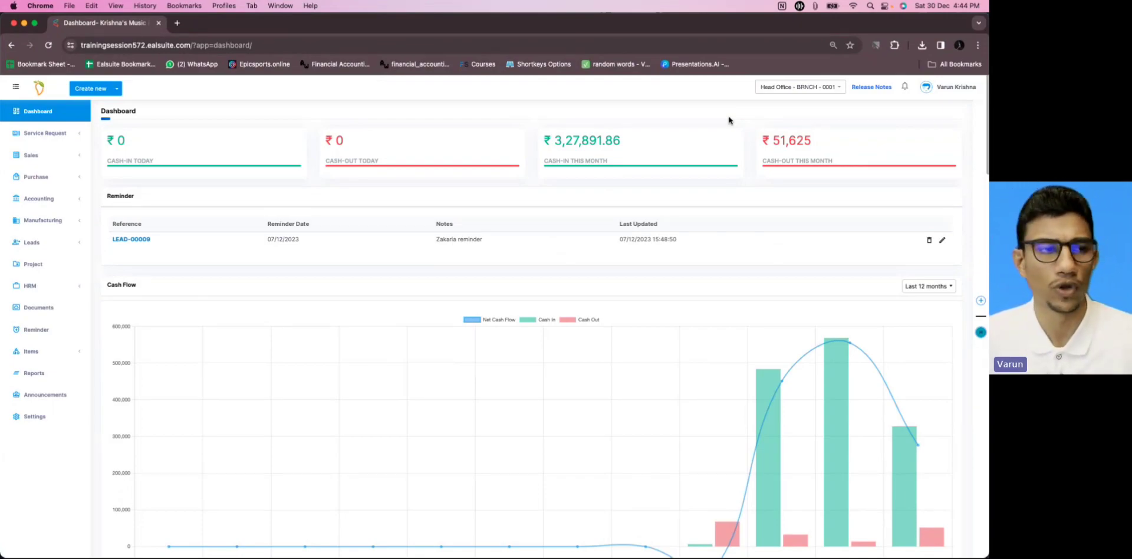
Step: Open the Sales module's Customers and Invoices lists in separate browser tabs, and bring up the Customers list
left_click(77, 156)
left_click(70, 172, "super")
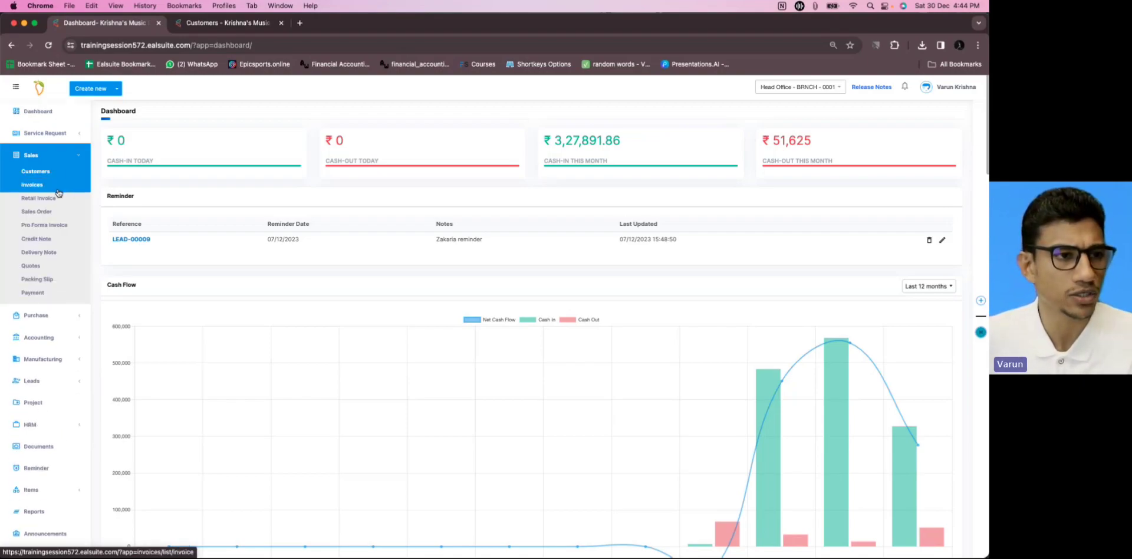
left_click(57, 191, "super")
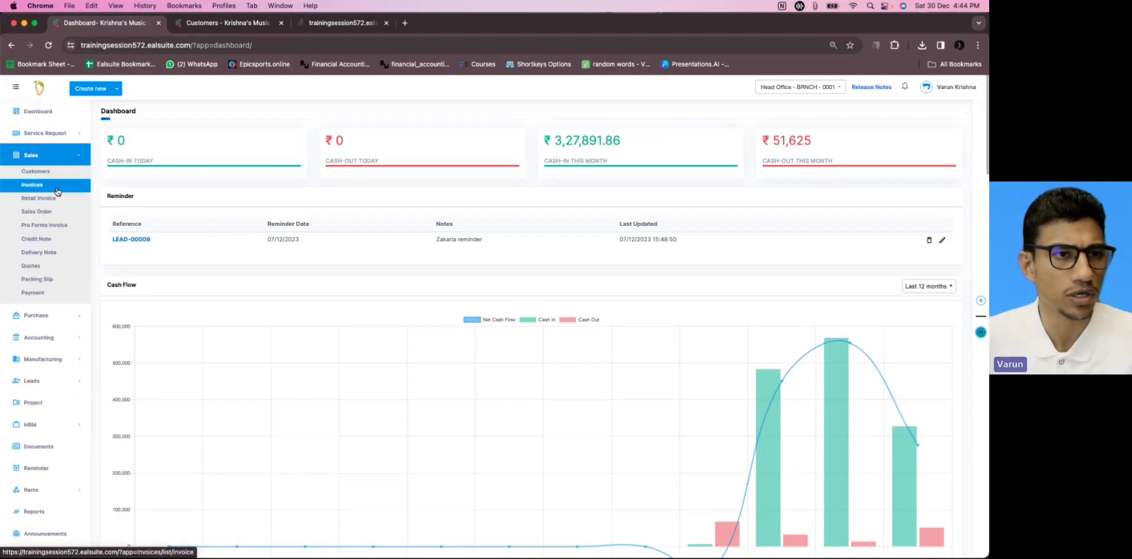
left_click(214, 25)
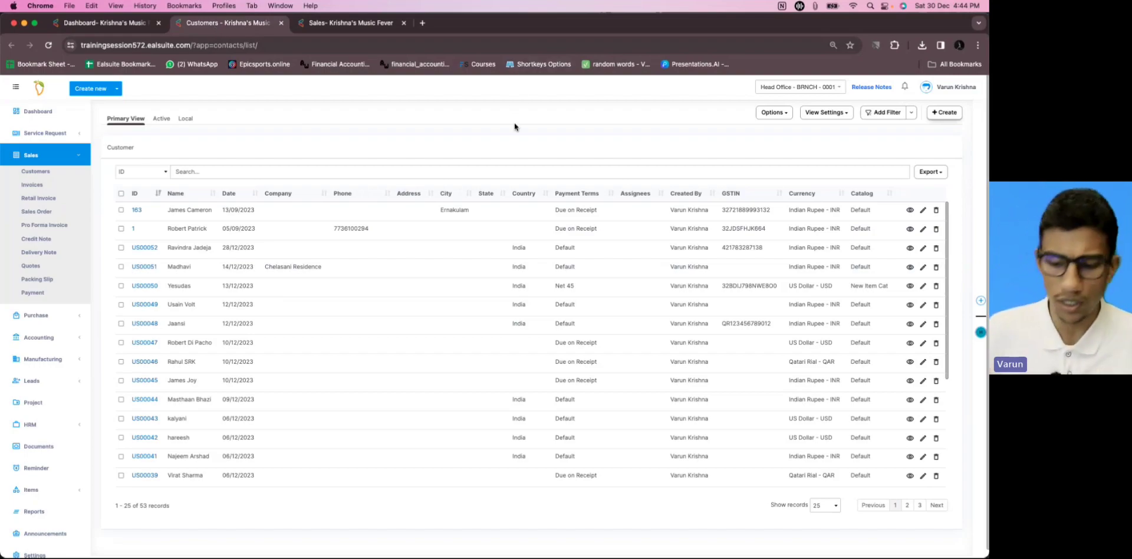
Step: Examine the customer list's basic filter dialog with one empty condition, and close it without applying
key("super+equal")
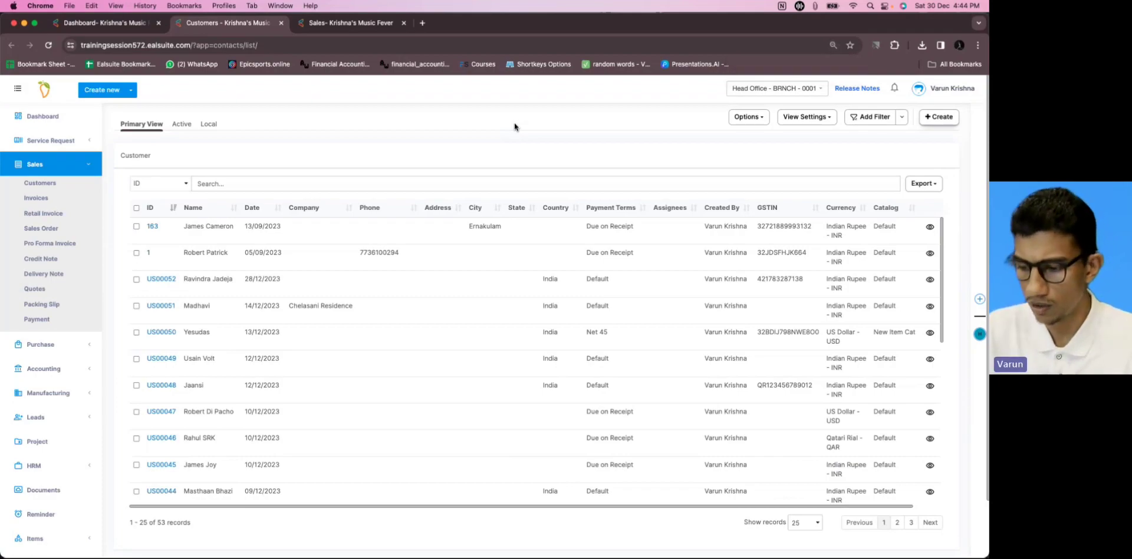
key("super+minus")
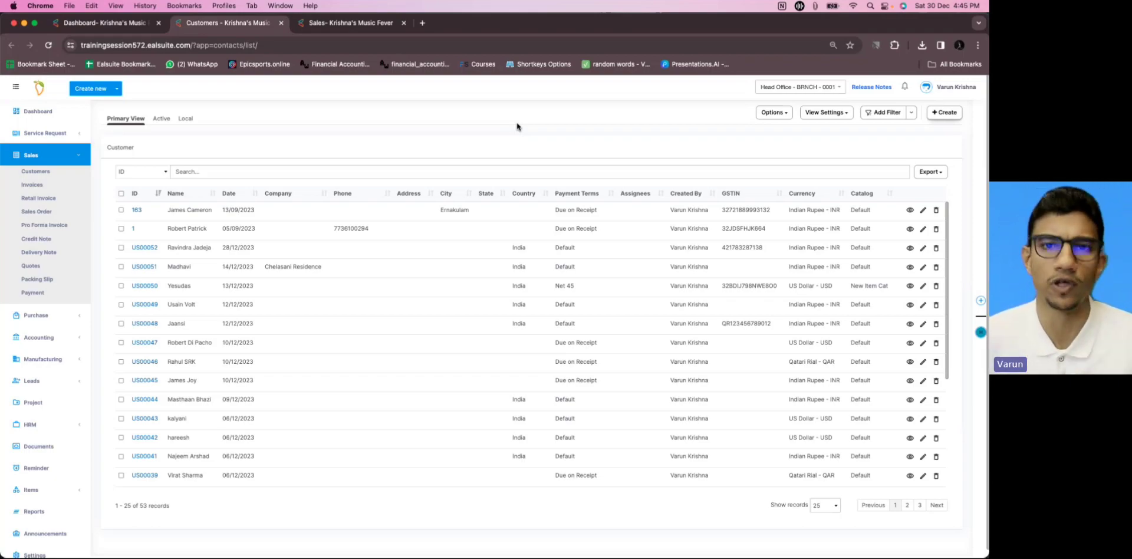
left_click(885, 113)
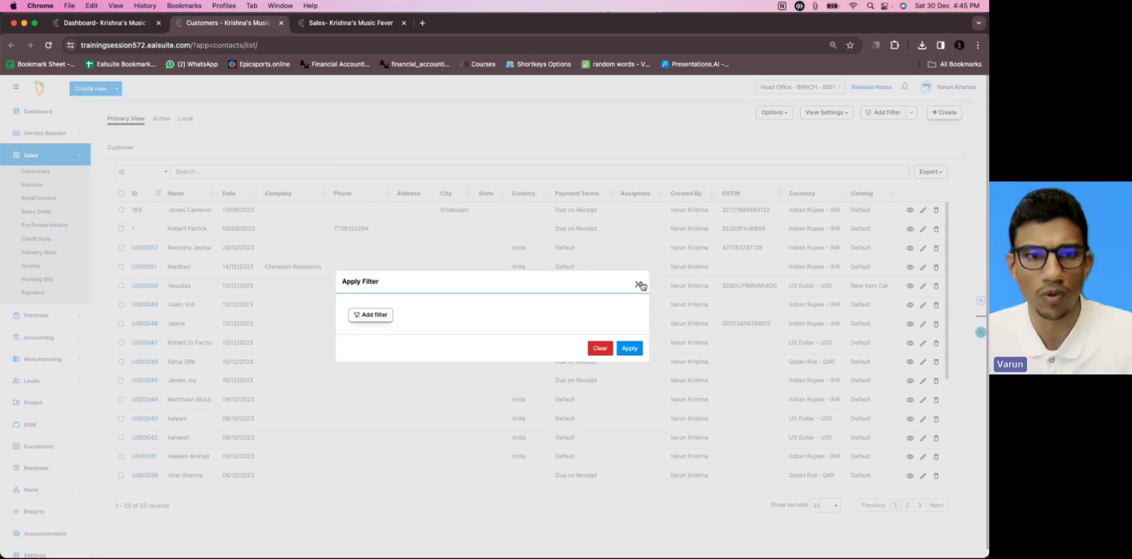
left_click(376, 317)
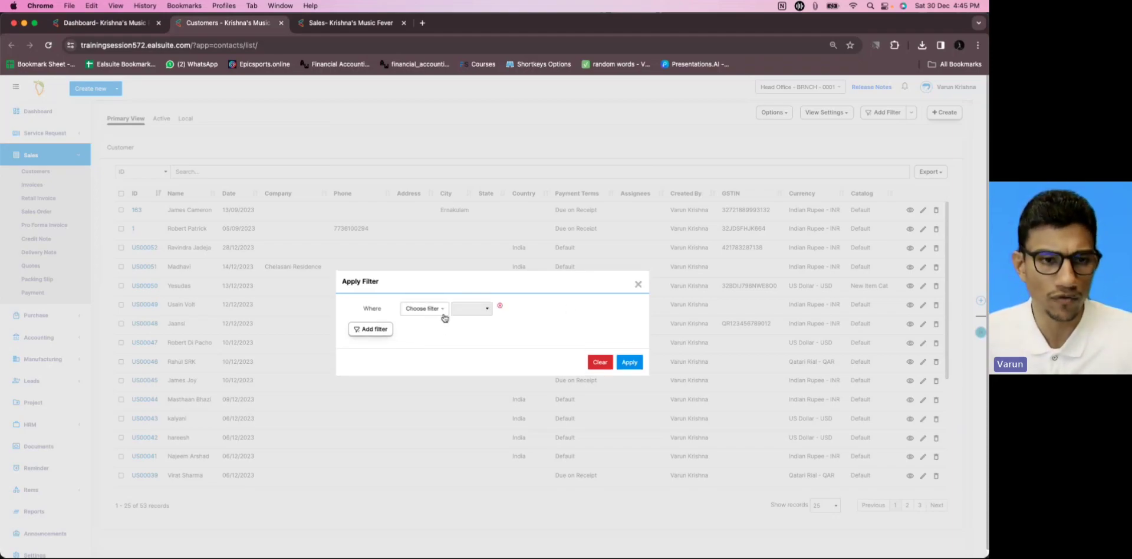
left_click(638, 285)
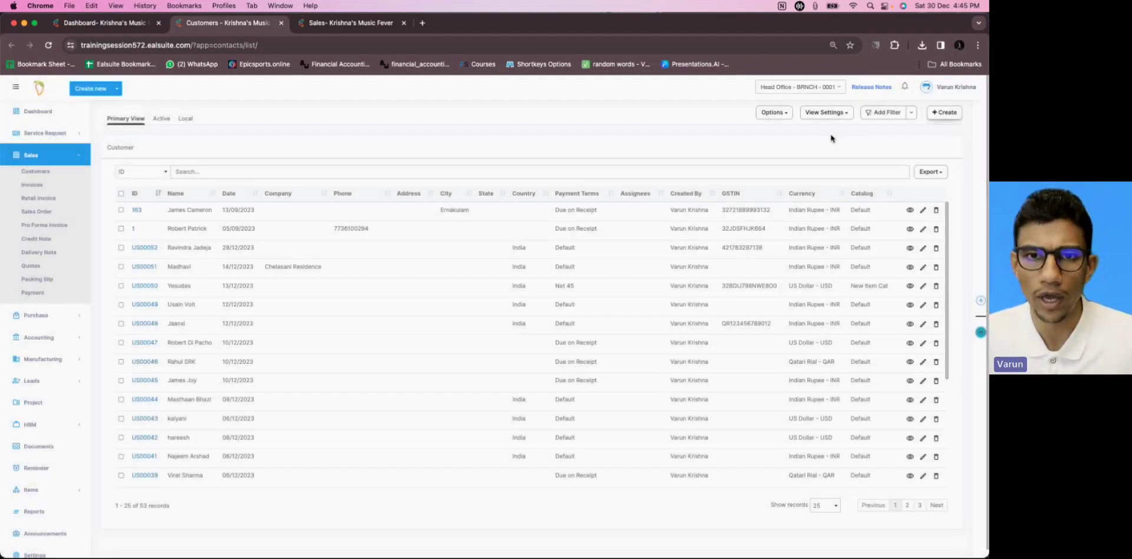
Step: Examine the Filters stage of the Primary View's options with one empty condition, and close the options without saving
left_click(838, 113)
left_click(841, 144)
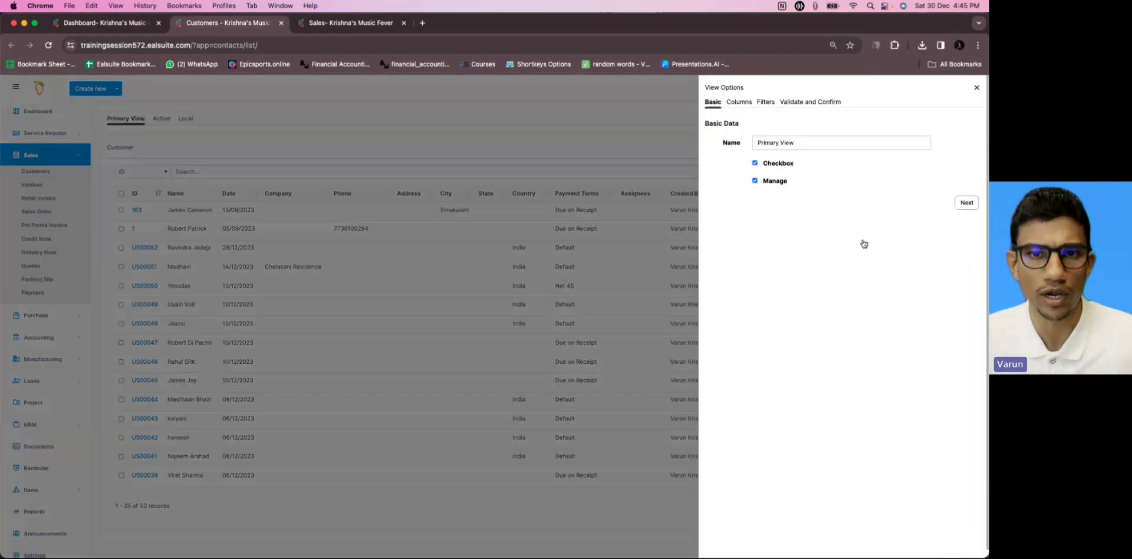
left_click(964, 202)
left_click(966, 446)
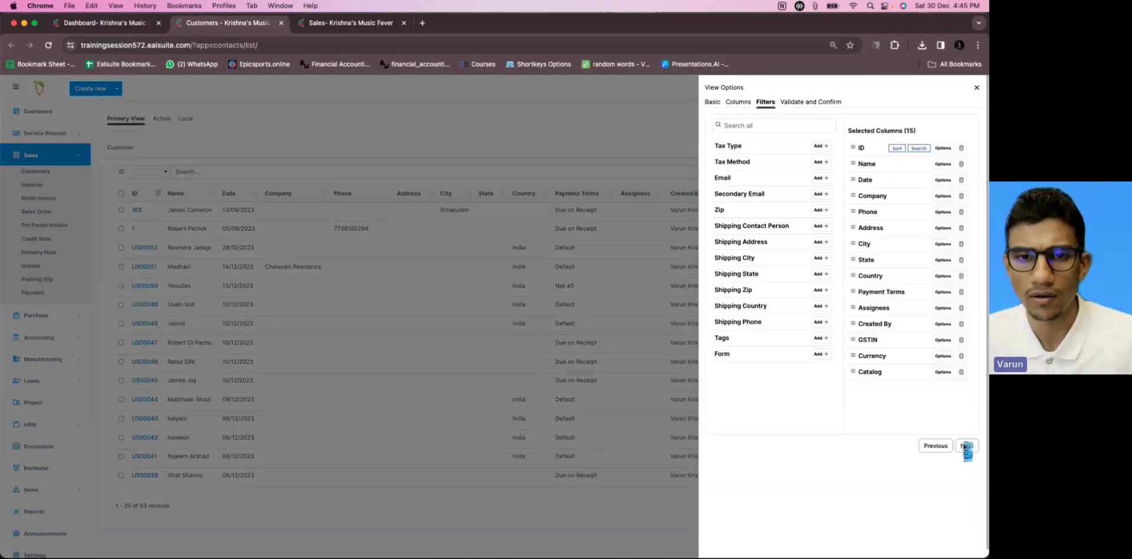
left_click(734, 152)
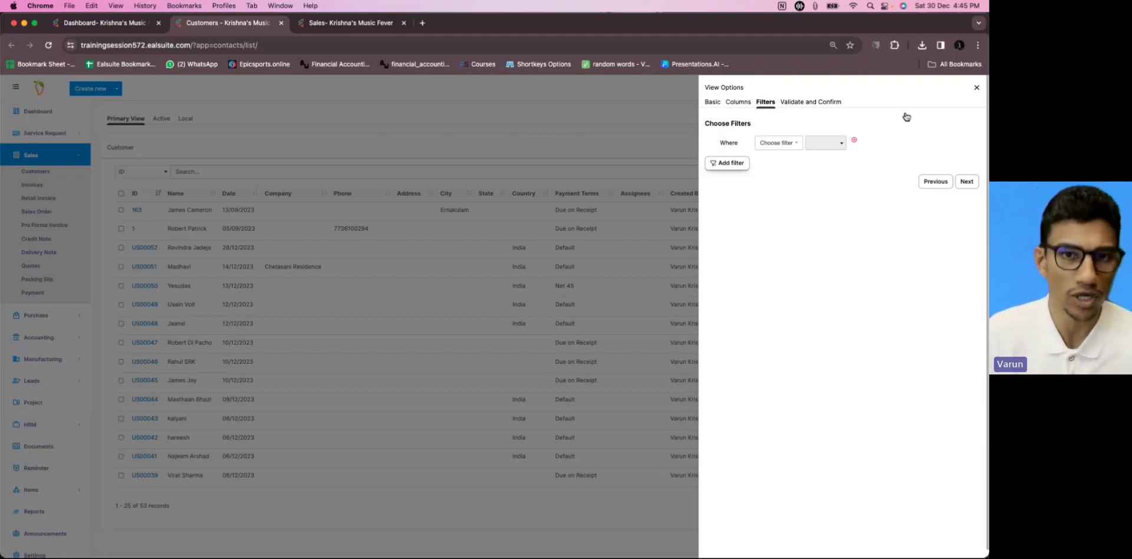
left_click(976, 87)
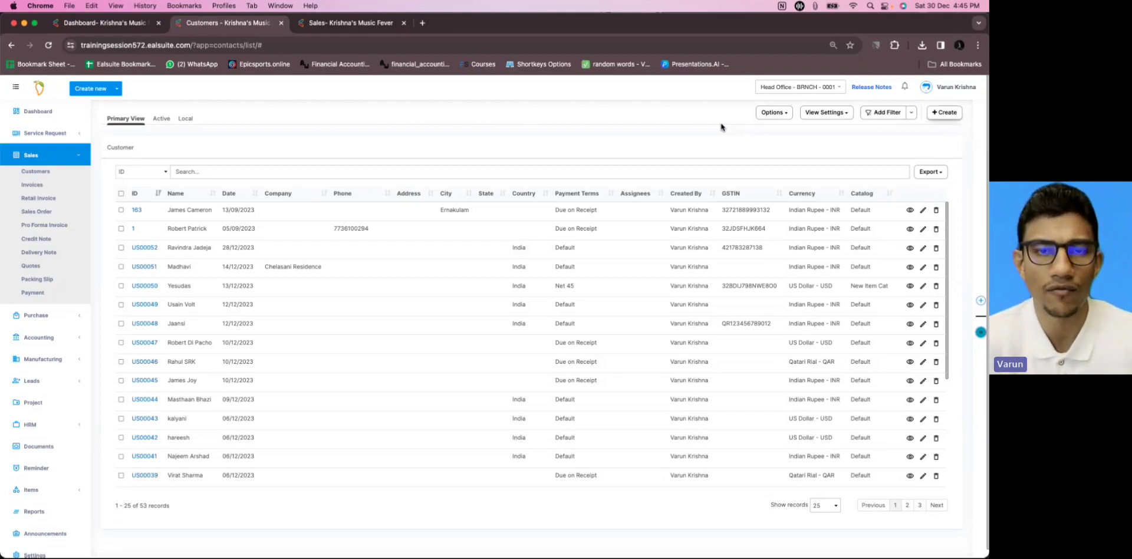
Step: Examine the customer list's Apply Advance Rule dialog with one empty condition, and close it without applying
left_click(912, 115)
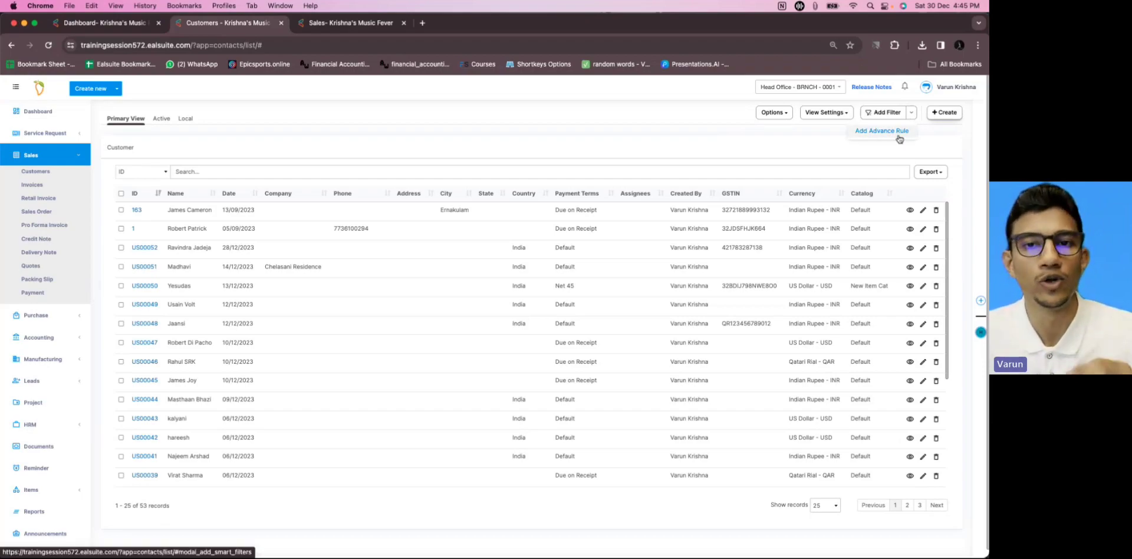
left_click(898, 133)
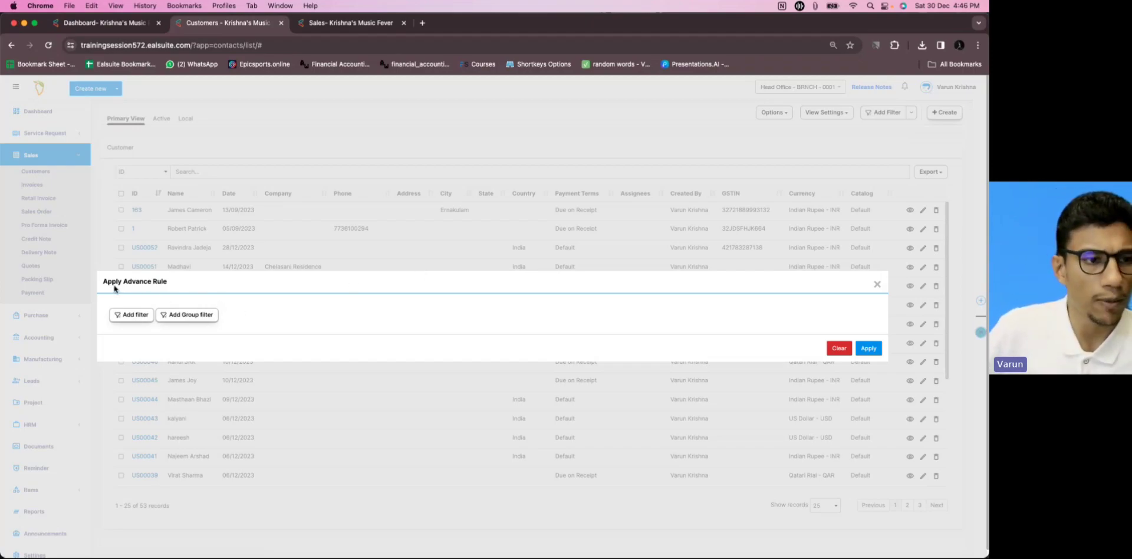
left_click(136, 317)
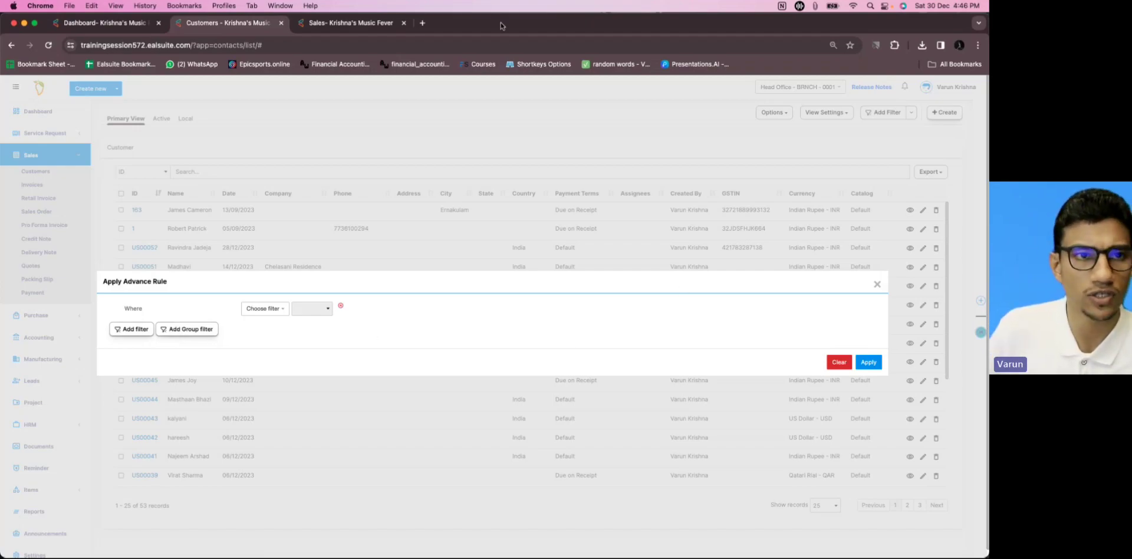
left_click(876, 284)
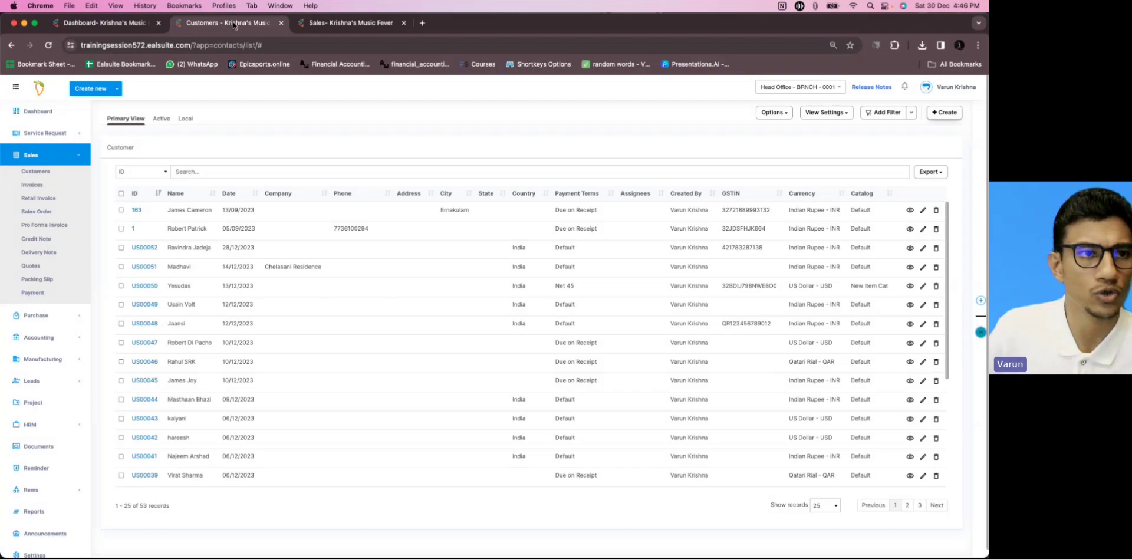
Step: Duplicate the Customers tab and set the copy to show all records, looking through the whole customer list
right_click(234, 25)
left_click(270, 93)
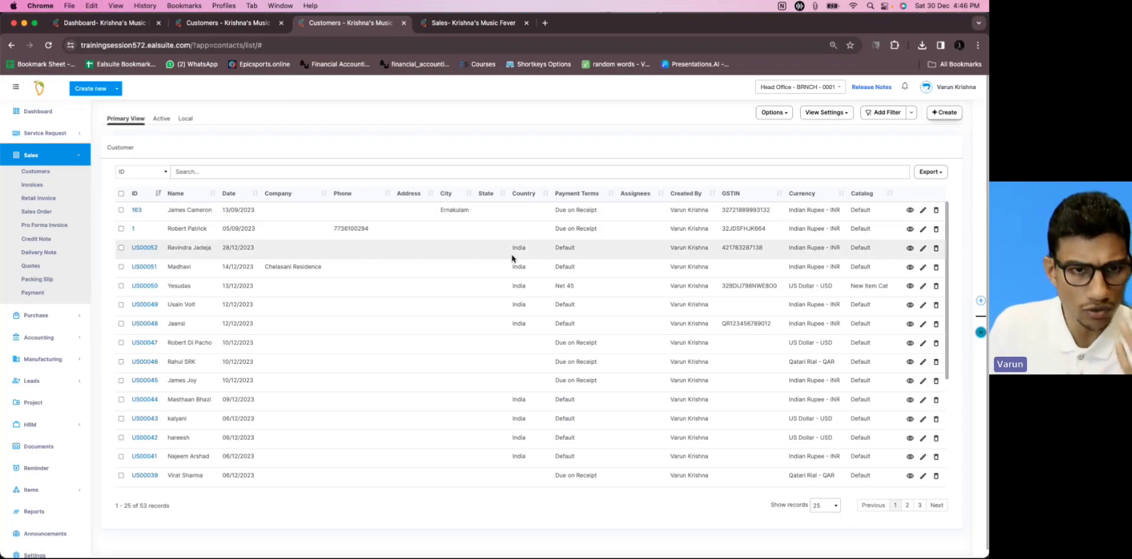
scroll(517, 279, "down", 5)
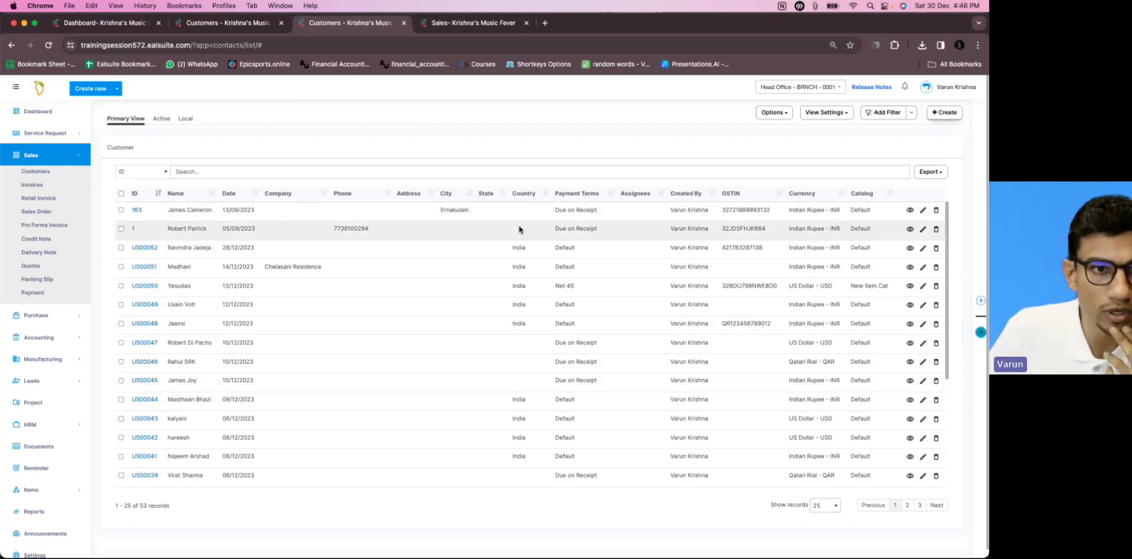
scroll(517, 244, "down", 3)
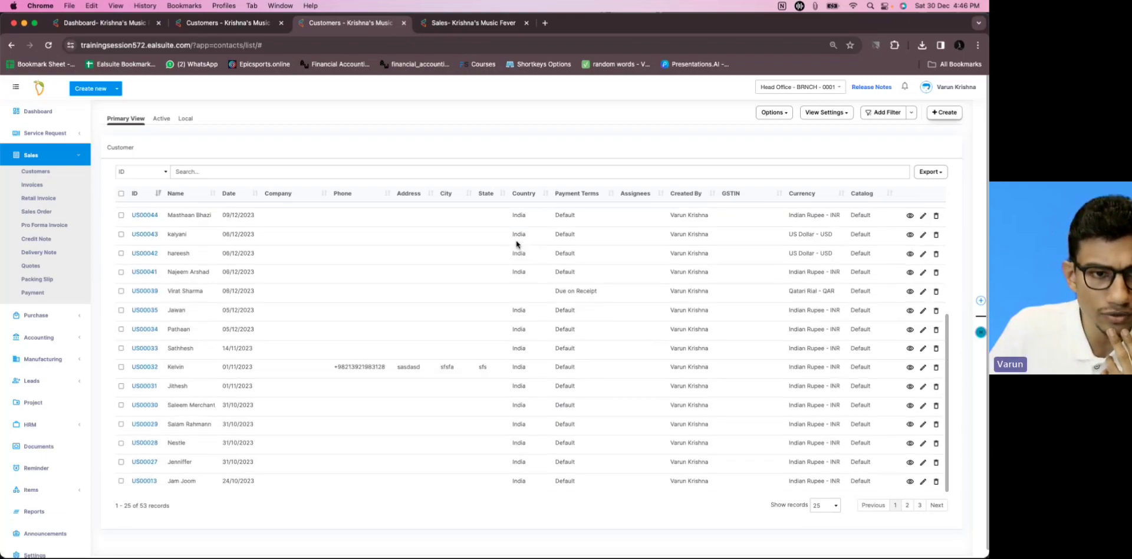
left_click(824, 505)
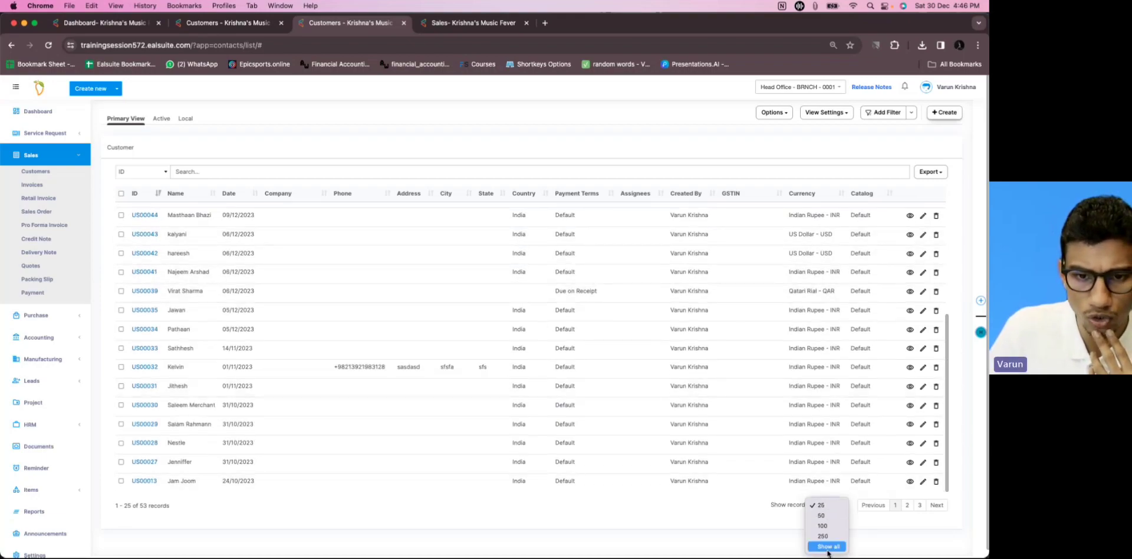
left_click(828, 545)
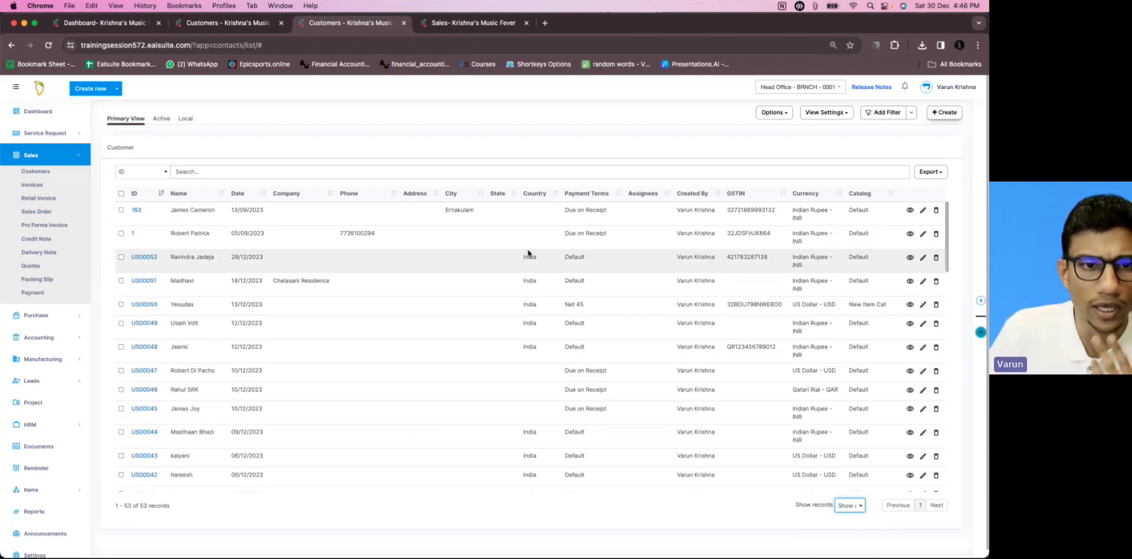
scroll(529, 215, "down", 5)
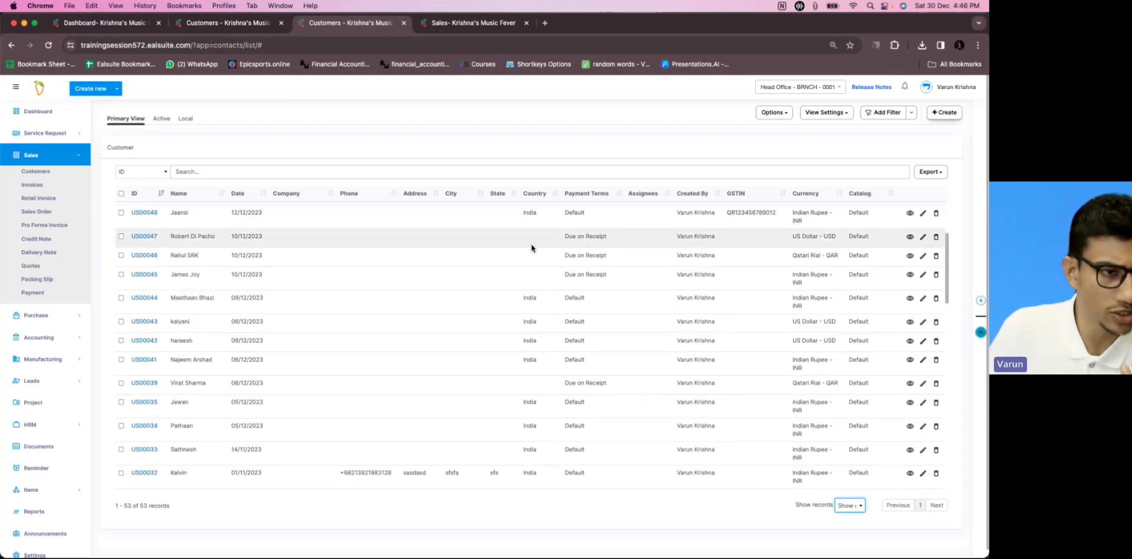
scroll(531, 247, "down", 8)
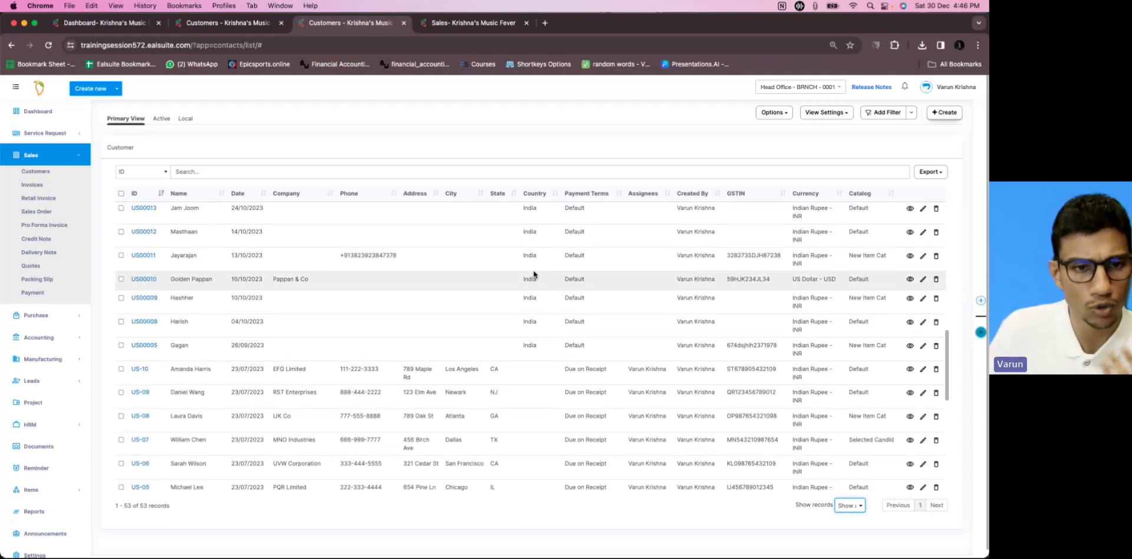
scroll(531, 294, "up", 7)
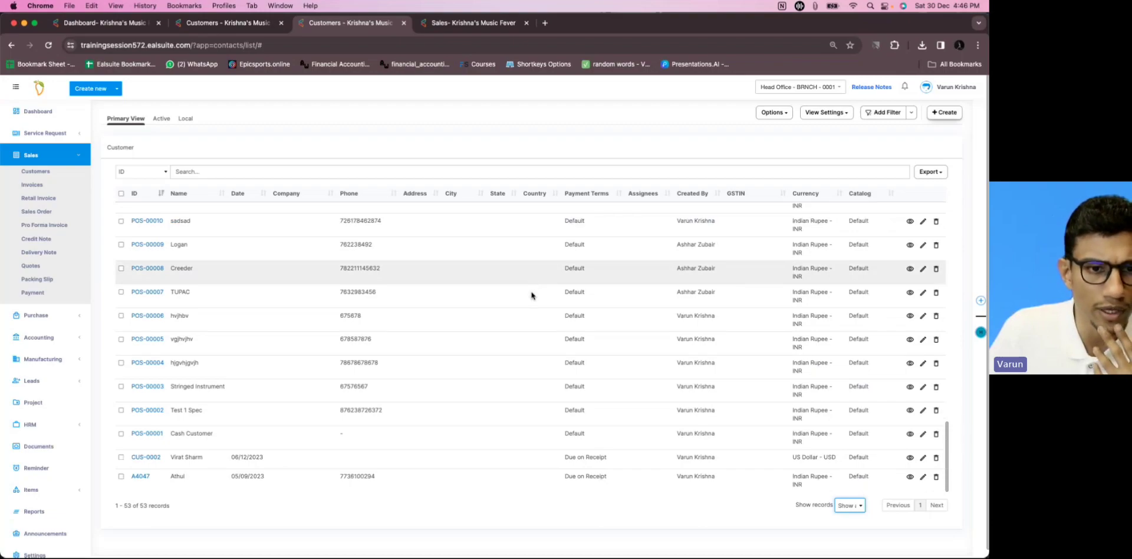
scroll(532, 294, "up", 10)
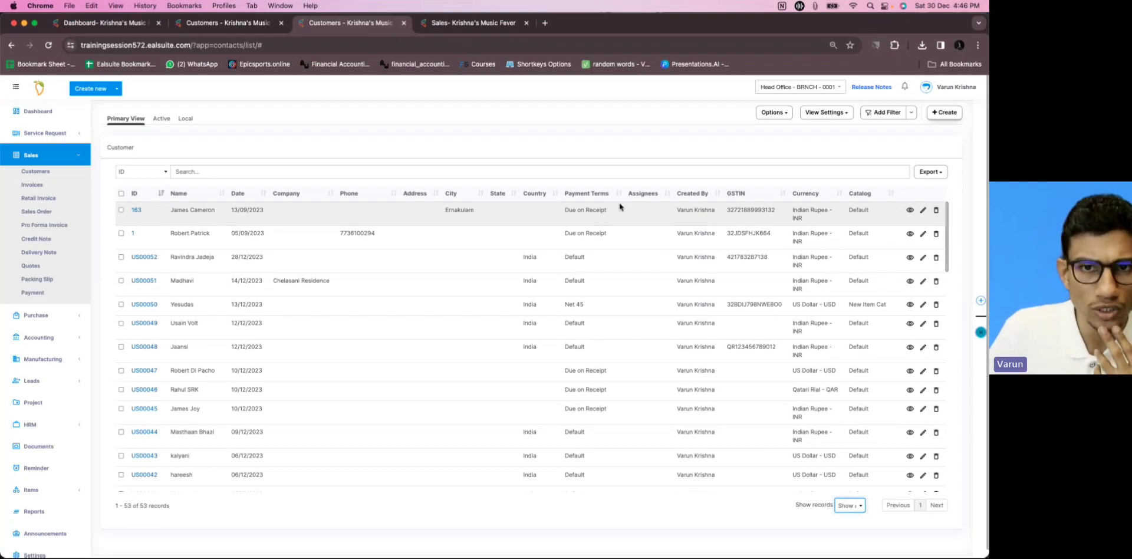
Step: Return to the original Customers tab and set its list to show all records
left_click(239, 27)
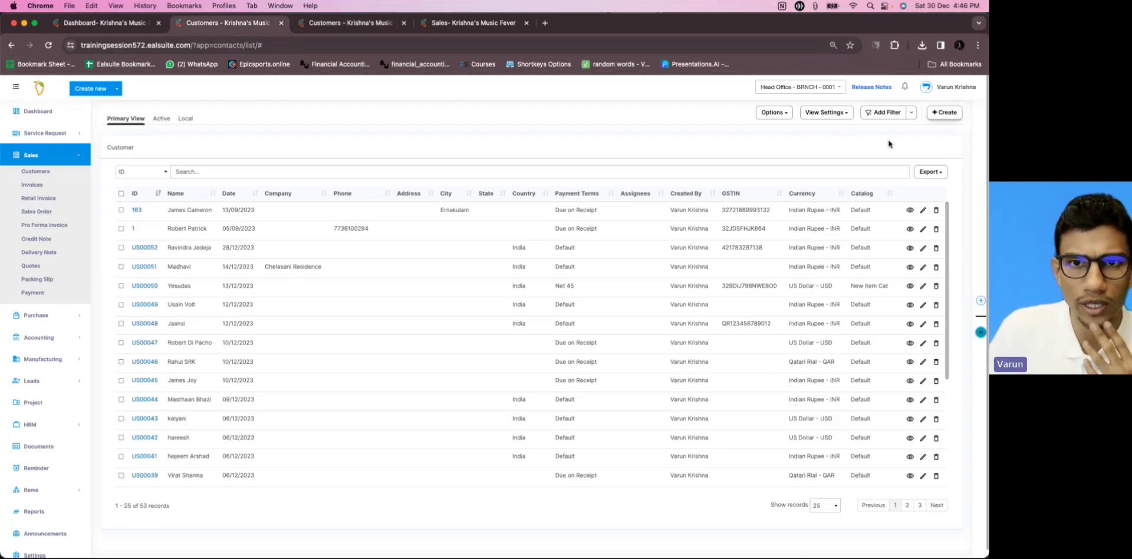
left_click(825, 505)
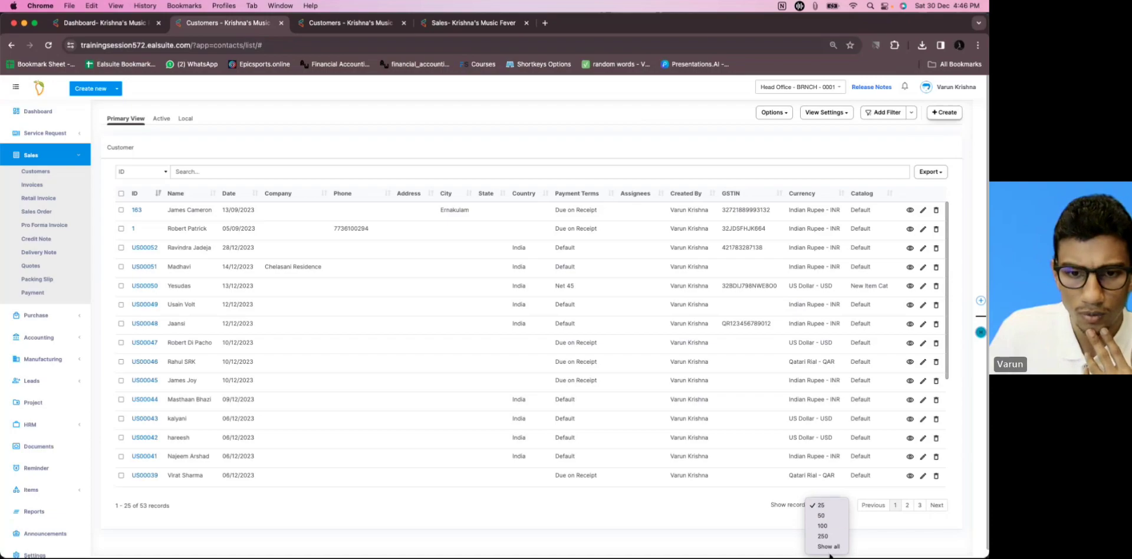
left_click(828, 546)
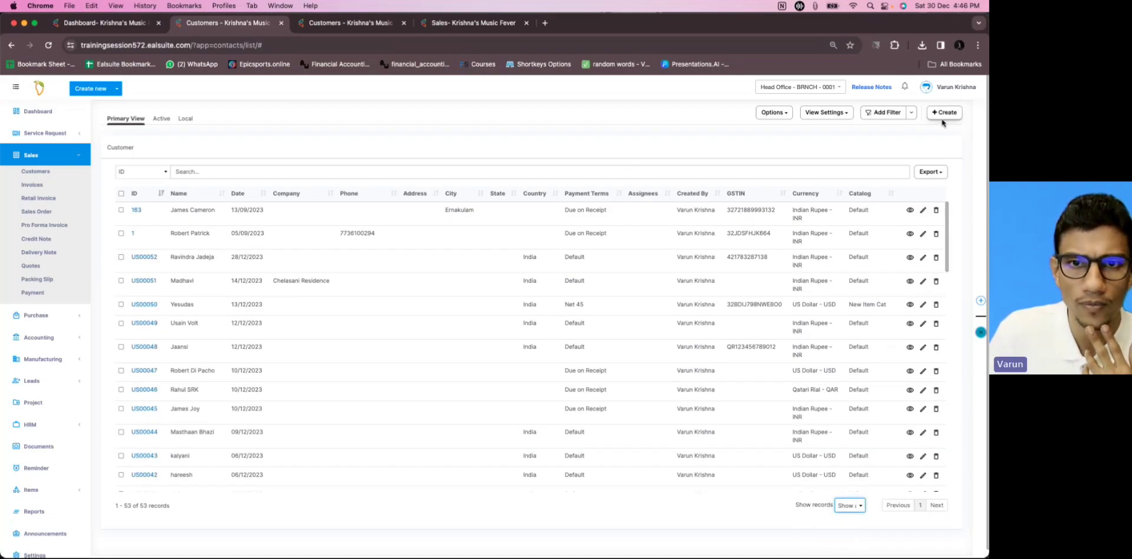
Step: Start an advance rule on the original tab's customer list with the condition Country Is India, leaving it unapplied
left_click(911, 113)
left_click(894, 134)
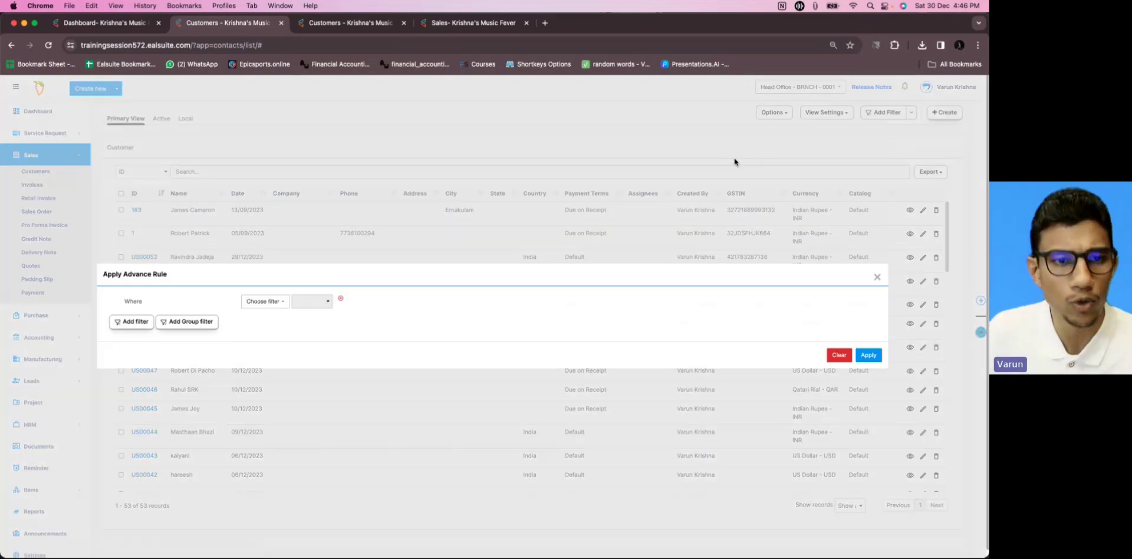
left_click(268, 305)
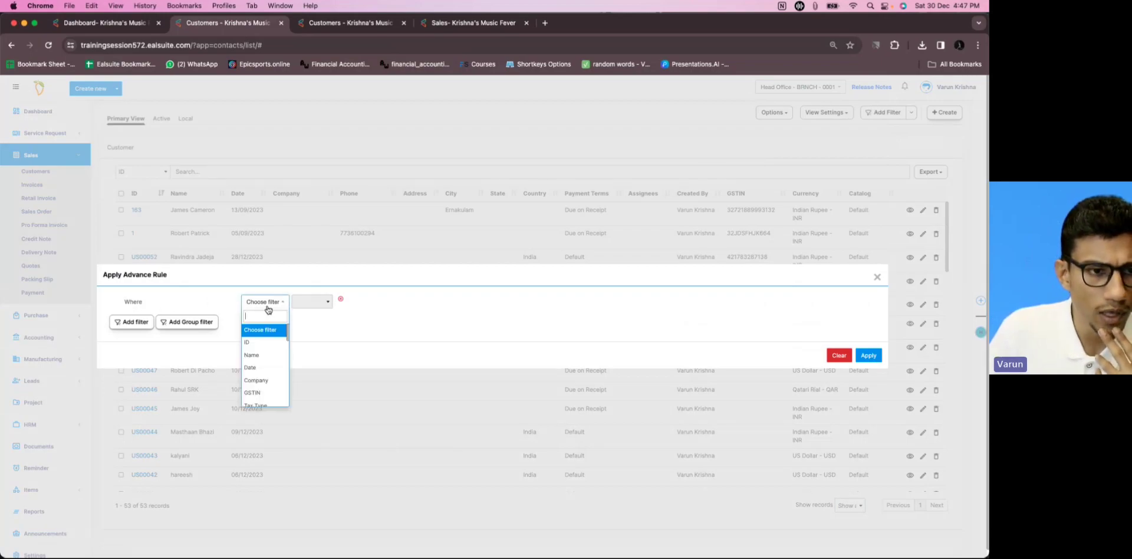
type("cou")
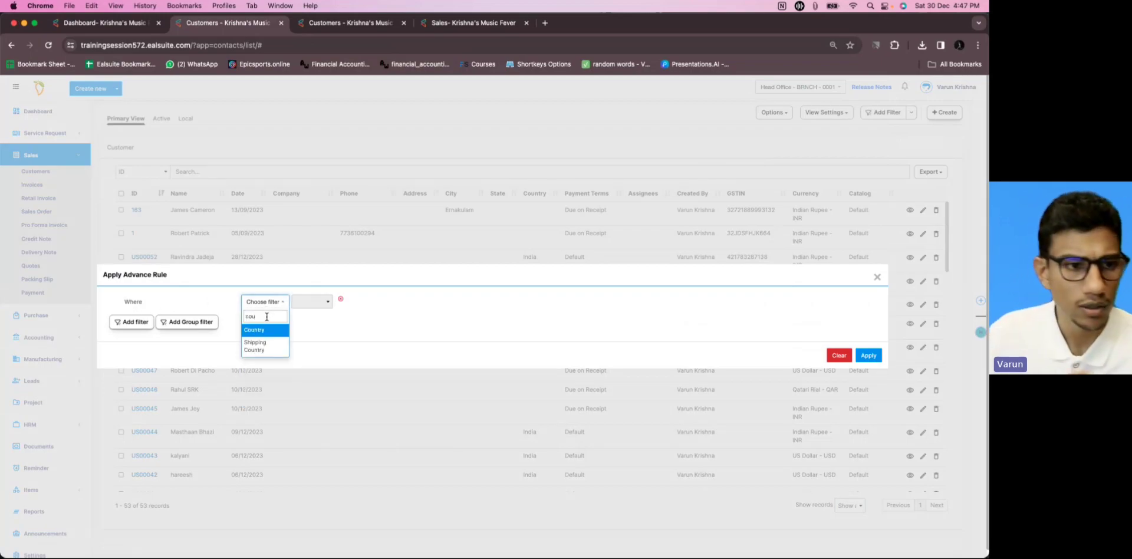
left_click(258, 330)
left_click(381, 306)
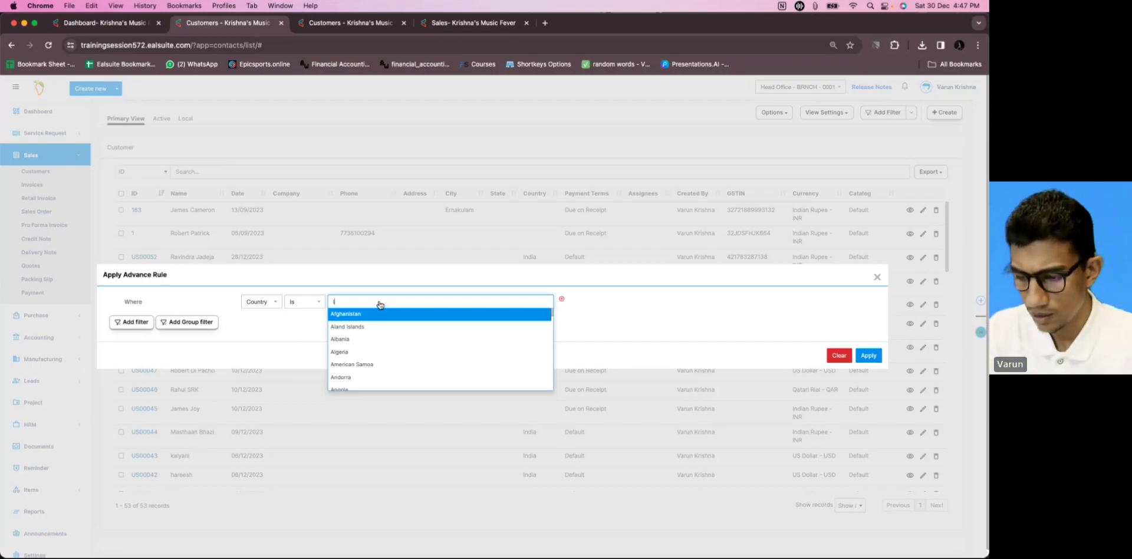
type("ind")
left_click(365, 325)
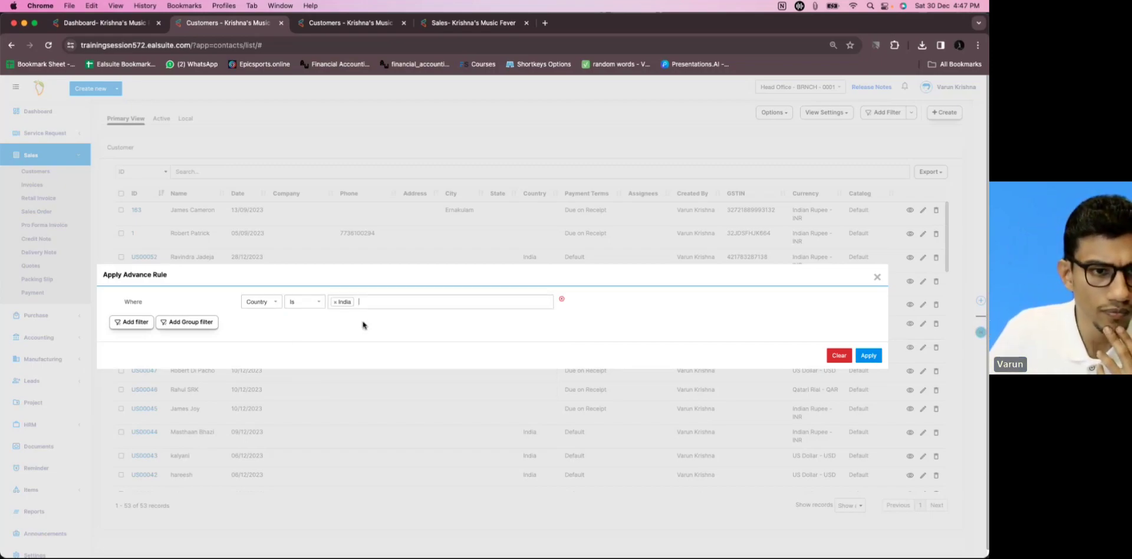
Step: Apply a basic filter with the condition Country Is India to the customer list in the duplicate tab
left_click(348, 28)
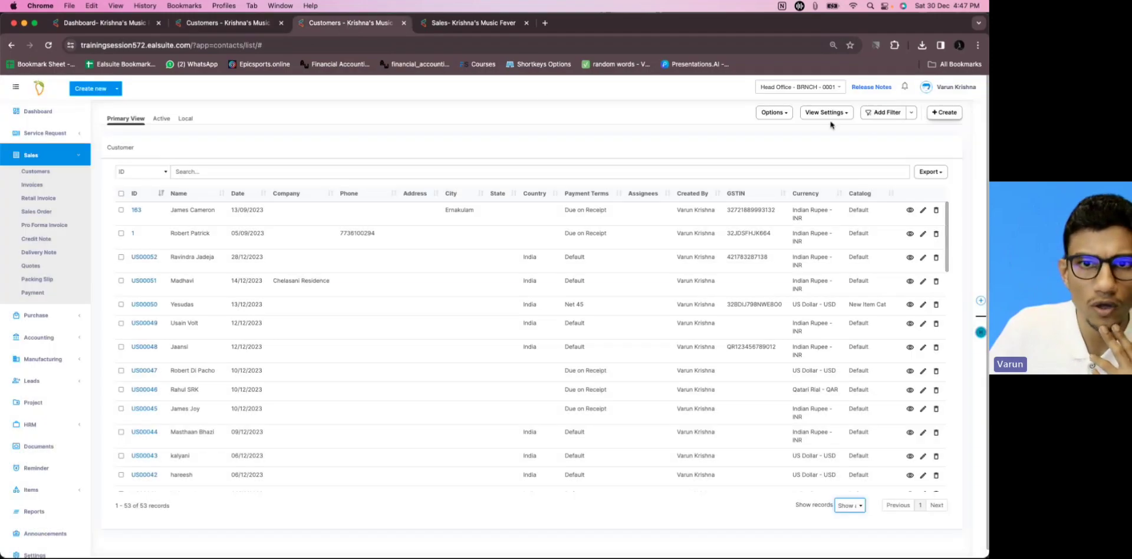
left_click(888, 113)
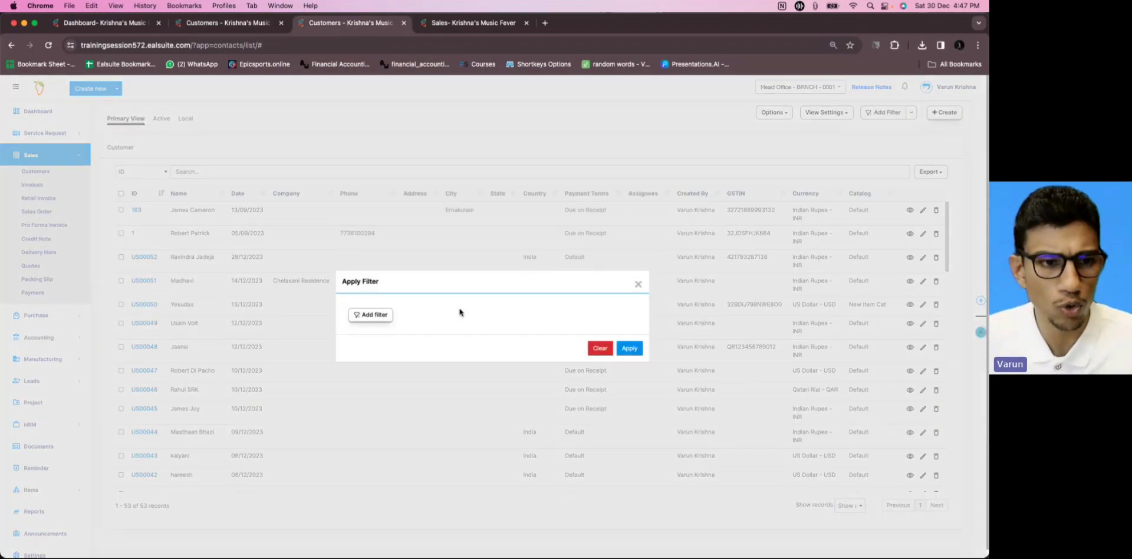
left_click(383, 315)
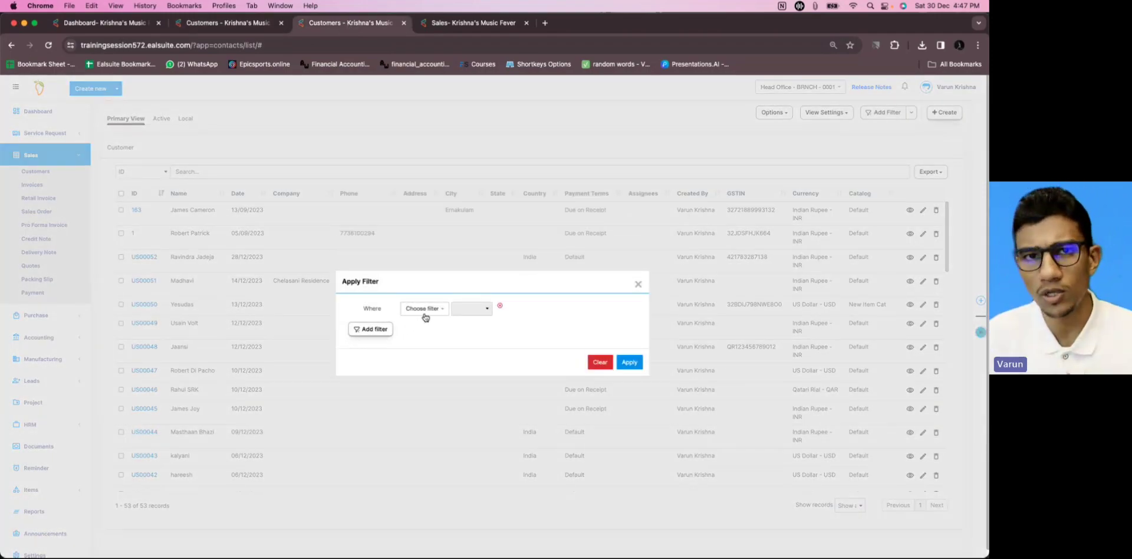
left_click(424, 309)
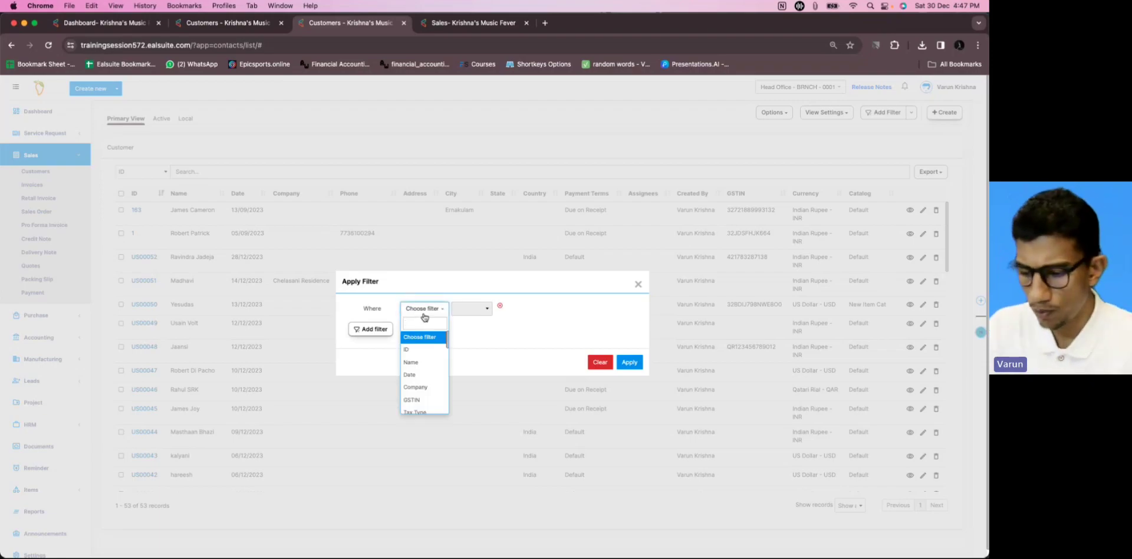
type("coun")
key("Return")
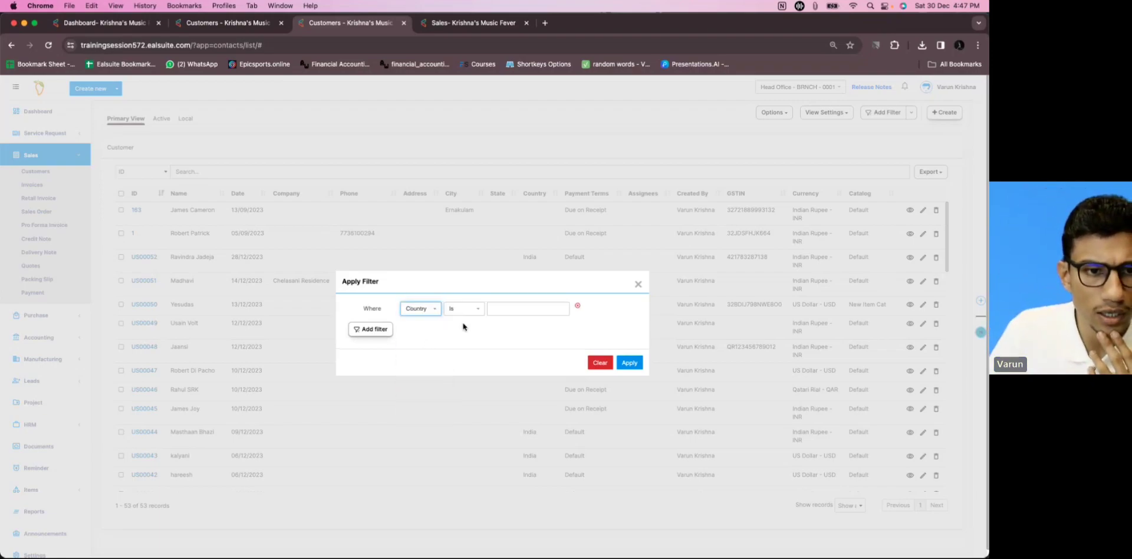
left_click(511, 307)
type("ind")
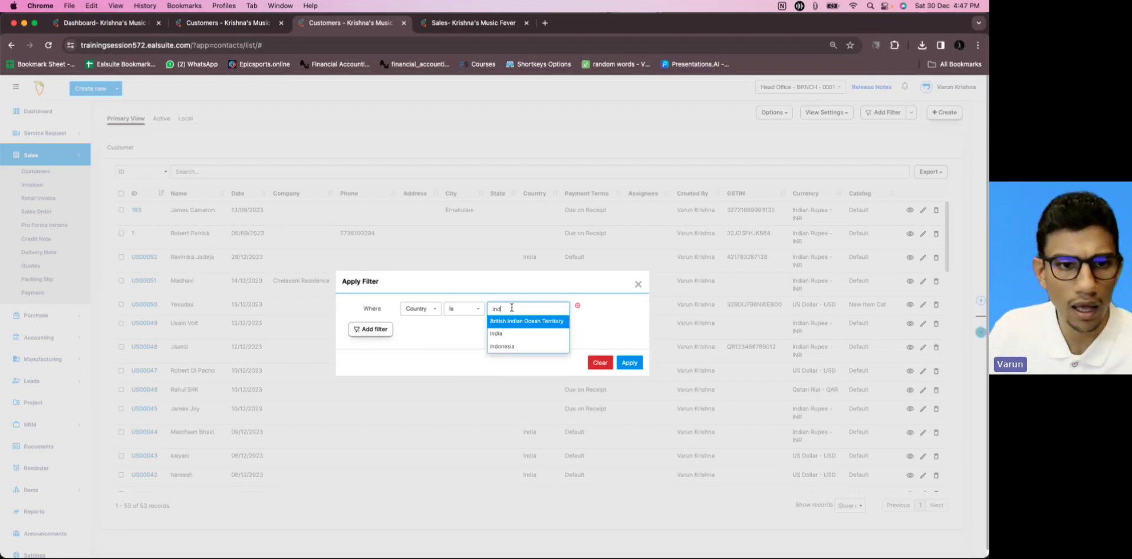
left_click(513, 333)
left_click(630, 363)
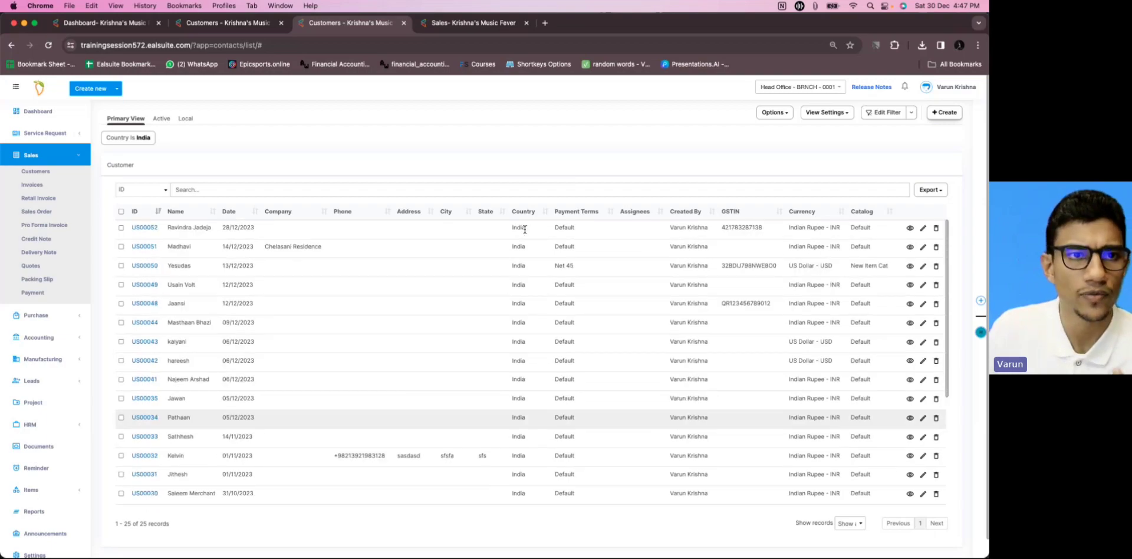
Step: Compare the pending advance rule with the duplicate tab's filtered list, and look through all the customers from India
left_click(252, 23)
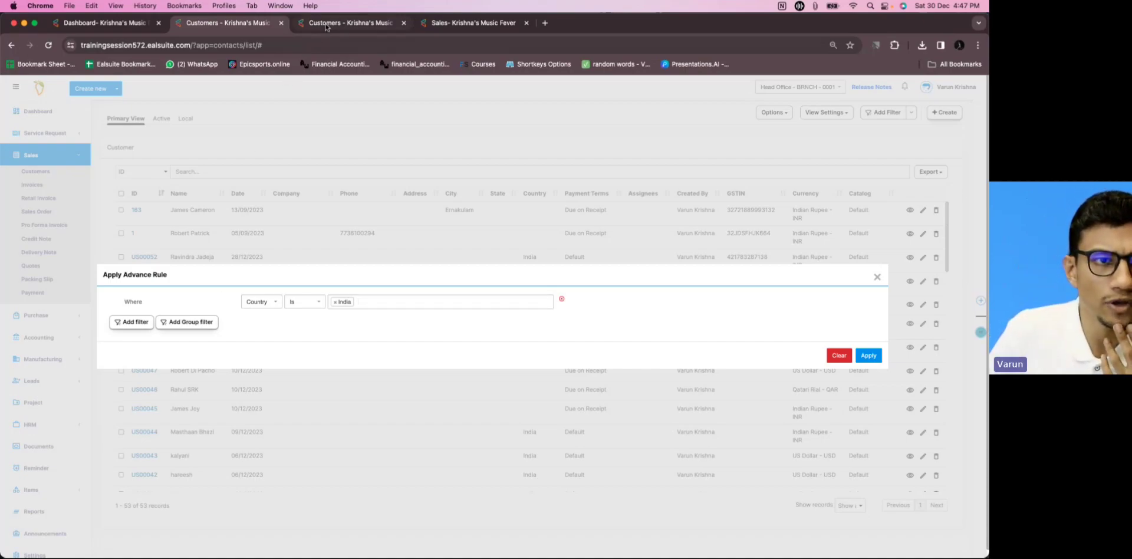
left_click(349, 23)
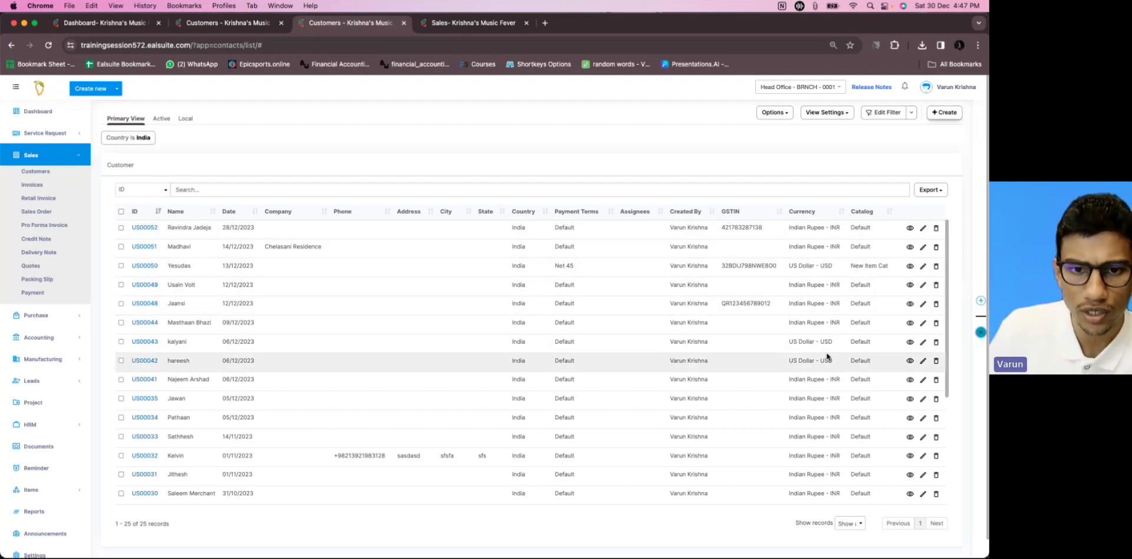
scroll(814, 295, "down", 5)
scroll(827, 358, "up", 5)
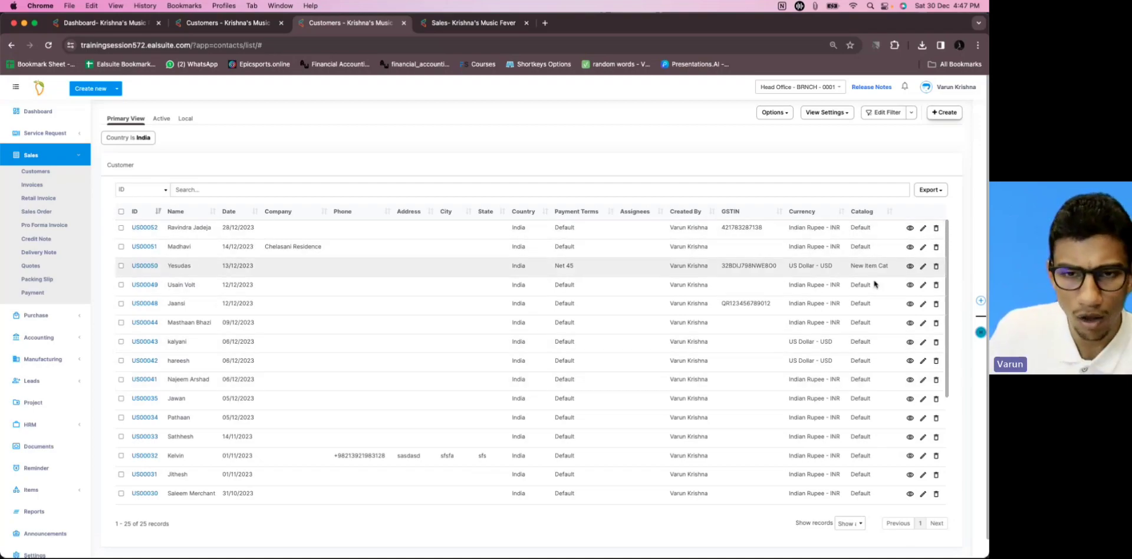
scroll(849, 330, "down", 5)
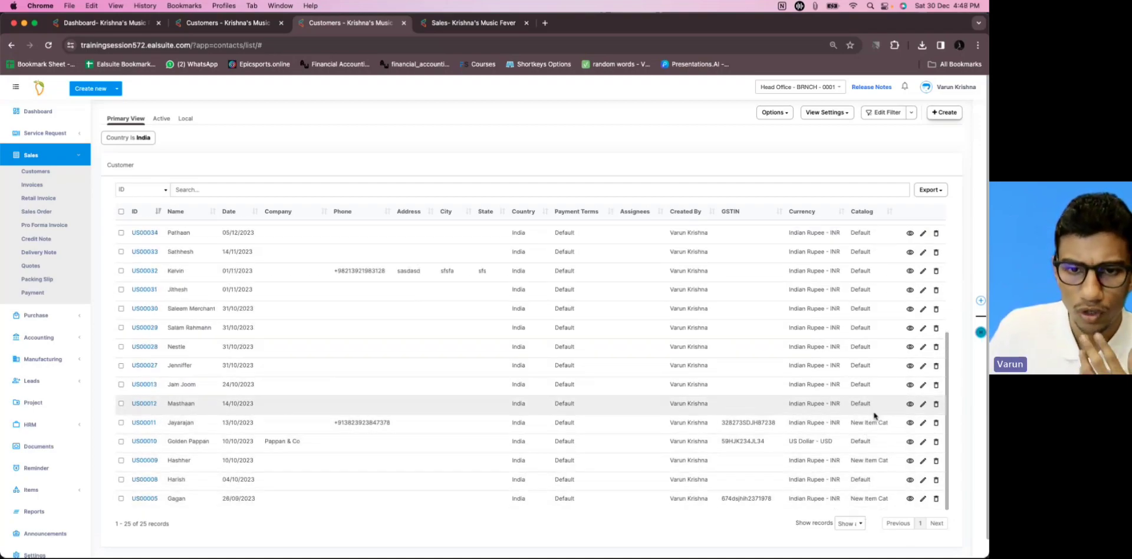
scroll(804, 410, "up", 5)
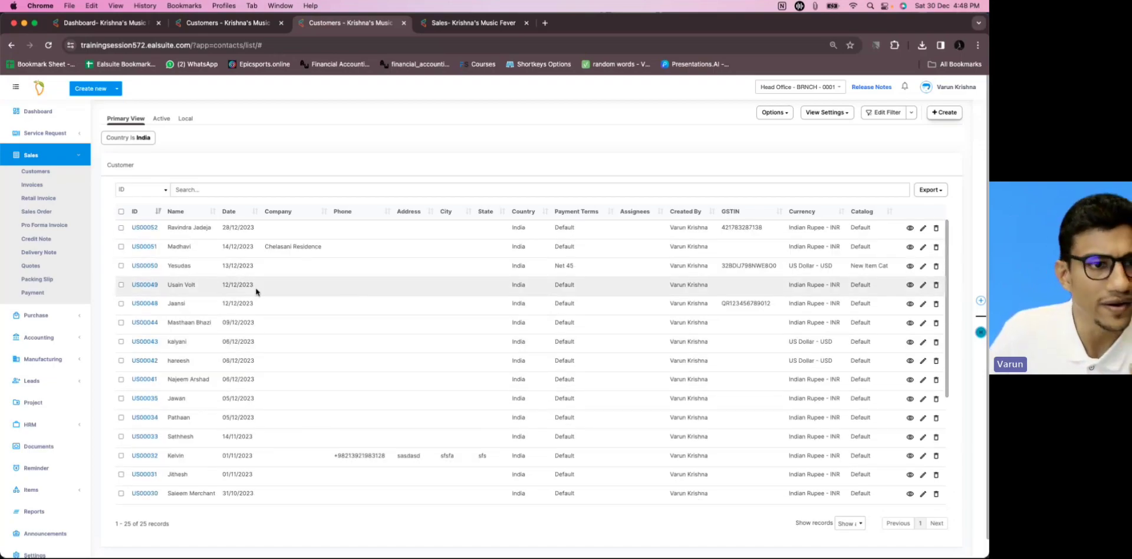
scroll(299, 274, "down", 5)
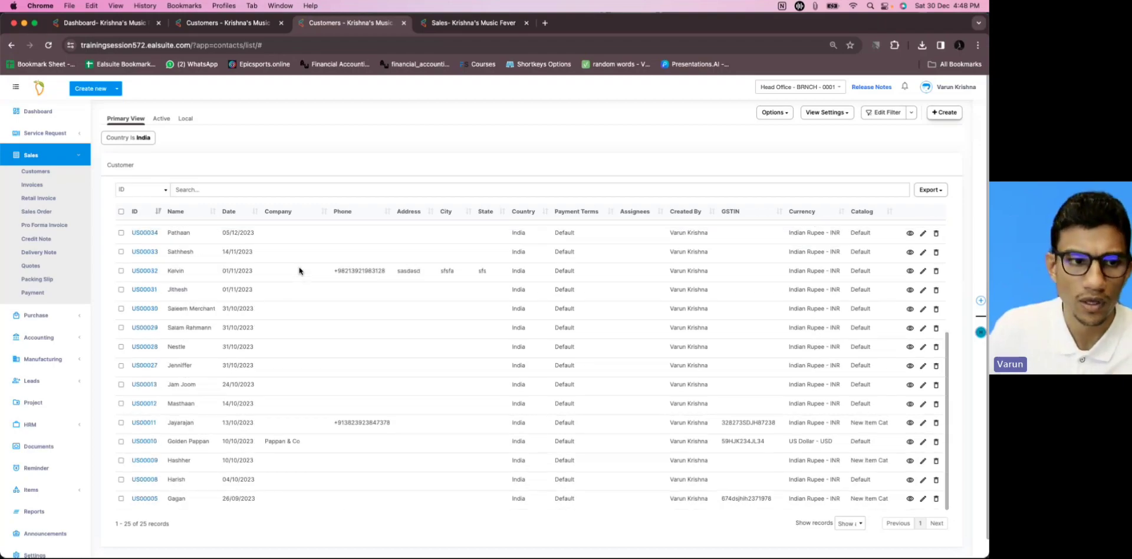
scroll(302, 440, "up", 5)
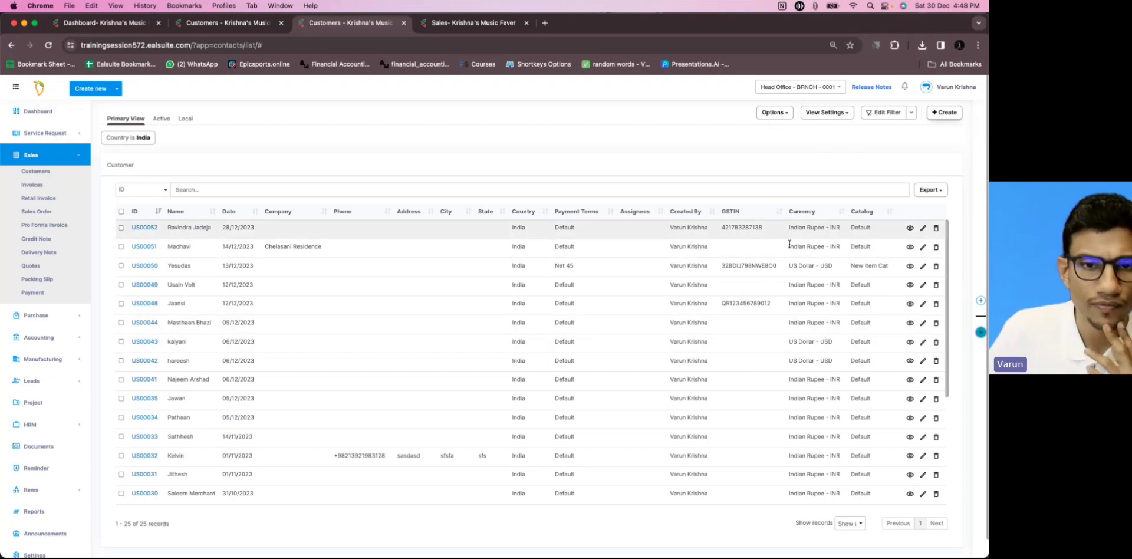
Step: Add a group filter to the original tab's advance rule, joined by And, with the condition GSTIN Is Not Empty
left_click(195, 25)
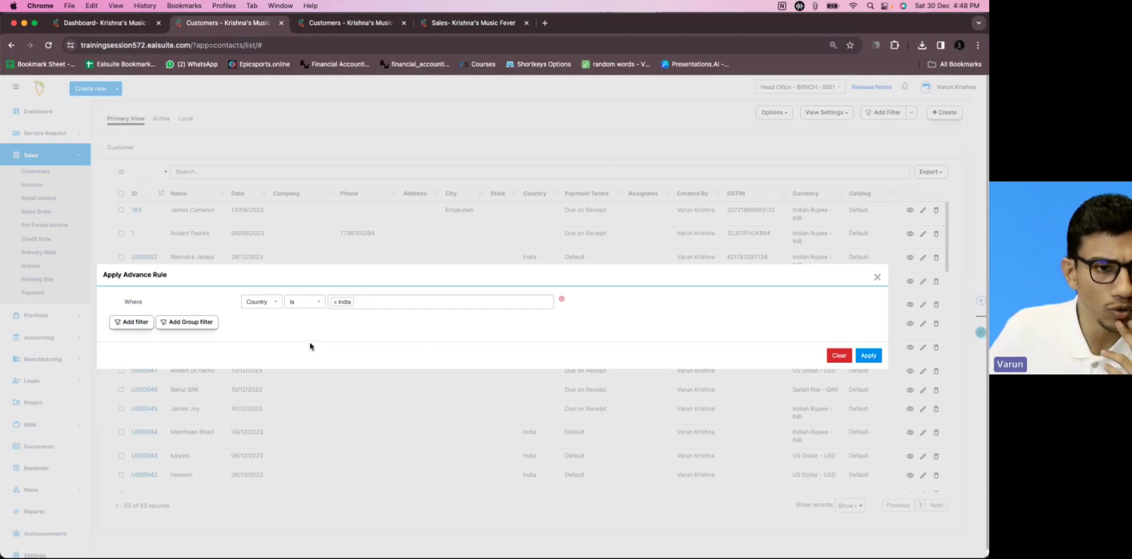
left_click(194, 323)
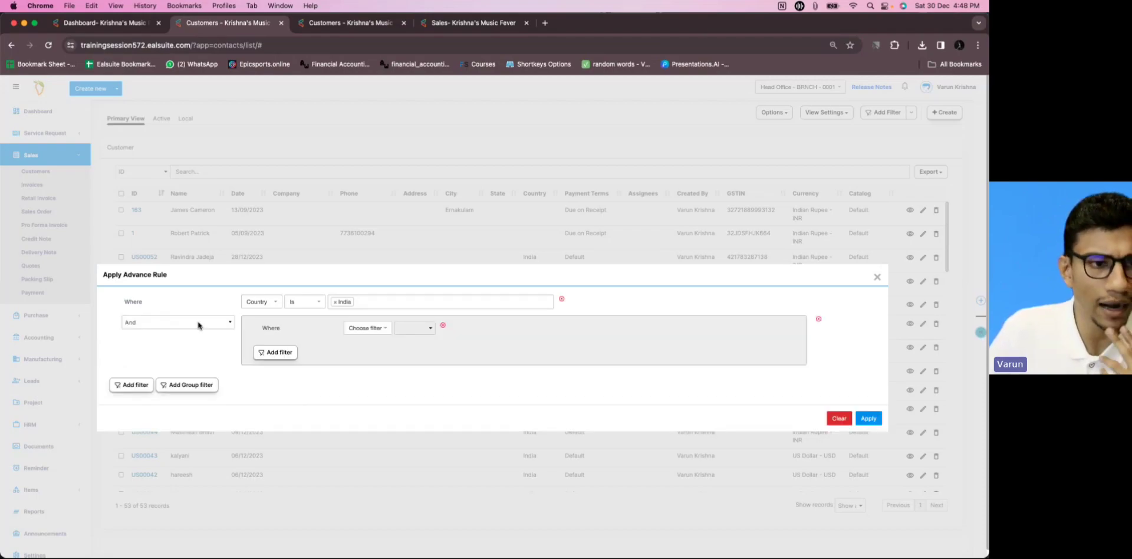
left_click(371, 334)
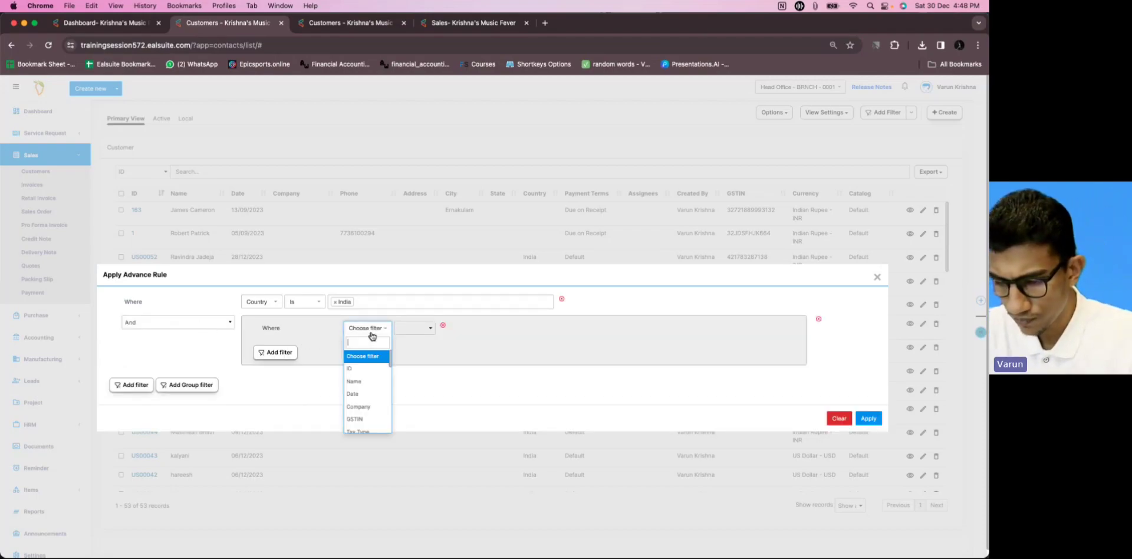
type("GS")
left_click(352, 354)
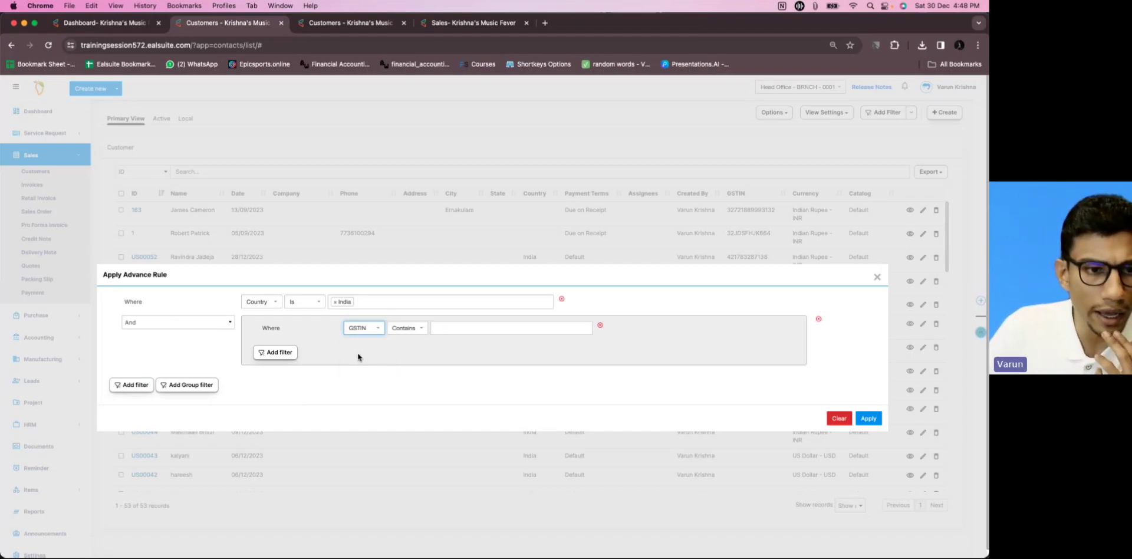
left_click(413, 331)
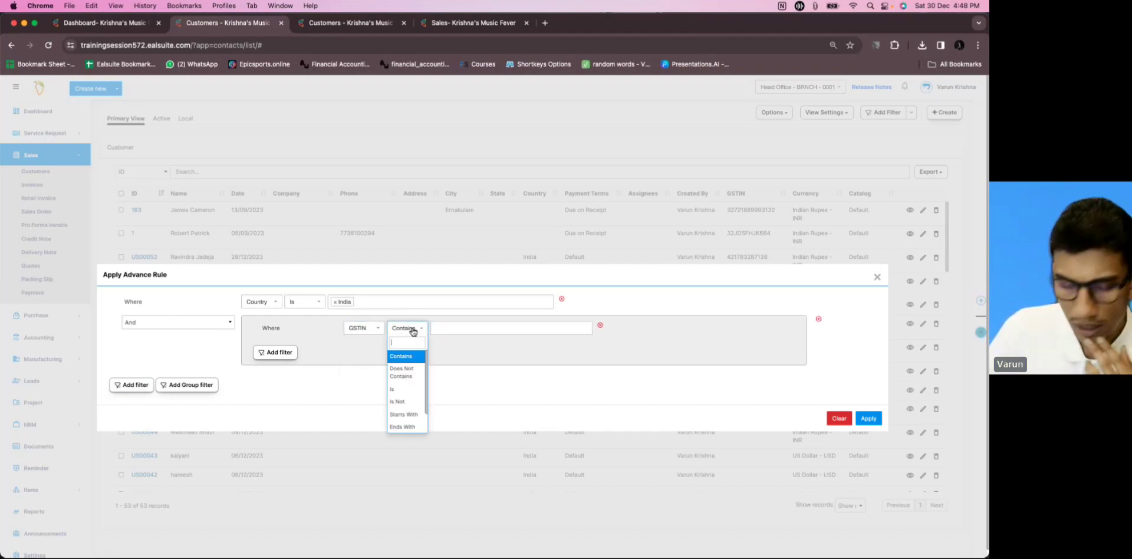
scroll(413, 357, "down", 2)
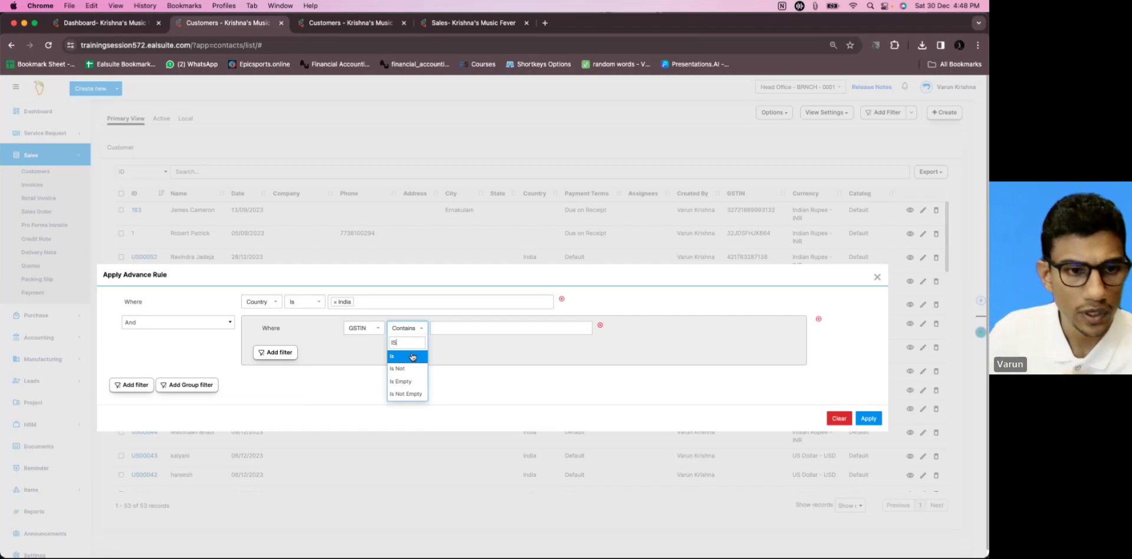
left_click(408, 391)
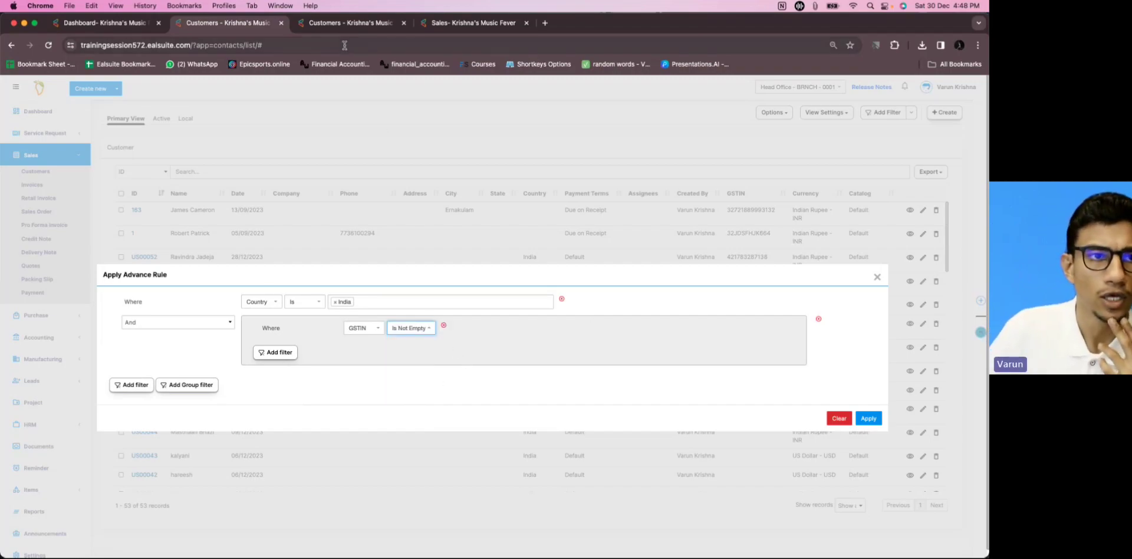
Step: Examine the GSTIN column of the India-filtered list in the duplicate tab, and return to the pending advance rule
left_click(868, 418)
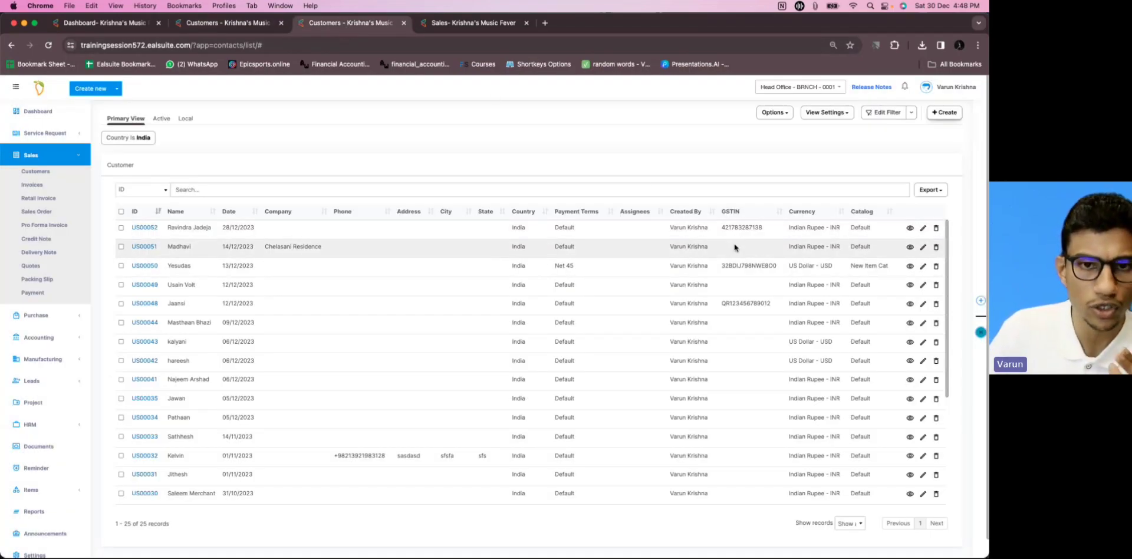
scroll(746, 269, "down", 5)
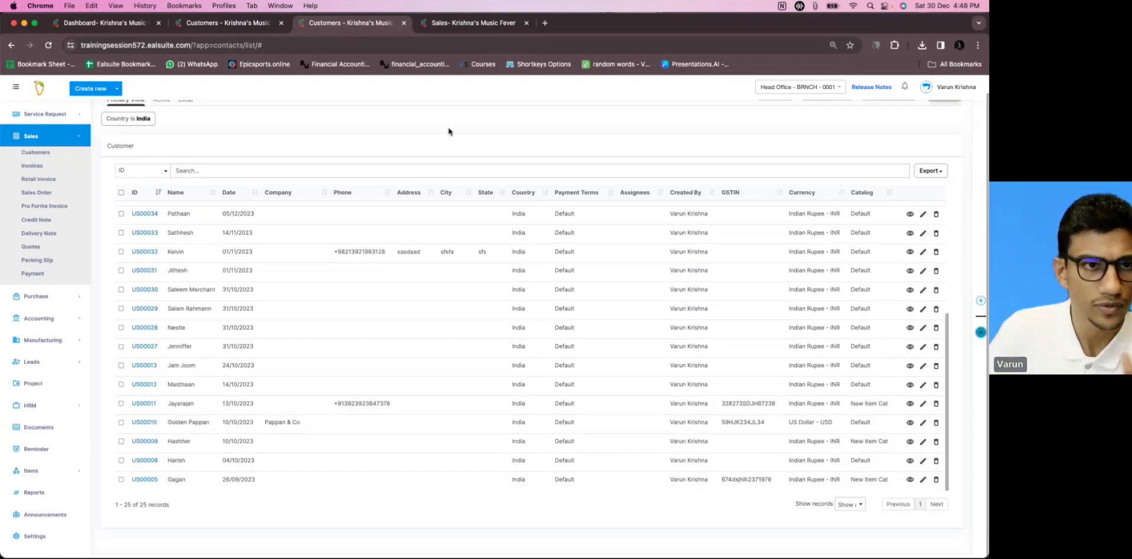
left_click(231, 27)
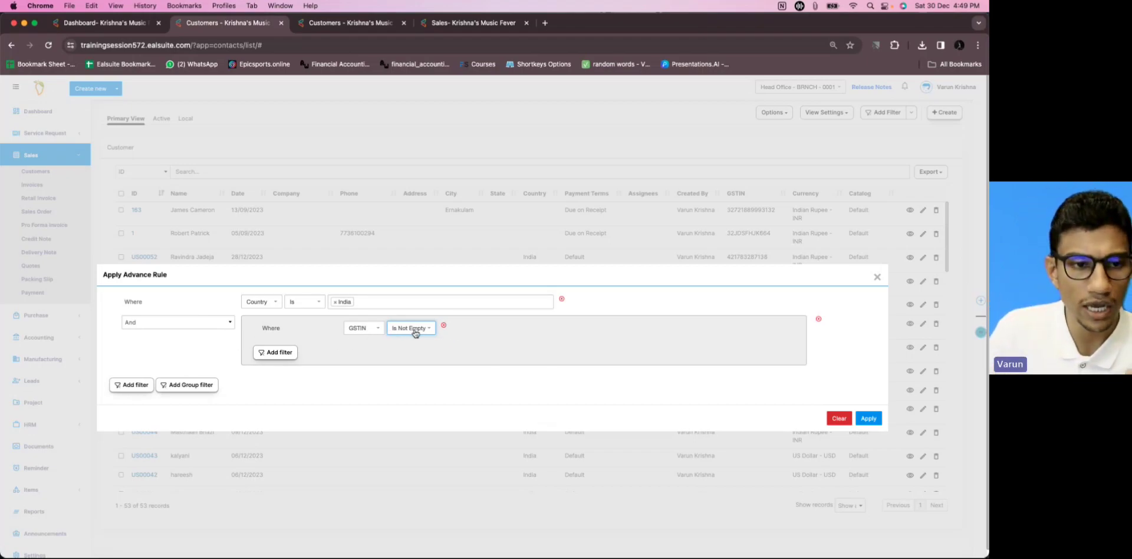
left_click(326, 27)
scroll(766, 360, "up", 5)
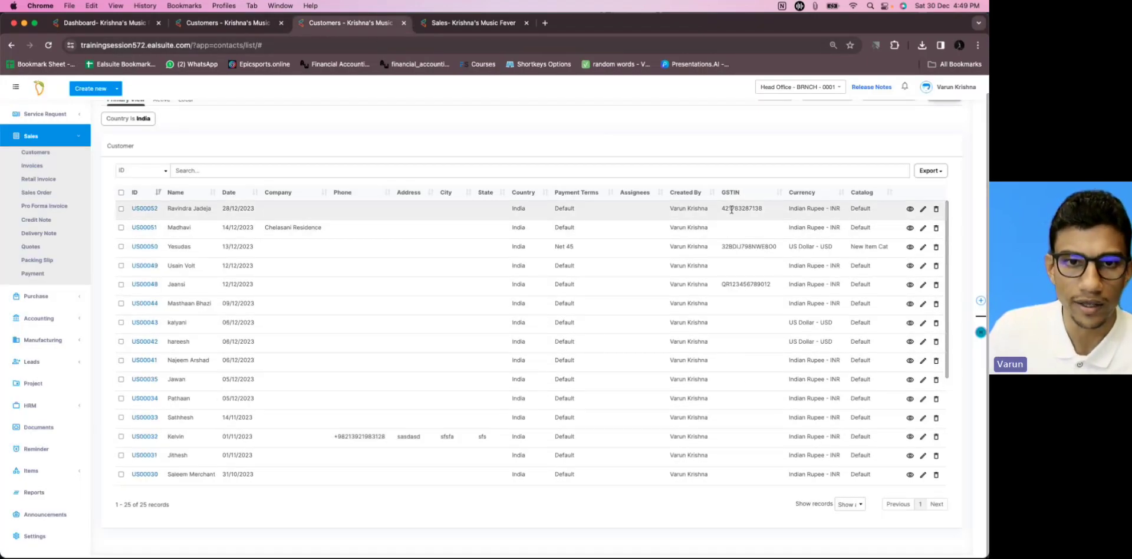
scroll(743, 303, "down", 5)
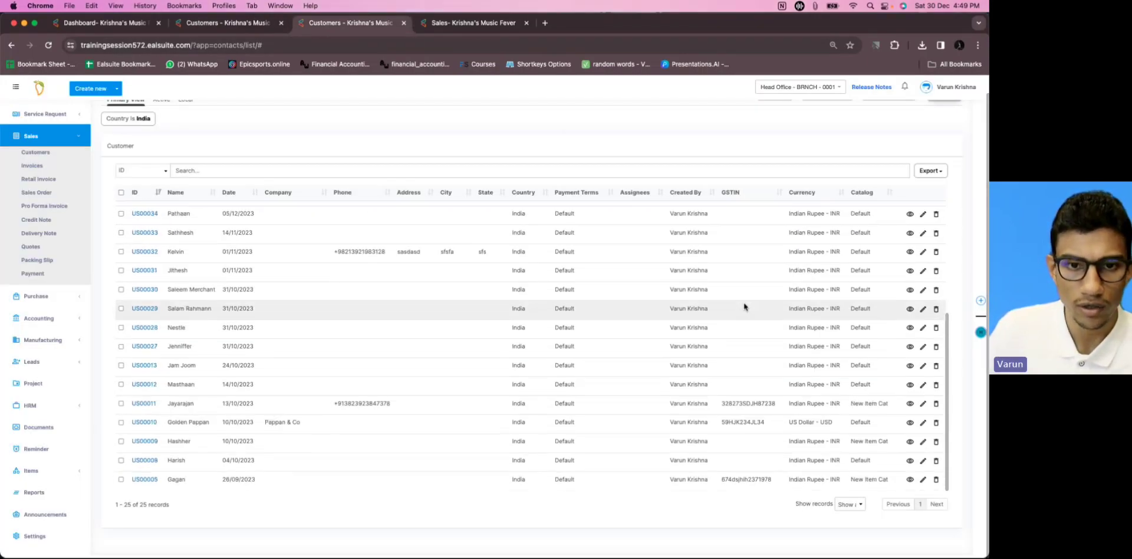
left_click(253, 27)
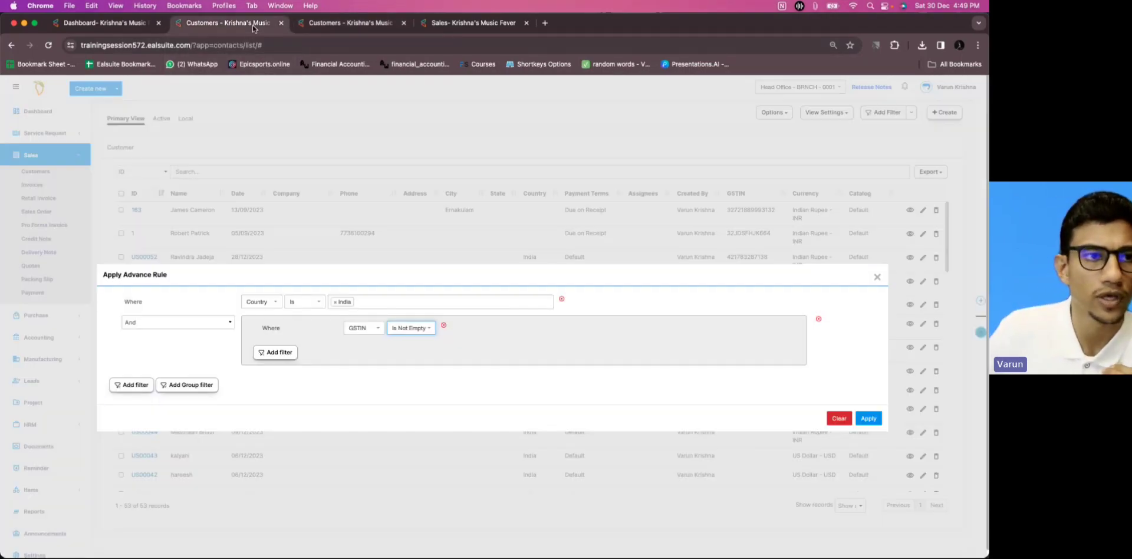
Step: Add a second condition, Currency Is us dollar - usd, inside the GSTIN filter group, joined by And
left_click(289, 356)
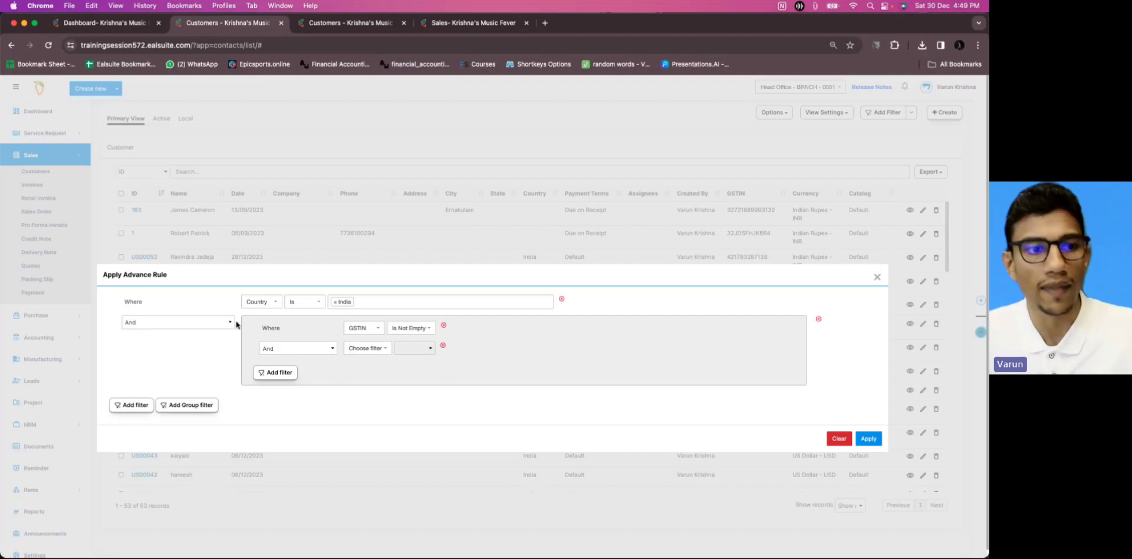
left_click(302, 351)
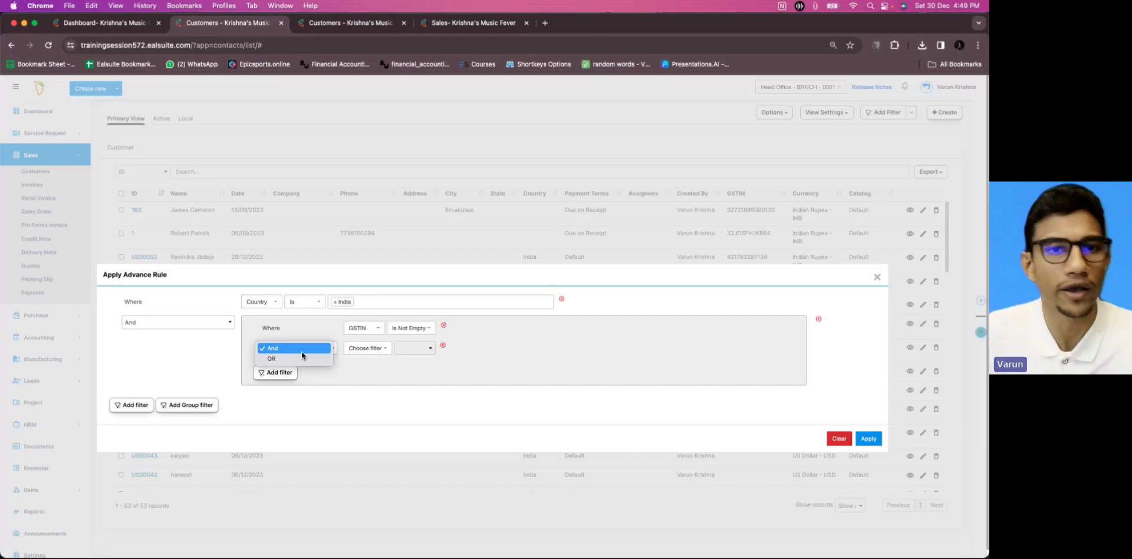
left_click(216, 327)
left_click(216, 326)
left_click(217, 328)
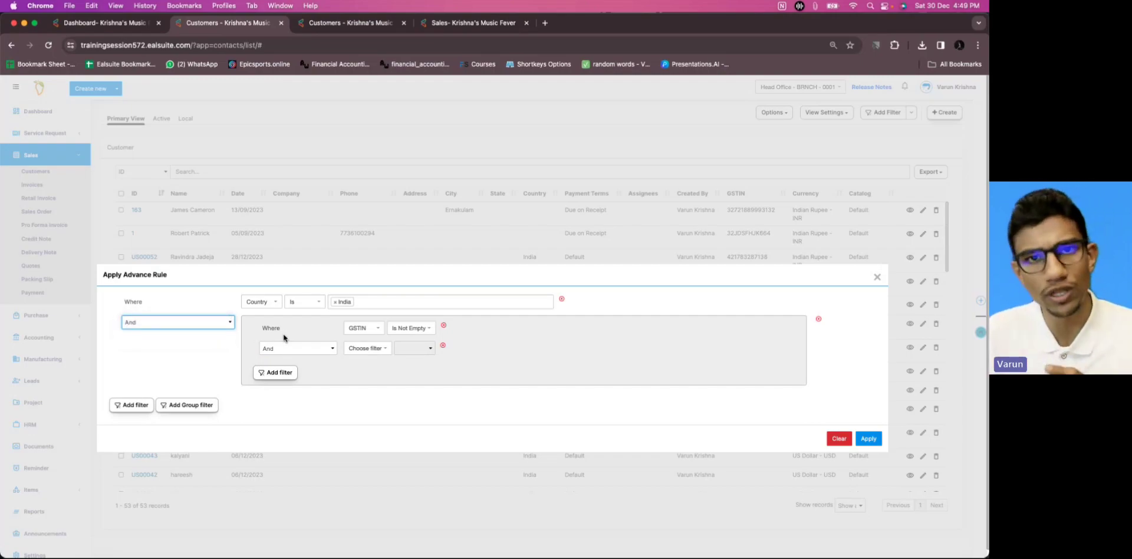
left_click(365, 349)
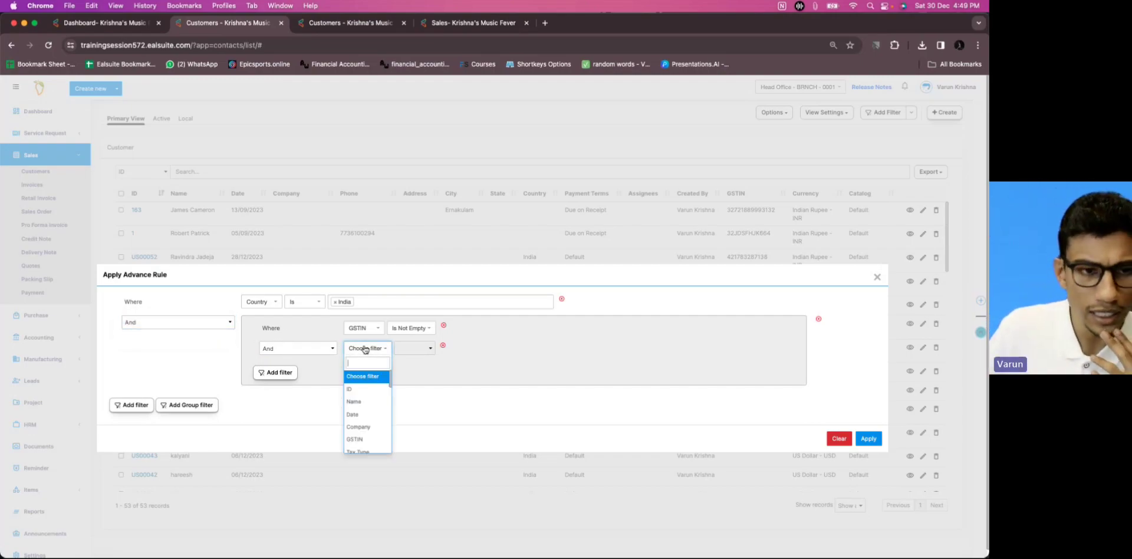
type("cu")
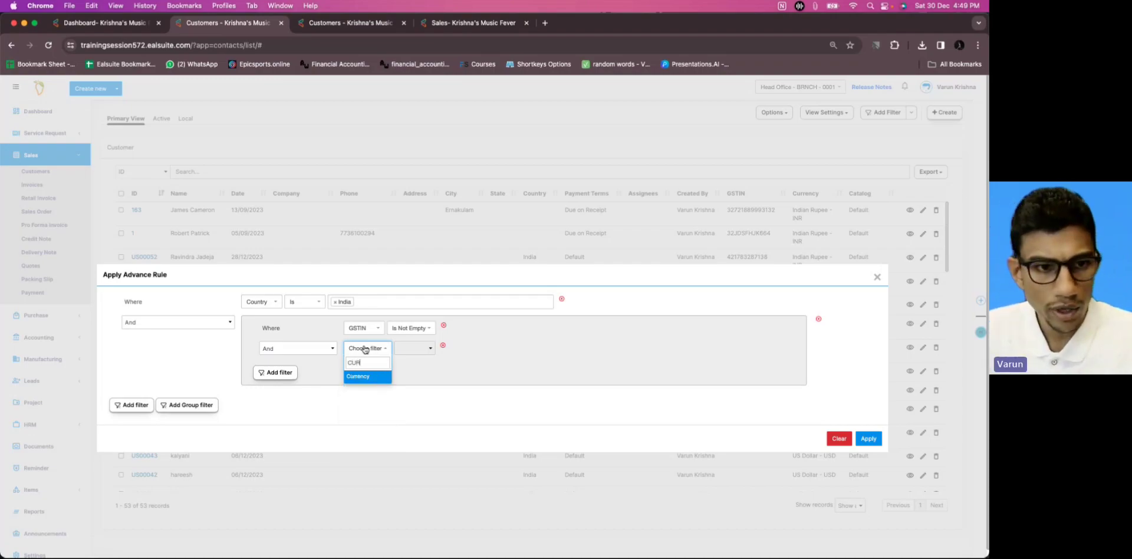
type("r")
left_click(360, 376)
left_click(437, 349)
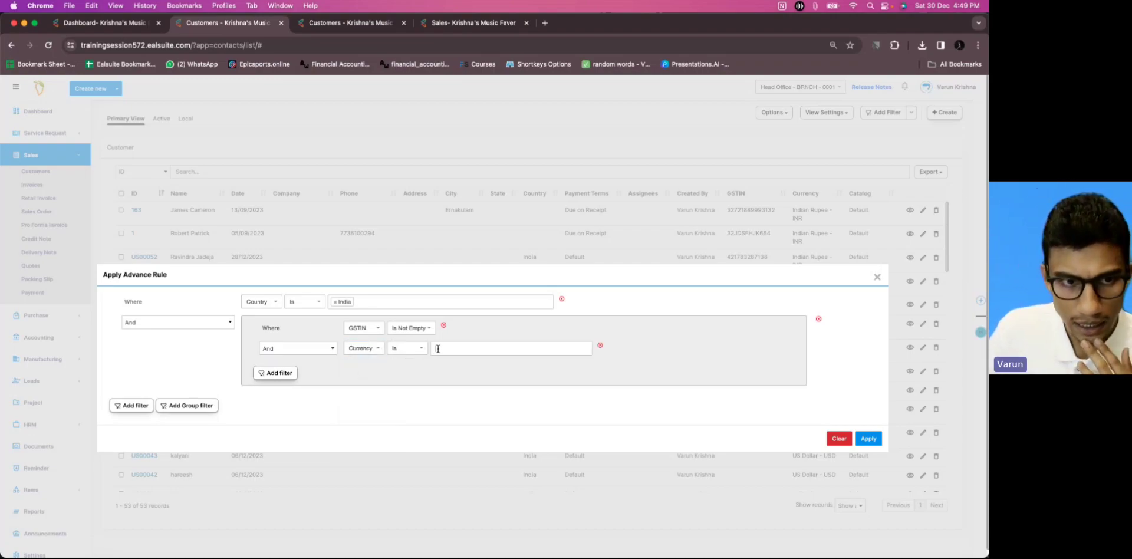
type("us")
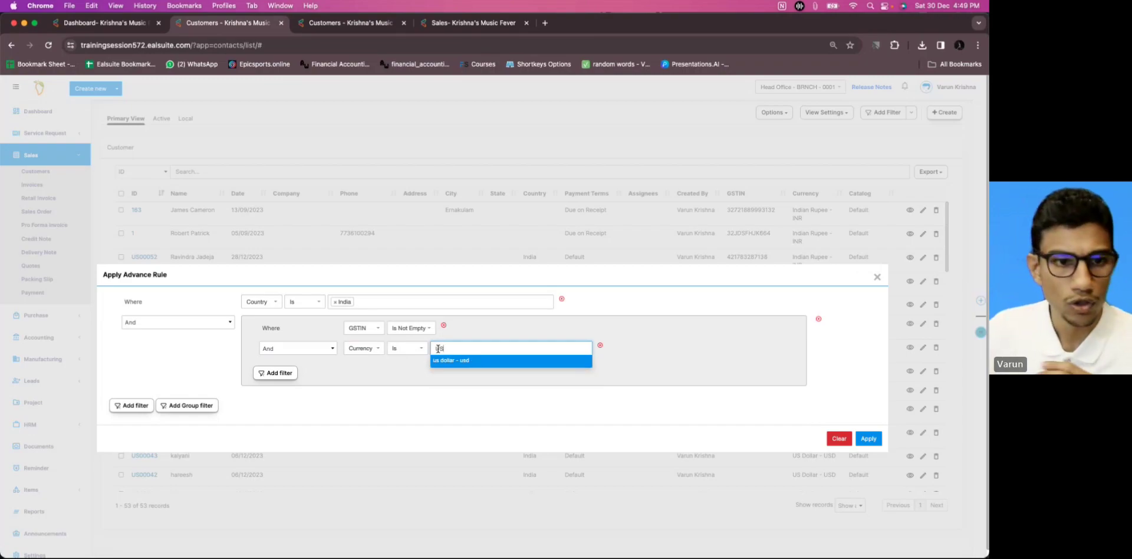
left_click(458, 360)
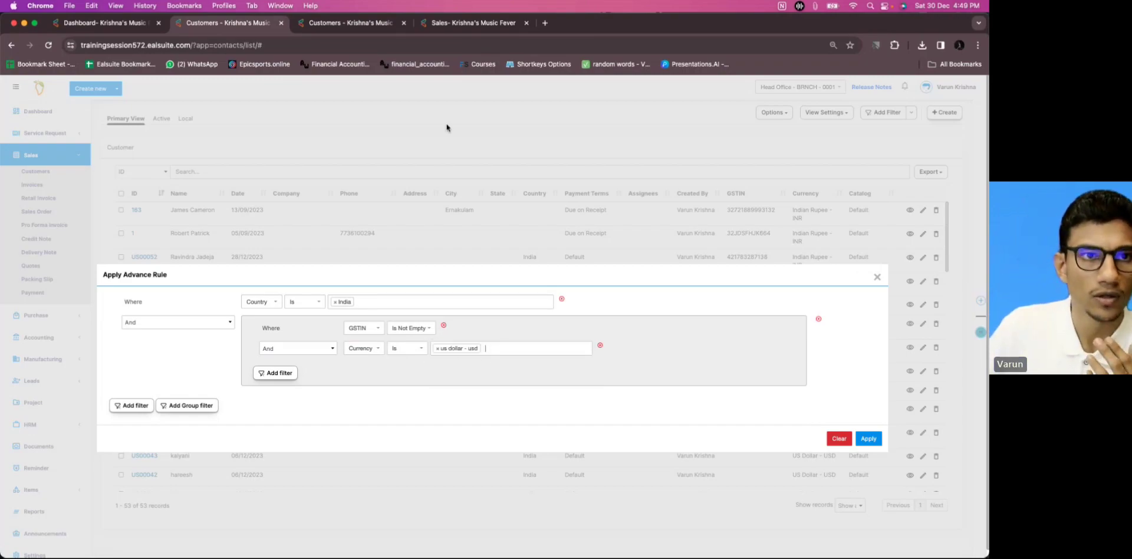
Step: Examine the Currency and GSTIN columns of the India-filtered list in the duplicate tab, and return to the pending advance rule
left_click(346, 22)
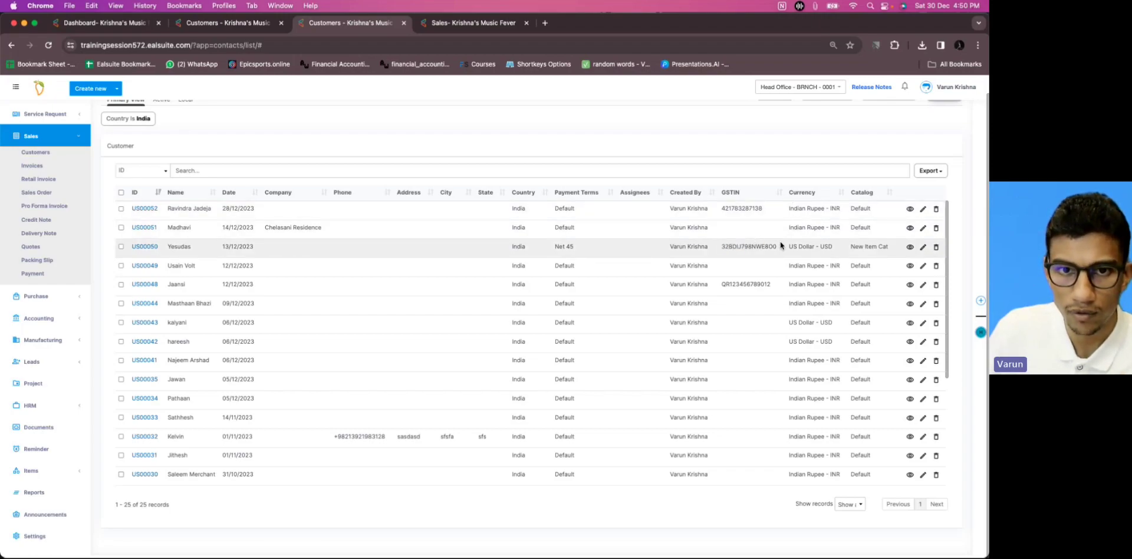
left_click_drag(789, 247, 838, 249)
left_click(837, 249)
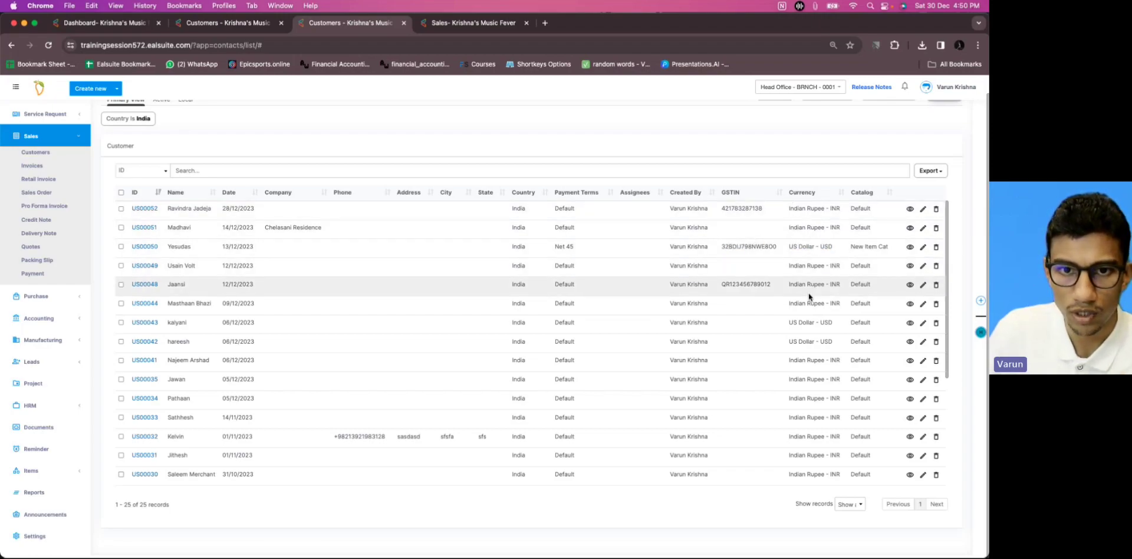
scroll(808, 293, "down", 6)
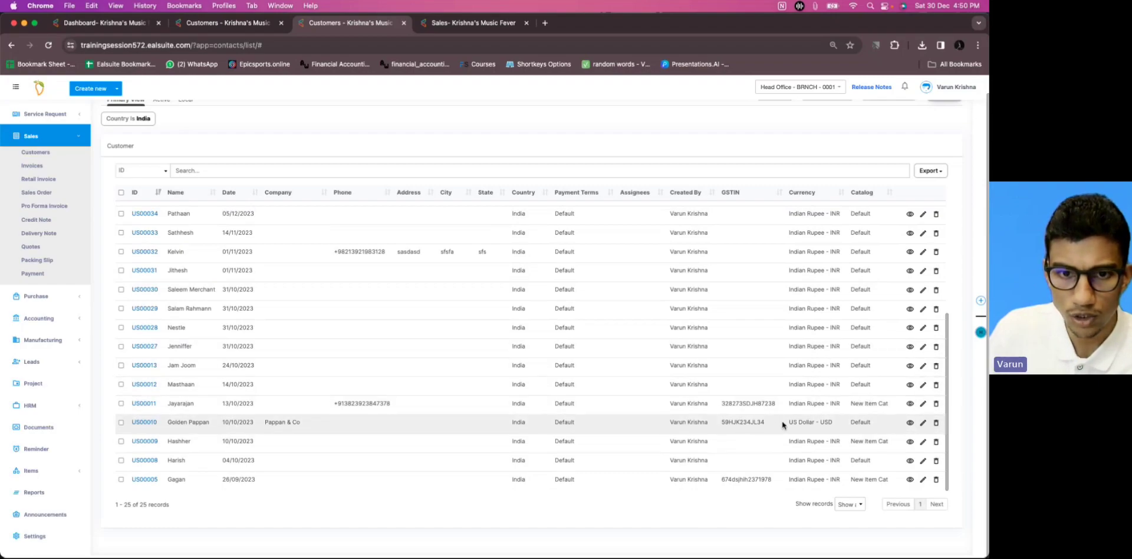
left_click_drag(788, 422, 840, 423)
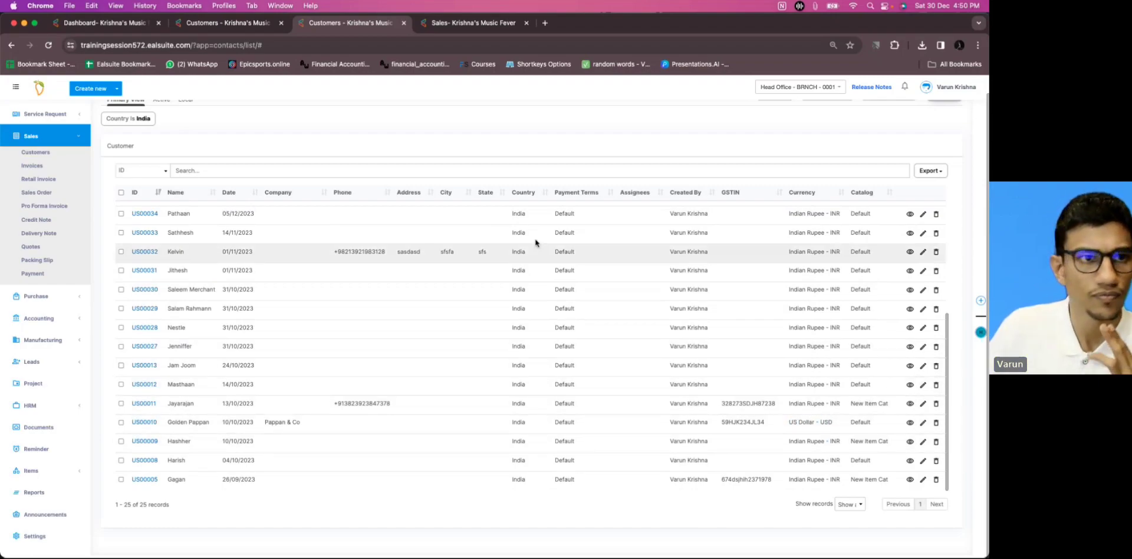
left_click(223, 23)
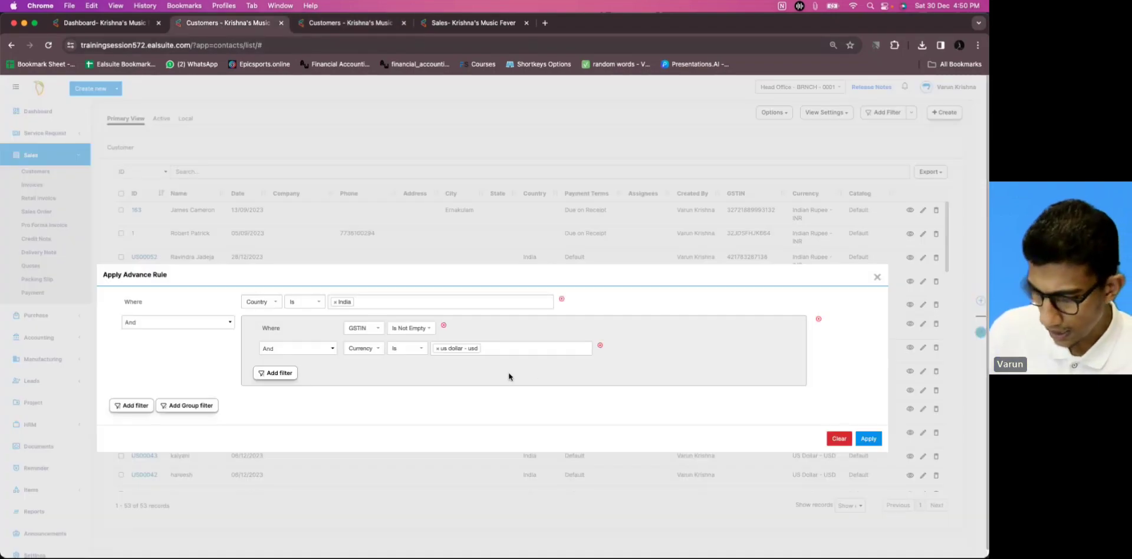
Step: Add a third condition, Payment Terms Is Net 45, to the filter group, consulting the payment terms listed in the duplicate tab
left_click(290, 375)
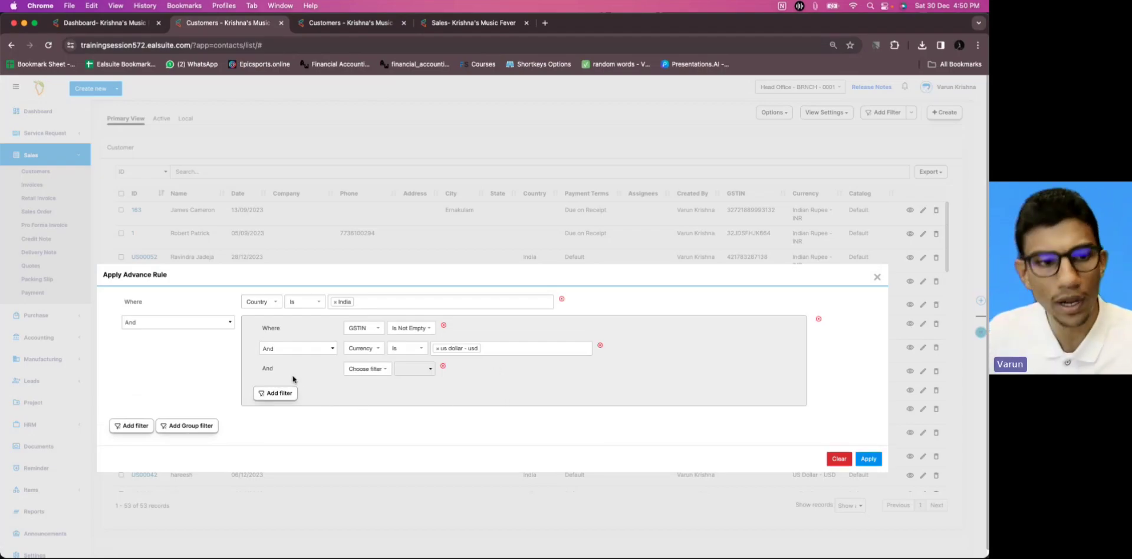
left_click(372, 371)
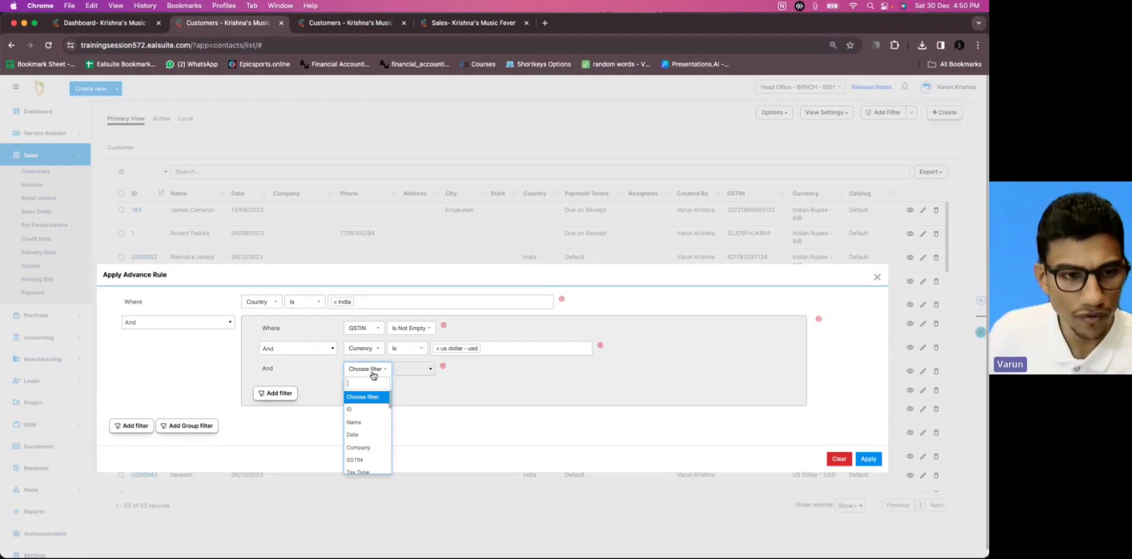
left_click(351, 23)
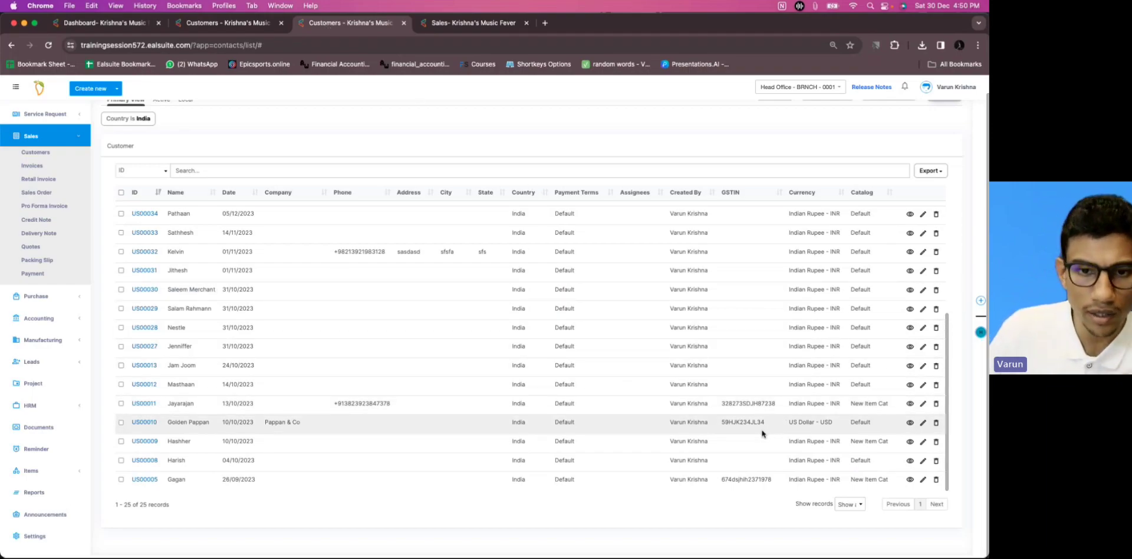
scroll(761, 434, "up", 5)
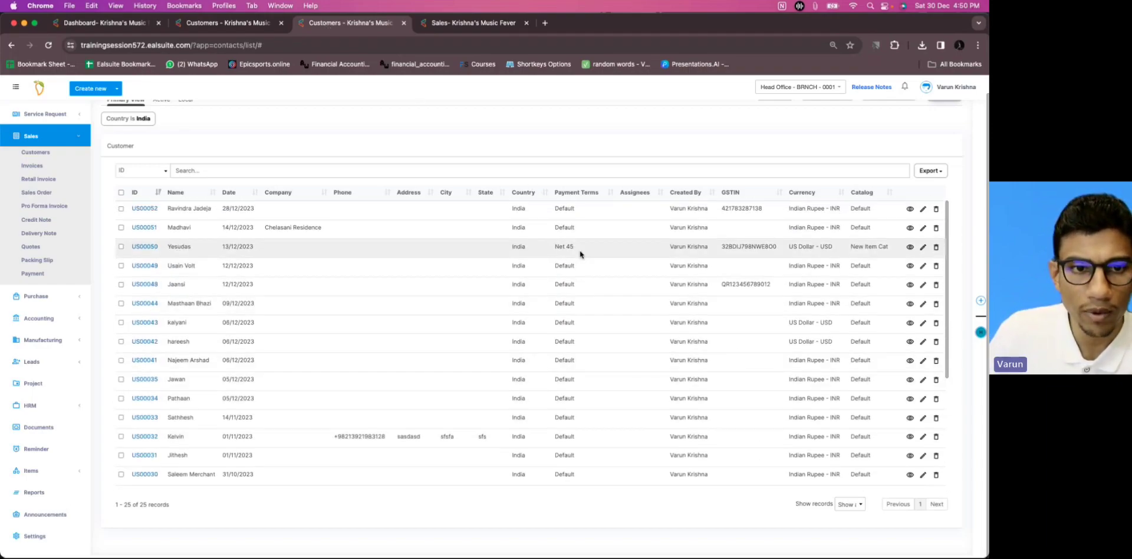
left_click(233, 24)
left_click(376, 385)
type("PAY")
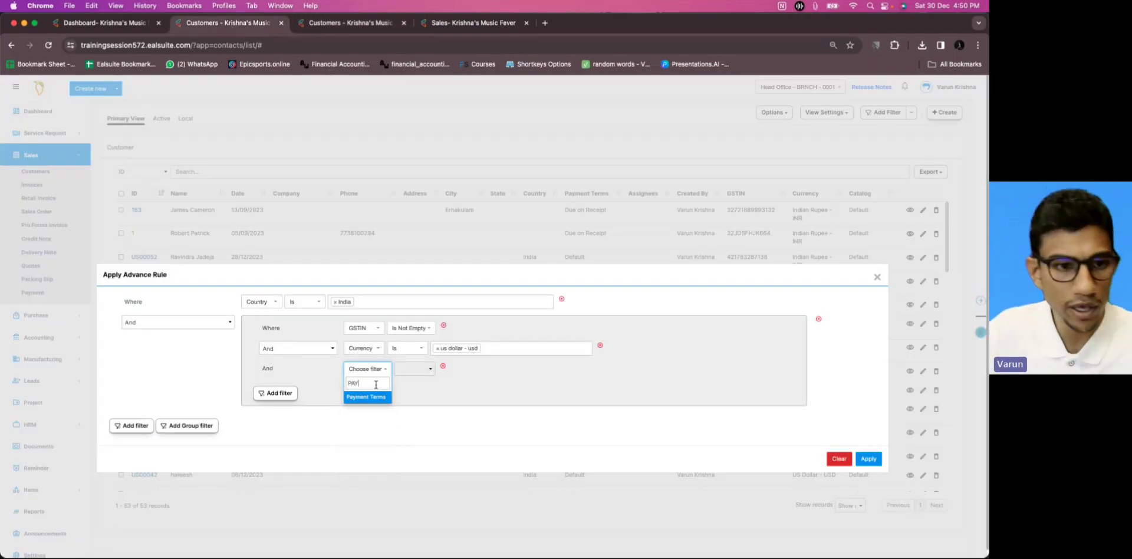
left_click(372, 397)
left_click(419, 370)
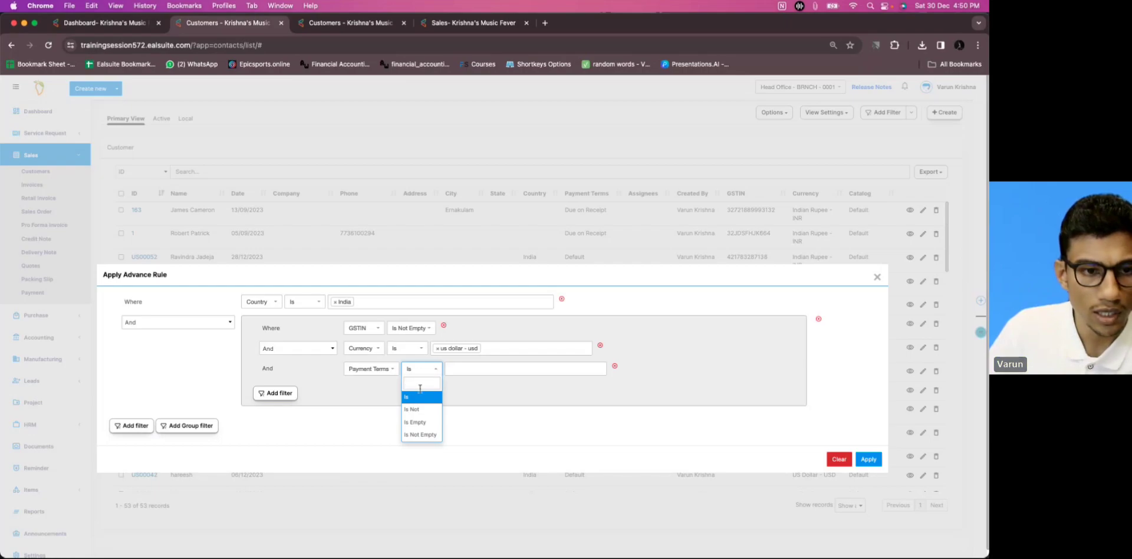
left_click(457, 371)
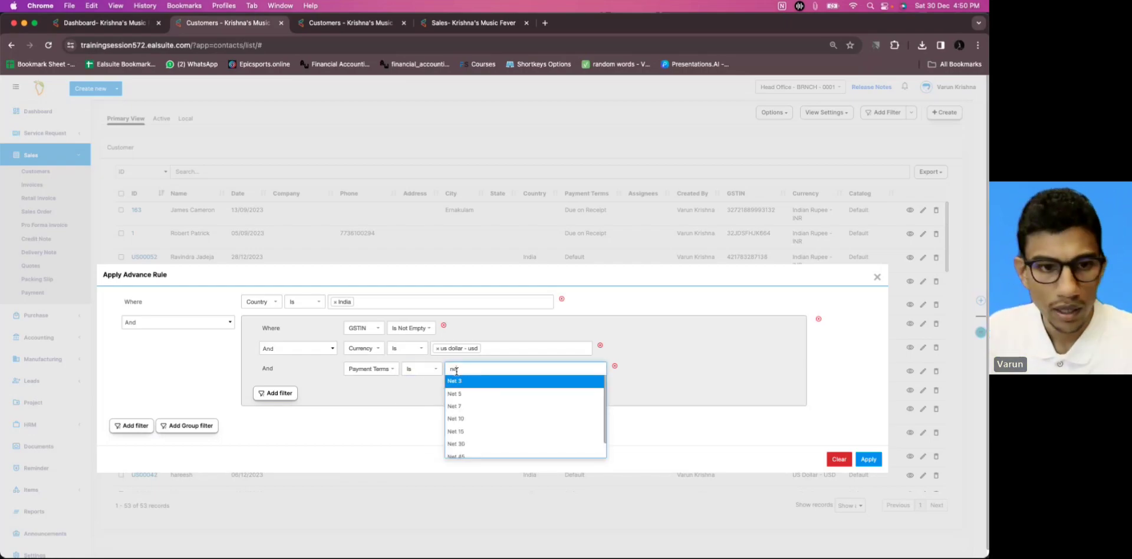
key("Down")
key("Down")
key("Down")
key("Down")
key("Down")
key("Down")
key("Down")
key("Return")
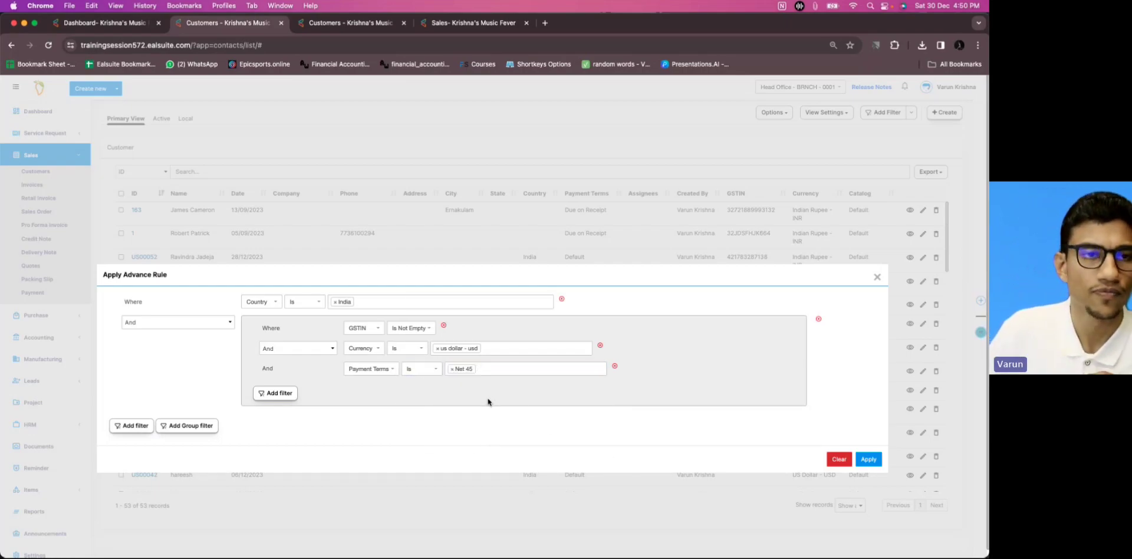
Step: Compare the pending rule with the duplicate tab's customer list, and apply the advance rule in the original tab
key("ctrl+Tab")
scroll(621, 266, "up", 1)
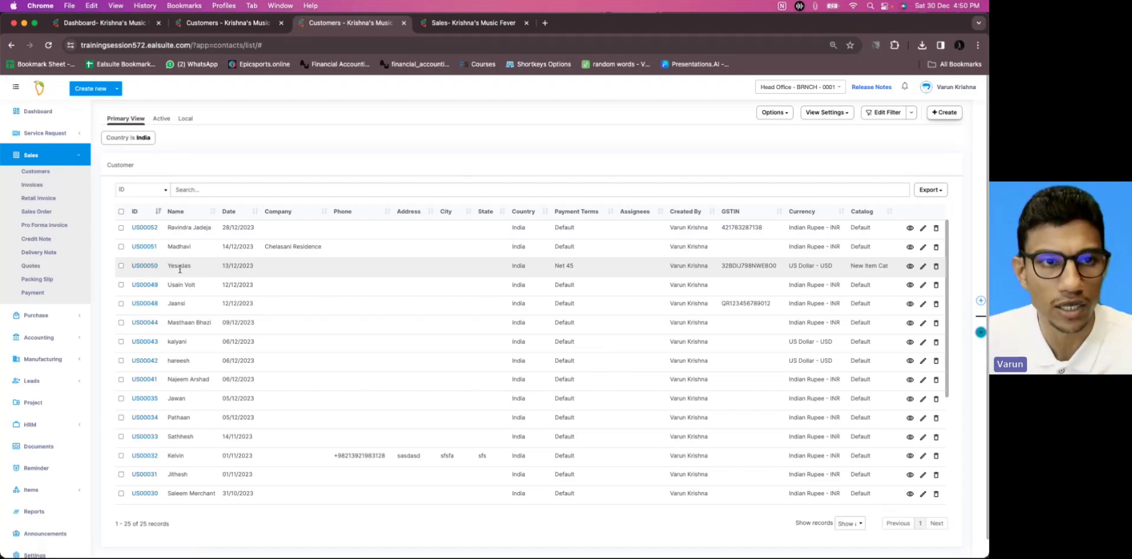
left_click(212, 23)
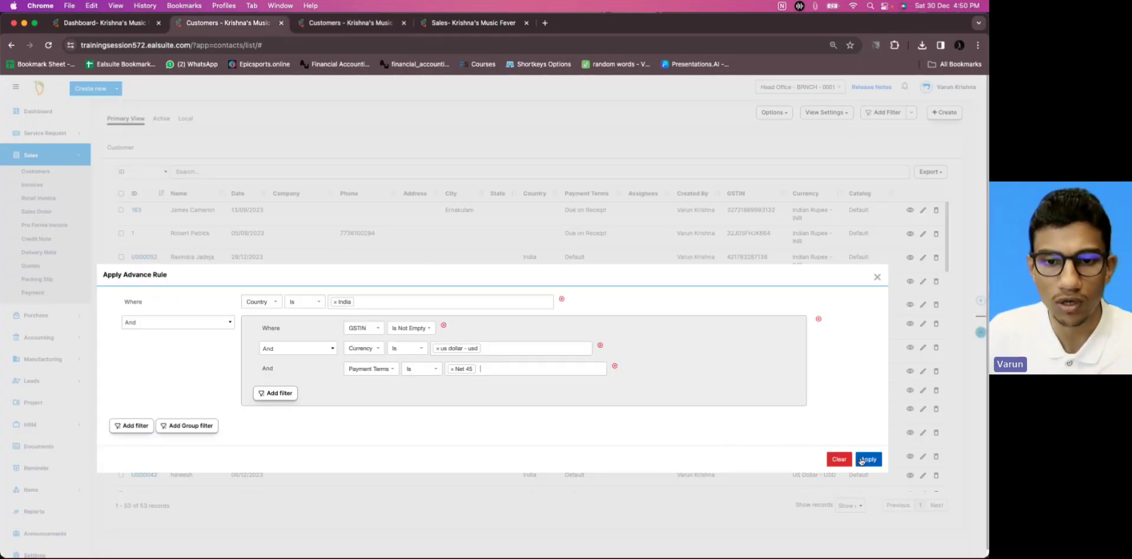
left_click(865, 459)
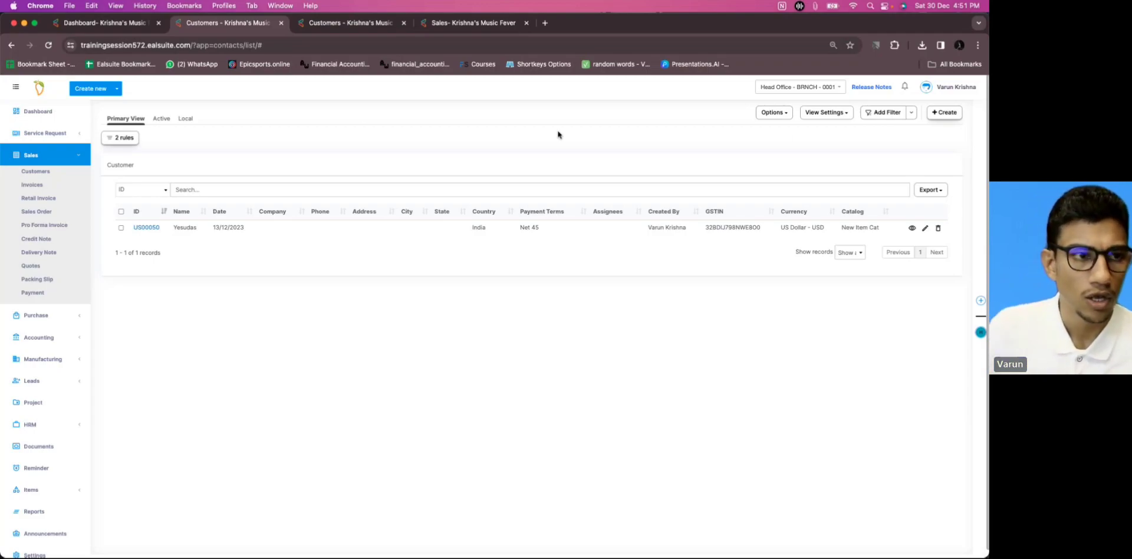
Step: Review the applied advance rule, remove its Payment Terms condition, and reapply the rule to the customer list
left_click(126, 139)
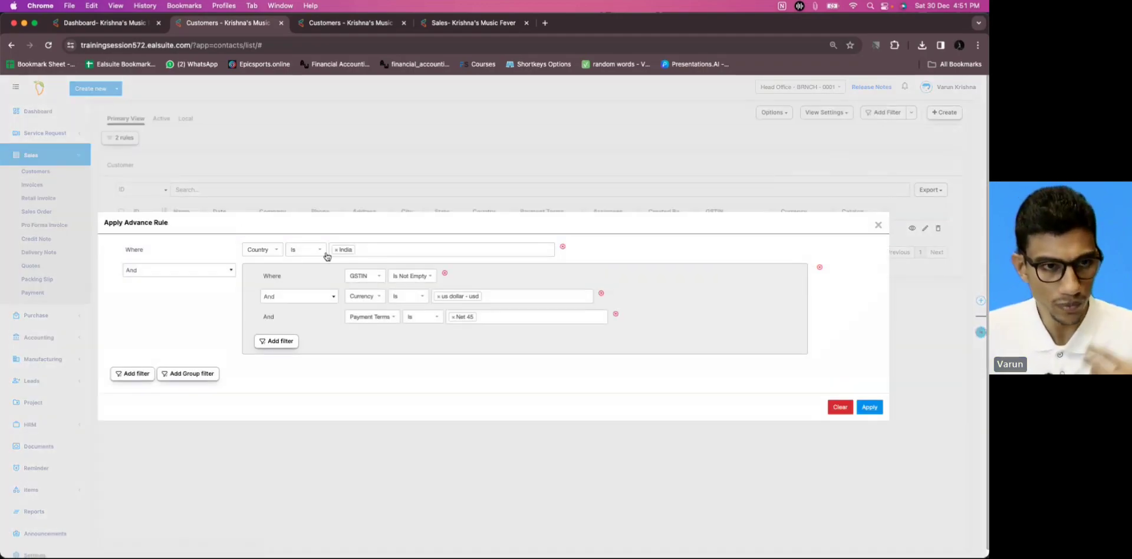
left_click(864, 409)
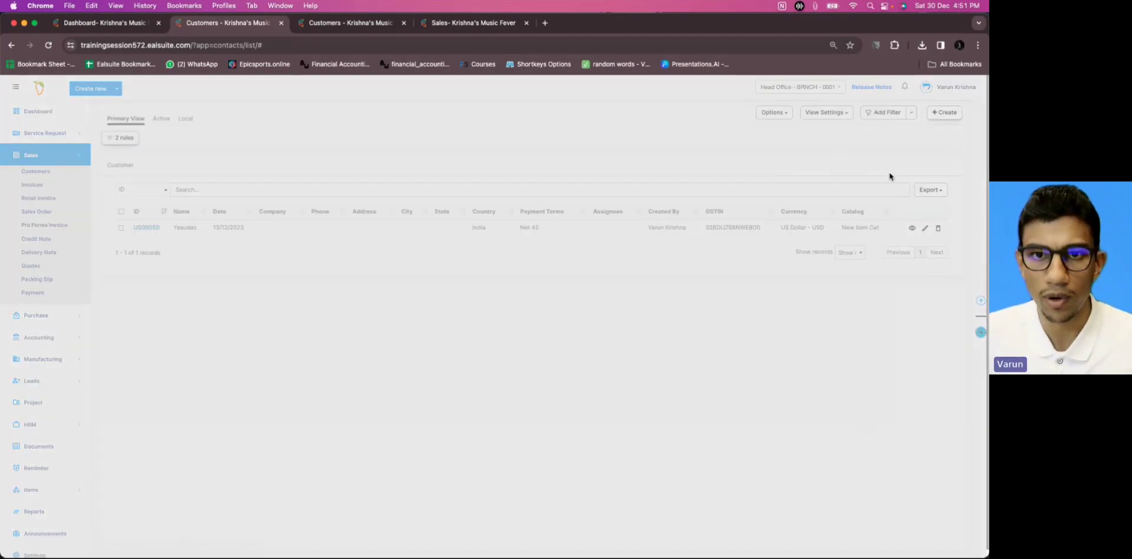
left_click(911, 113)
left_click(892, 132)
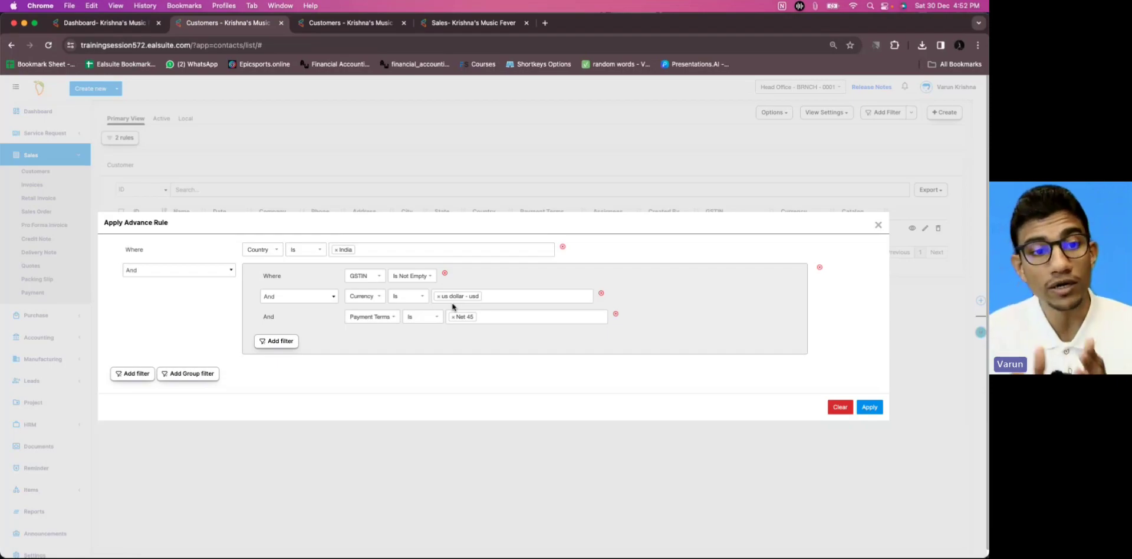
left_click(616, 314)
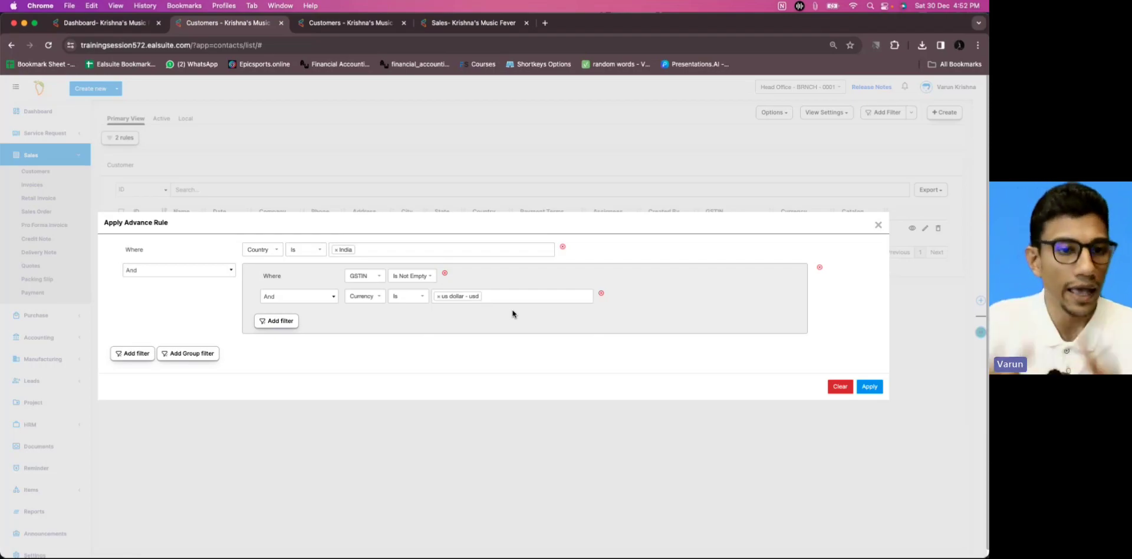
left_click(868, 387)
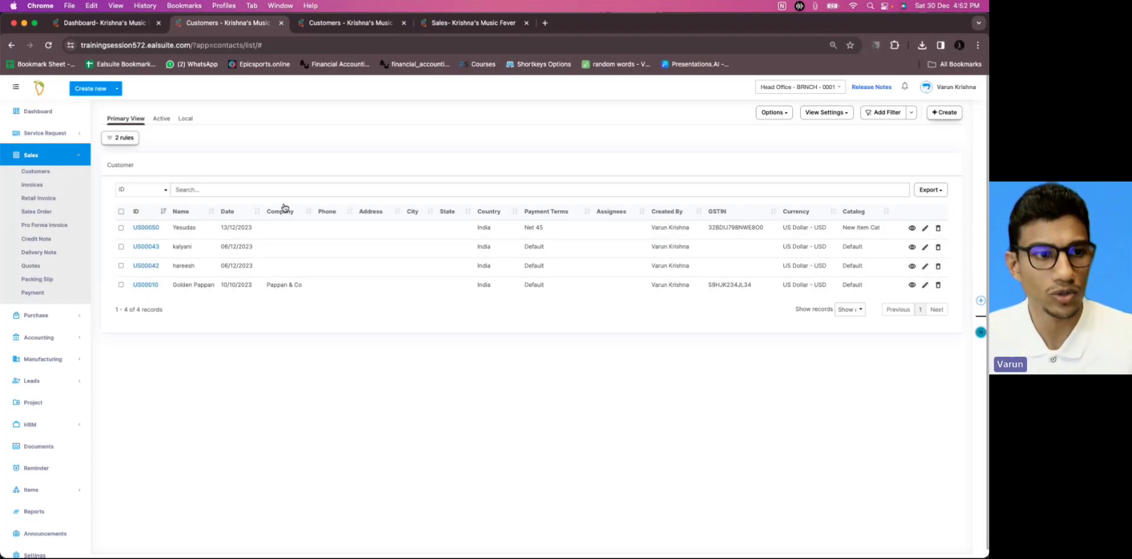
Step: Reopen the applied rule and add the condition Payment Terms Is Net 45 back to the filter group
left_click(126, 139)
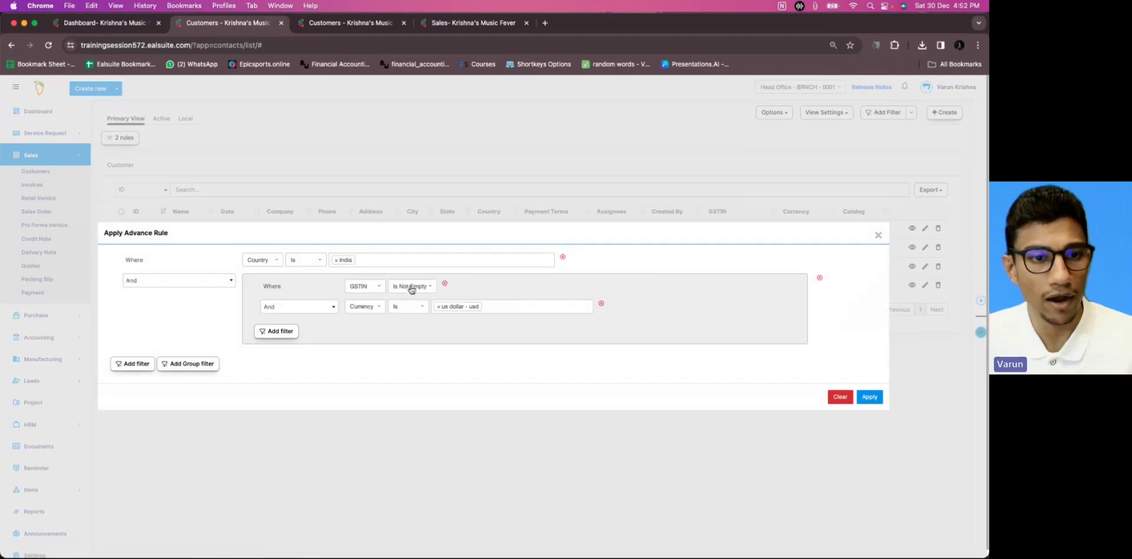
left_click(283, 331)
left_click(360, 328)
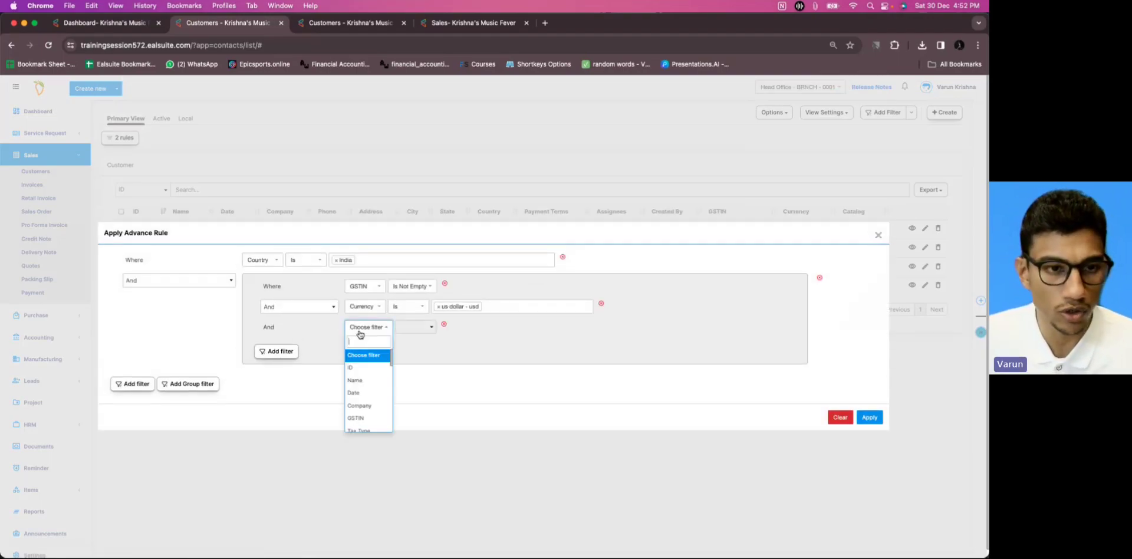
type("pay")
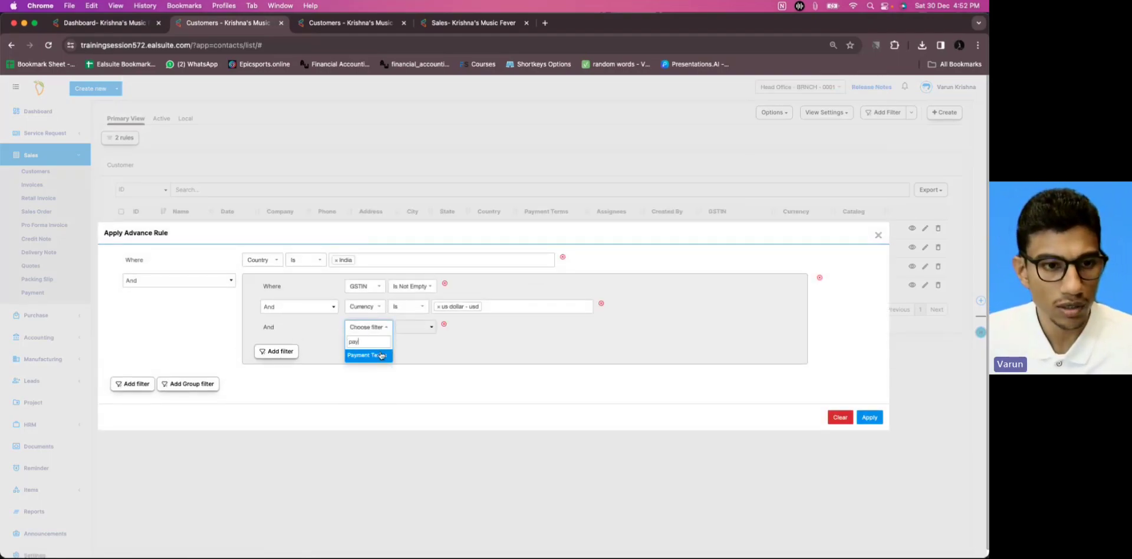
left_click(380, 354)
left_click(470, 326)
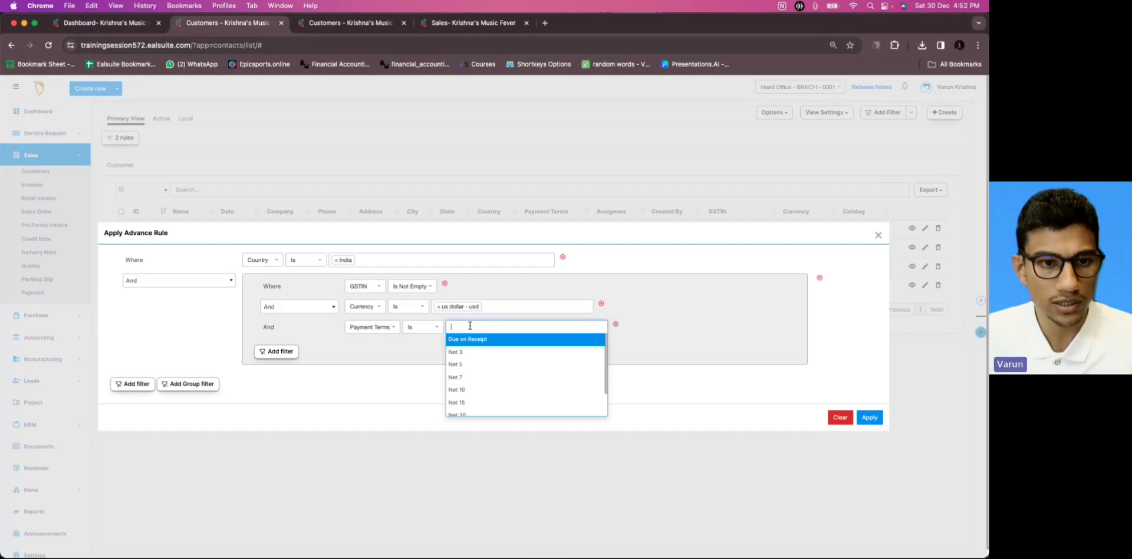
scroll(470, 391, "down", 2)
left_click(471, 403)
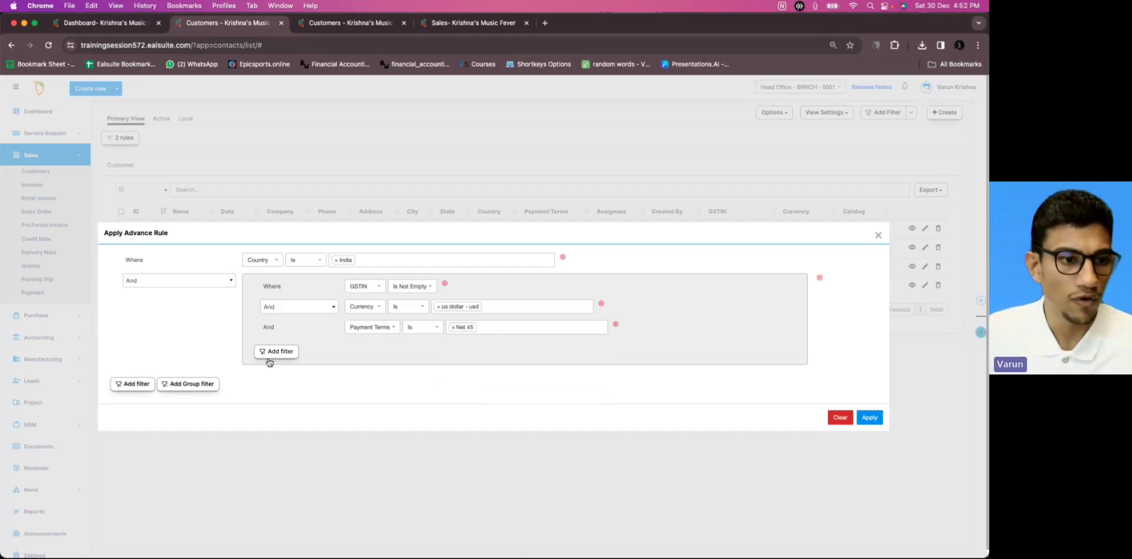
Step: Add a second filter group with the condition ID Contains us and apply the advance rule to the customer list
left_click(192, 386)
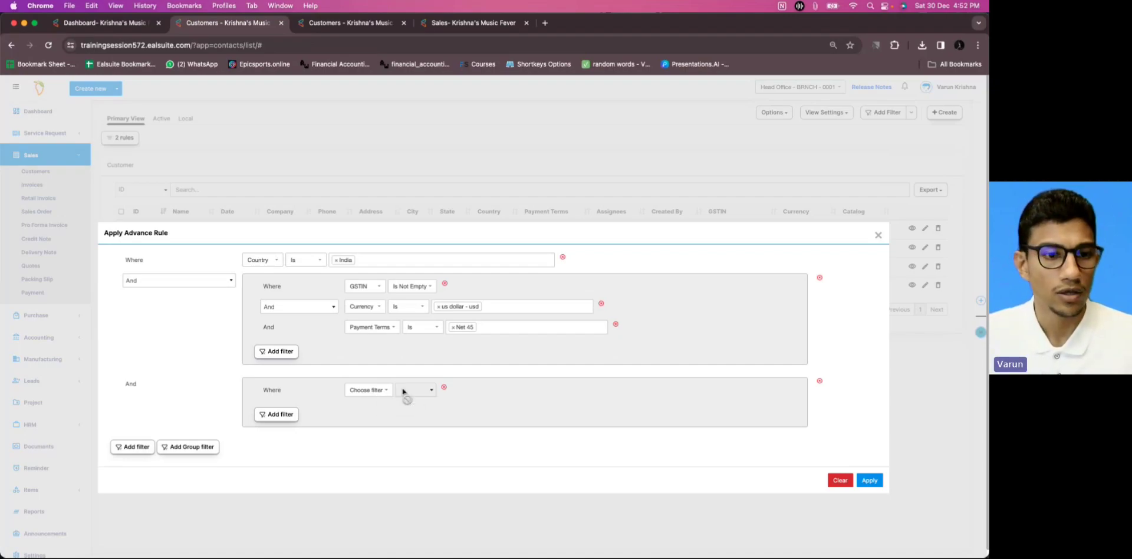
left_click(379, 391)
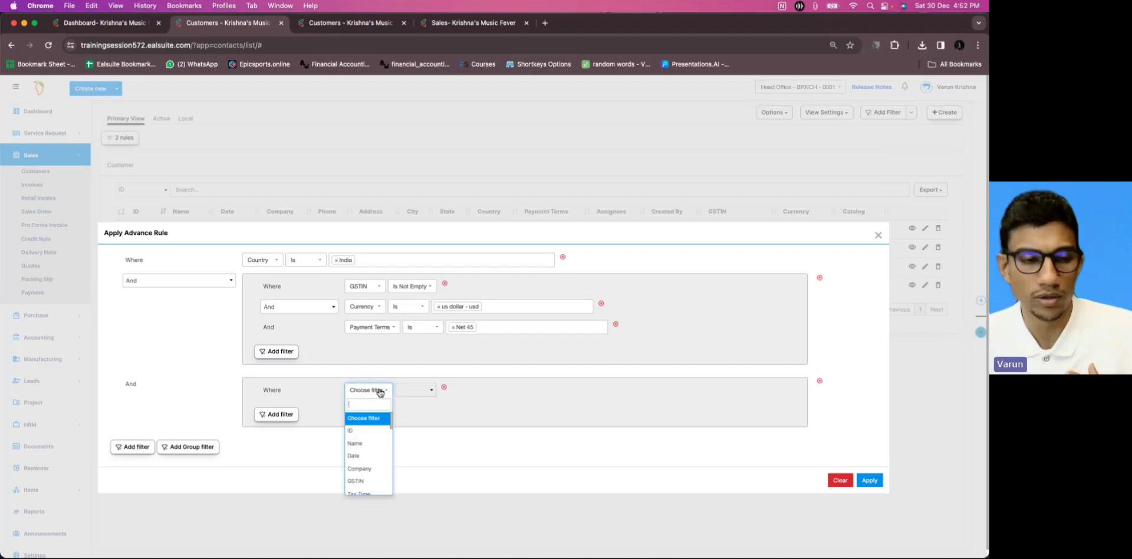
left_click(369, 430)
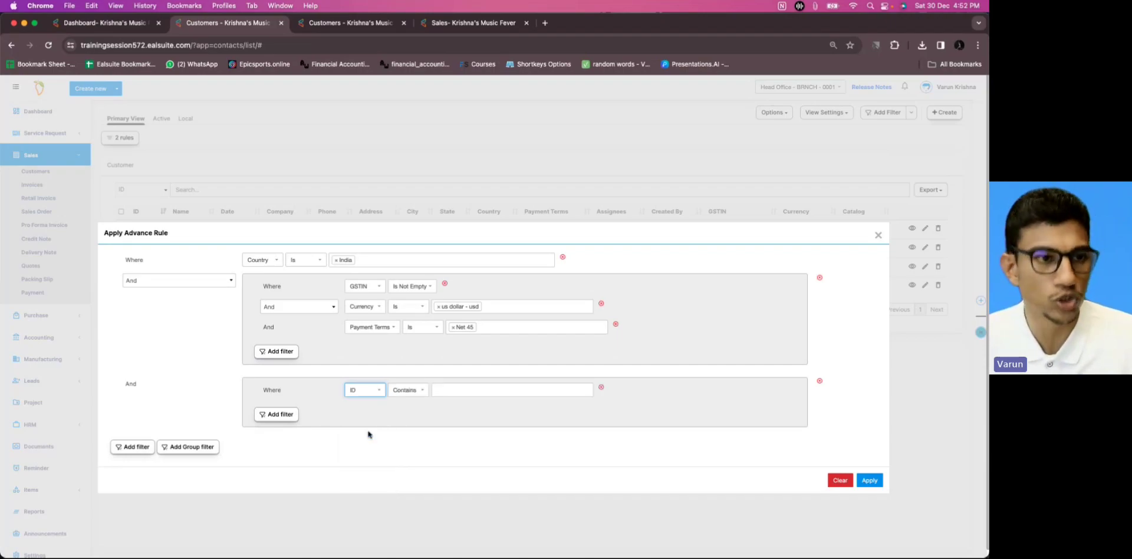
left_click(423, 391)
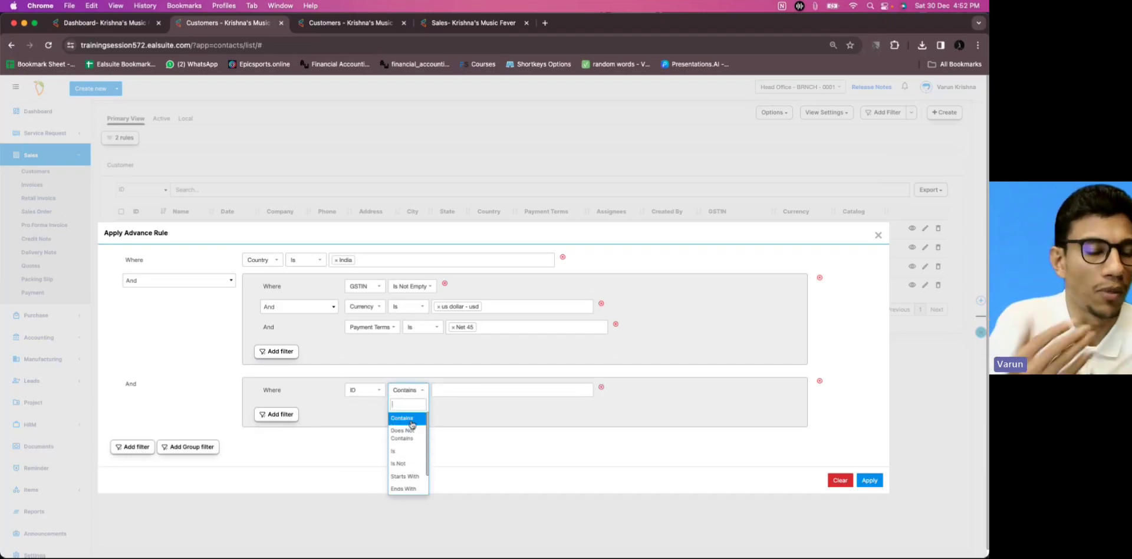
left_click(411, 424)
left_click(453, 397)
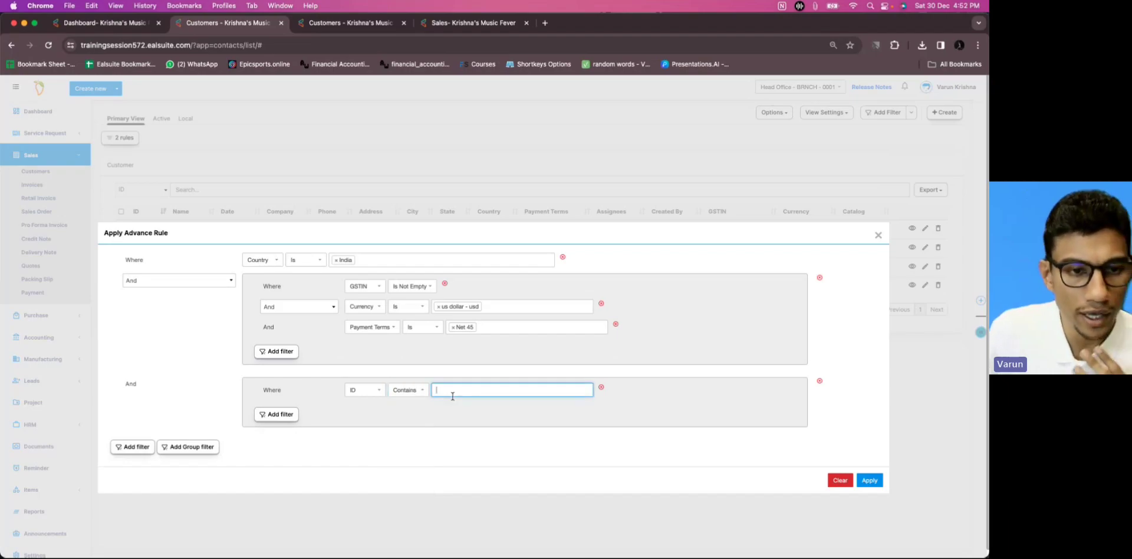
type("us")
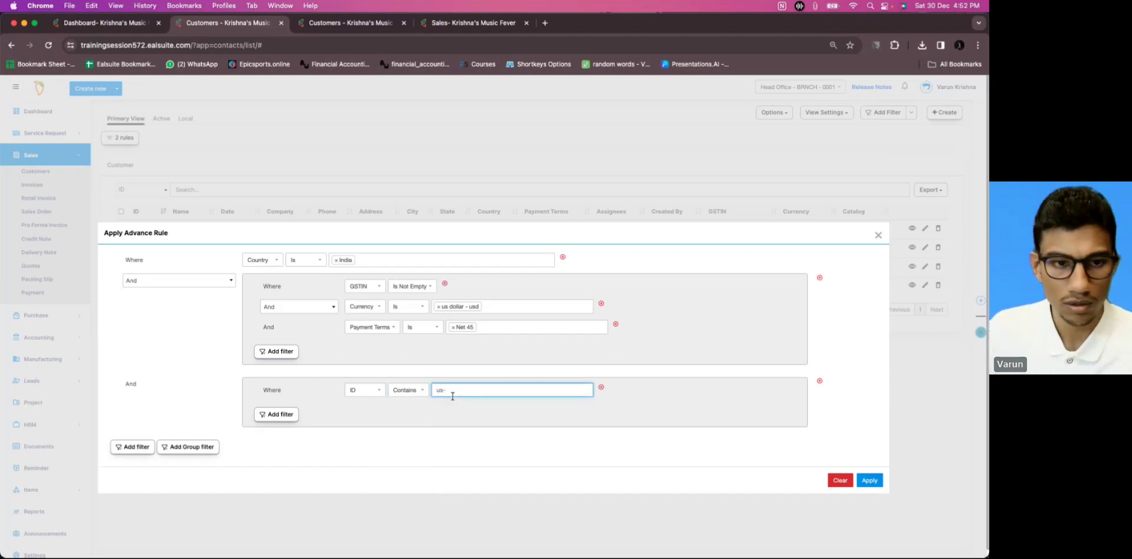
left_click(864, 479)
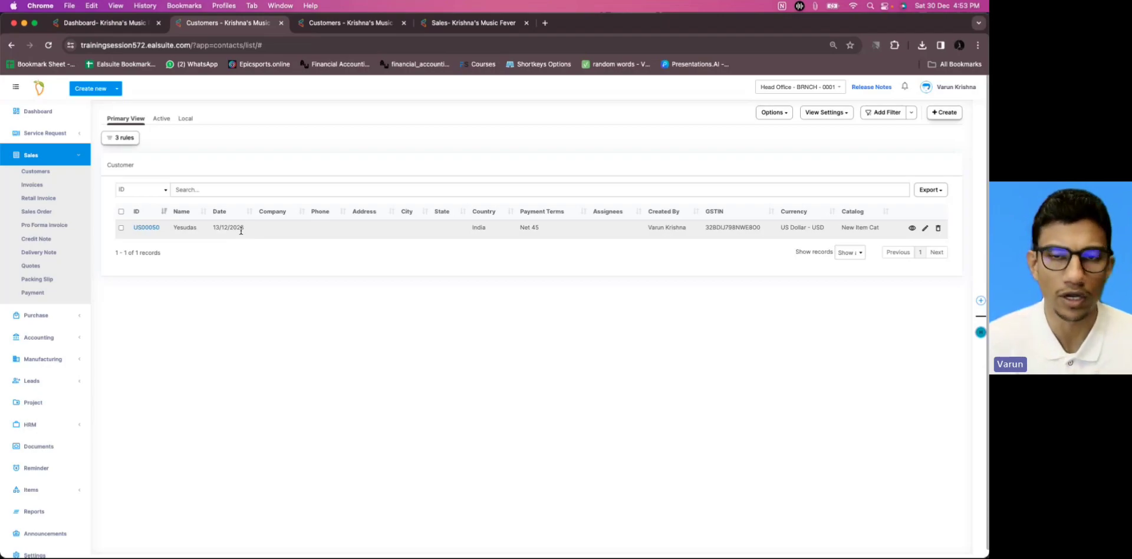
Step: Try adding a blank condition to the ID group plus a third filter group, inspect the And operators, and close the rule without applying
left_click(107, 145)
left_click(289, 375)
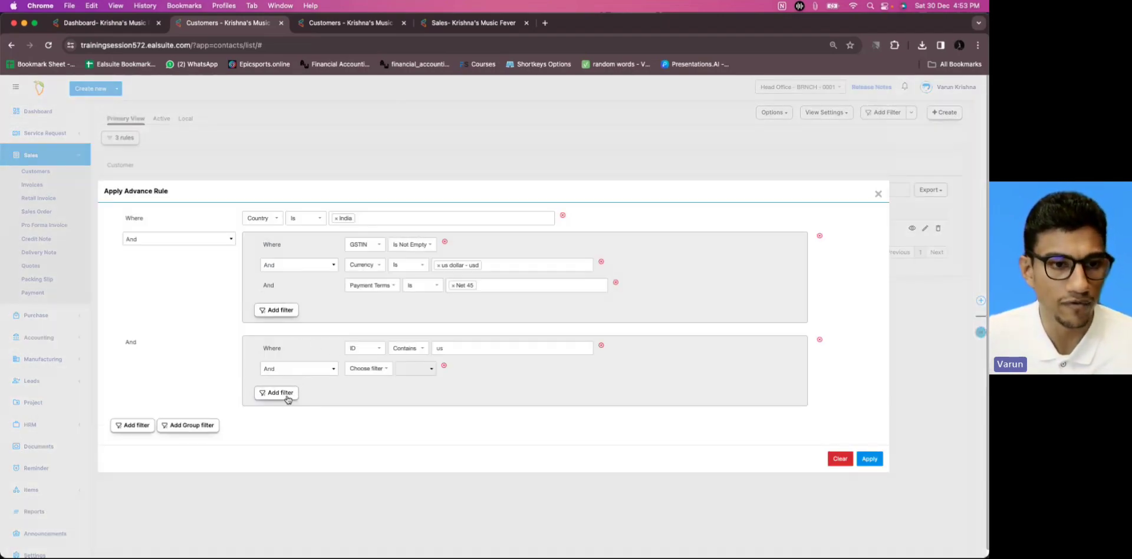
left_click(207, 426)
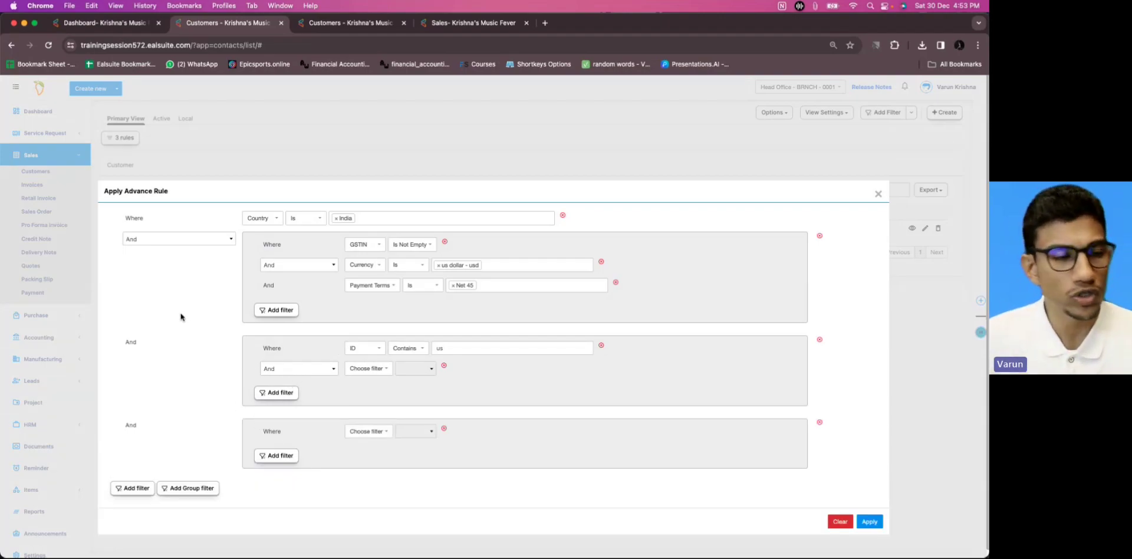
left_click(198, 244)
left_click(198, 253)
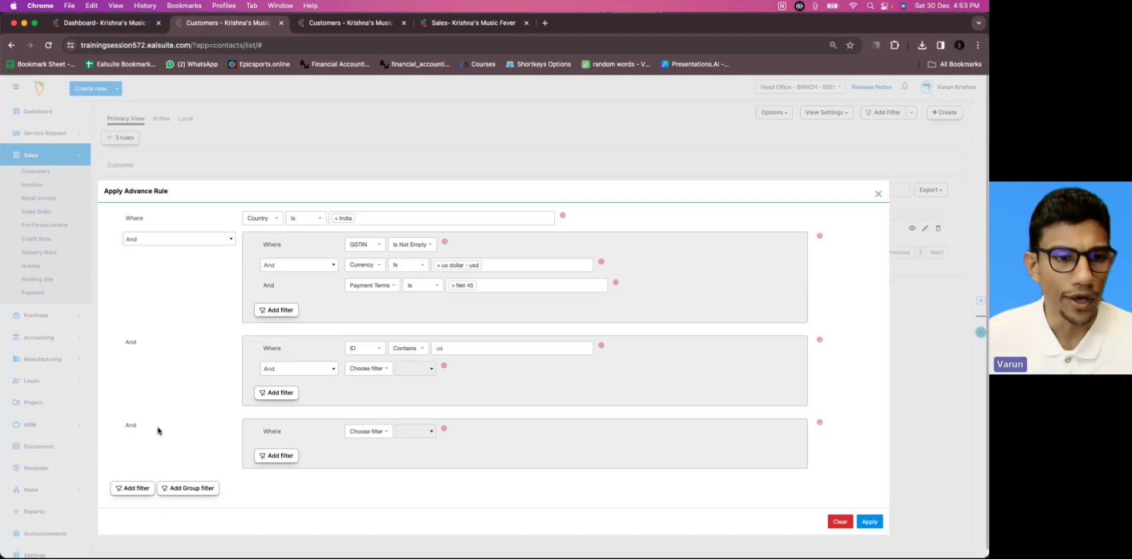
left_click(878, 195)
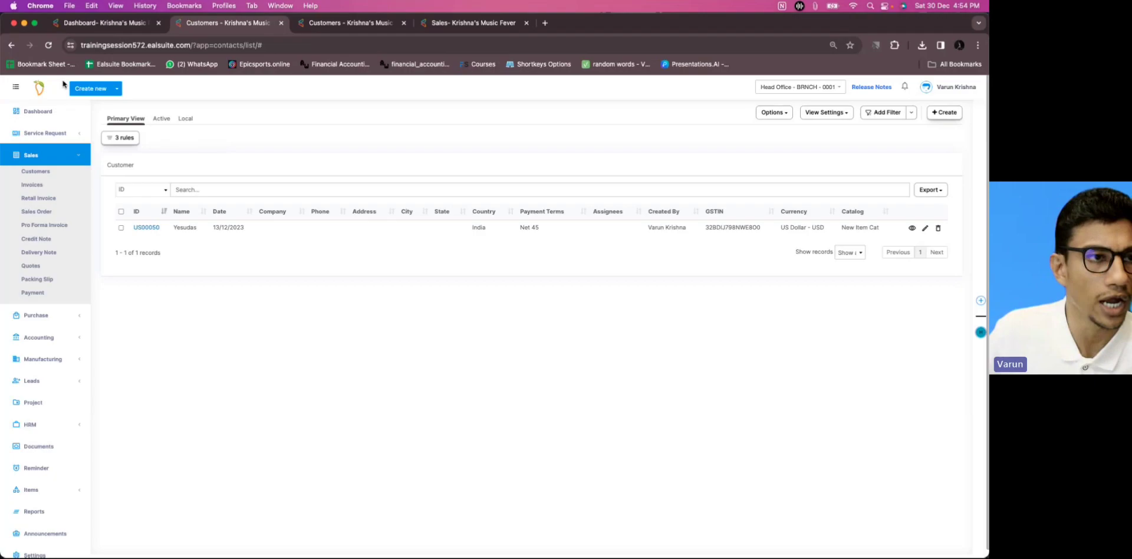
Step: Reload the customer list to clear its rules, and review the column and filter settings of the Primary View without changing them
left_click(48, 44)
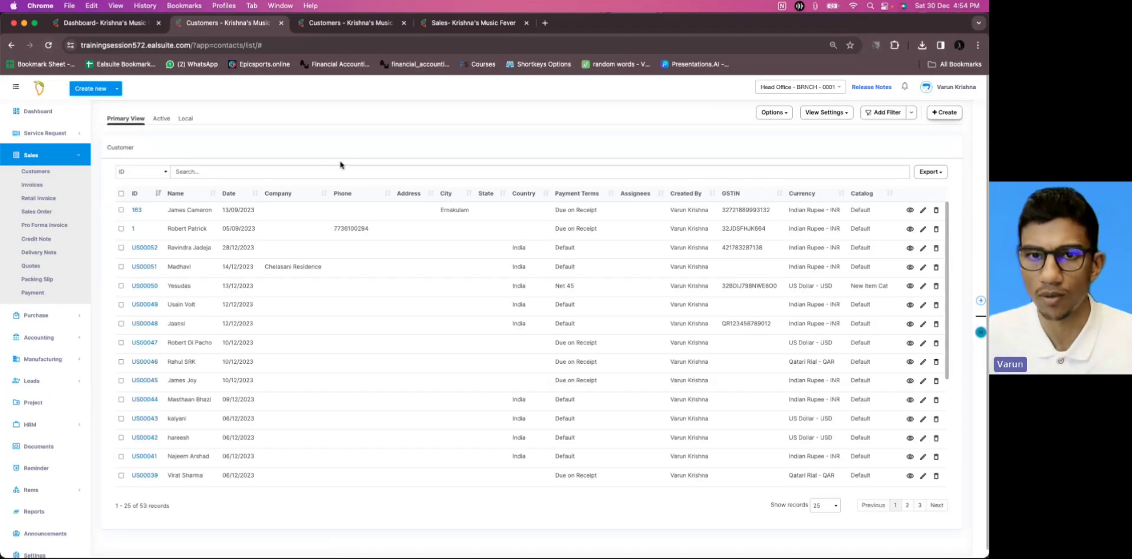
left_click(839, 116)
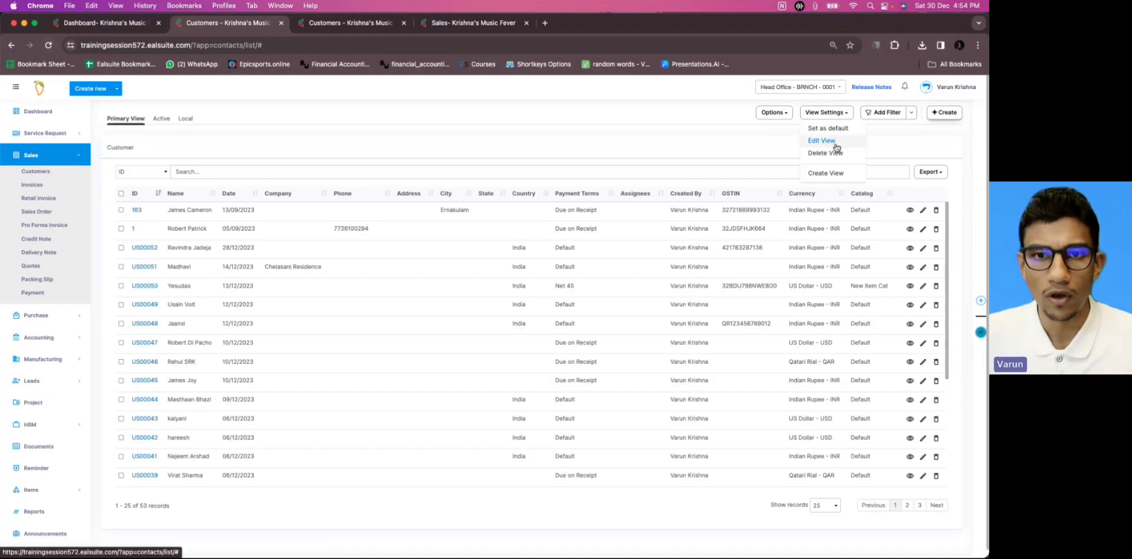
left_click(825, 140)
left_click(973, 203)
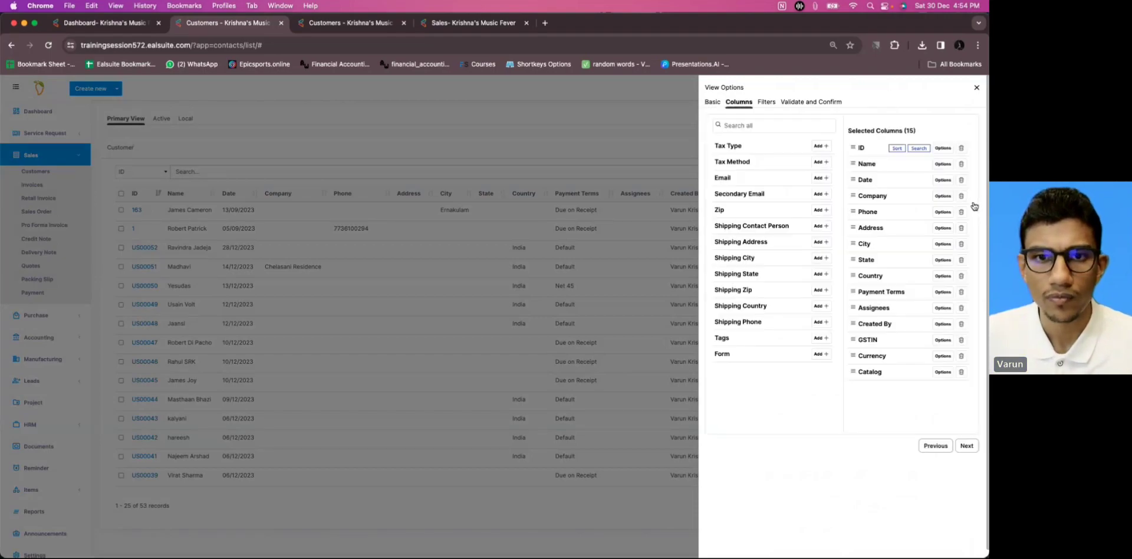
left_click(965, 449)
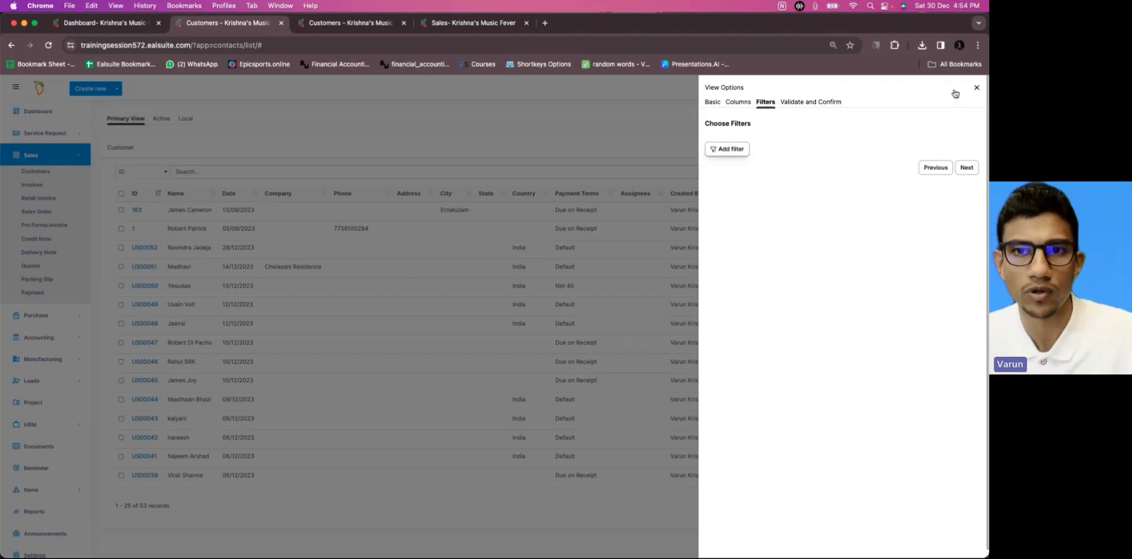
left_click(976, 88)
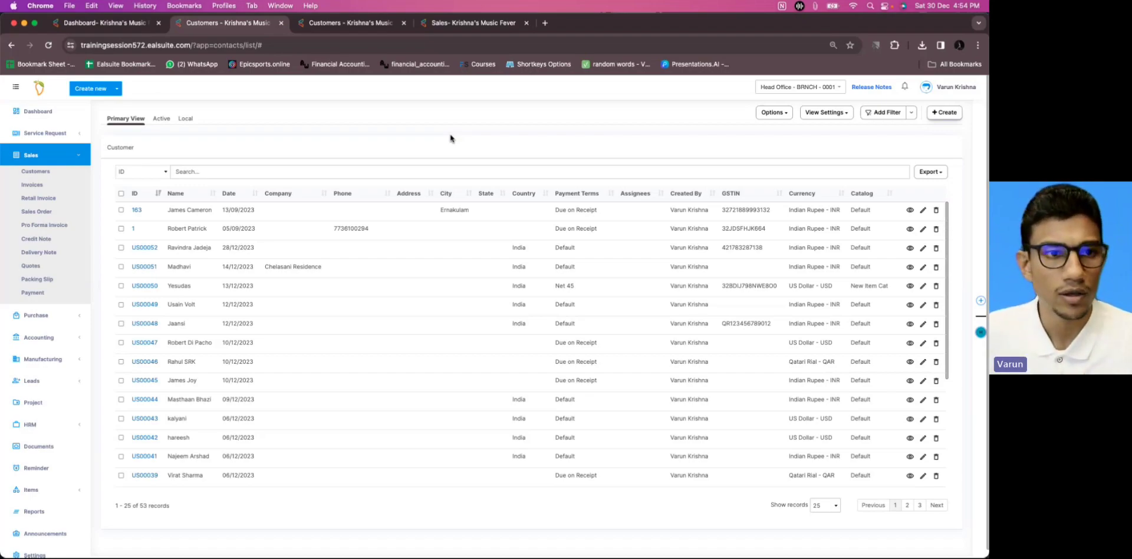
Step: Create an advance rule with one filter group containing ID Contains us- and apply it to the customer list
left_click(911, 113)
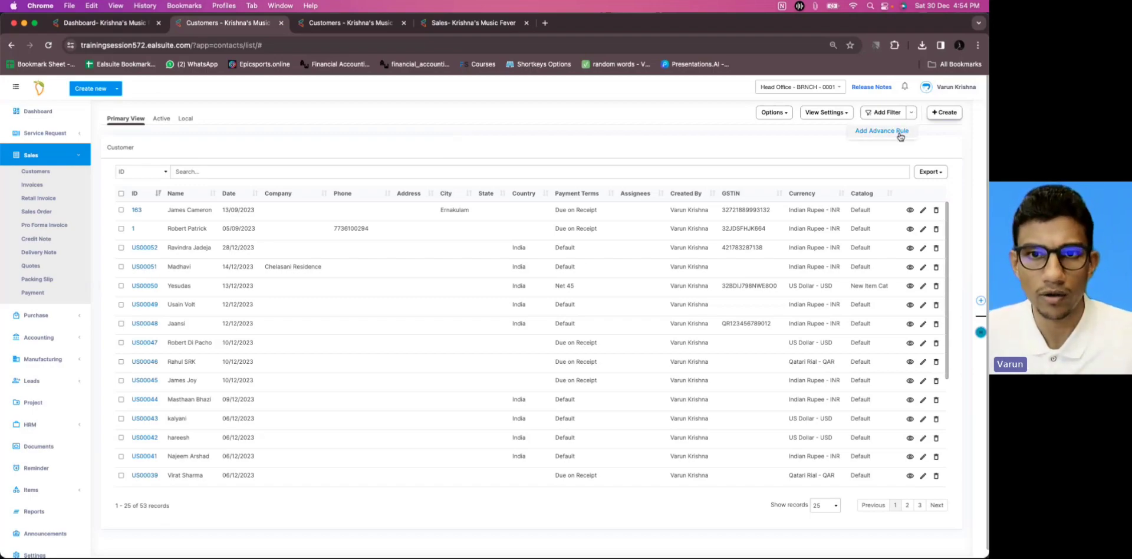
left_click(883, 131)
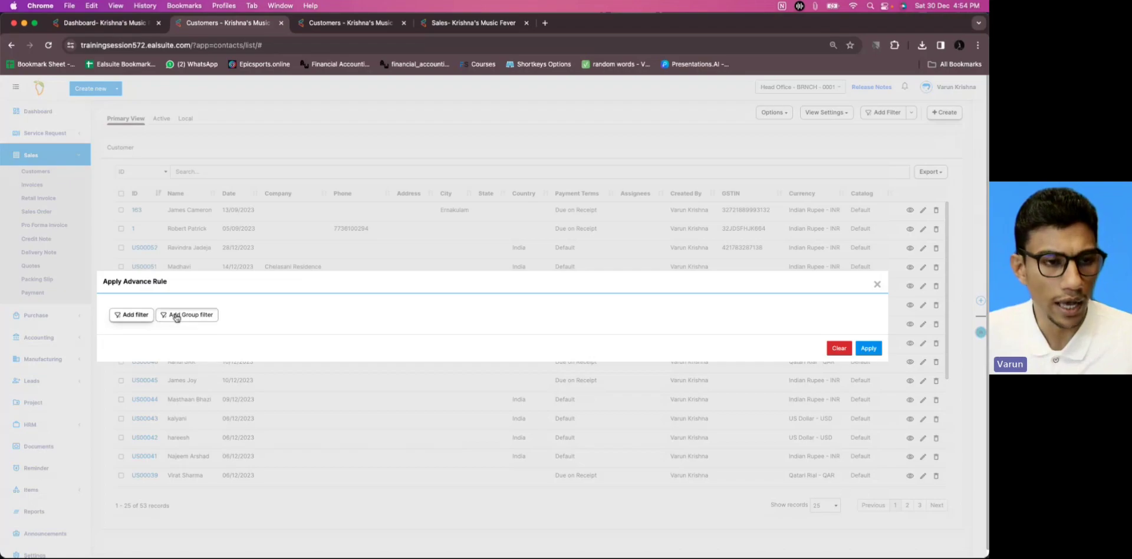
left_click(178, 317)
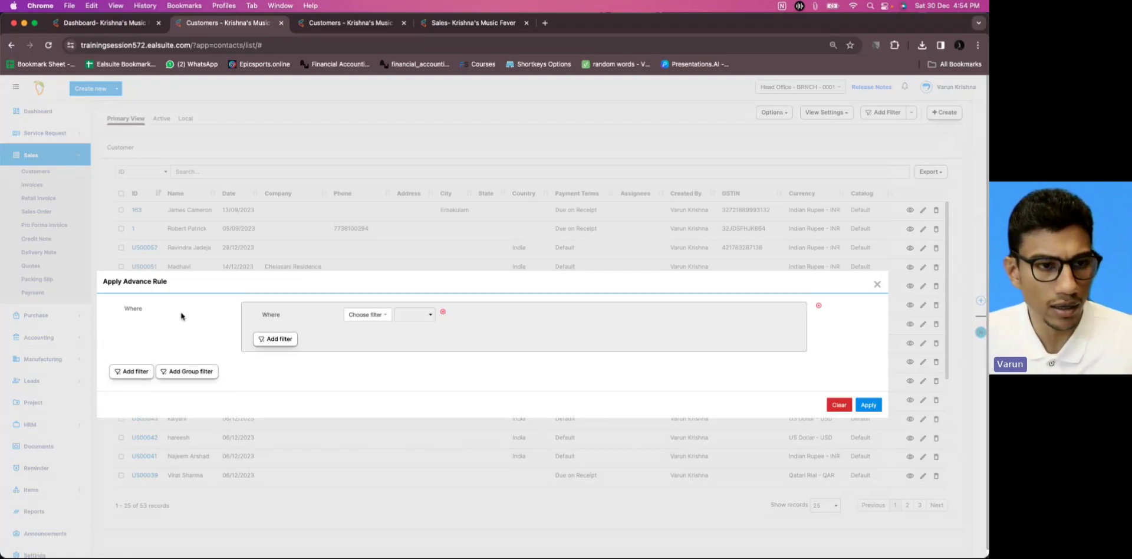
left_click(375, 320)
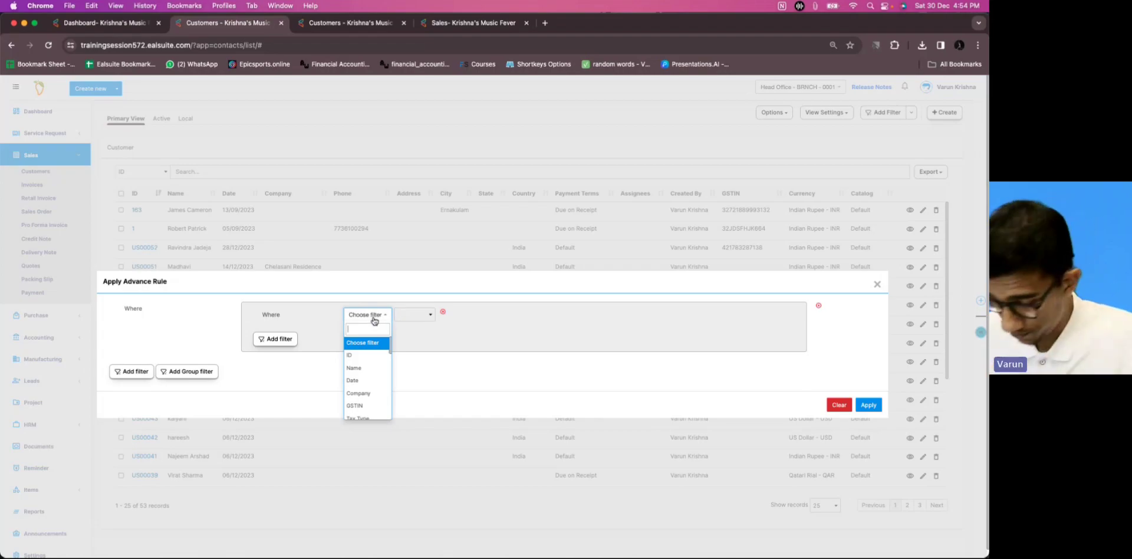
type("id")
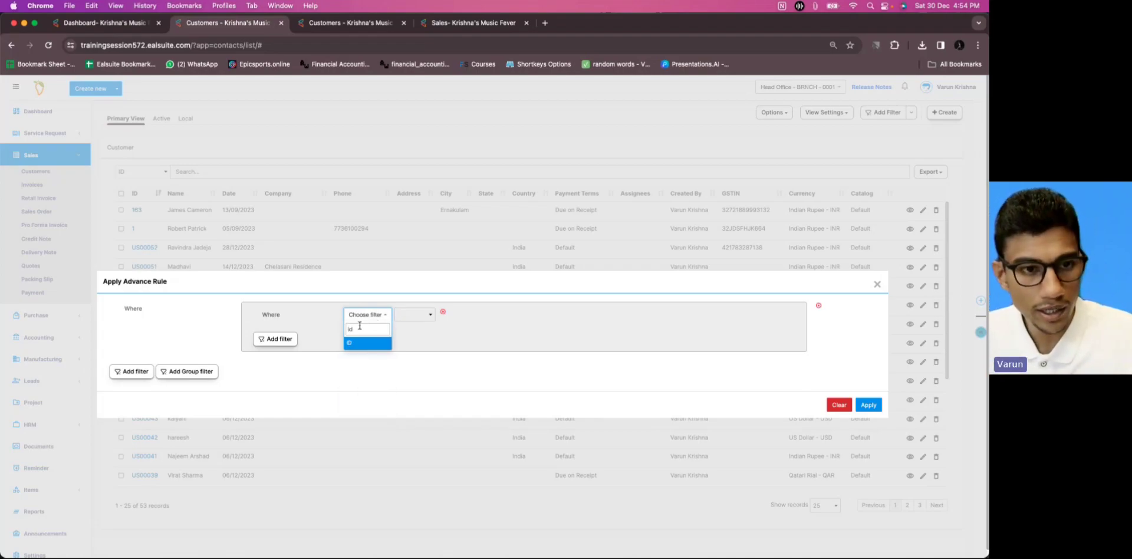
left_click(358, 346)
left_click(451, 313)
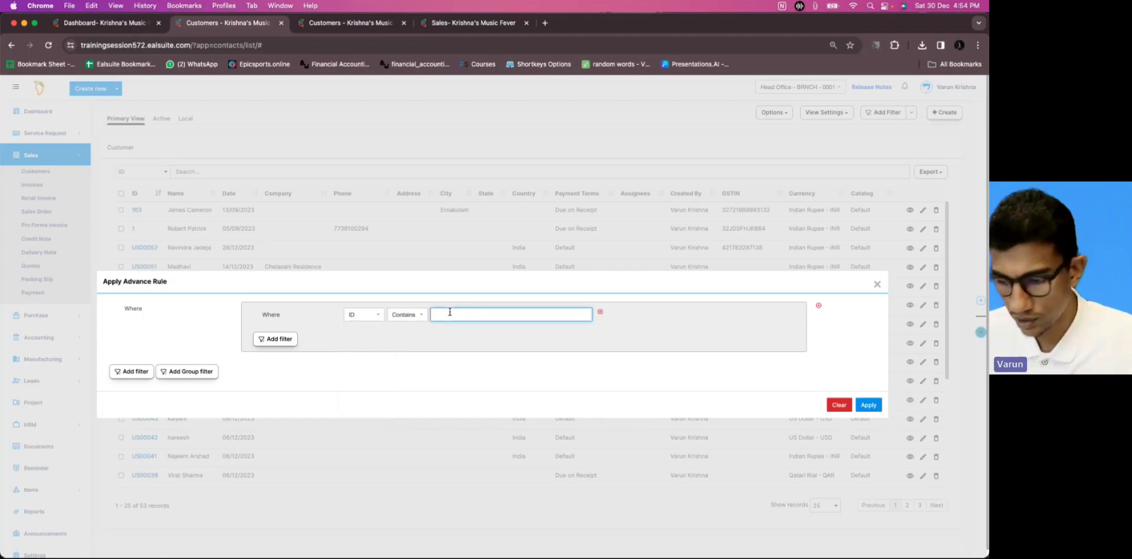
type("us-")
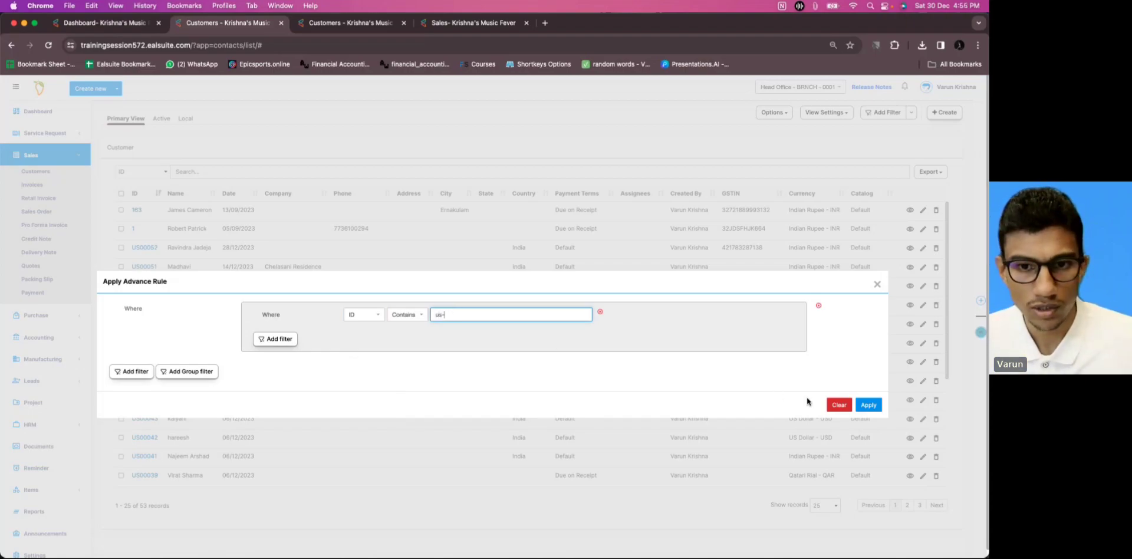
left_click(869, 404)
Step: Set the filtered customer list to show all records and look over the matching customers
scroll(544, 334, "down", 1)
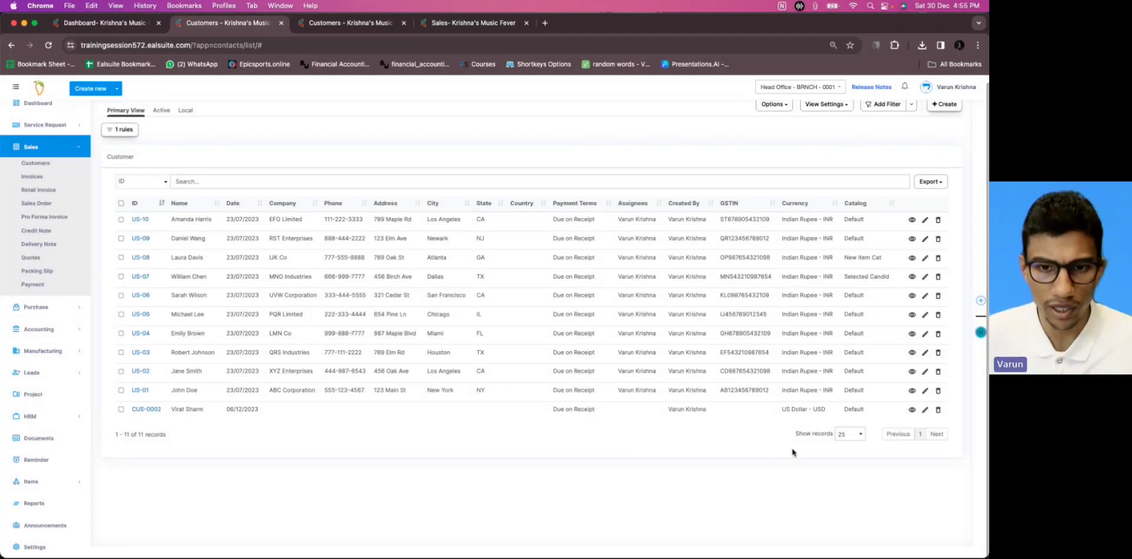
left_click(849, 433)
left_click(847, 474)
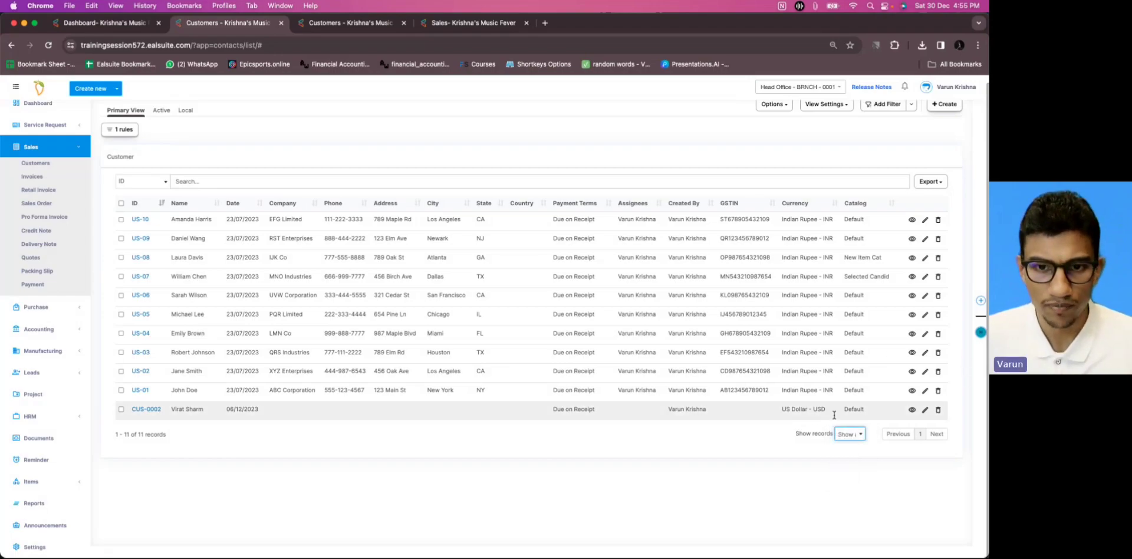
scroll(453, 261, "up", 1)
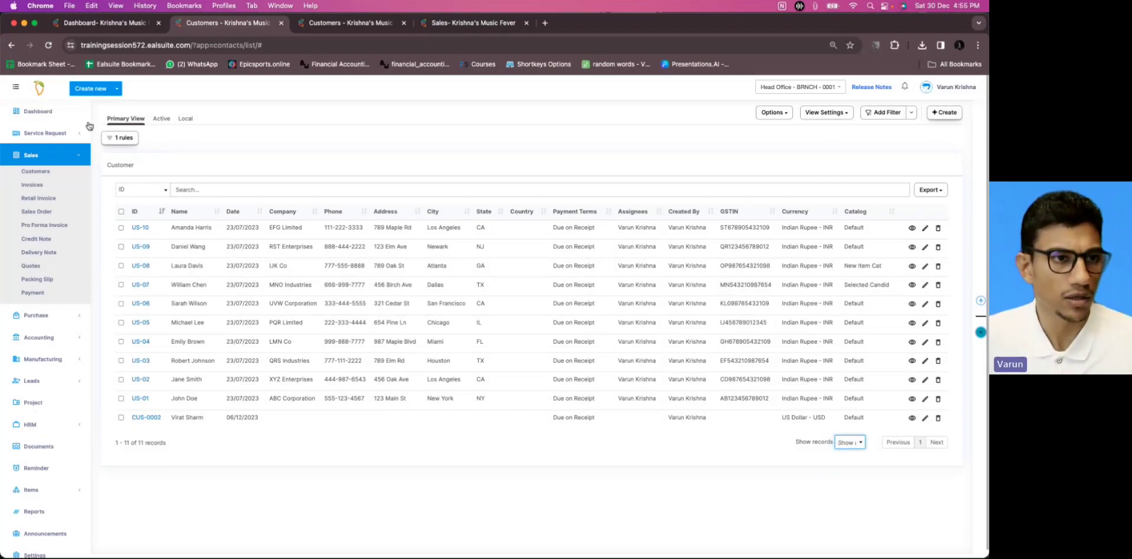
Step: Reload the customer list, rebuild the advance rule as a filter group with ID Contains us-, and apply it
left_click(49, 45)
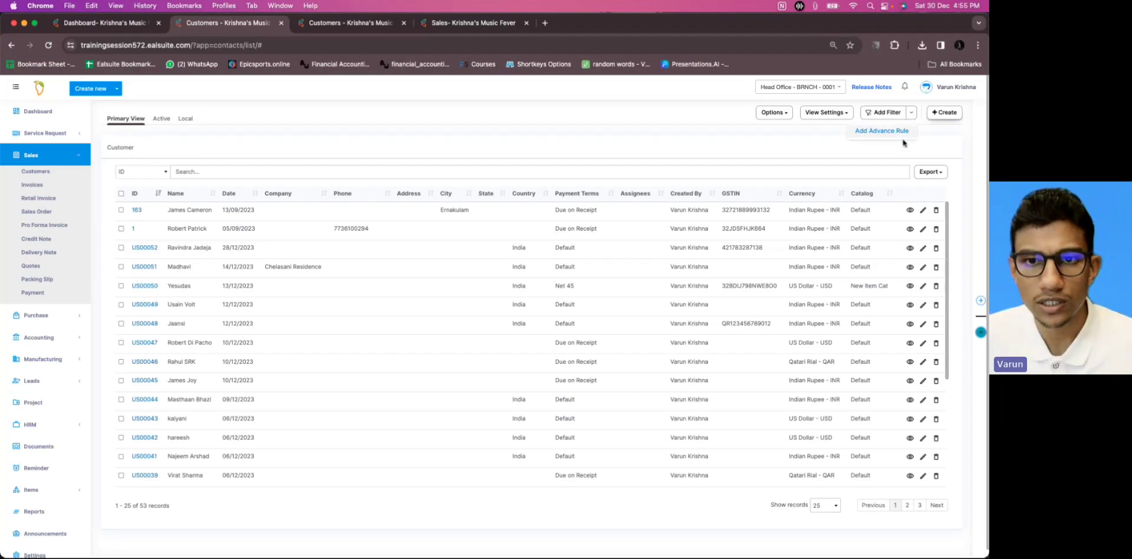
left_click(889, 114)
left_click(189, 314)
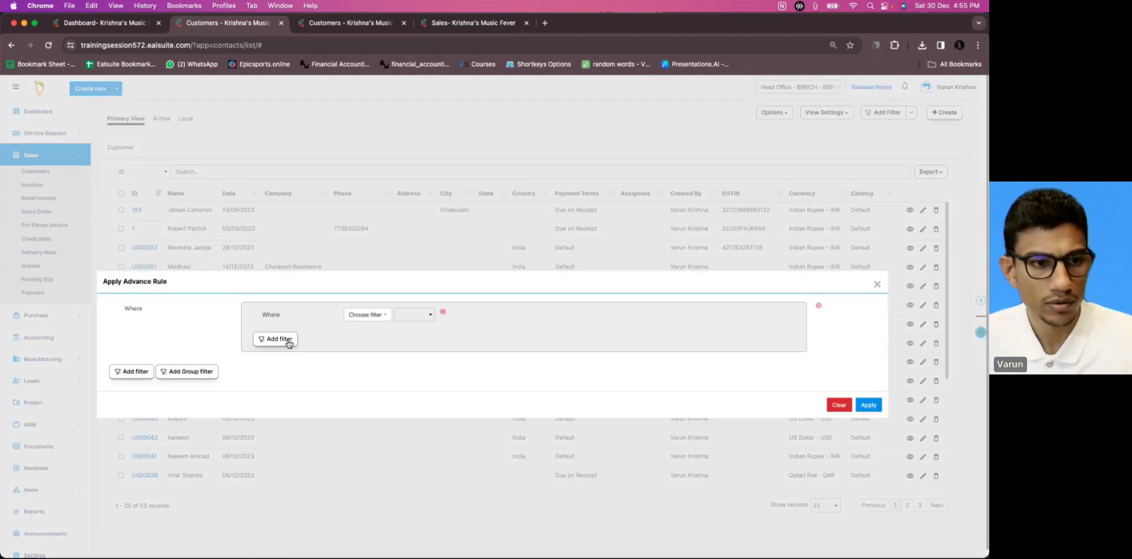
left_click(379, 322)
type("id")
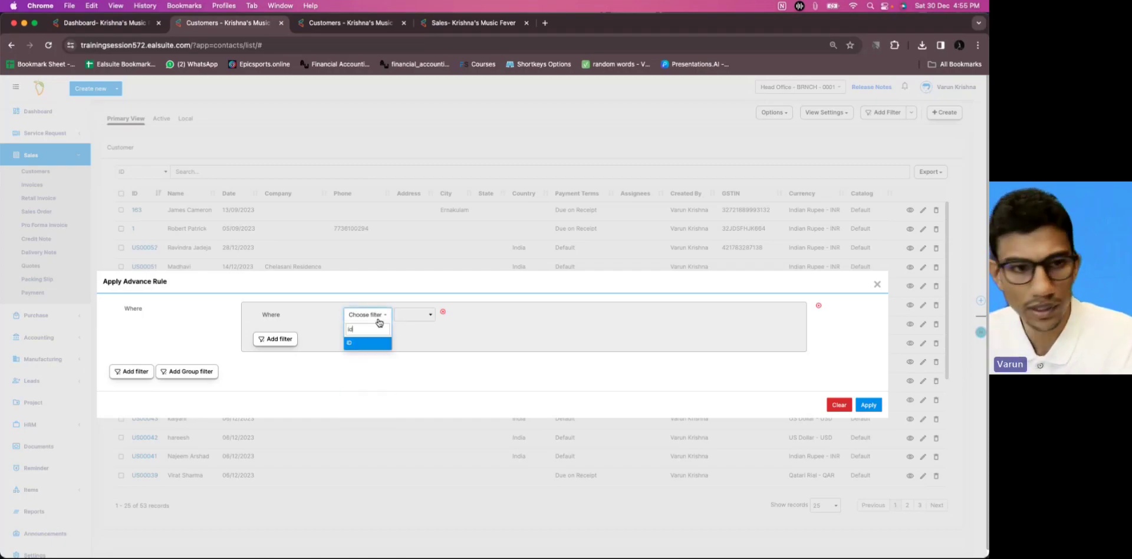
left_click(370, 348)
left_click(441, 314)
type("us-")
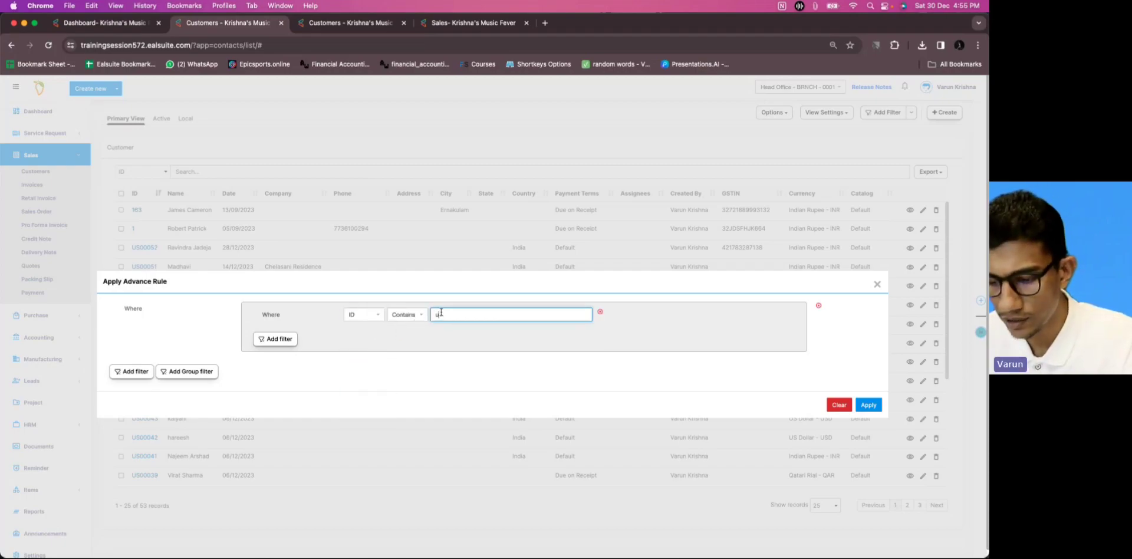
left_click(868, 405)
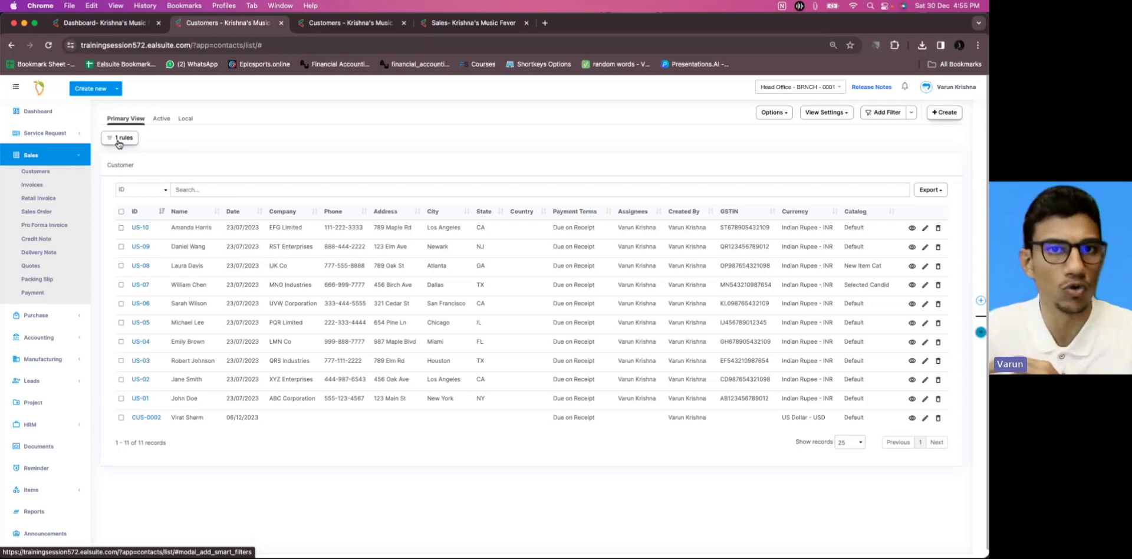
Step: Reload the customer list and start an advance rule with an ungrouped condition ID Contains us-
left_click(49, 46)
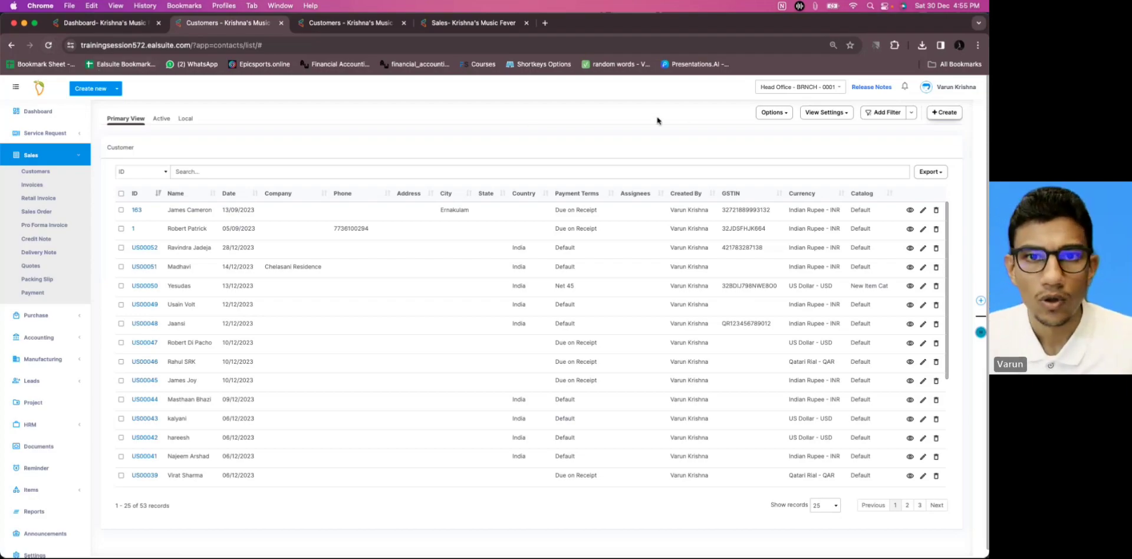
left_click(912, 113)
left_click(892, 132)
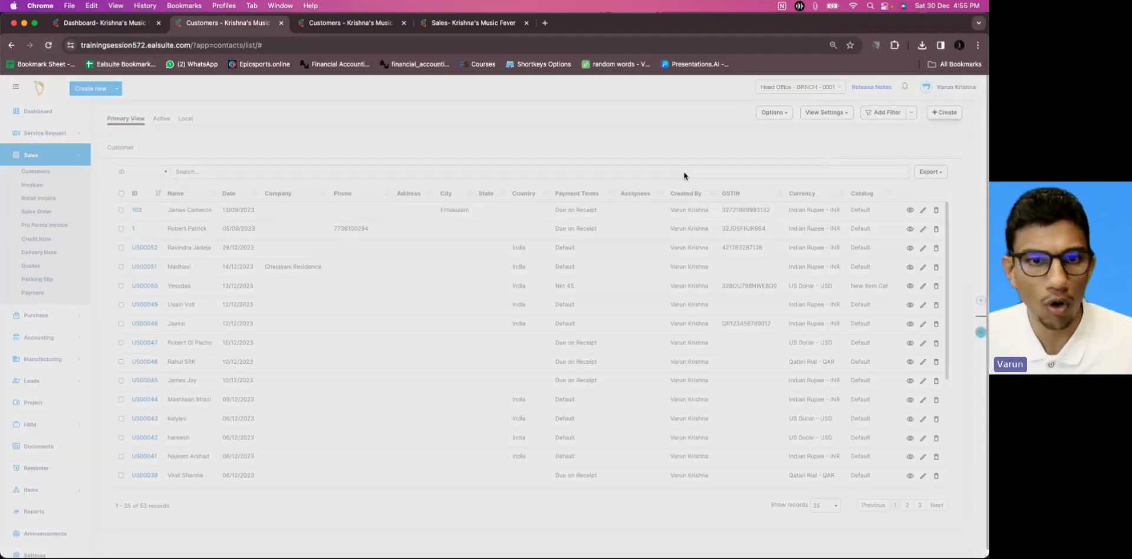
left_click(147, 314)
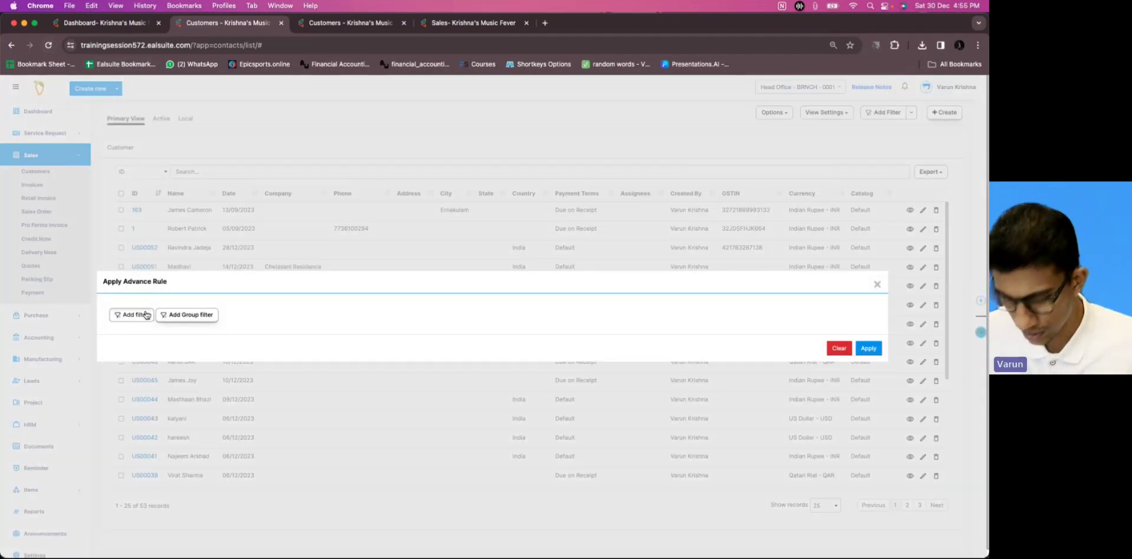
left_click(271, 310)
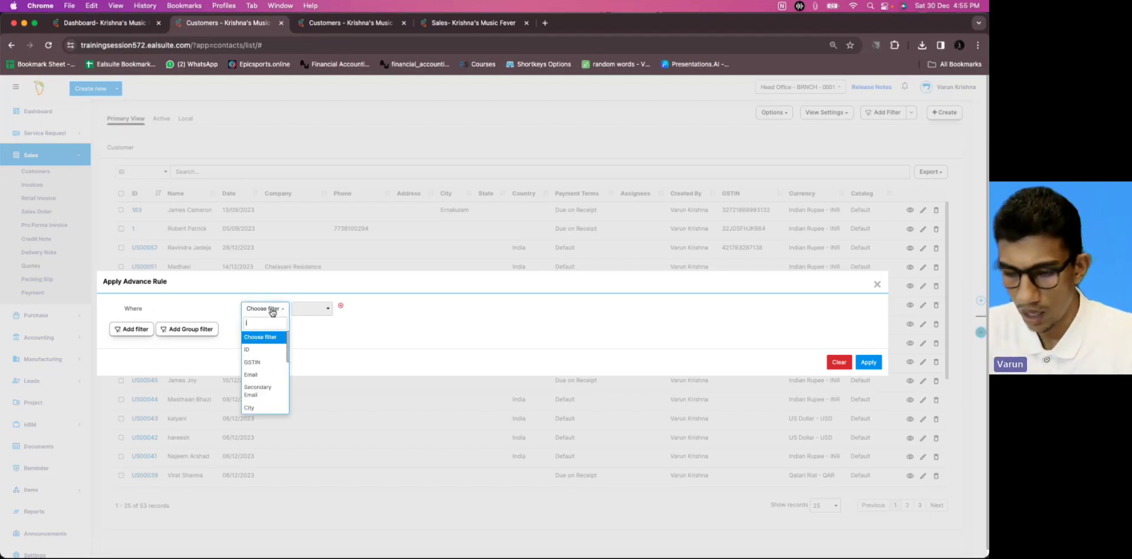
type("id")
left_click(274, 344)
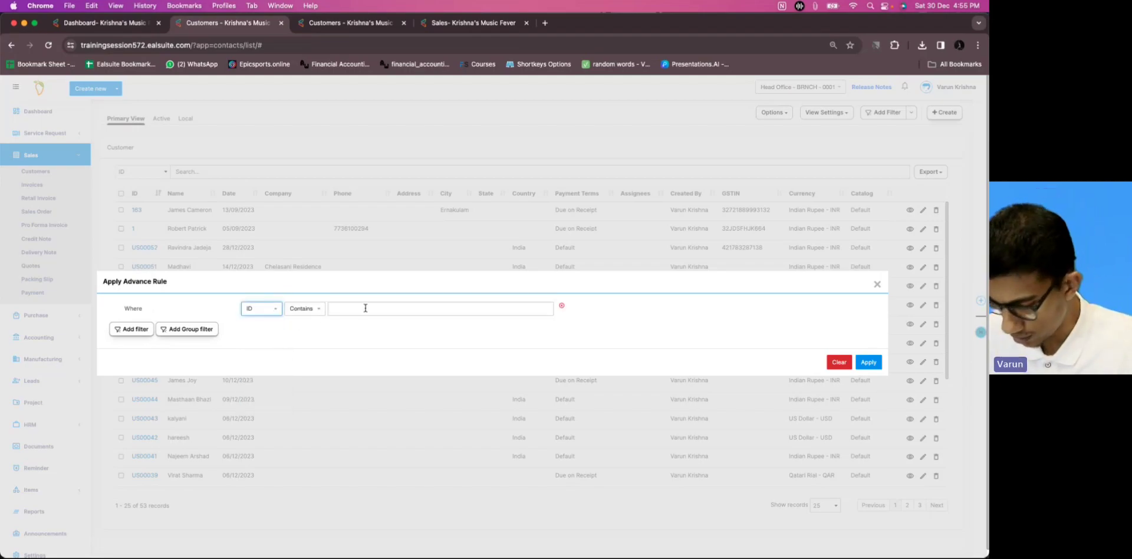
left_click(387, 308)
type("us-")
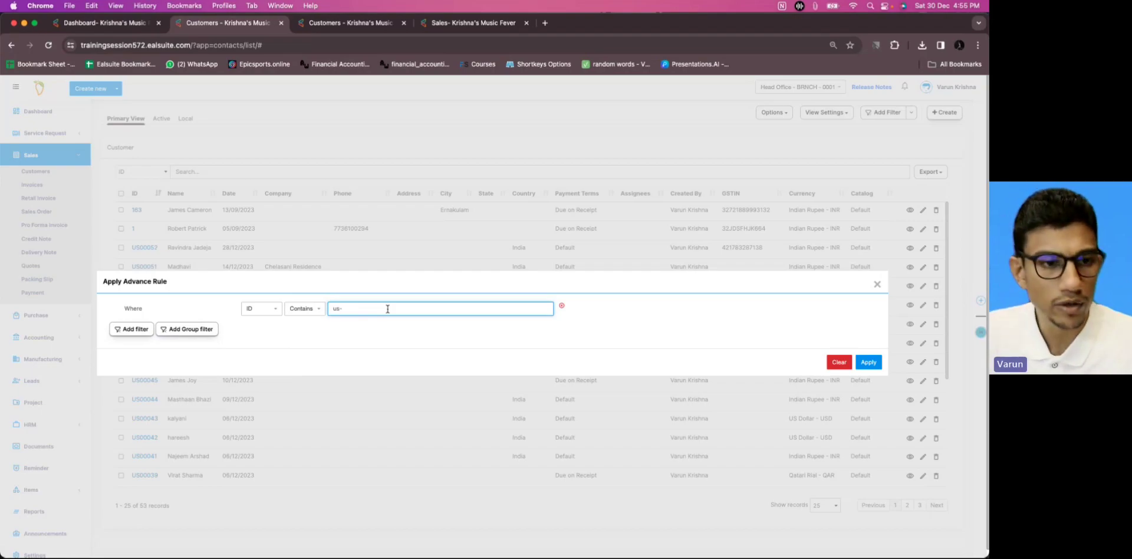
Step: Add a group filter joined by OR to the advance rule and choose Currency for its first condition
left_click(199, 334)
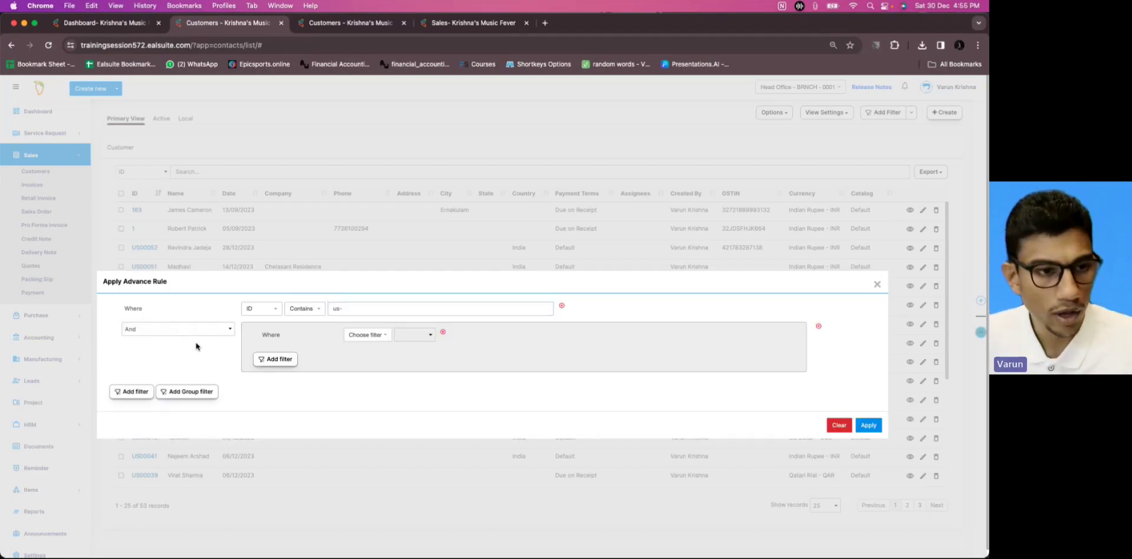
left_click(185, 336)
left_click(206, 343)
left_click(370, 336)
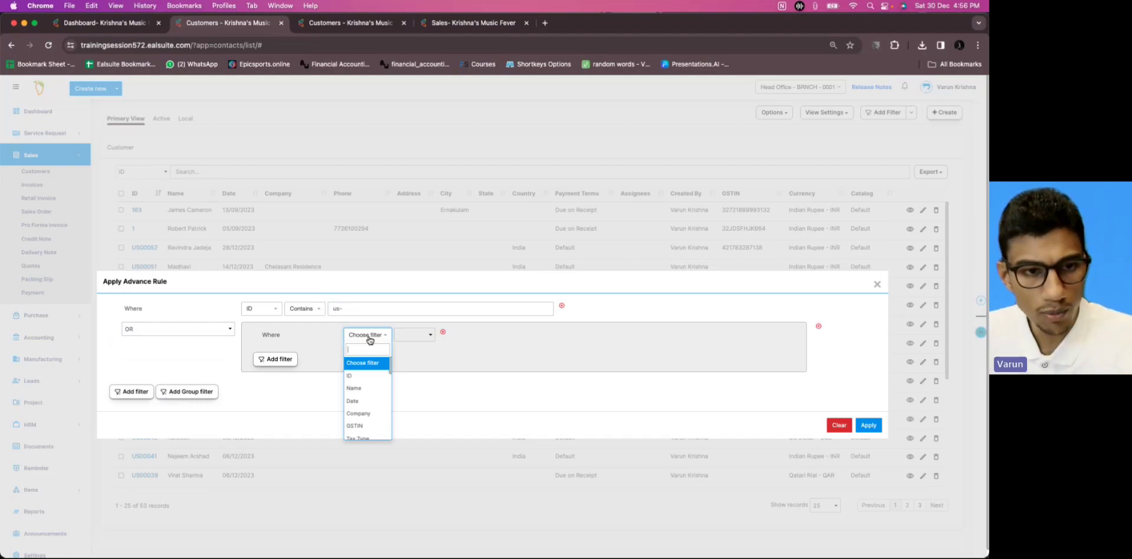
type("cur")
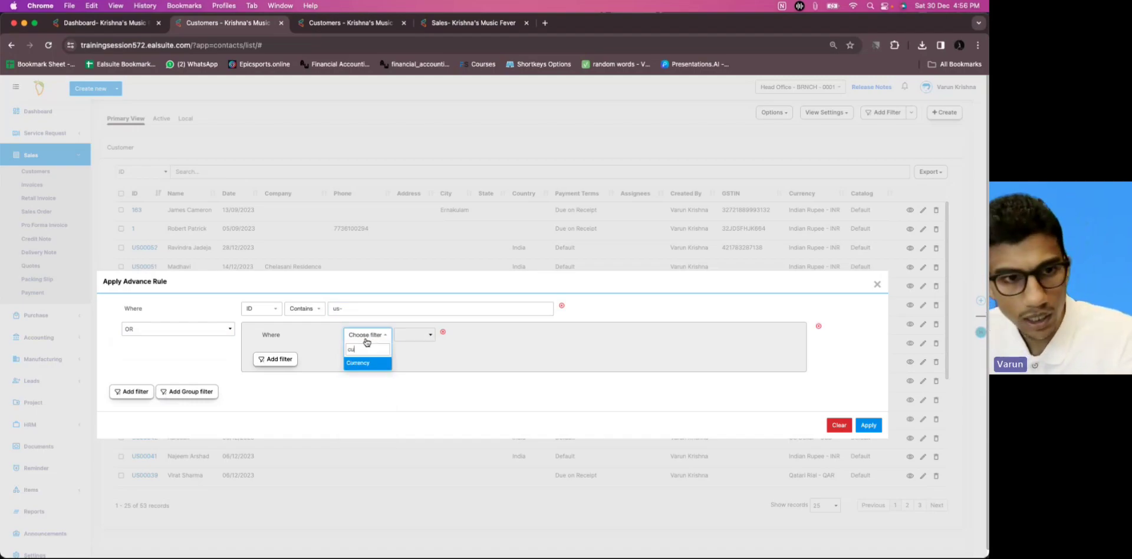
left_click(365, 363)
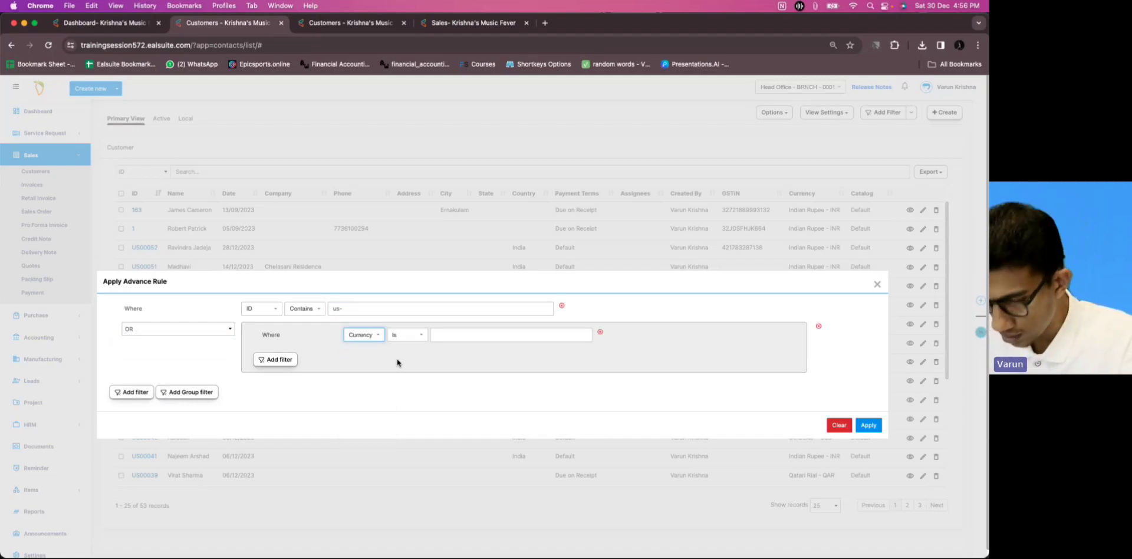
Step: Set the group's Currency Is condition to Qatari Rial - QAR and US Dollar - USD
left_click(467, 336)
type("q")
left_click(471, 346)
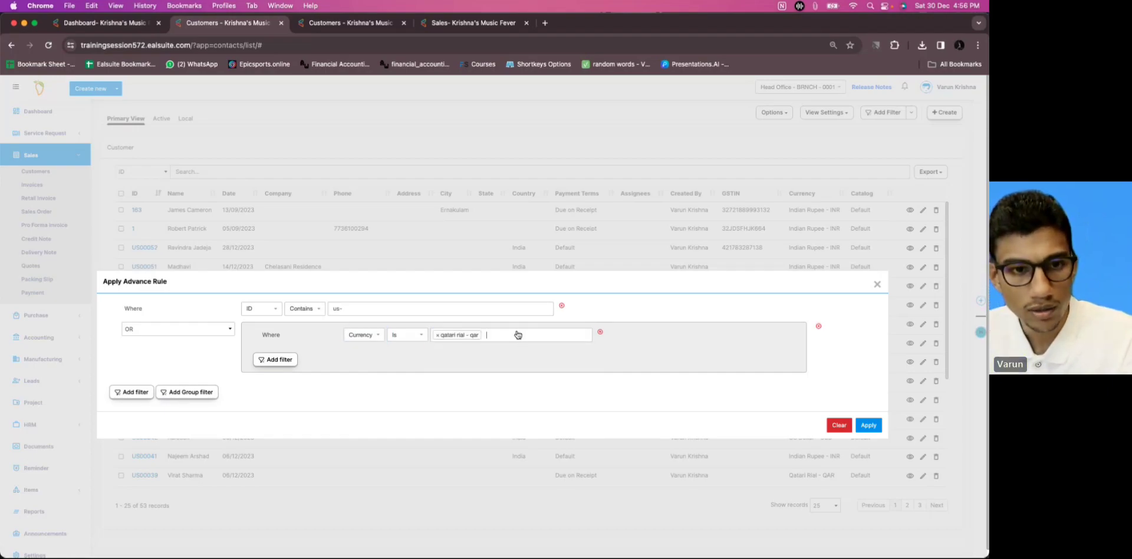
left_click(519, 335)
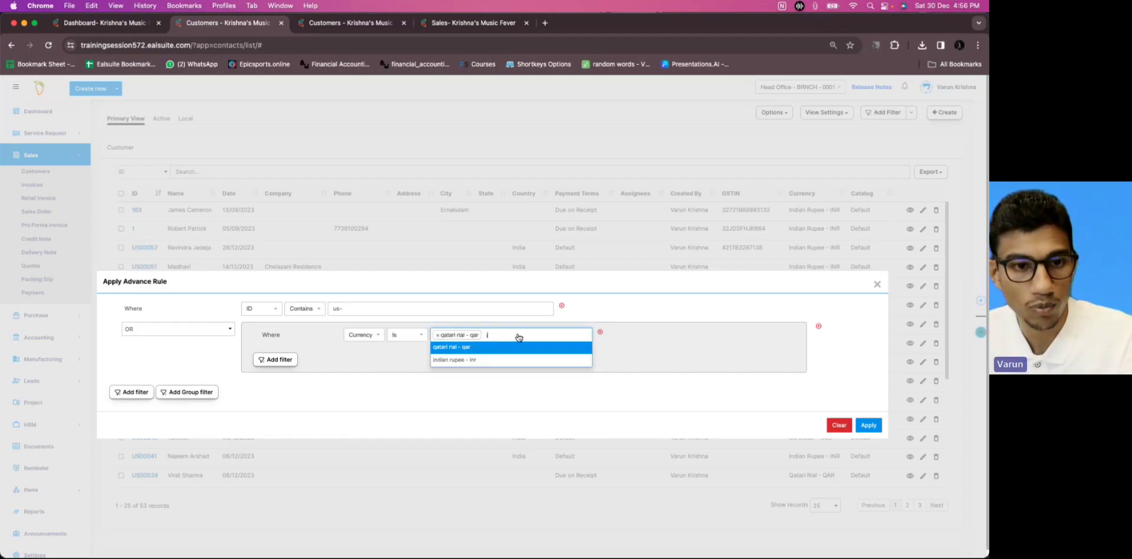
type("is")
key("BackSpace")
key("BackSpace")
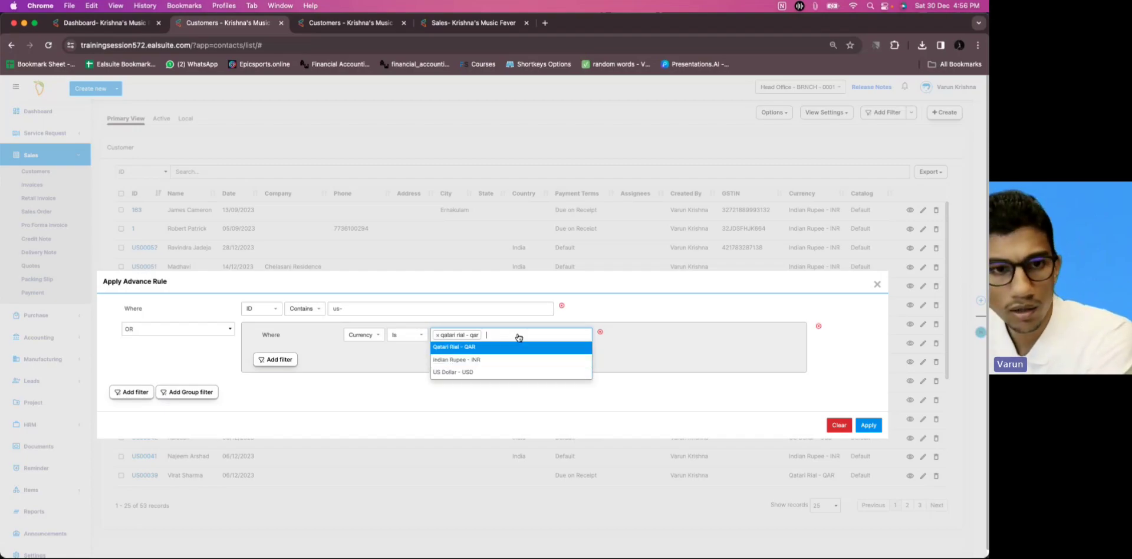
type("u")
left_click(486, 360)
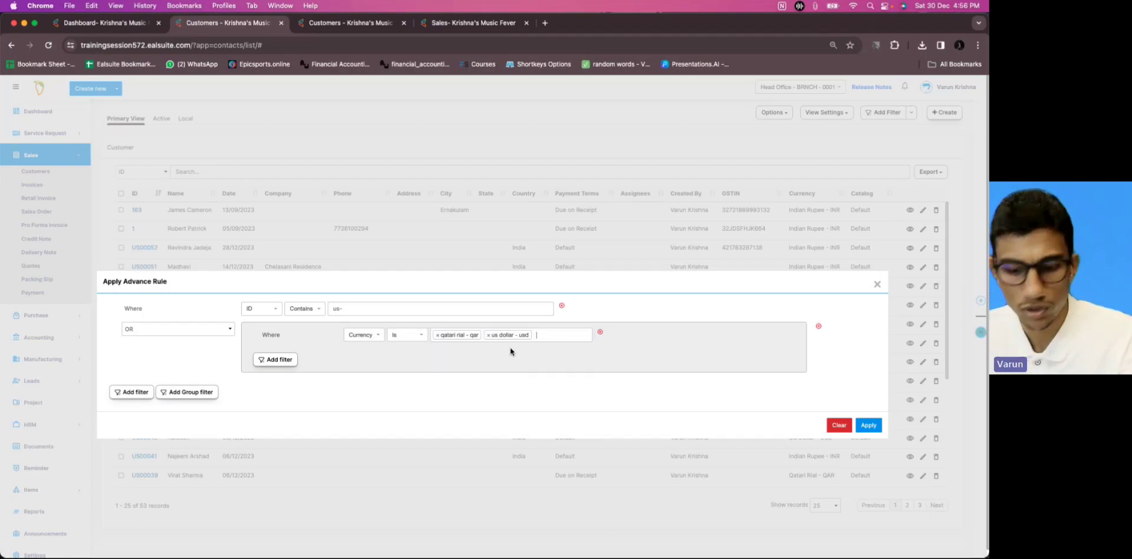
Step: Add two more blank conditions to the currency filter group, joined by OR
left_click(279, 361)
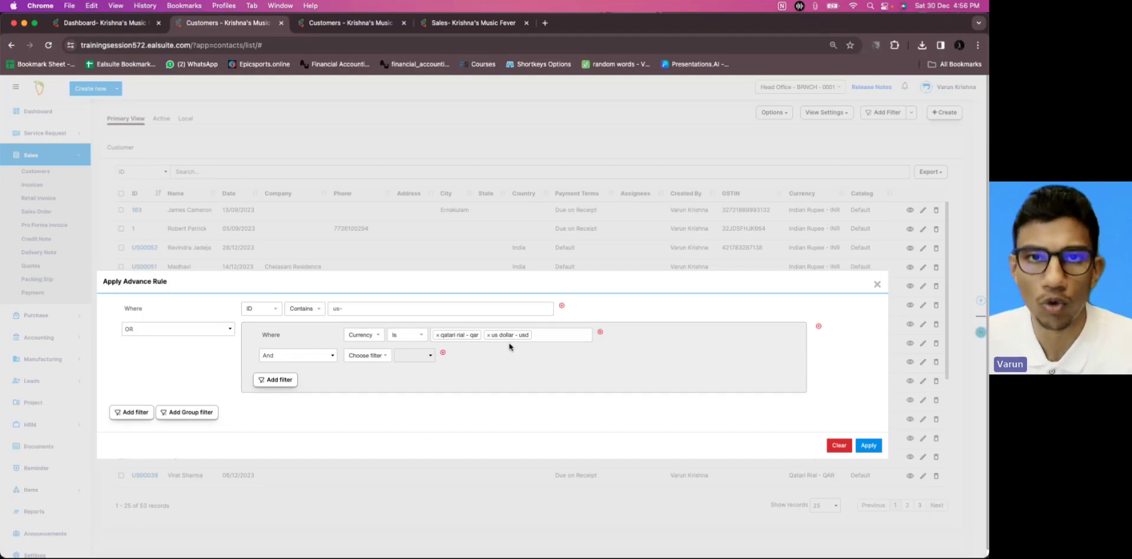
left_click(324, 357)
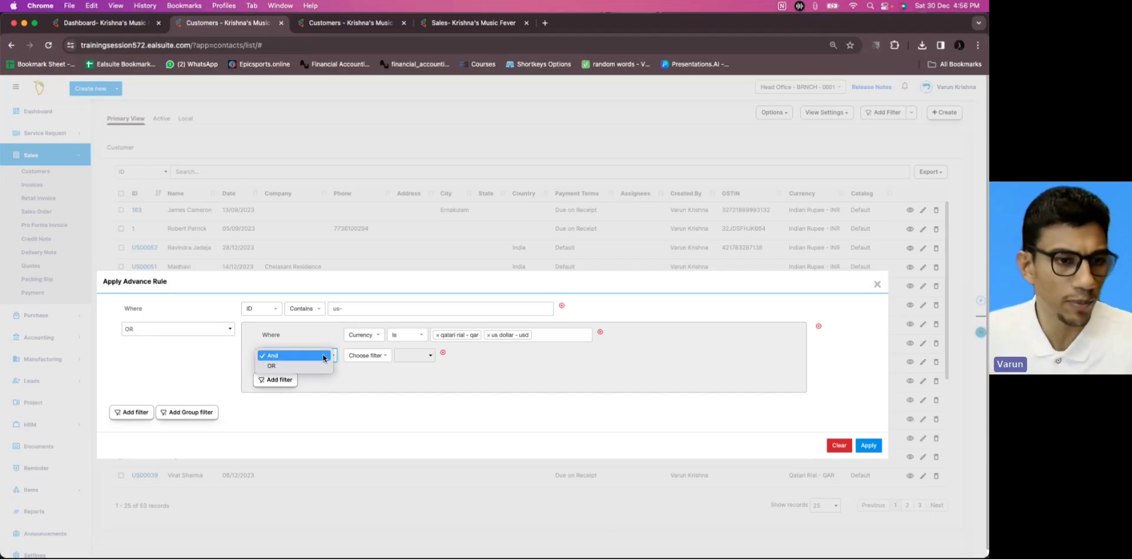
left_click(318, 366)
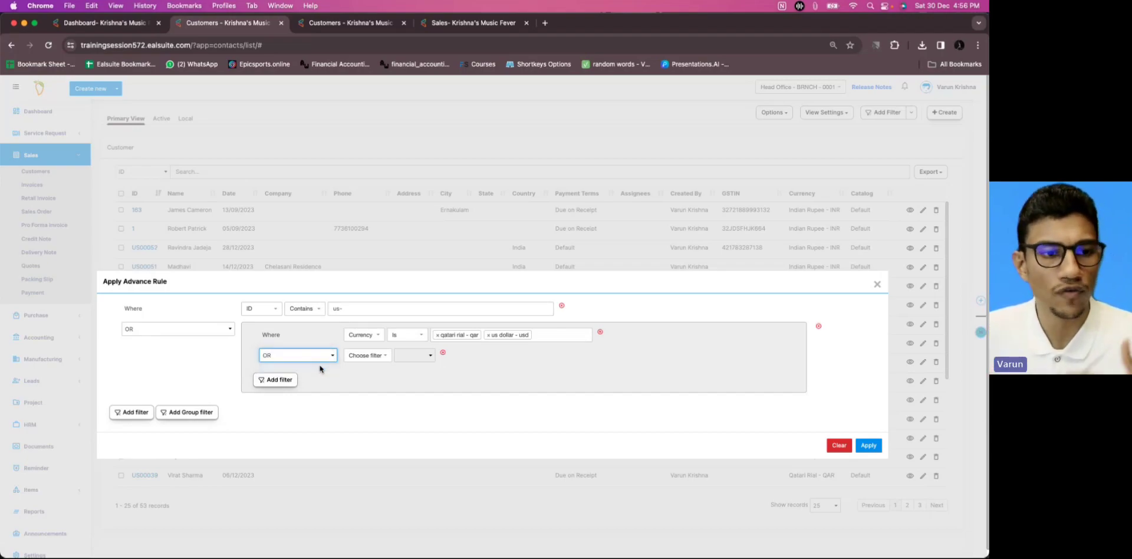
left_click(288, 380)
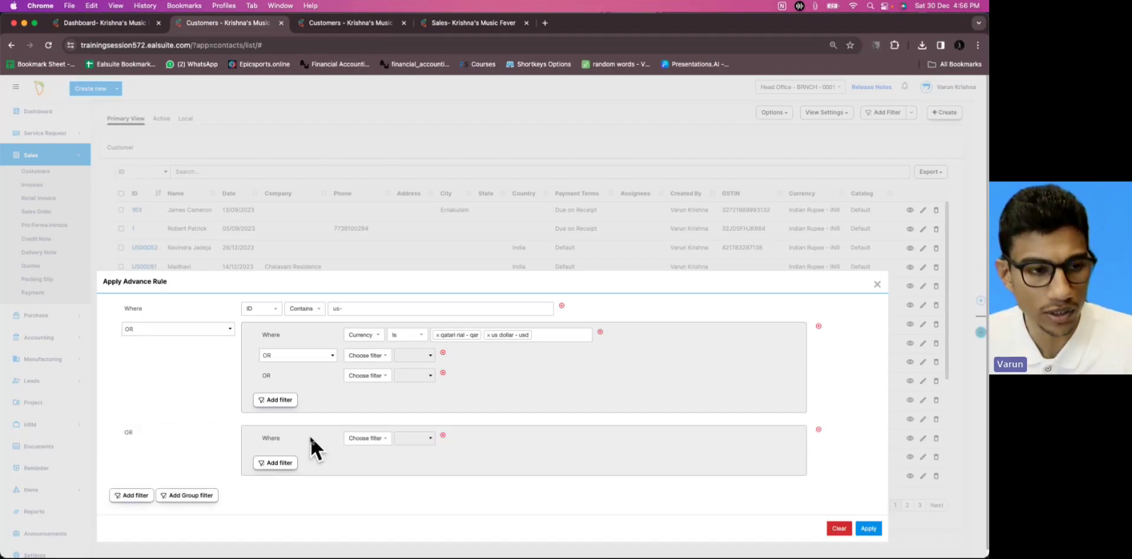
Step: Point out the OR connector of the second, empty filter group and remove that group from the rule
double_click(128, 432)
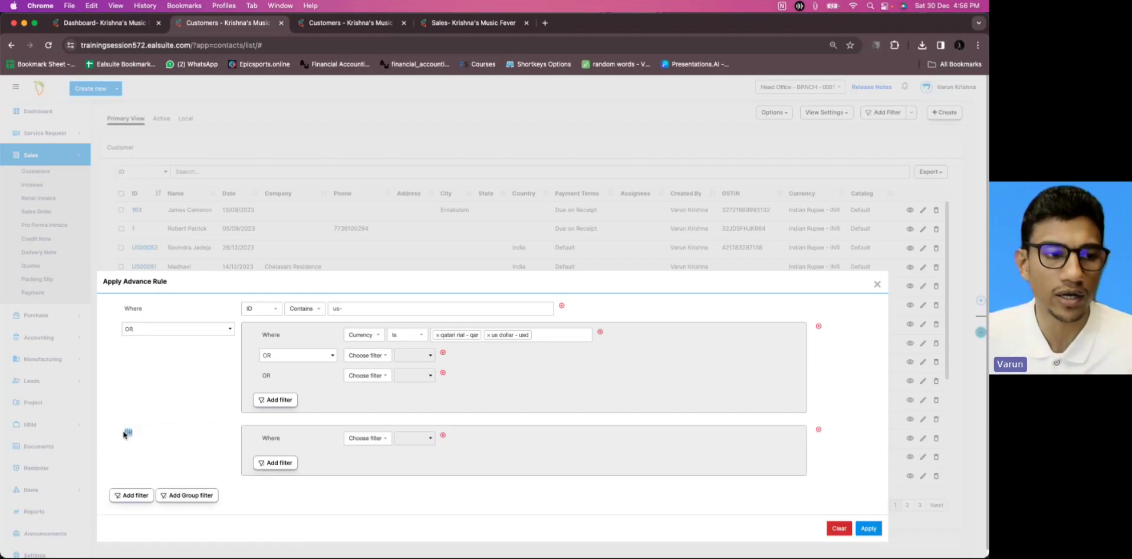
left_click(159, 438)
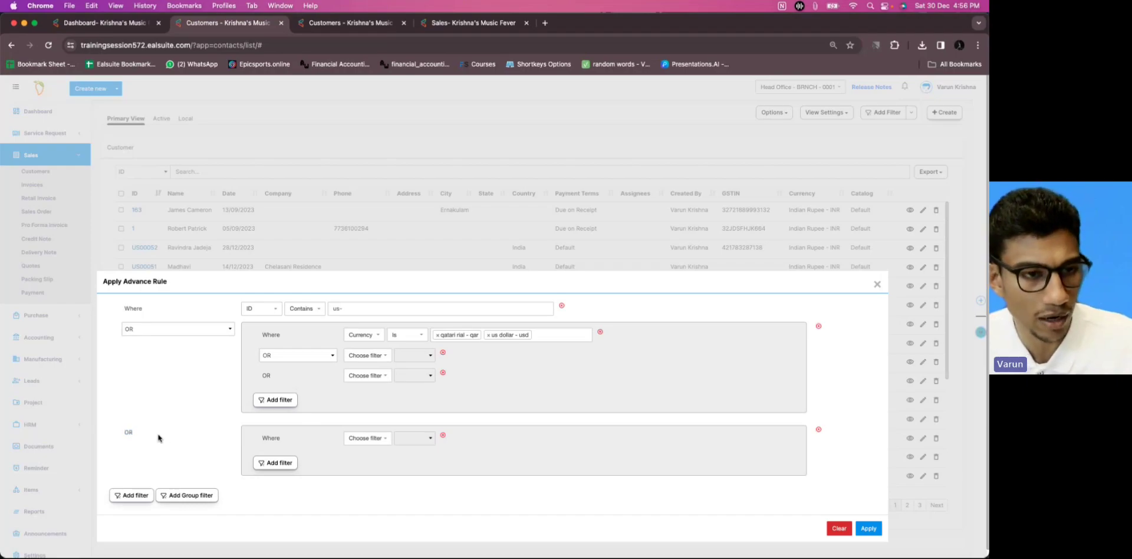
left_click(819, 431)
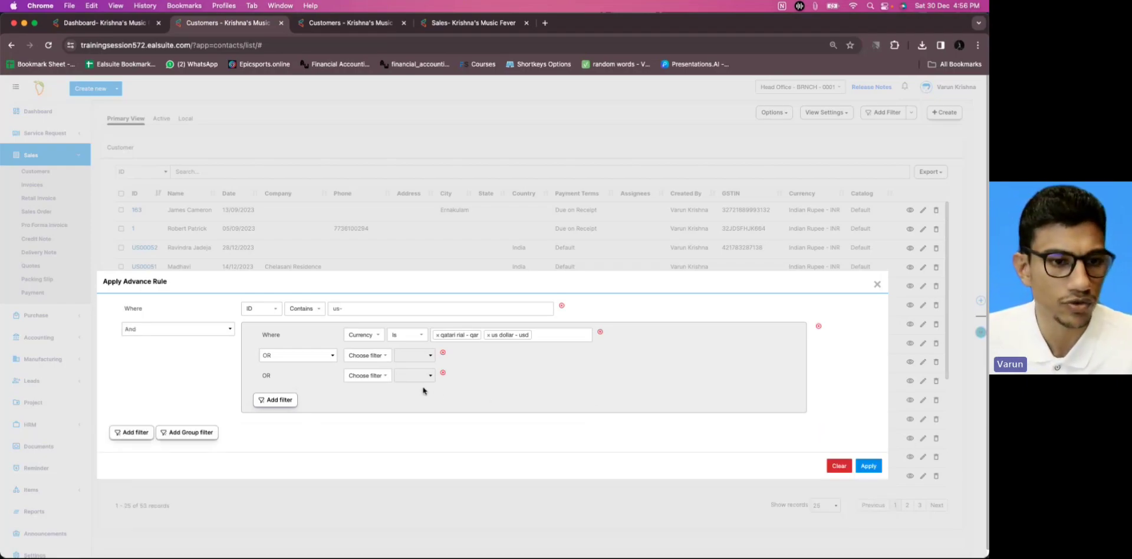
Step: Set the second condition of the filter group to City Contains er
left_click(381, 356)
type("city")
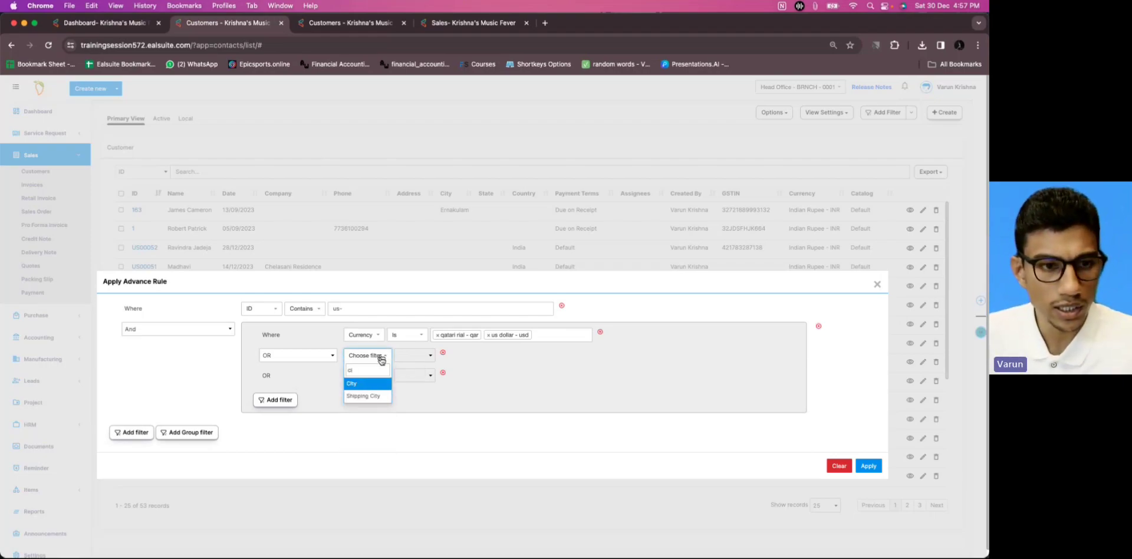
left_click(371, 382)
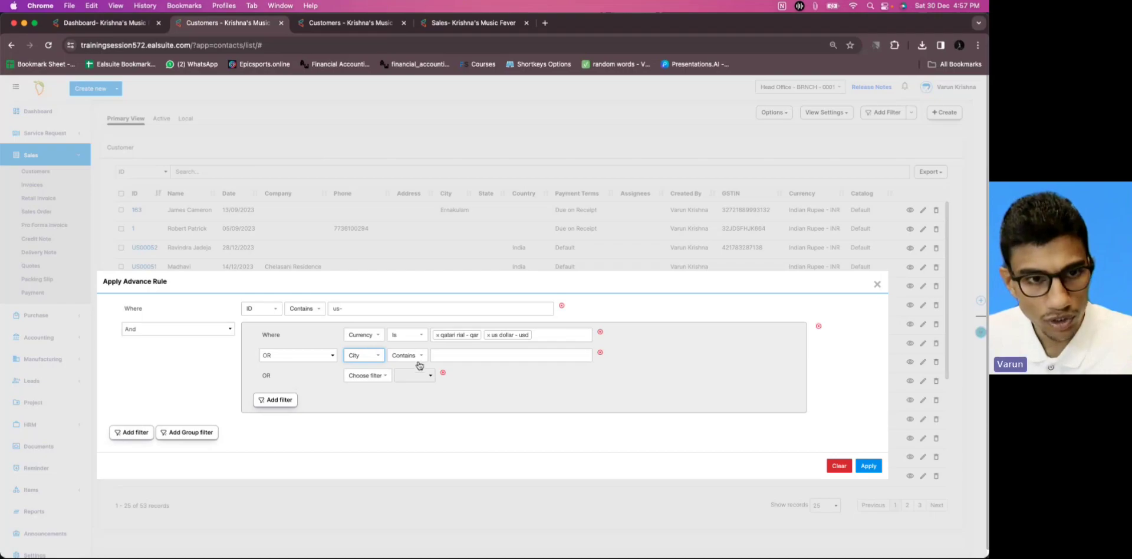
left_click(443, 352)
type("er")
left_click(472, 384)
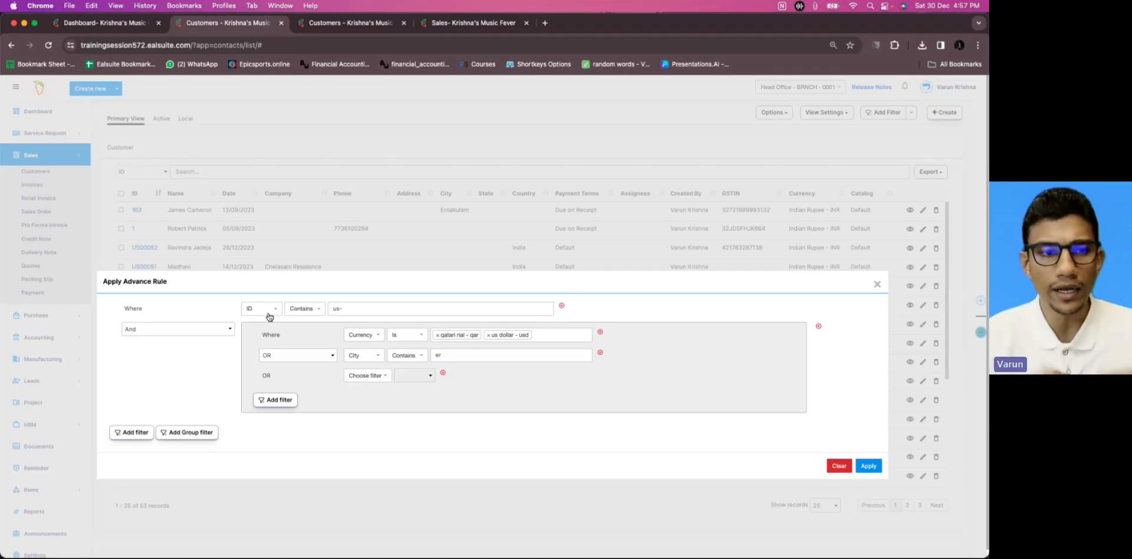
Step: Switch to the second Customers browser tab and reload it to clear its country filter
left_click(315, 23)
right_click(316, 23)
left_click(538, 121)
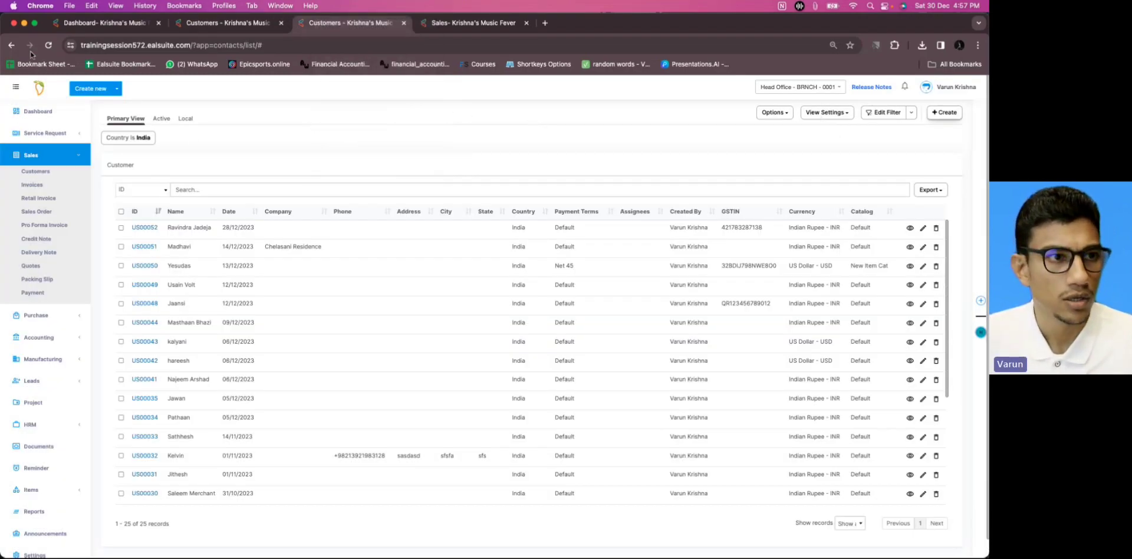
left_click(49, 46)
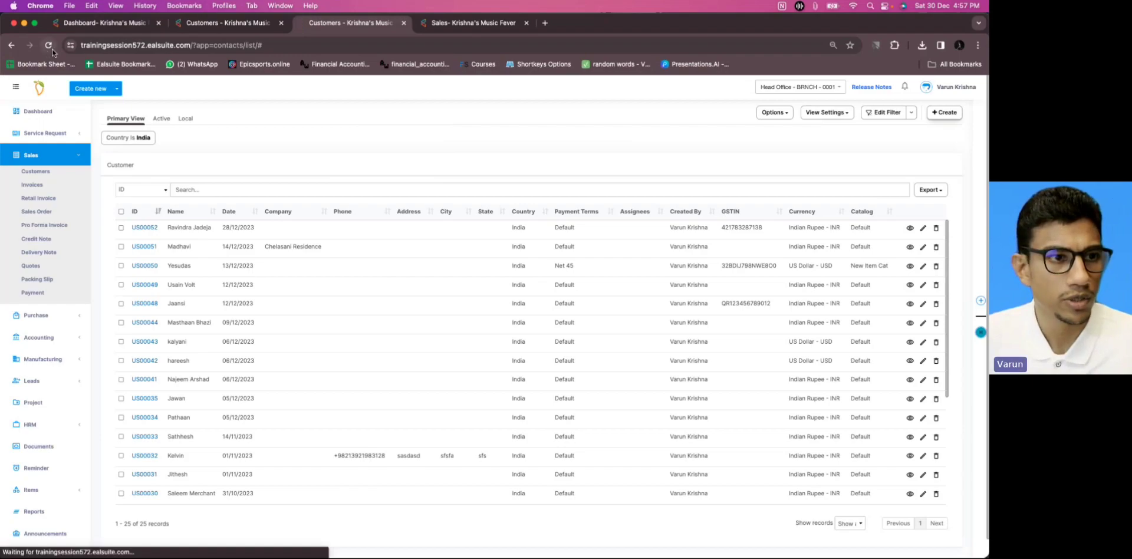
Step: Apply a basic filter ID Contains us- to this customer list and show all records
left_click(890, 112)
left_click(377, 316)
left_click(435, 313)
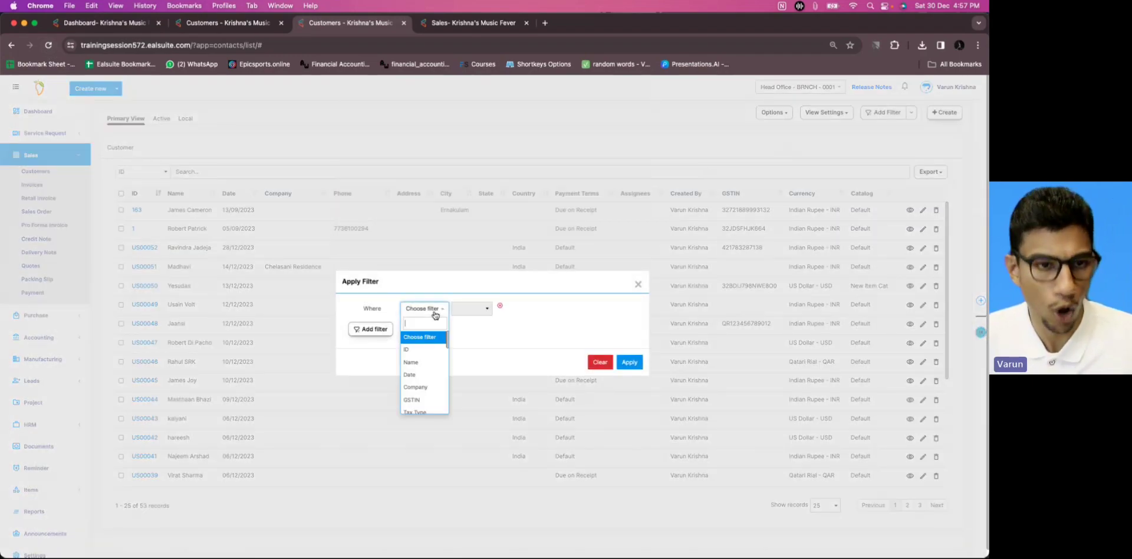
type("id")
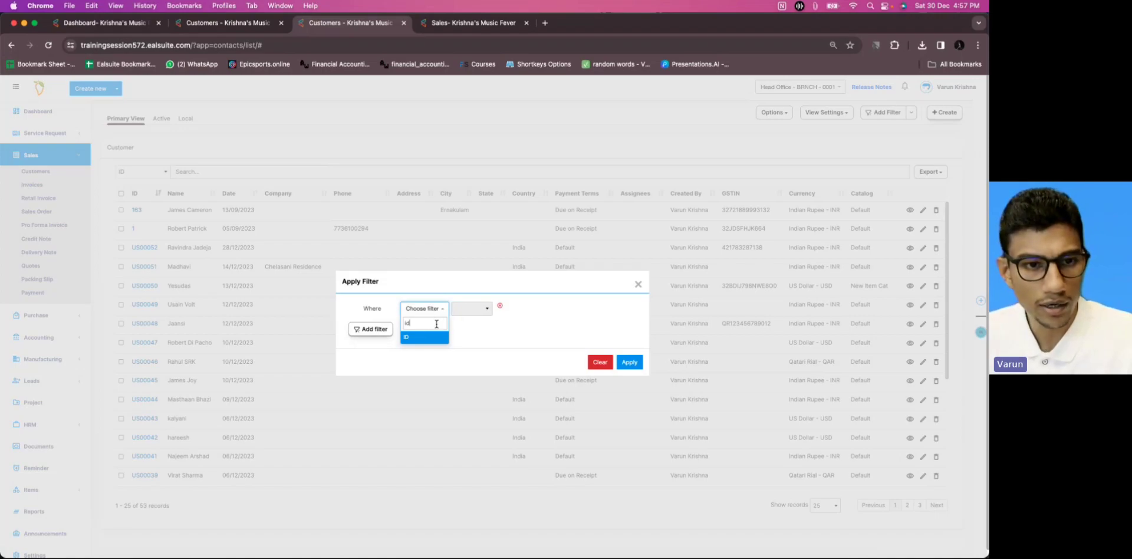
left_click(432, 339)
left_click(505, 309)
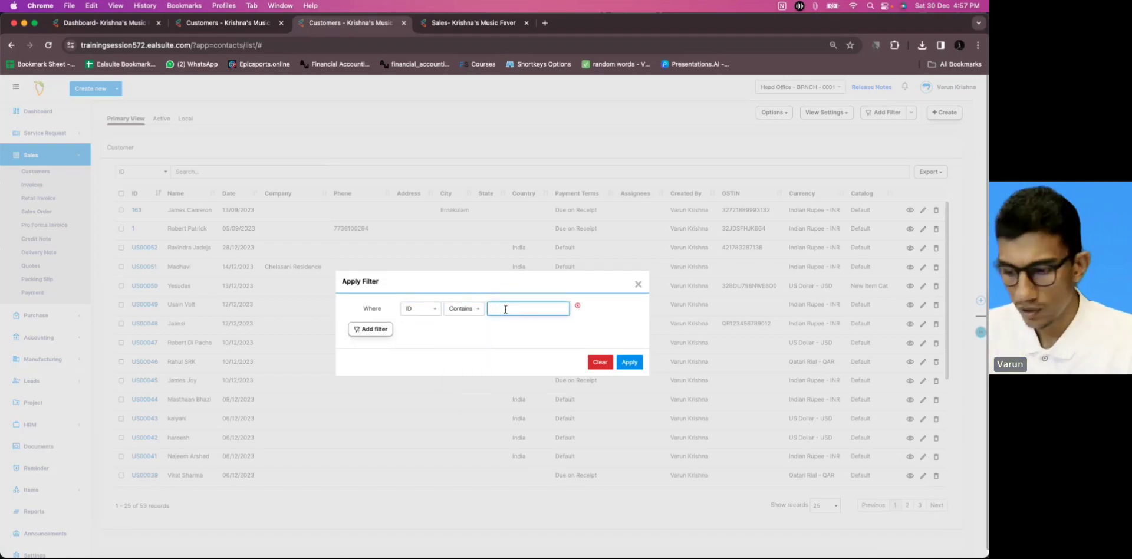
left_click(630, 362)
left_click(849, 443)
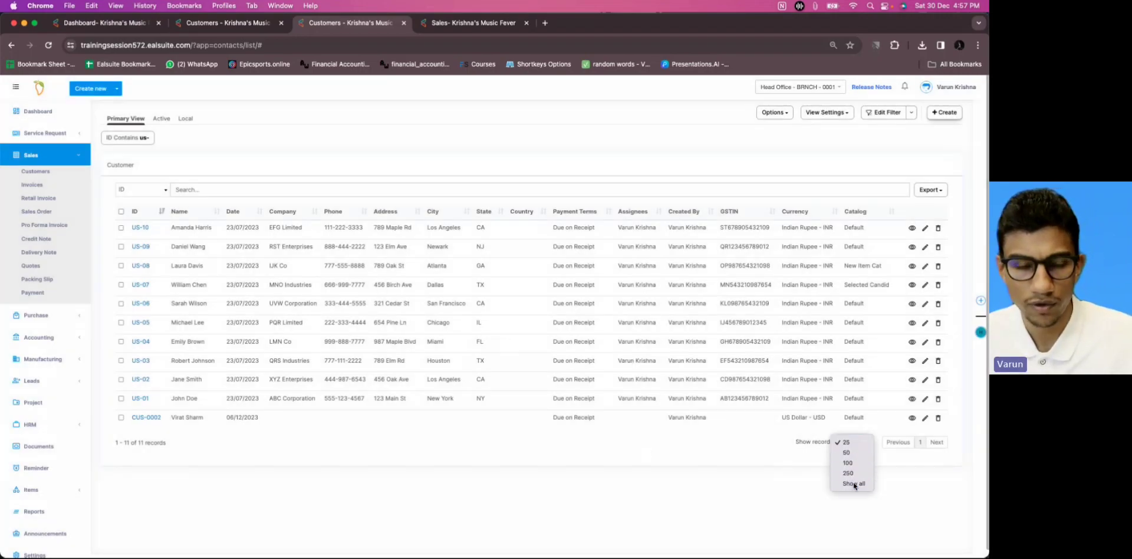
left_click(853, 483)
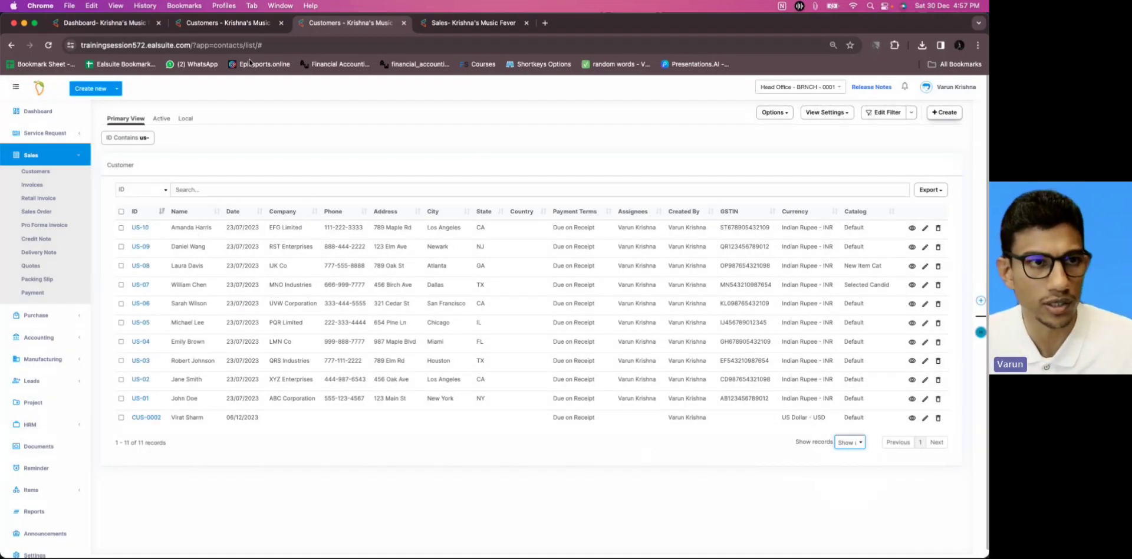
Step: Return to the Customers tab with the advance rule and set the connector before the filter group to OR
left_click(224, 23)
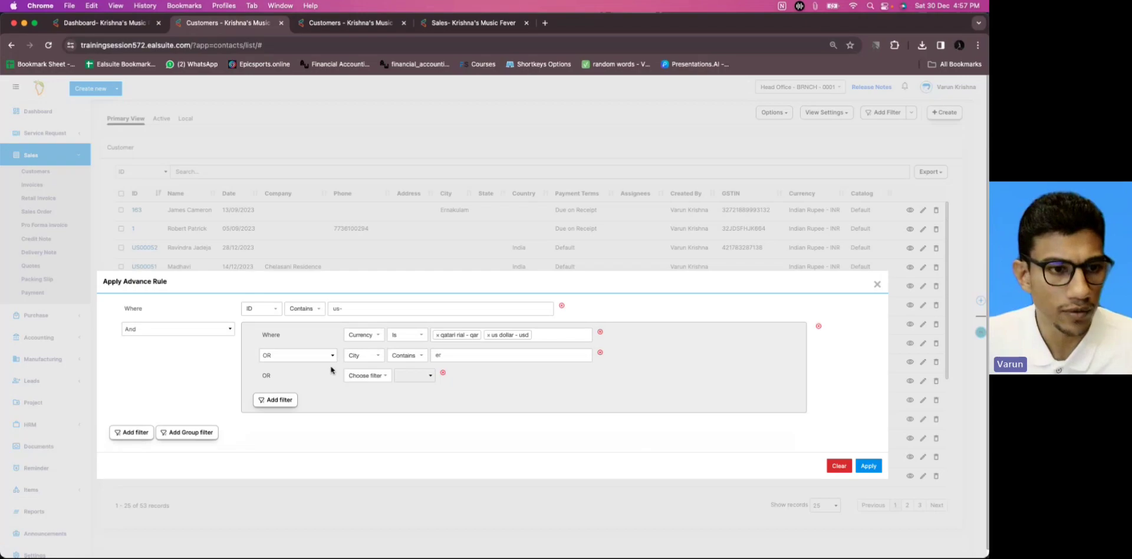
left_click(216, 331)
left_click(197, 339)
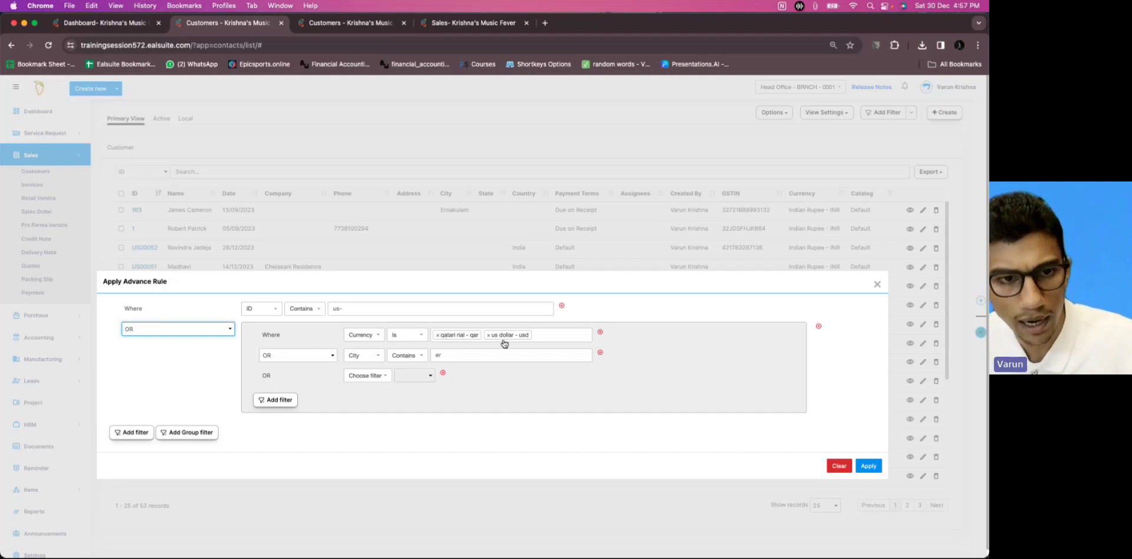
Step: Switch to the Customers tab with the basic filter and examine the currency of the last listed customer
left_click(347, 23)
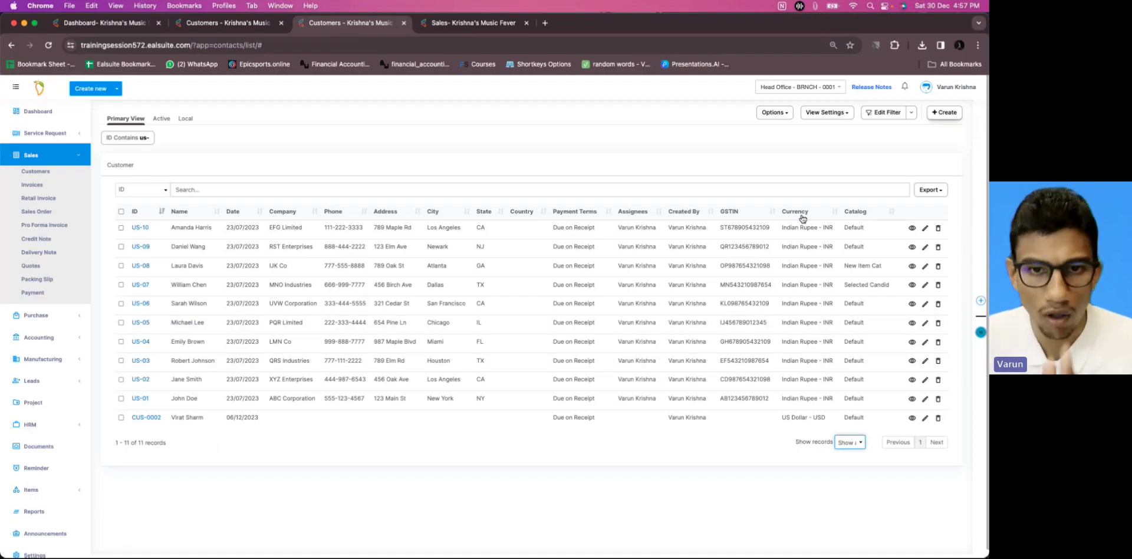
left_click_drag(782, 418, 828, 420)
left_click(829, 420)
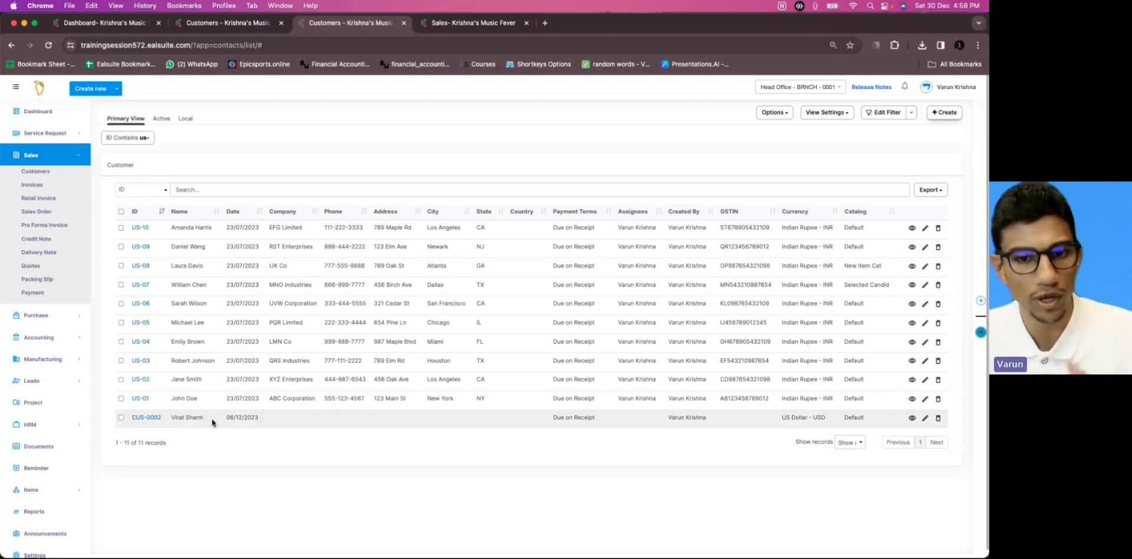
Step: Compare the advance rule's conditions with the basic-filtered customer list in the other Customers tab
left_click(203, 24)
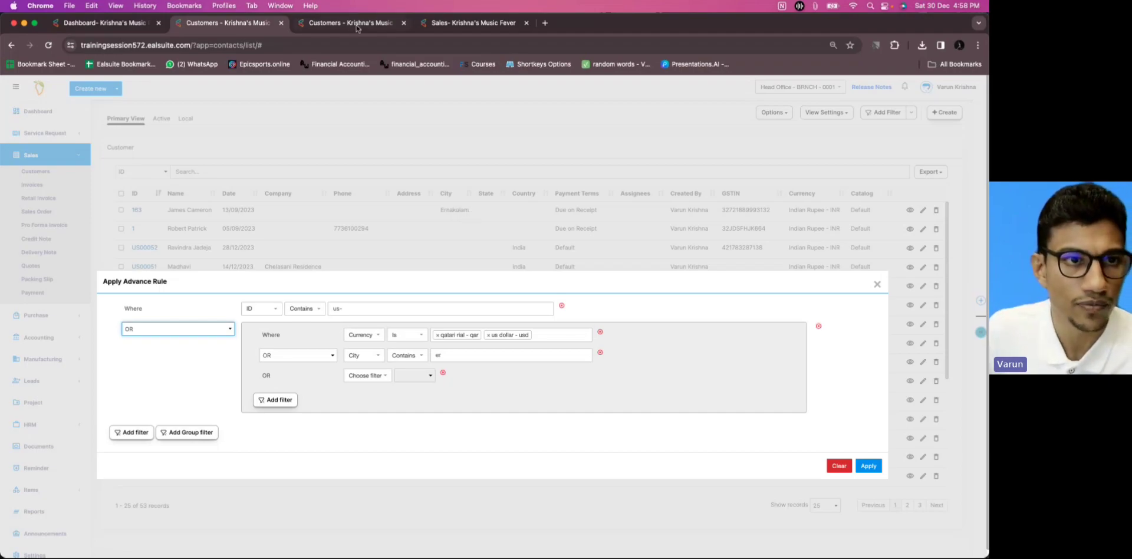
left_click(313, 27)
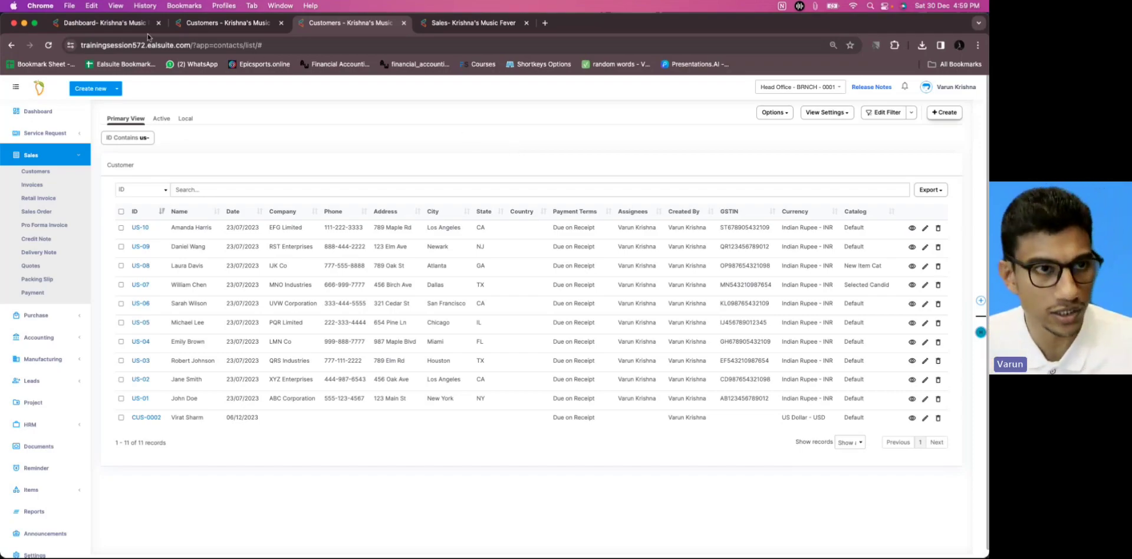
left_click(201, 27)
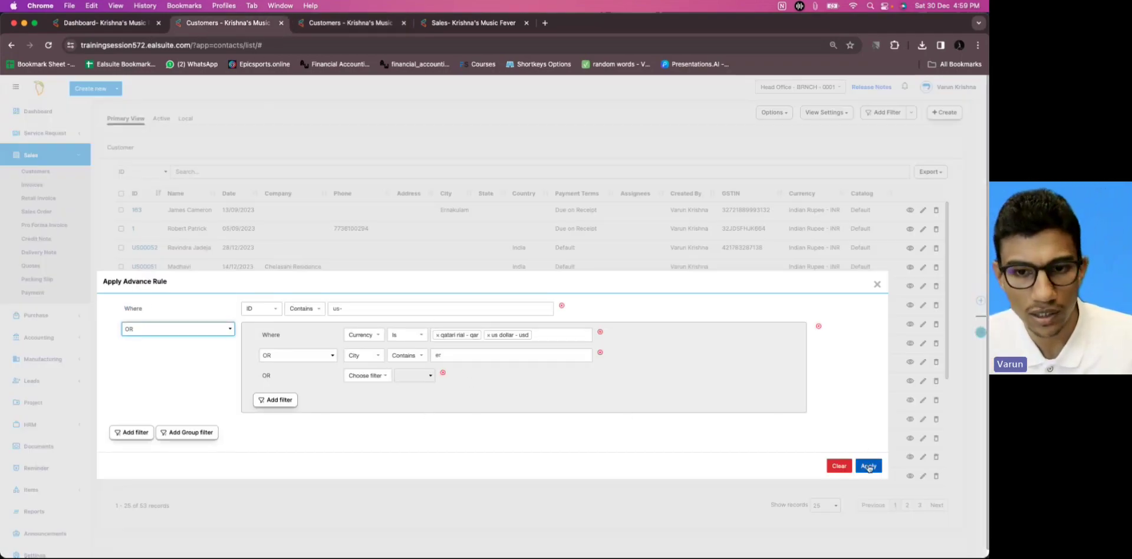
Step: Remove the empty condition from the filter group, apply the advance rule, and show all records
left_click(443, 373)
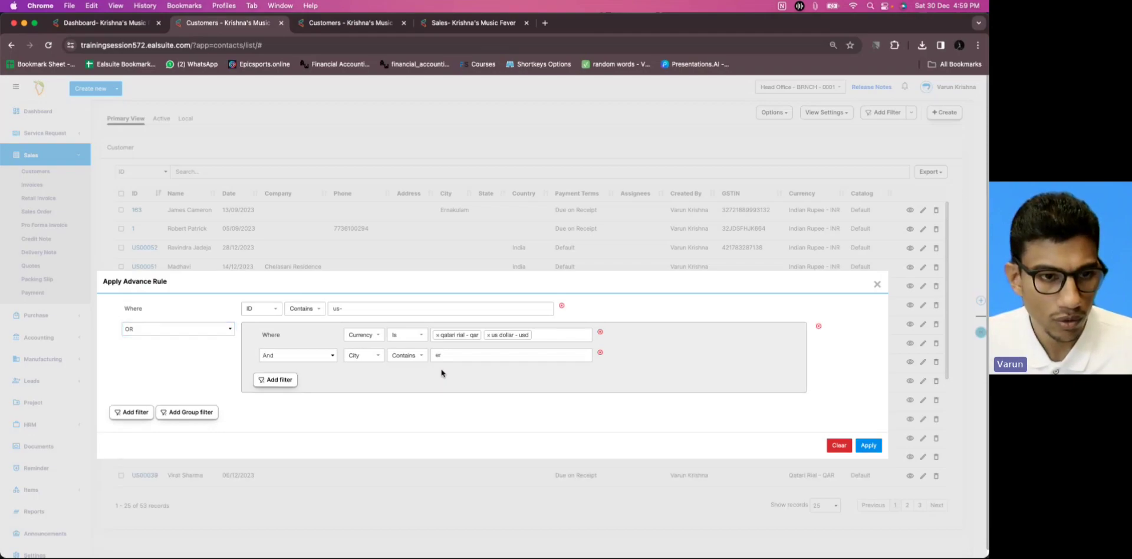
left_click(876, 447)
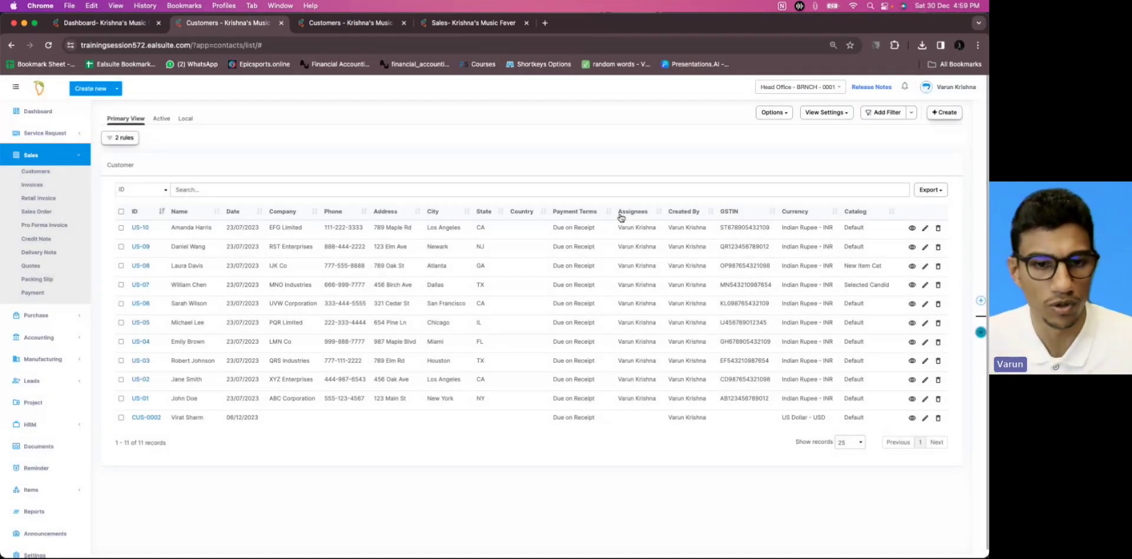
left_click(860, 442)
left_click(853, 484)
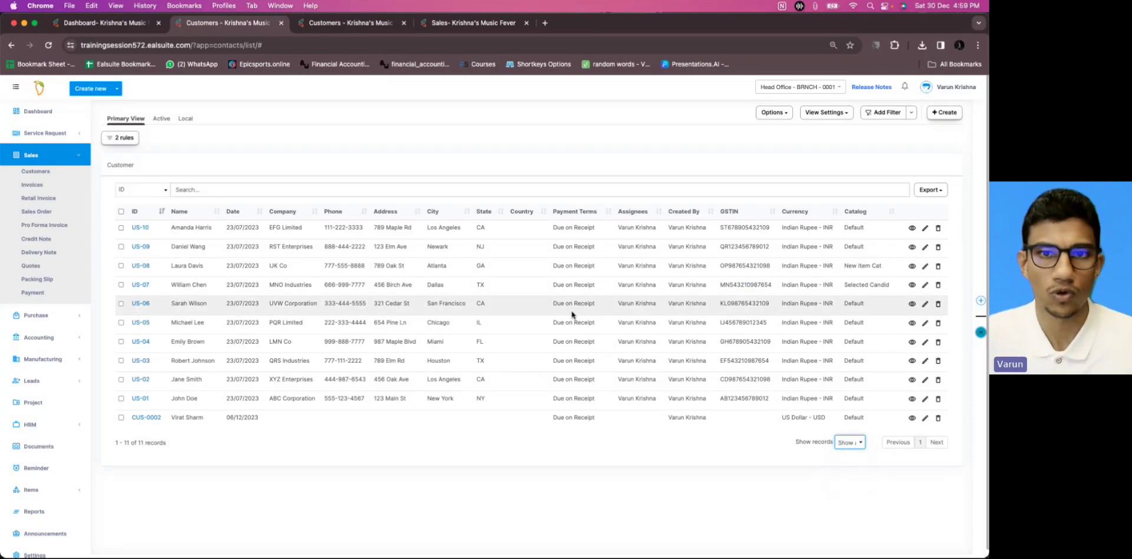
Step: Set the connector between the currency and city conditions to OR, apply the rule, and review the filtered customers
left_click(121, 139)
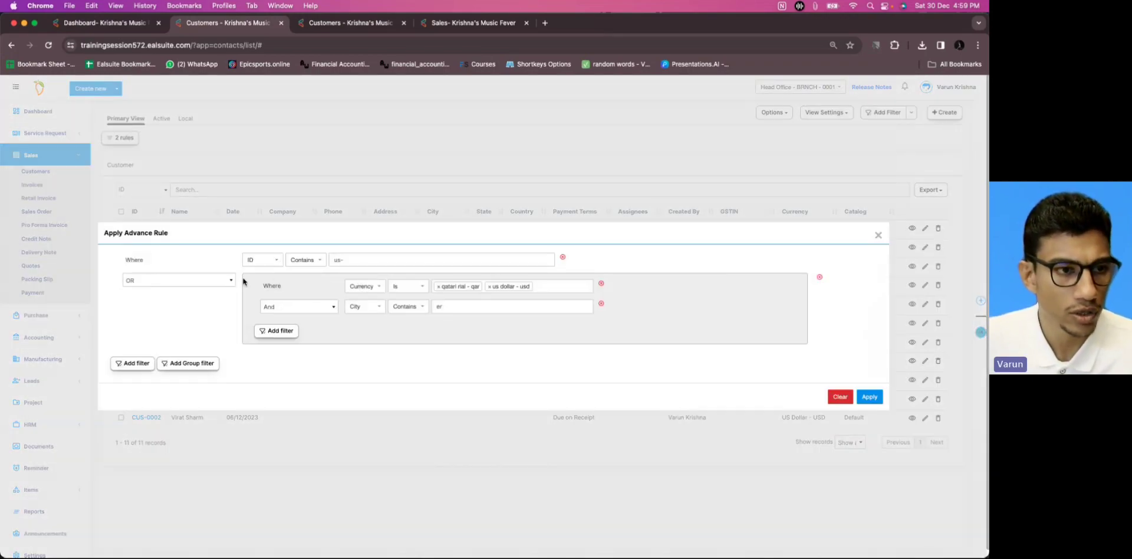
left_click(300, 306)
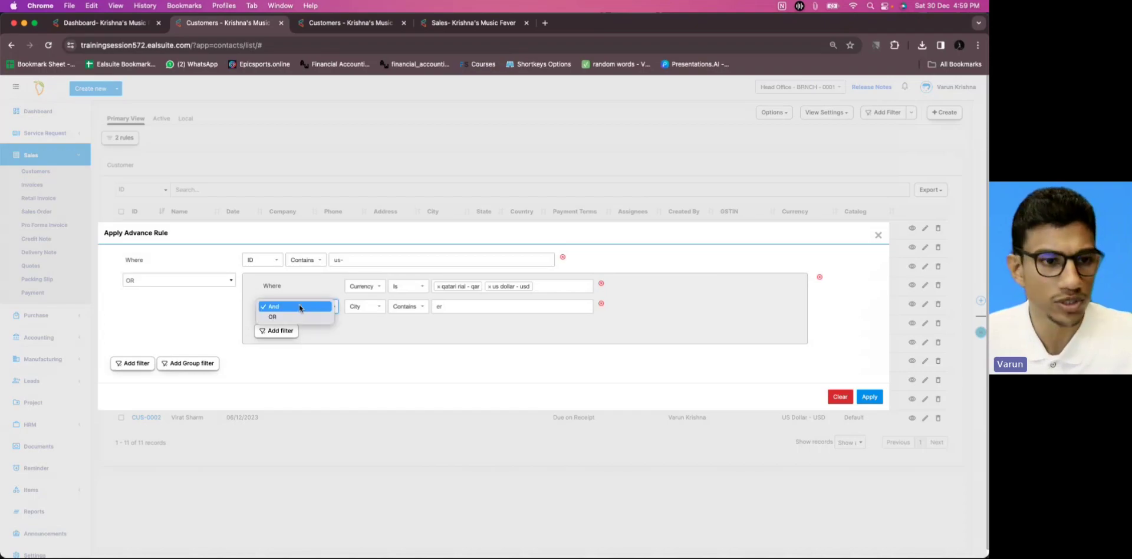
left_click(304, 319)
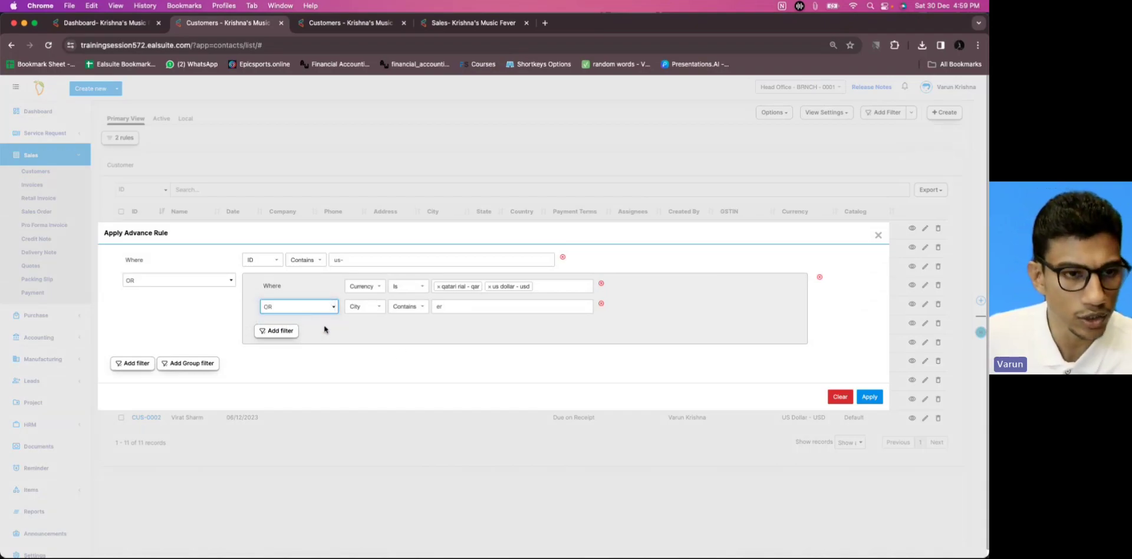
left_click(870, 396)
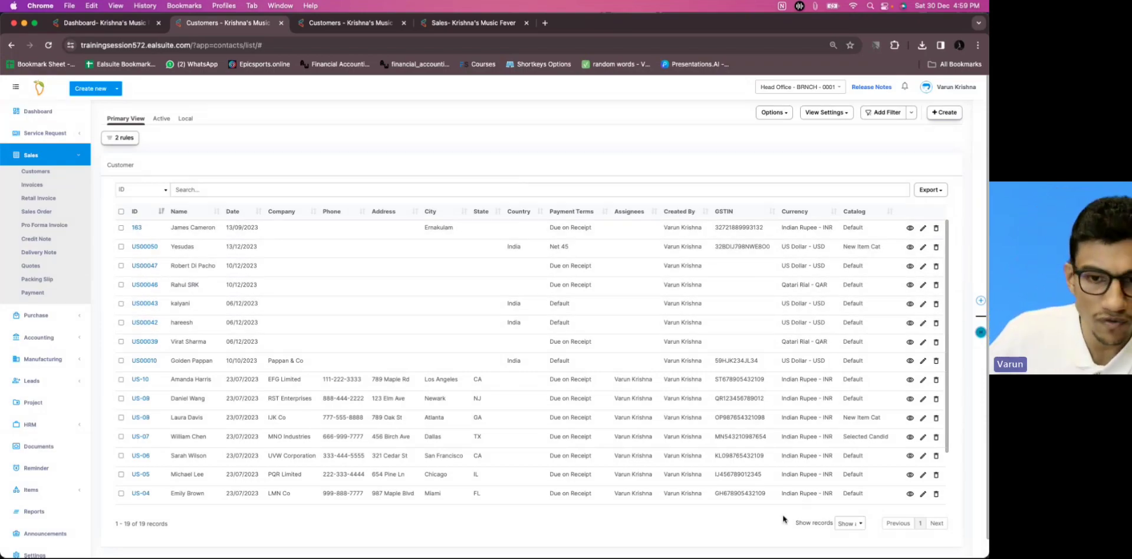
scroll(177, 389, "down", 3)
scroll(179, 366, "down", 1)
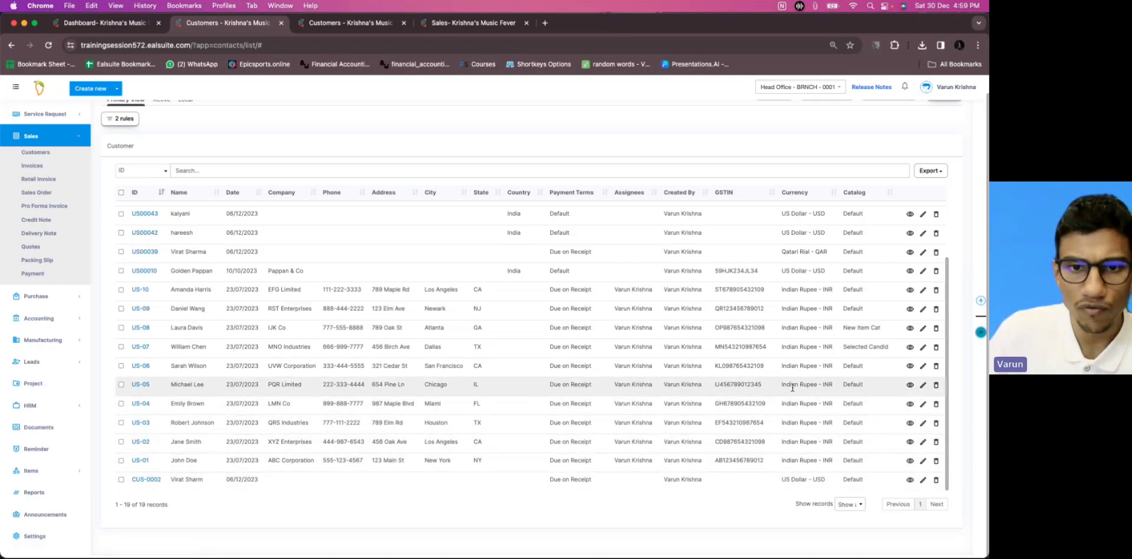
scroll(707, 354, "up", 4)
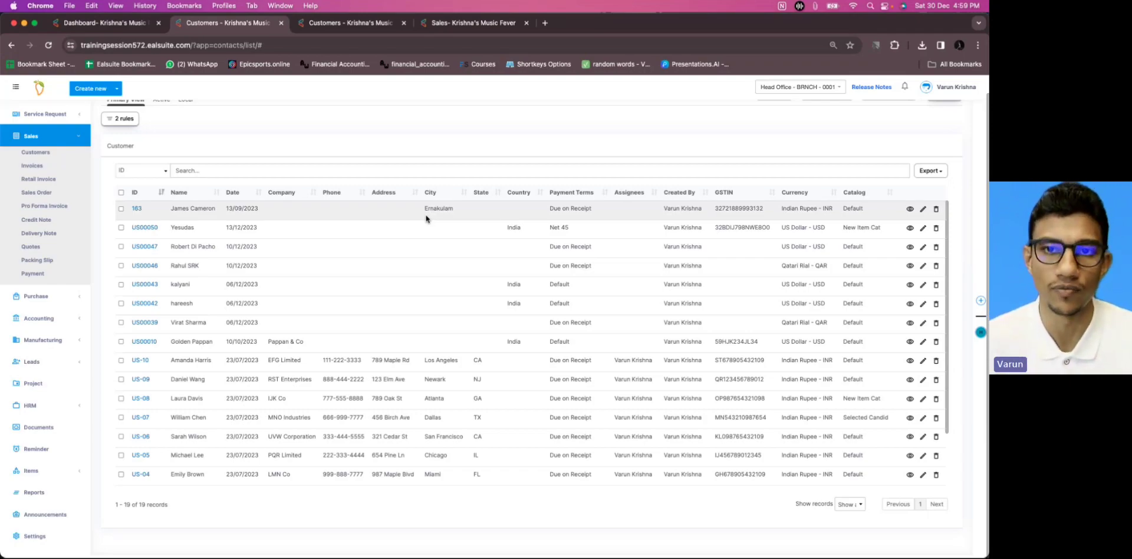
scroll(202, 121, "up", 1)
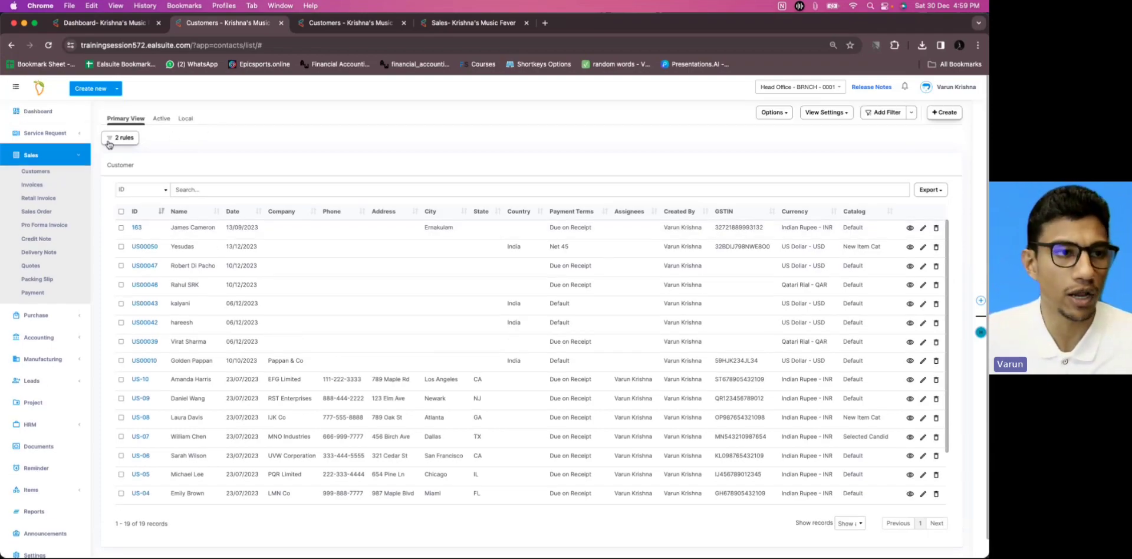
Step: Try adding a second filter group to the advance rule, closing the rule without applying it
left_click(121, 138)
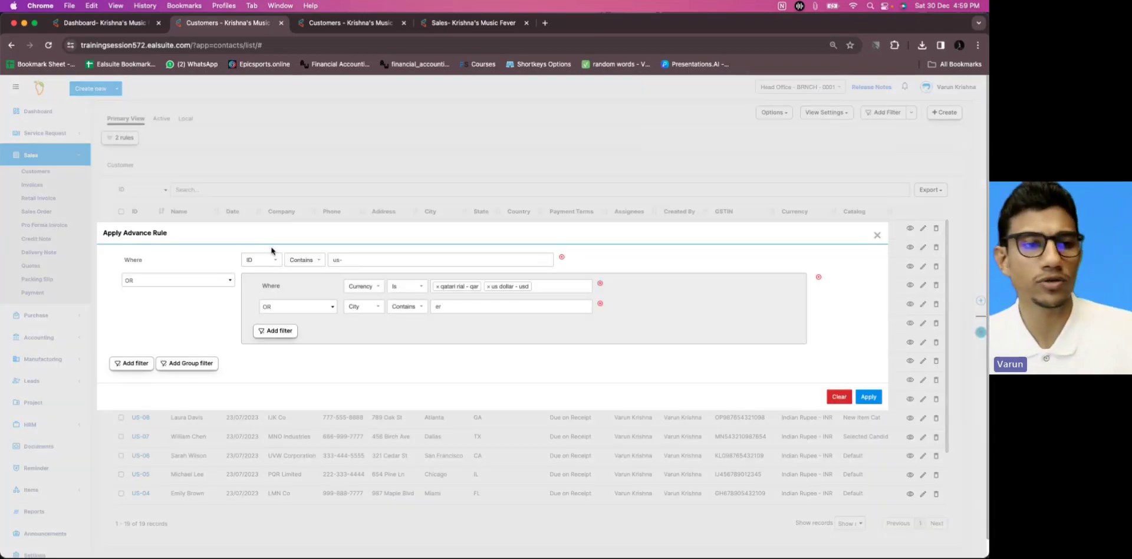
left_click(203, 363)
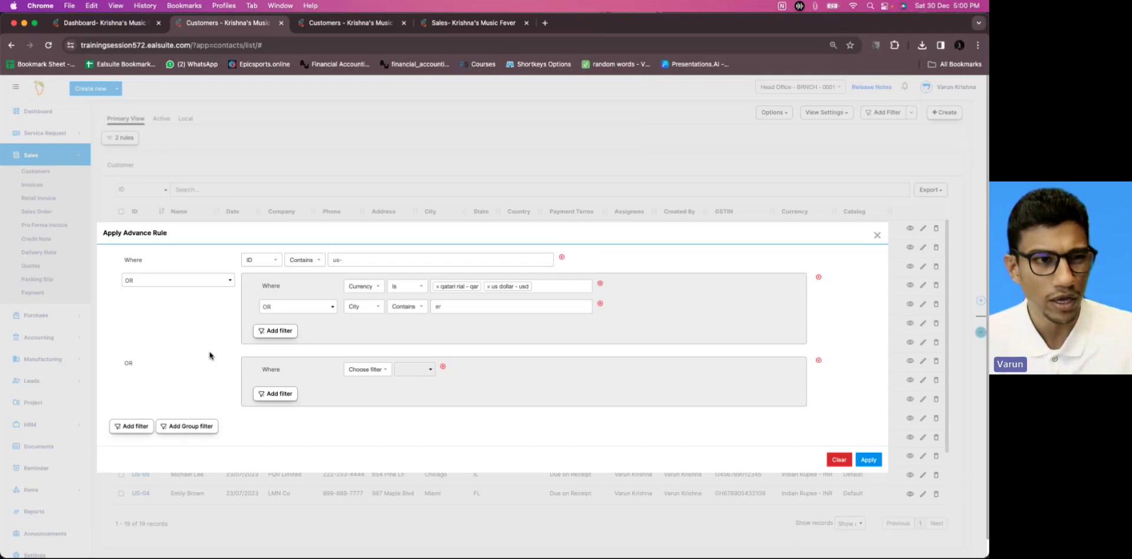
left_click(877, 235)
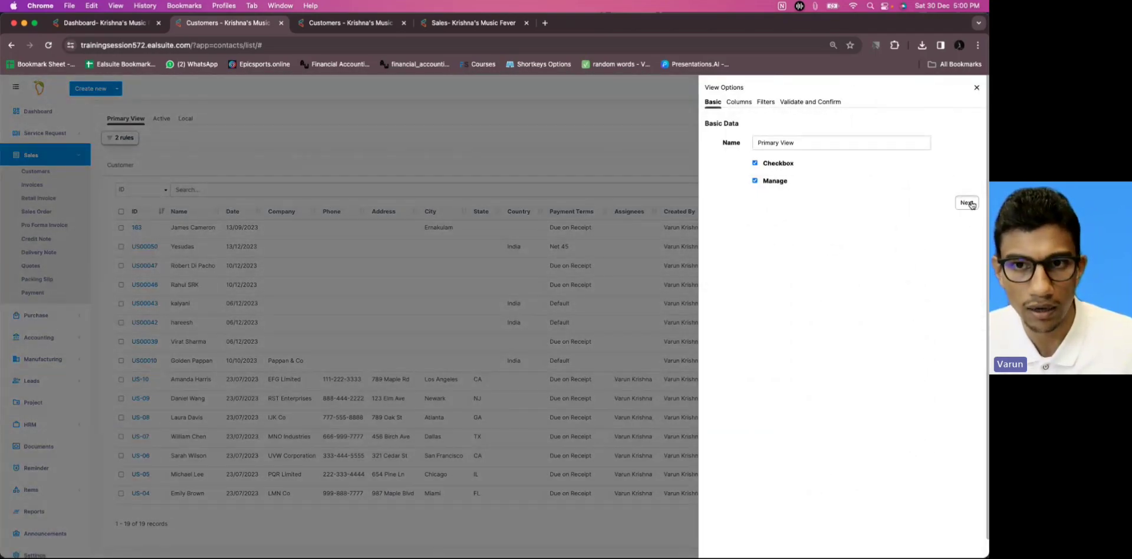
Step: Go through the Primary View's options as far as its filters and close them without changes
left_click(967, 203)
left_click(965, 446)
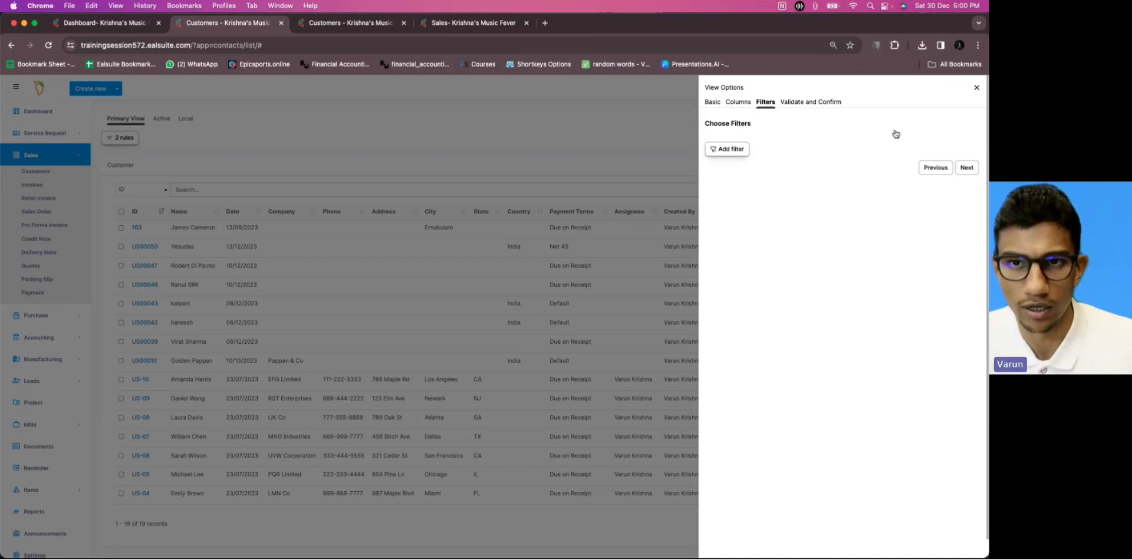
left_click(975, 88)
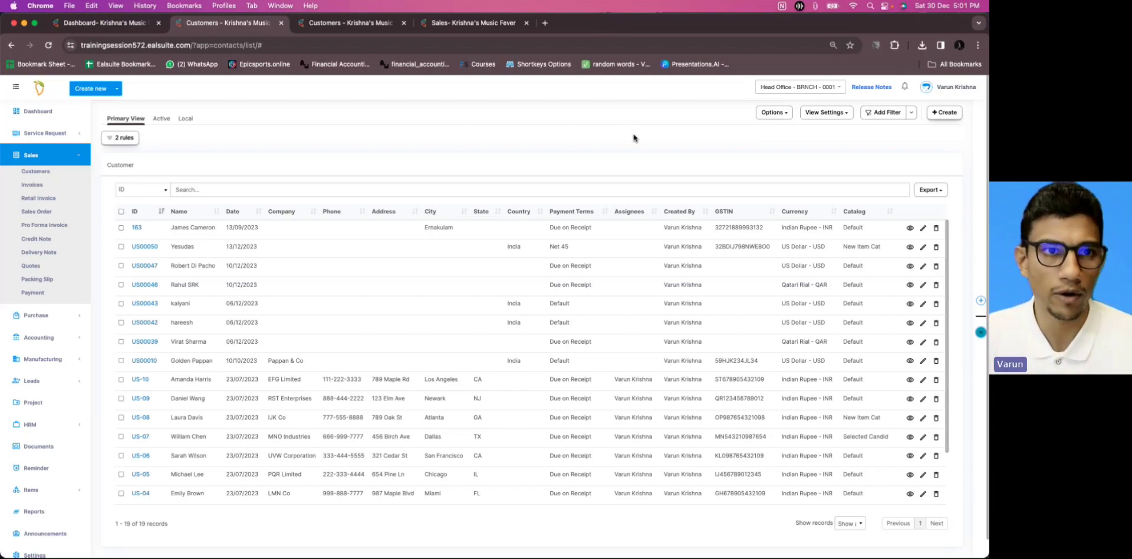
Step: Close the customer list's browser window and advance the presentation to the New Custom Accounts Lookup Field slide
left_click(13, 23)
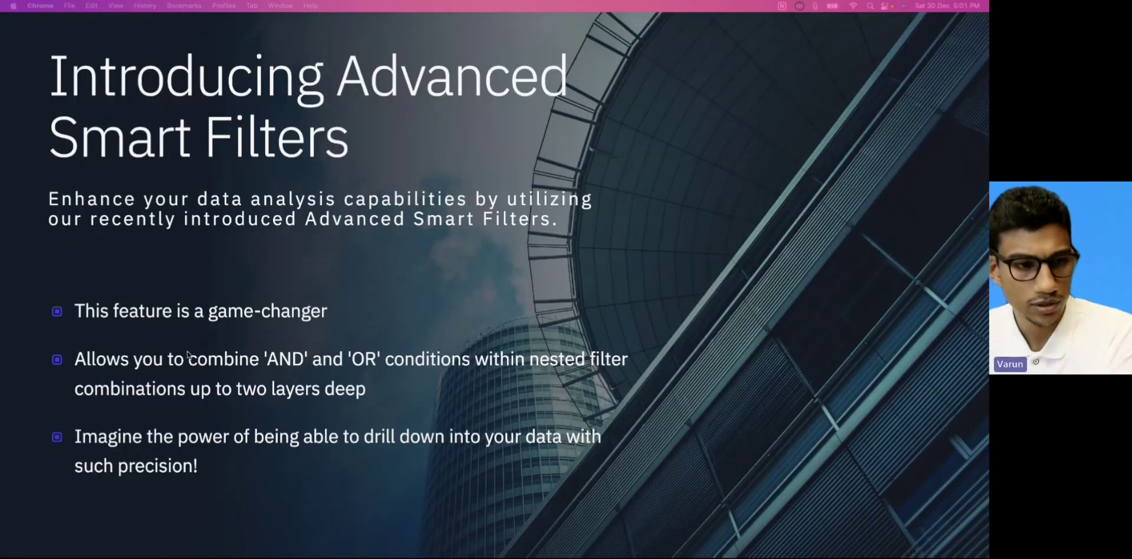
left_click(196, 323)
left_click(196, 323)
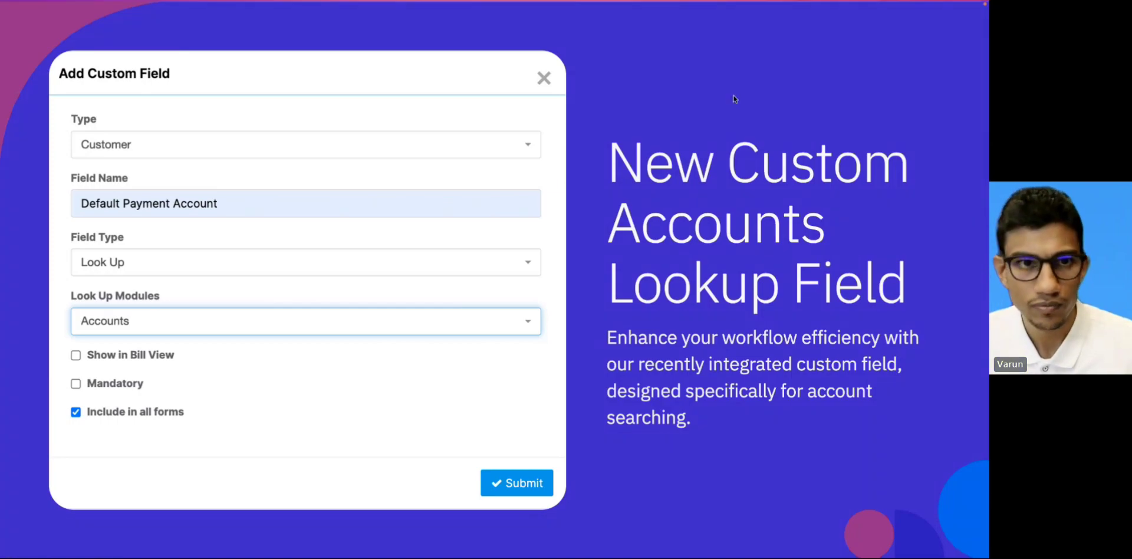
Step: Switch back to Chrome, open Settings in a new tab, and go to the Head Office custom fields
key("super+Tab")
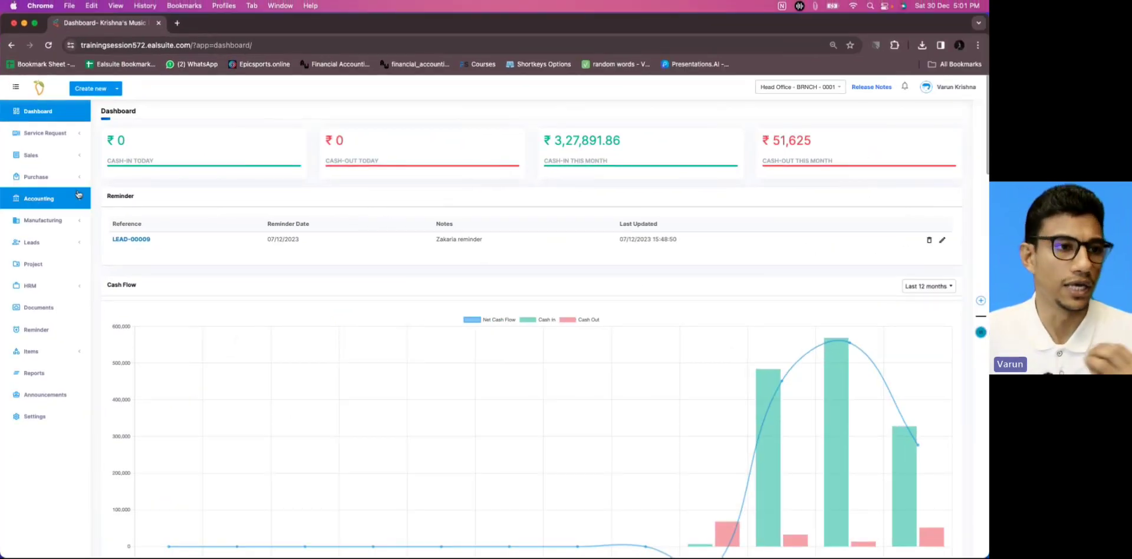
left_click(69, 417, "super")
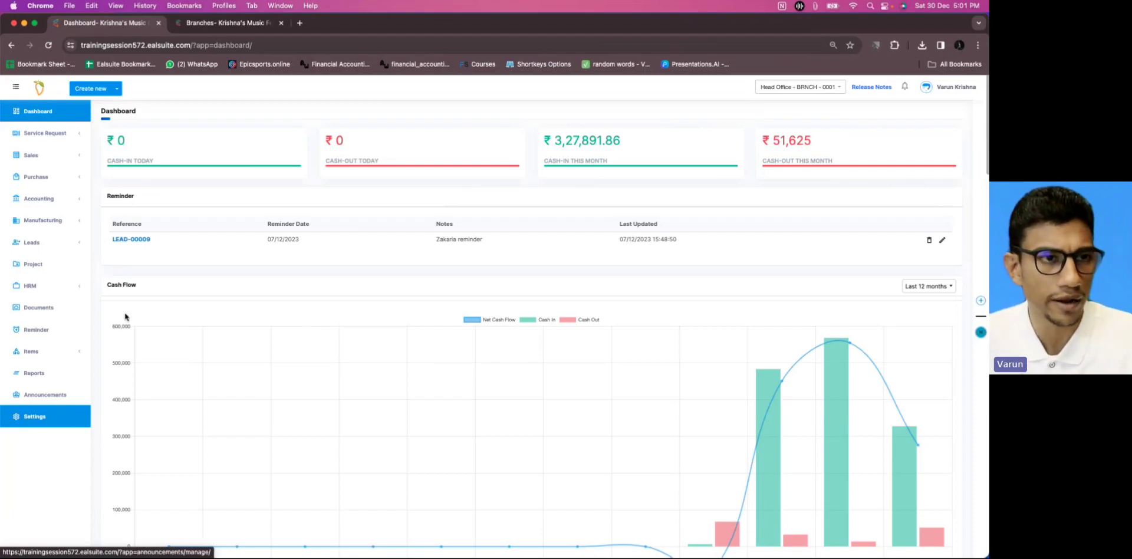
left_click(222, 23)
left_click(134, 178)
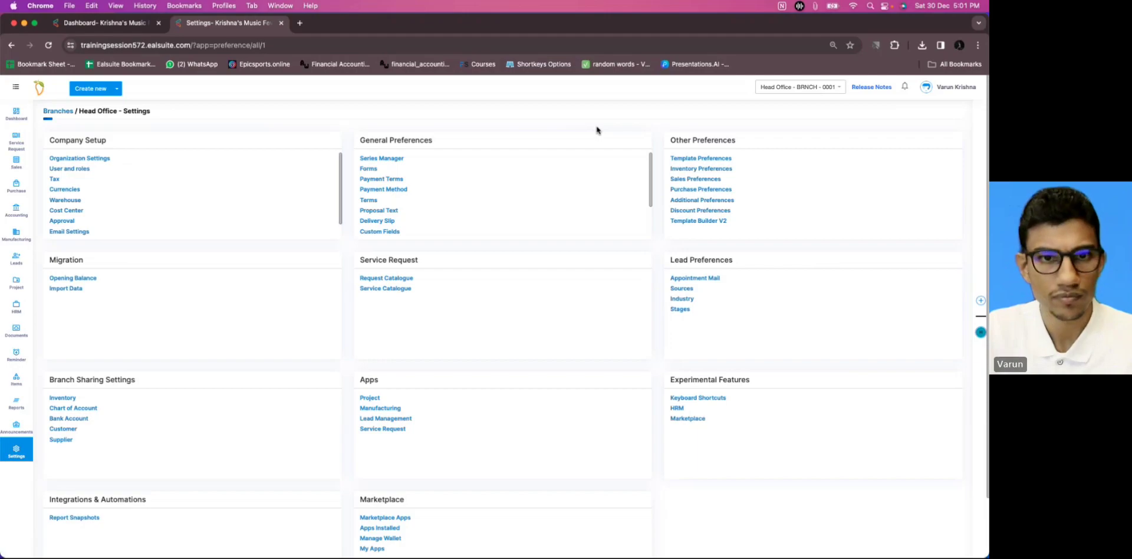
key("super+equal")
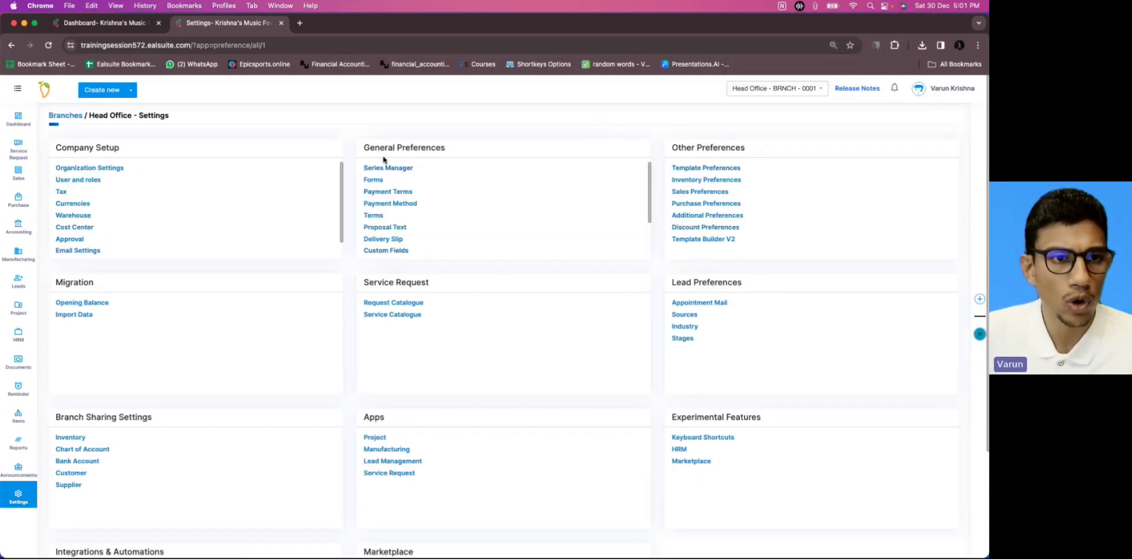
left_click(400, 251)
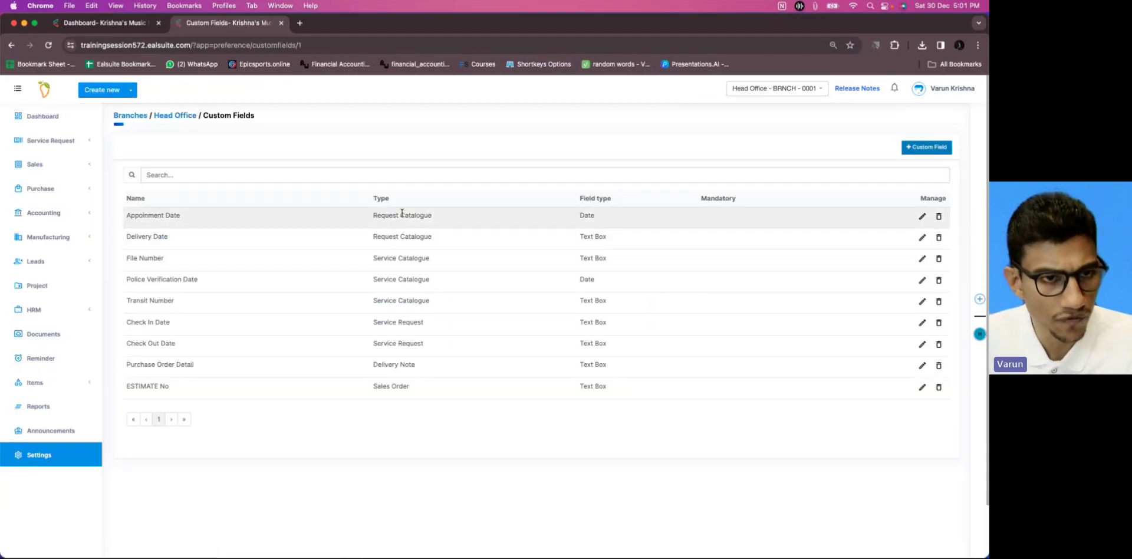
Step: Start a new custom field of type Customer and name it Default Payment Account
left_click(925, 147)
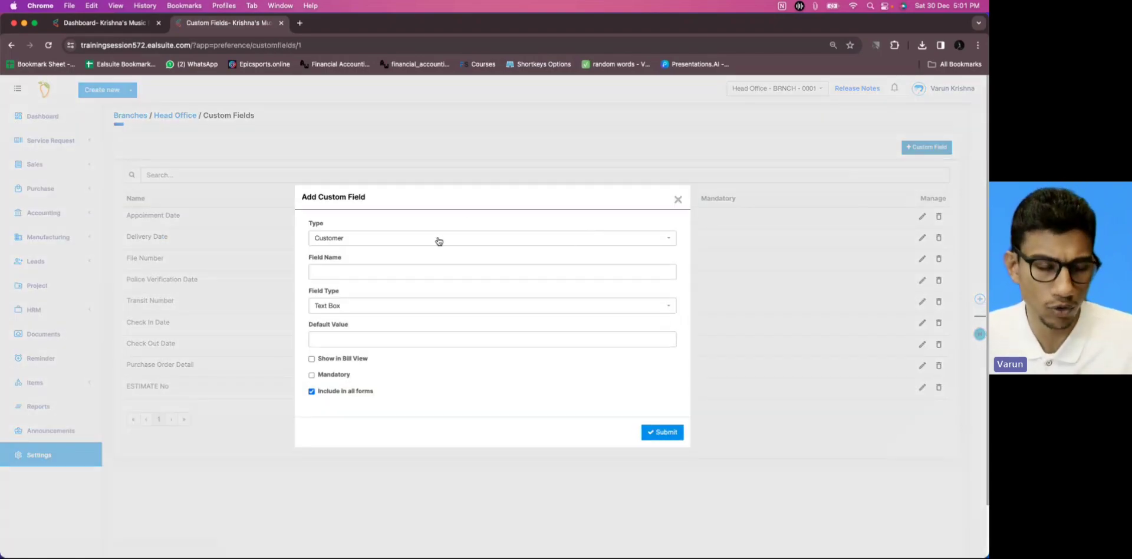
left_click(385, 273)
type("Default")
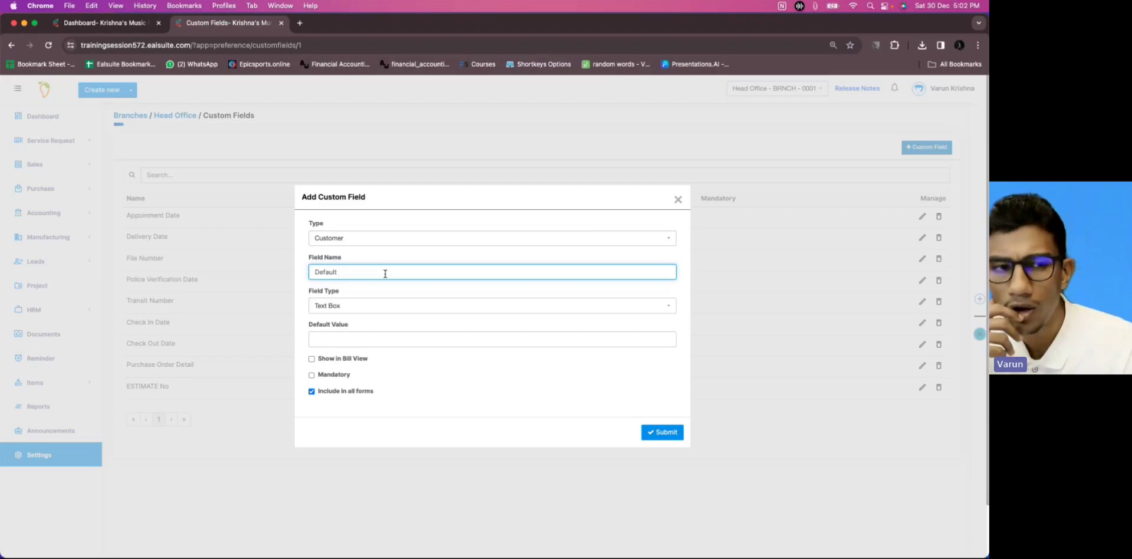
type("Payme")
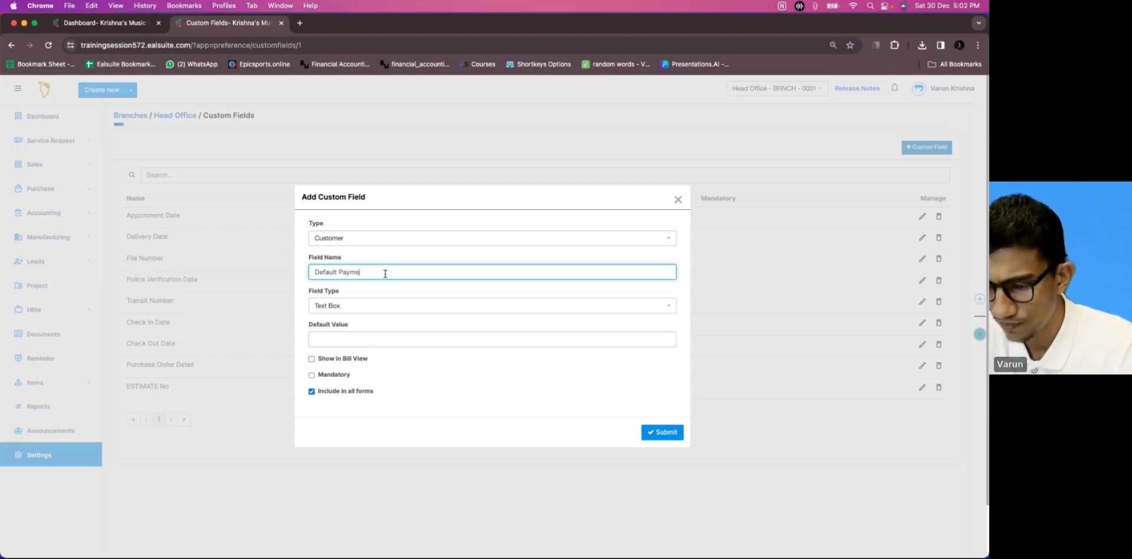
type("nt Account")
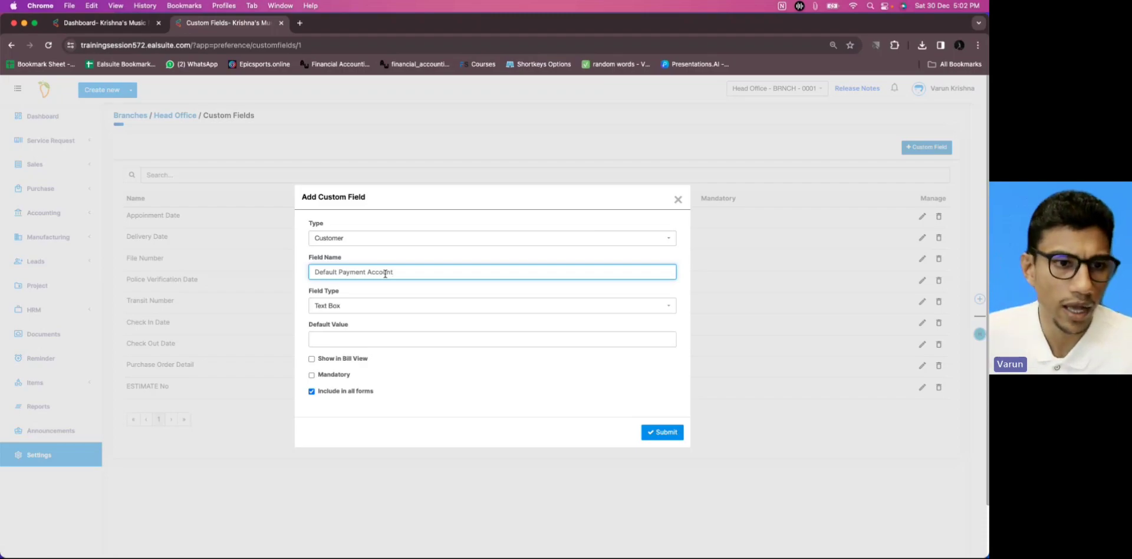
Step: Set the field type to Look Up with Accounts as the lookup module, and enable Show in Bill View
left_click(331, 307)
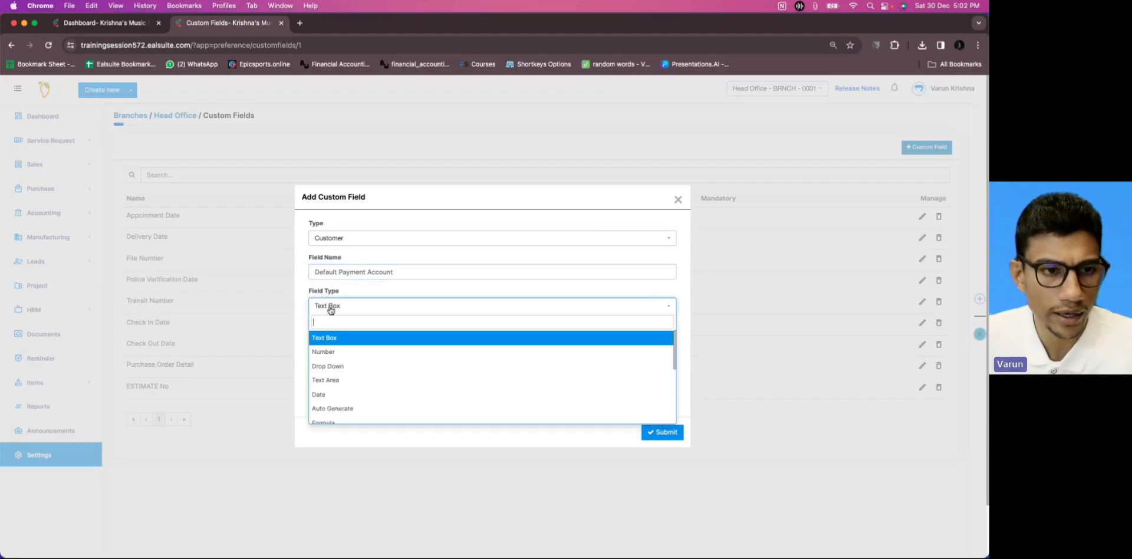
type("lo")
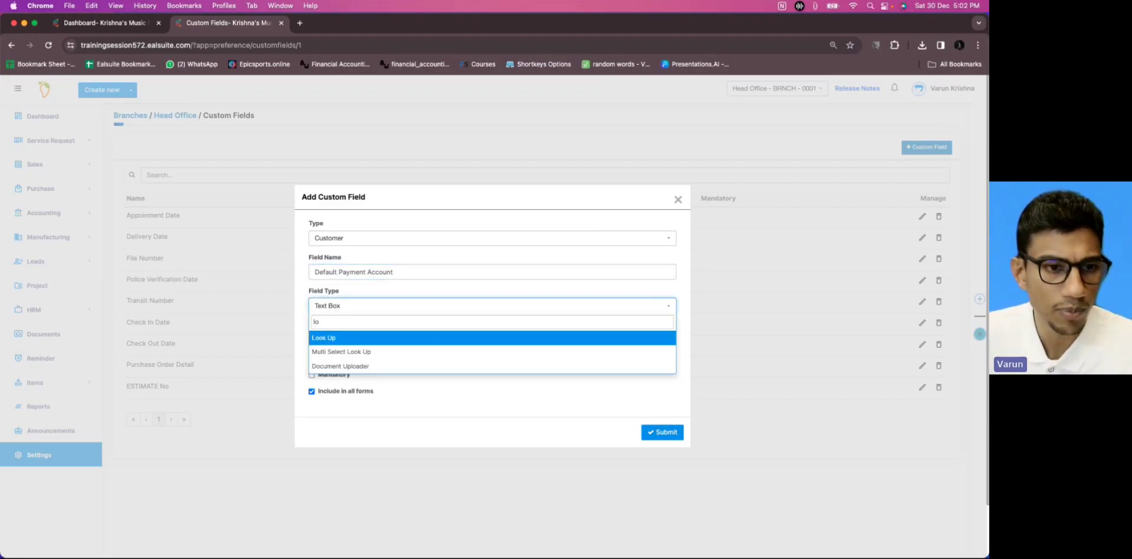
left_click(652, 336)
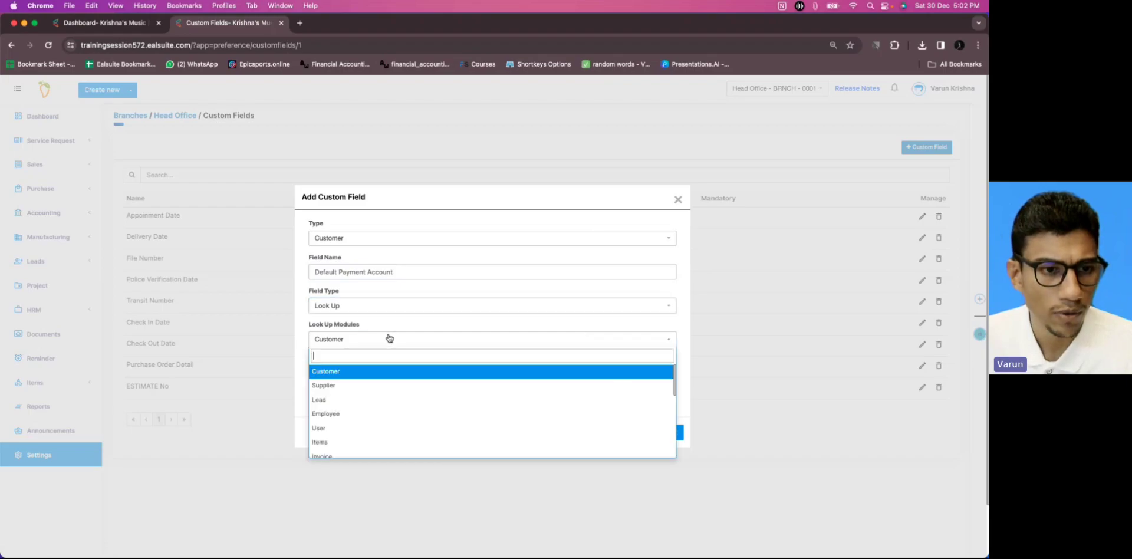
left_click(388, 338)
type("ac")
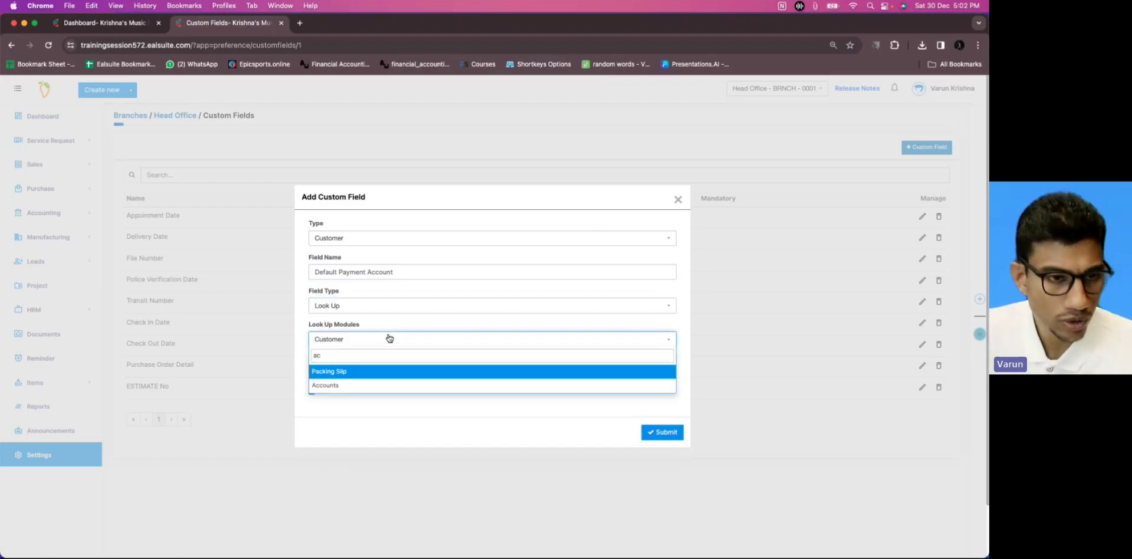
left_click(356, 386)
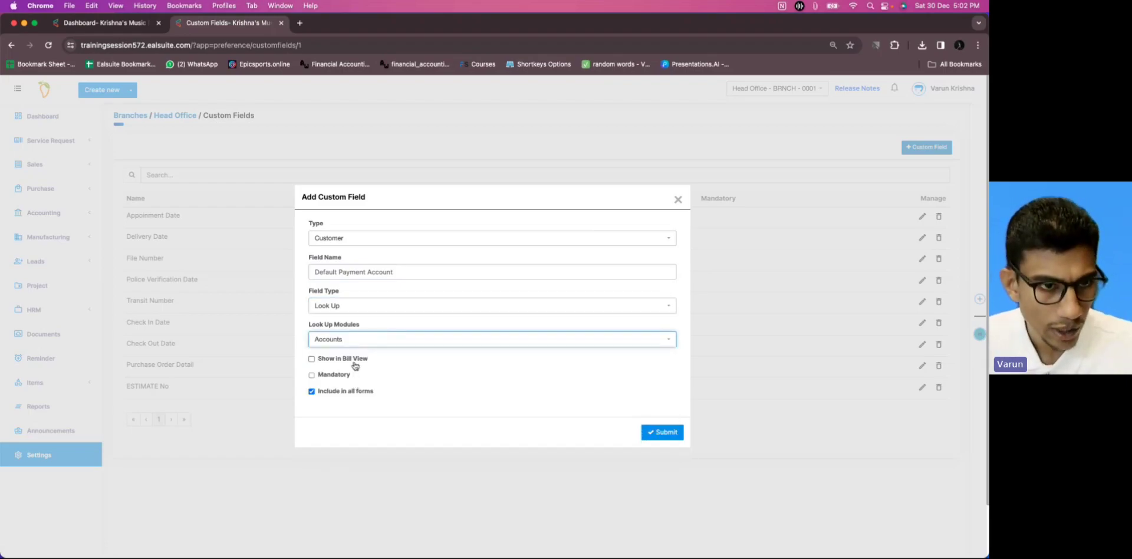
left_click(353, 360)
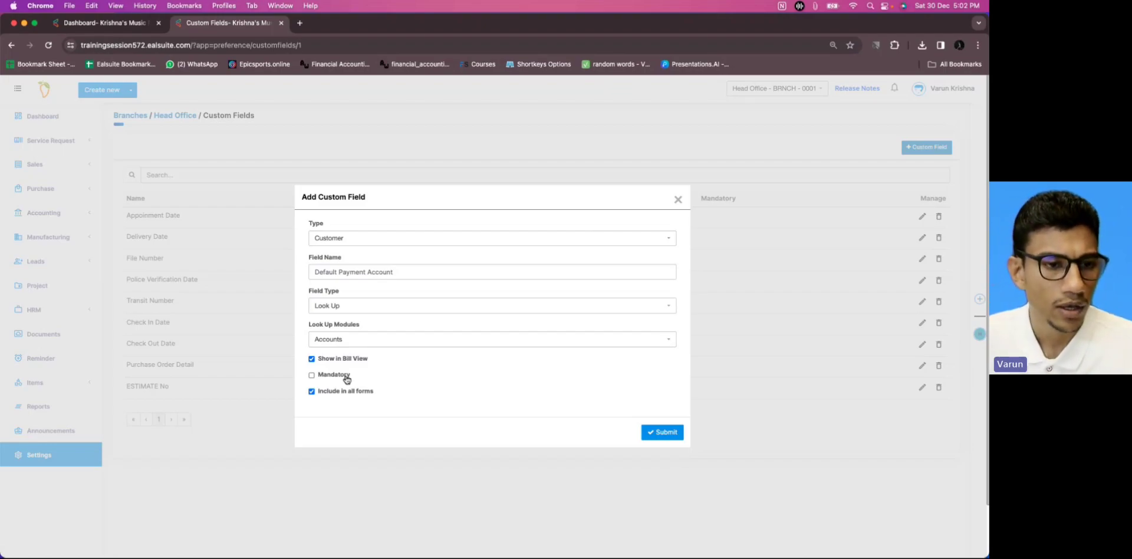
Step: Submit the customer custom field, and start another custom field of type Invoice named Banking Account
left_click(662, 432)
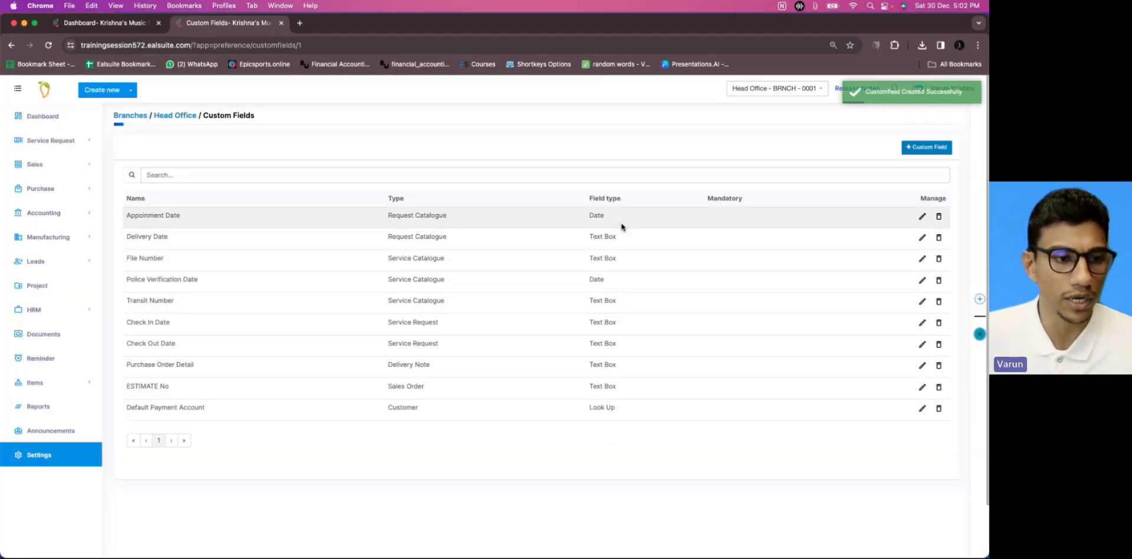
left_click(937, 152)
left_click(457, 238)
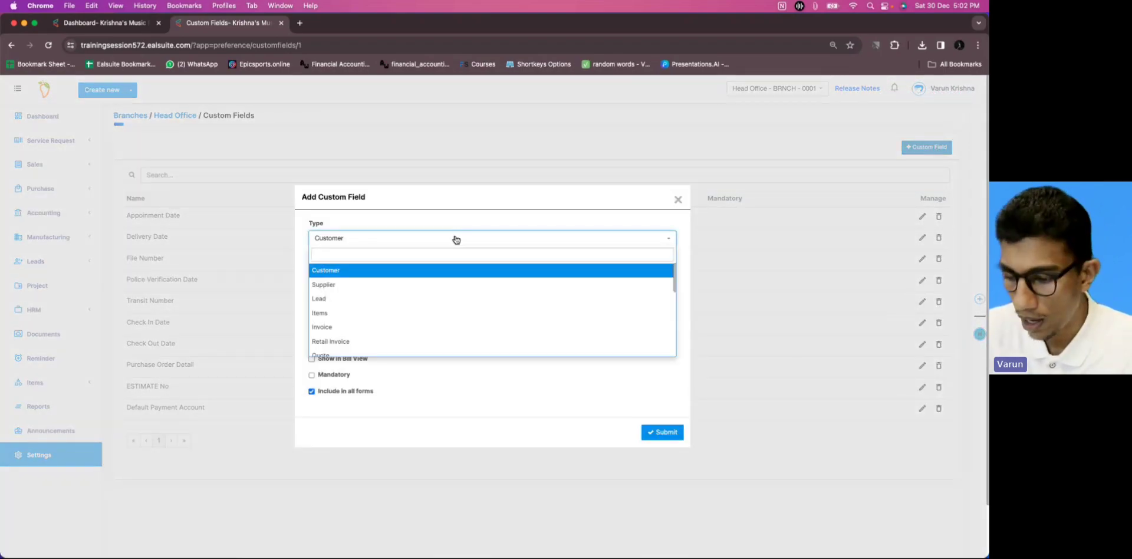
type("inv")
left_click(418, 269)
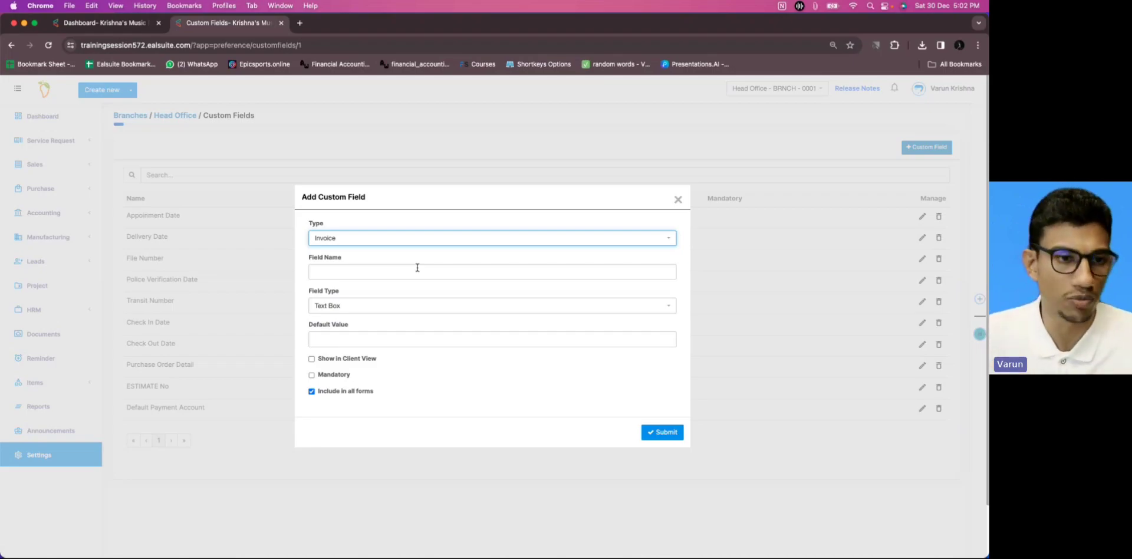
left_click(418, 268)
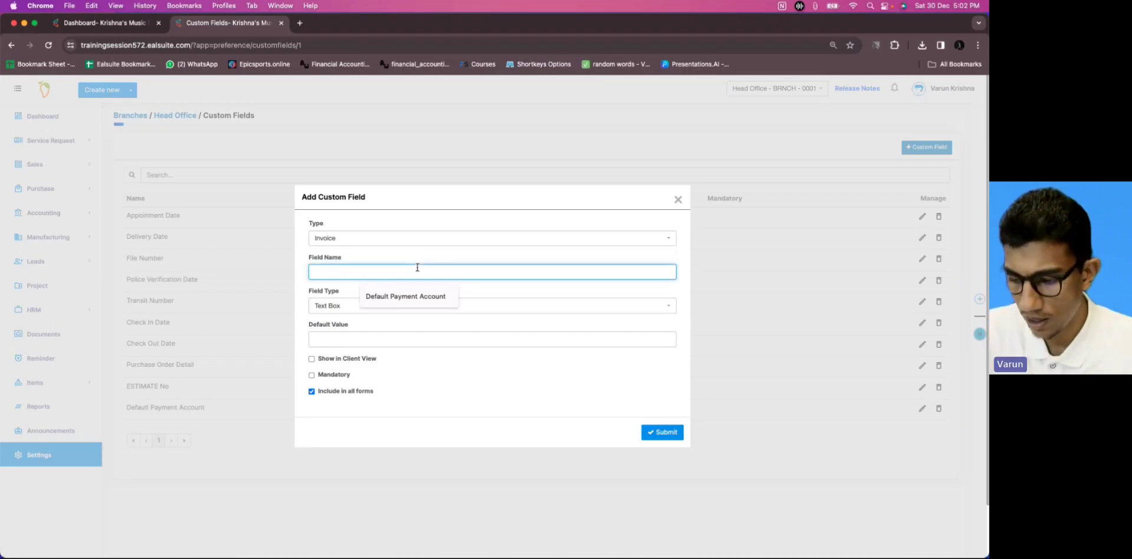
type("Banking ")
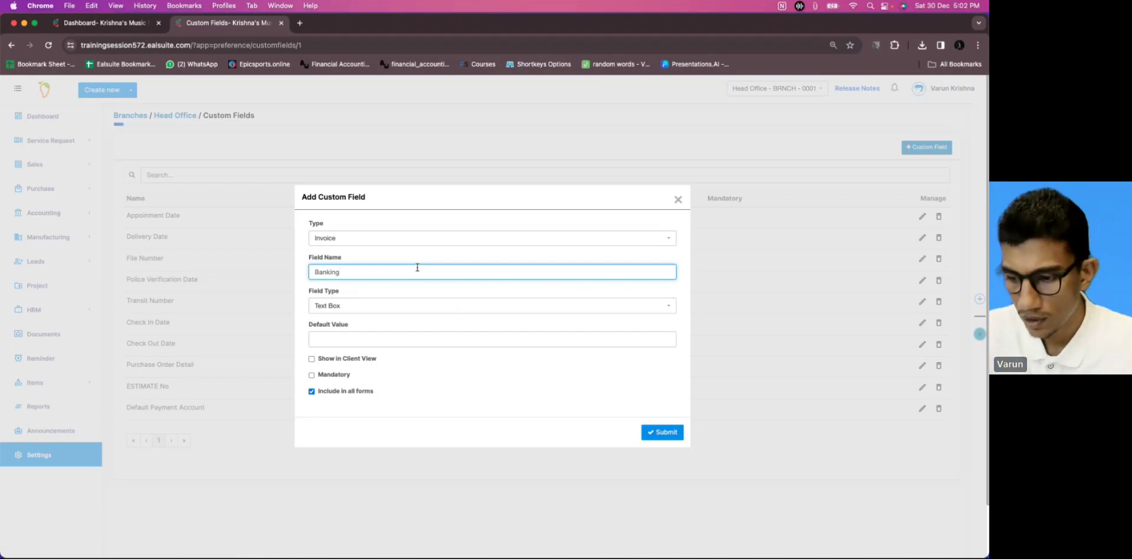
type("Account")
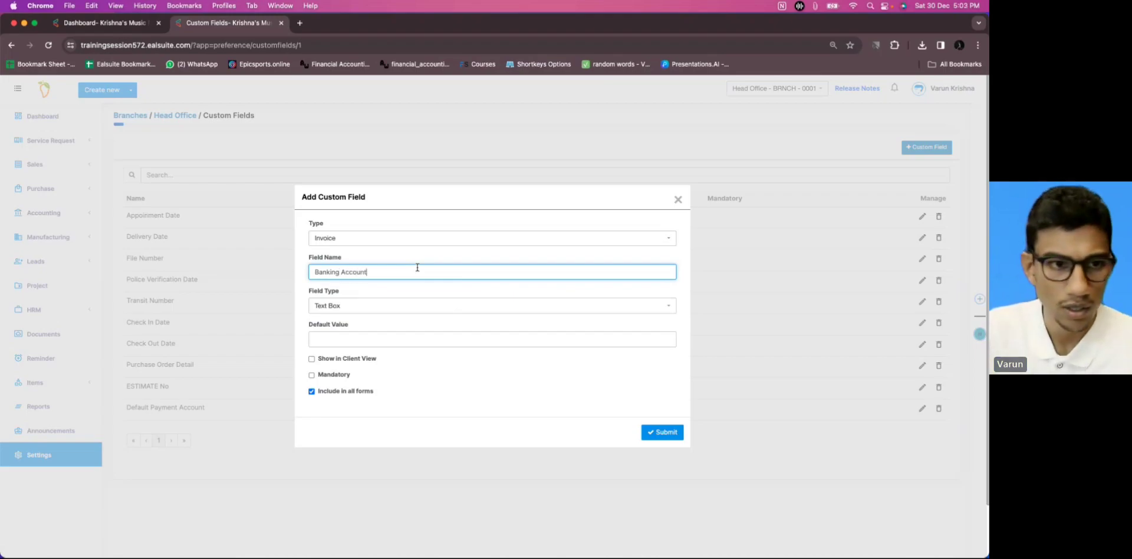
Step: Make Banking Account a Look Up field on the Accounts module, enable Show in Client View, and submit it
left_click(350, 312)
type("look")
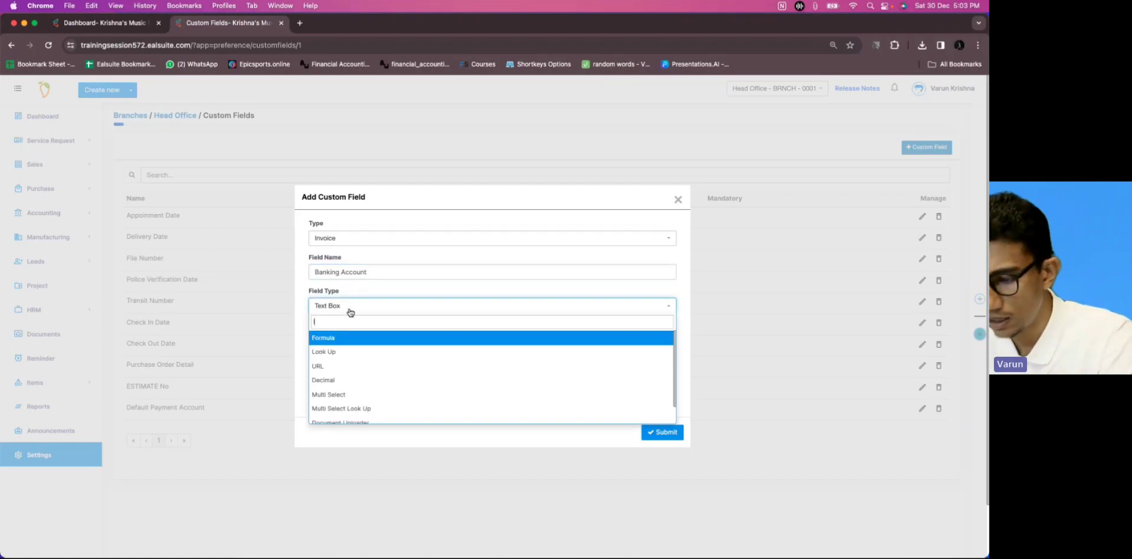
left_click(335, 335)
left_click(335, 338)
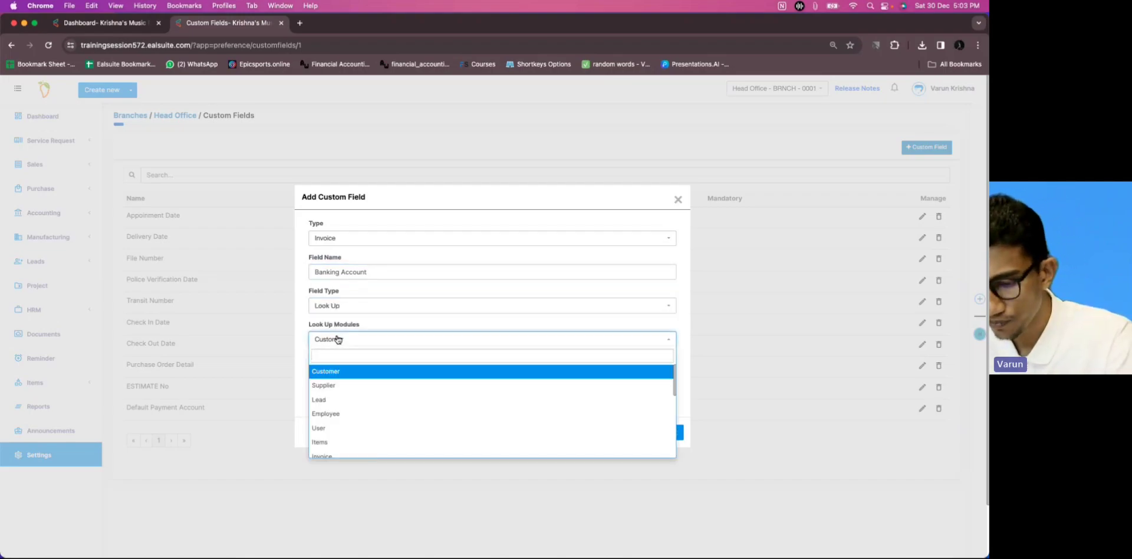
type("acc")
key("Down")
key("Return")
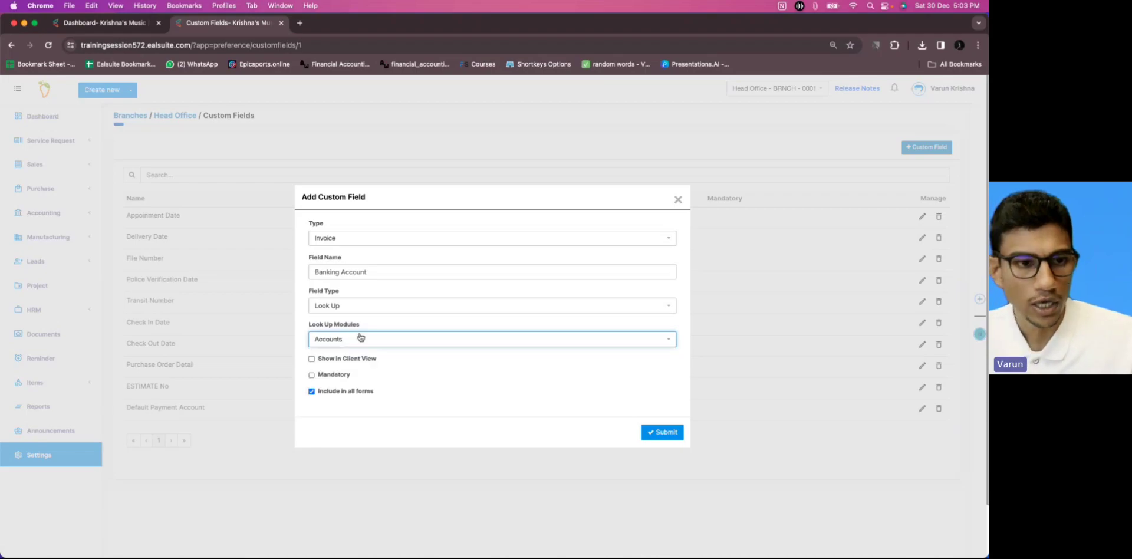
left_click(354, 359)
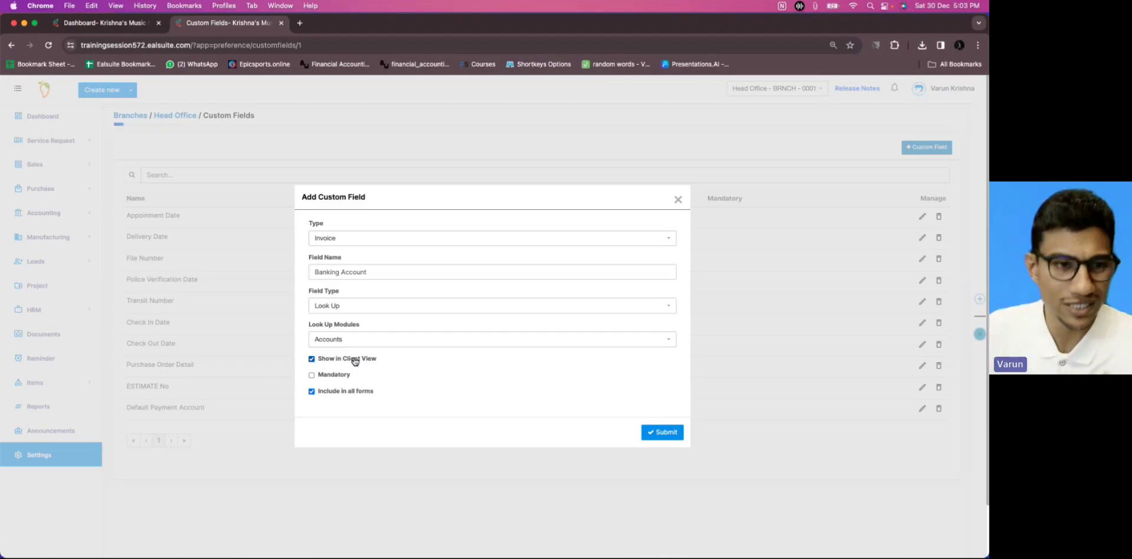
left_click(653, 433)
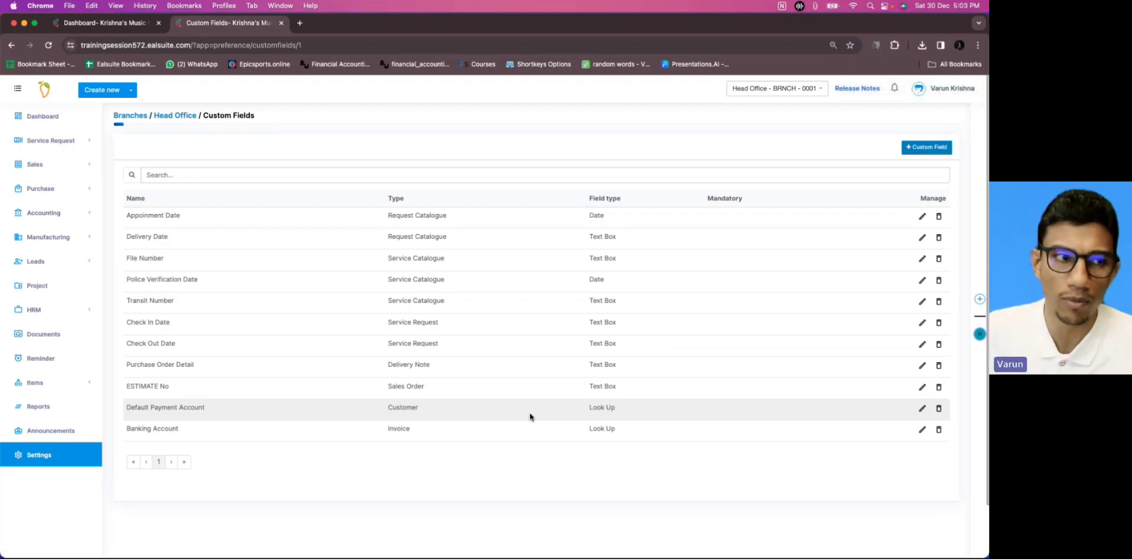
Step: Open the sales Customers list in a new tab and start a new customer, entering the customer's name
left_click(78, 168)
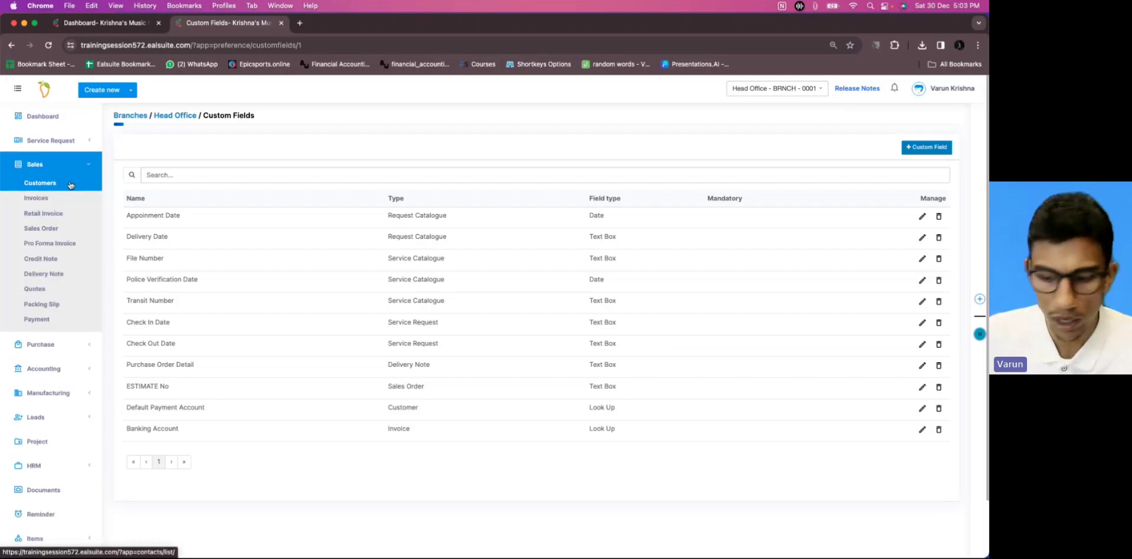
left_click(70, 184)
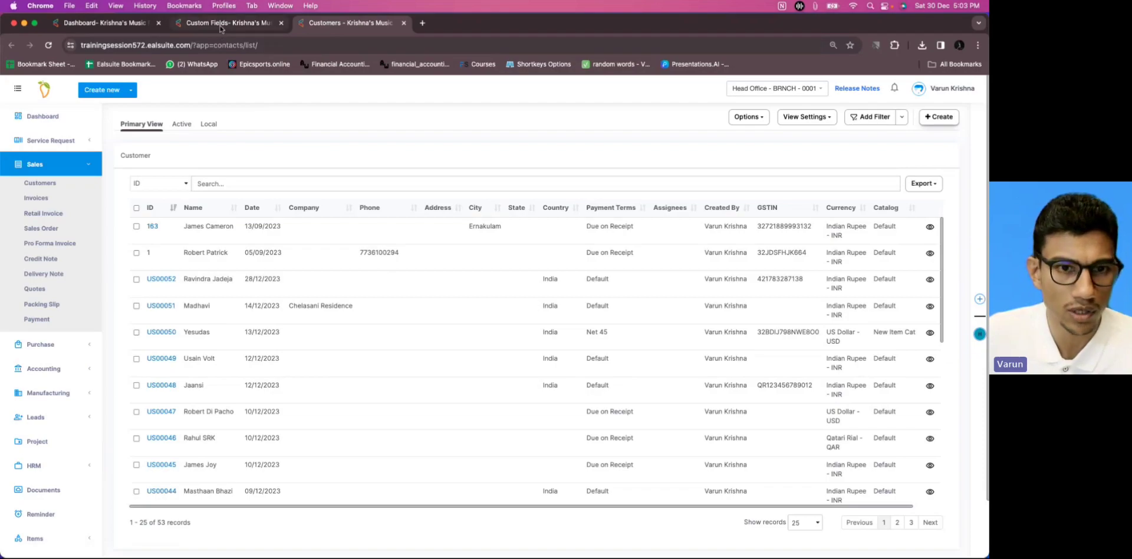
left_click(257, 26)
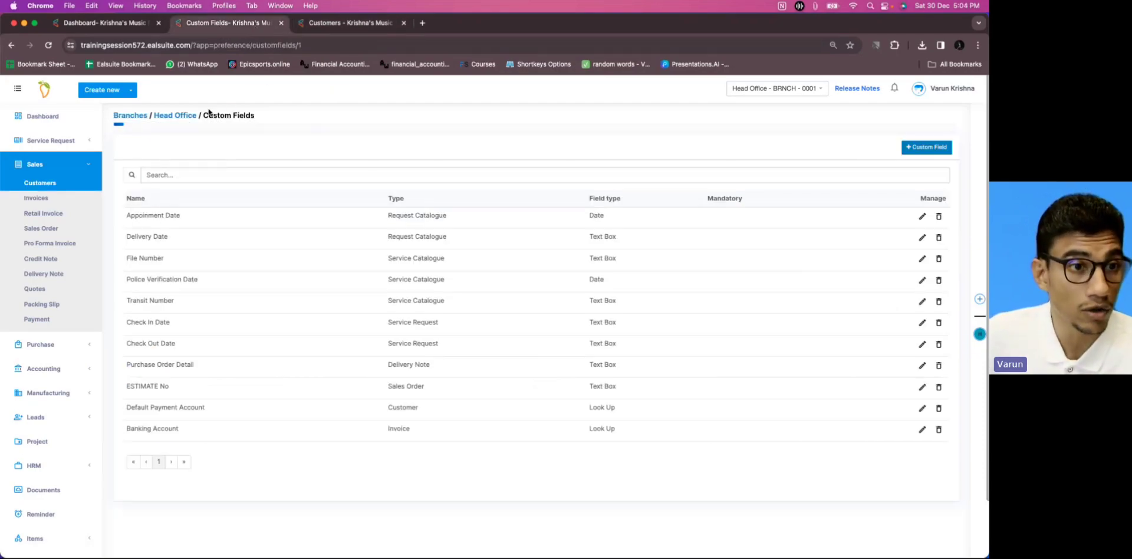
left_click(309, 26)
left_click(112, 90)
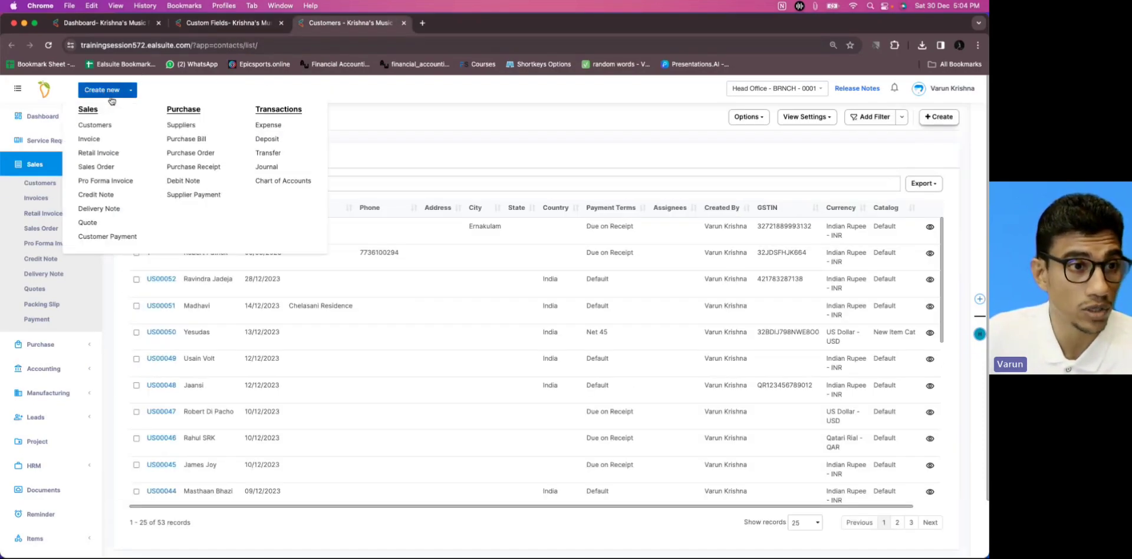
left_click(104, 132)
left_click(339, 144)
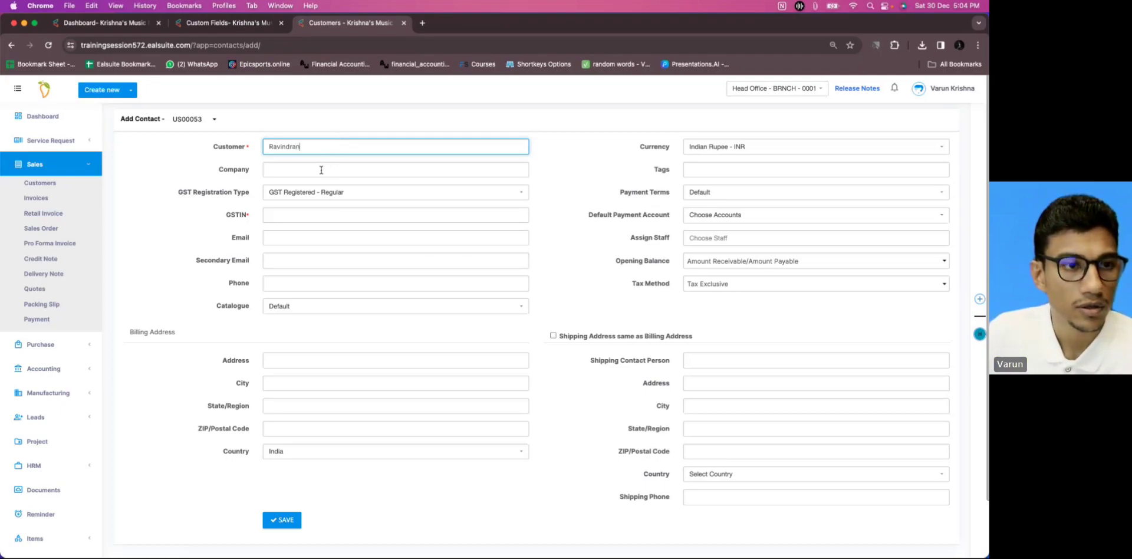
Step: Set the customer's GST Registration Type to Consumer and Default Payment Account to HDFC Bank, and save the customer
left_click(322, 197)
left_click(316, 267)
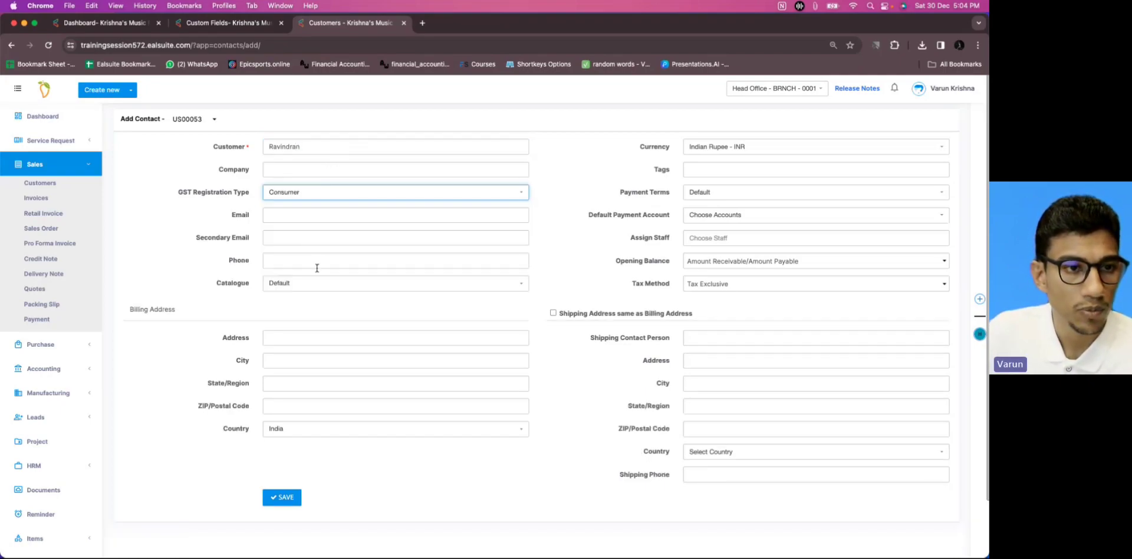
left_click(736, 220)
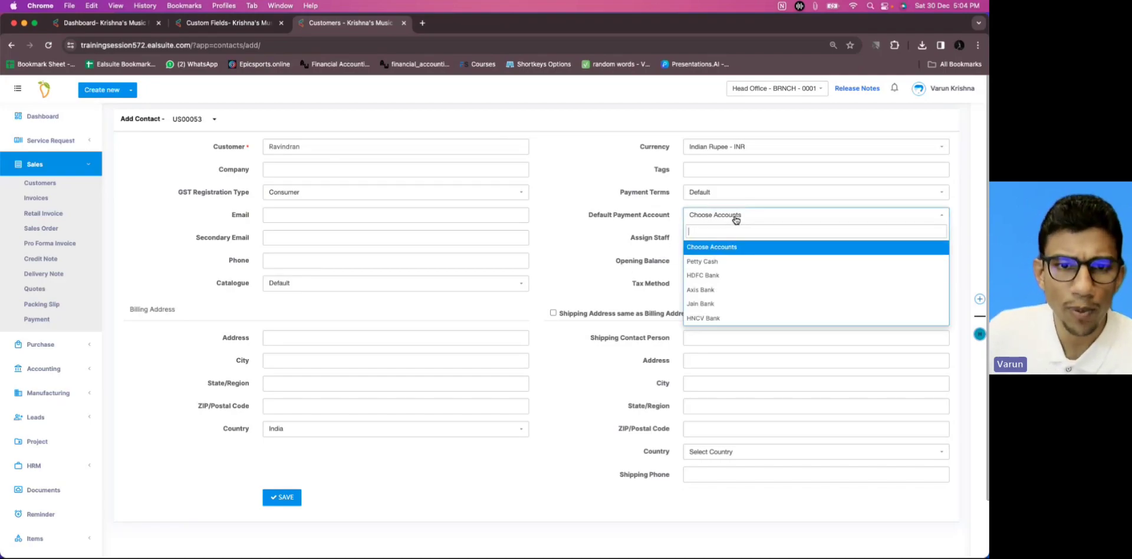
left_click(727, 280)
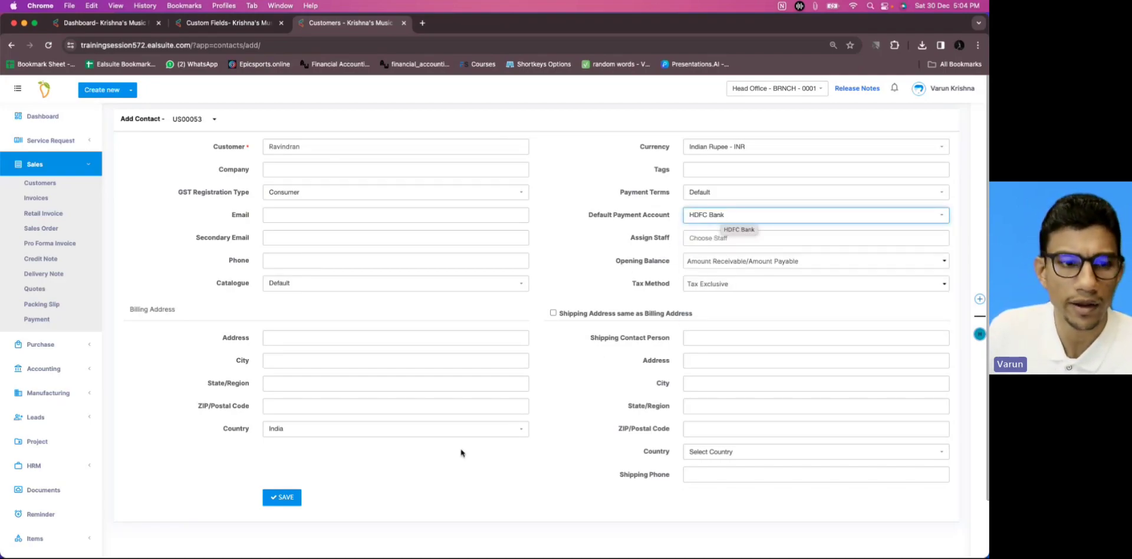
left_click(288, 498)
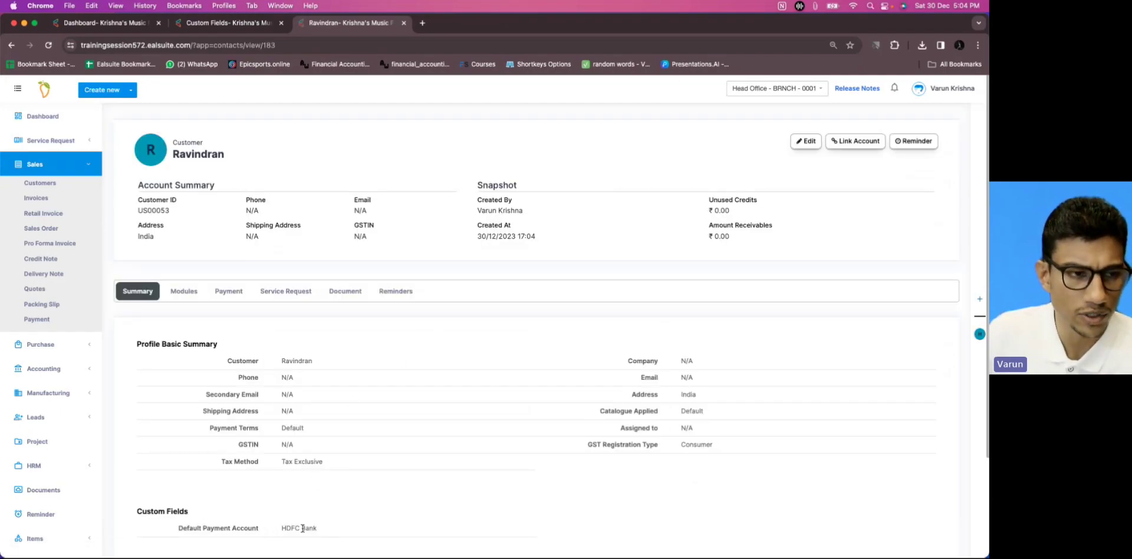
Step: Create a new invoice for the customer just added and set its Banking Account to HDFC Bank
left_click(118, 93)
left_click(99, 141)
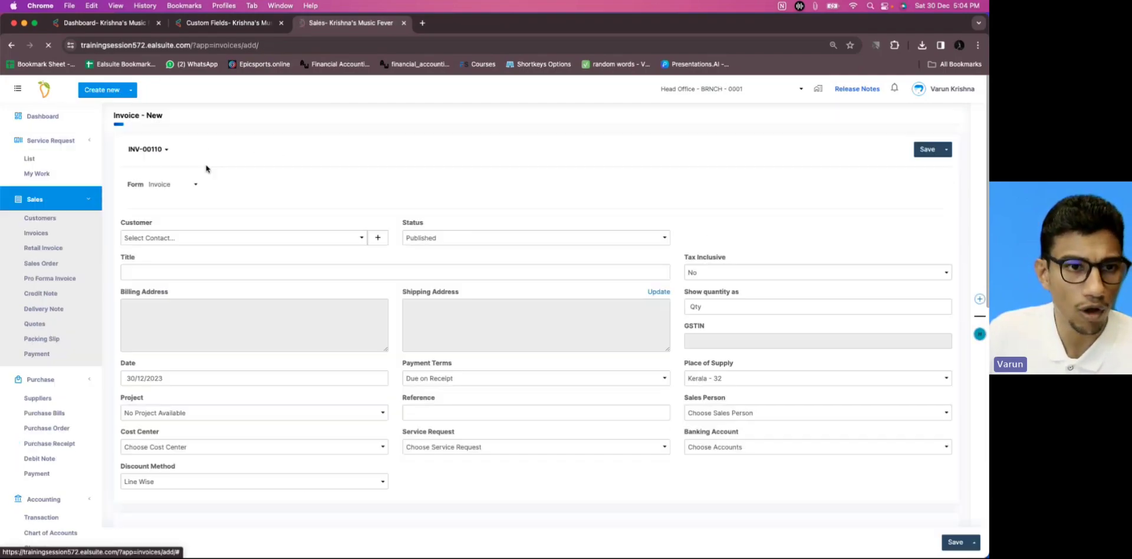
left_click(248, 250)
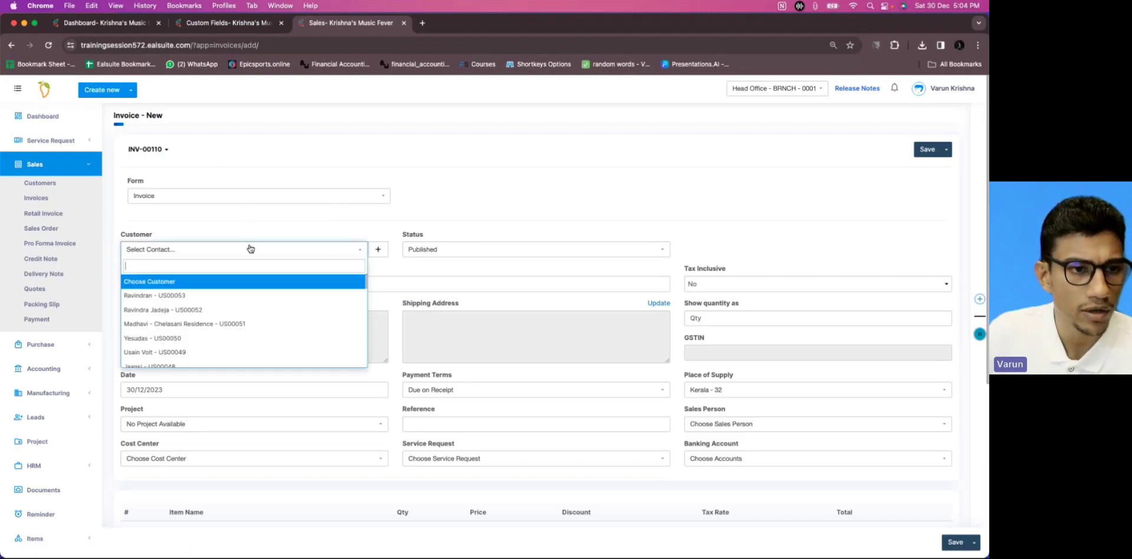
left_click(224, 295)
scroll(395, 262, "down", 5)
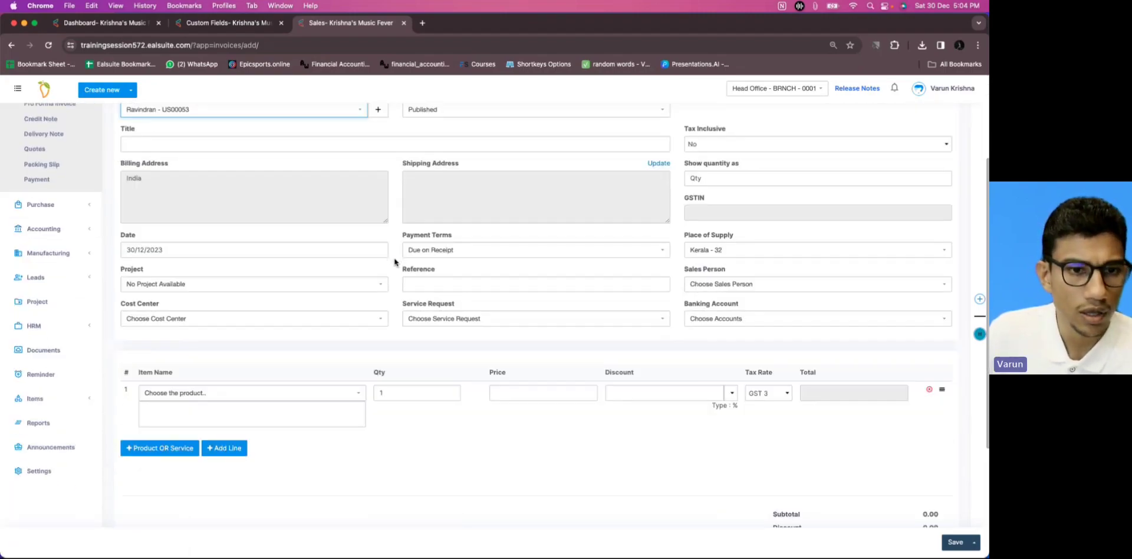
left_click(735, 319)
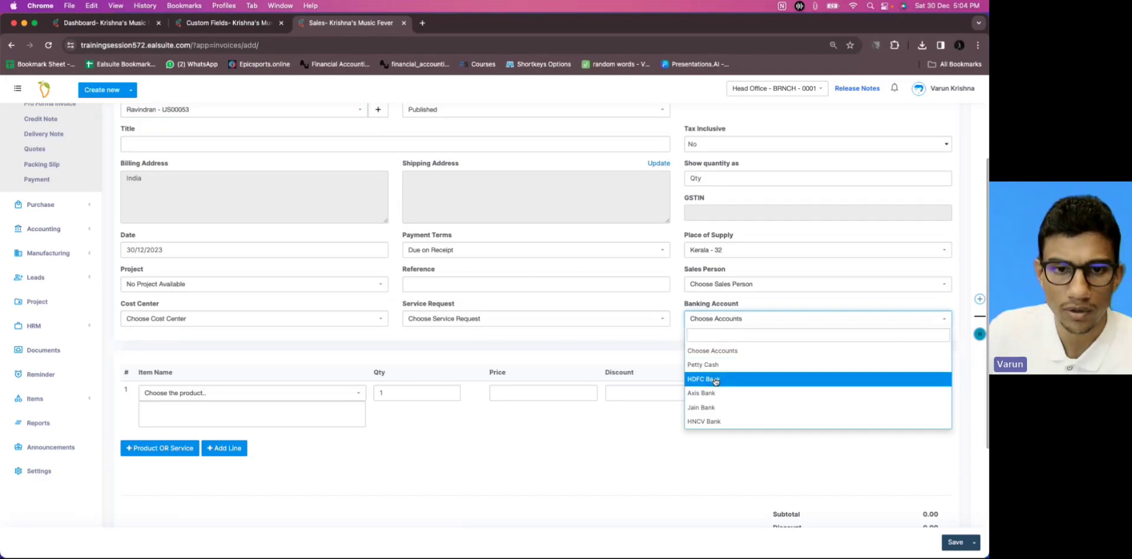
left_click(848, 379)
Step: Add the Delivery Charge item to the invoice at a price of 1000 and save the invoice
scroll(260, 434, "up", 2)
scroll(260, 433, "down", 4)
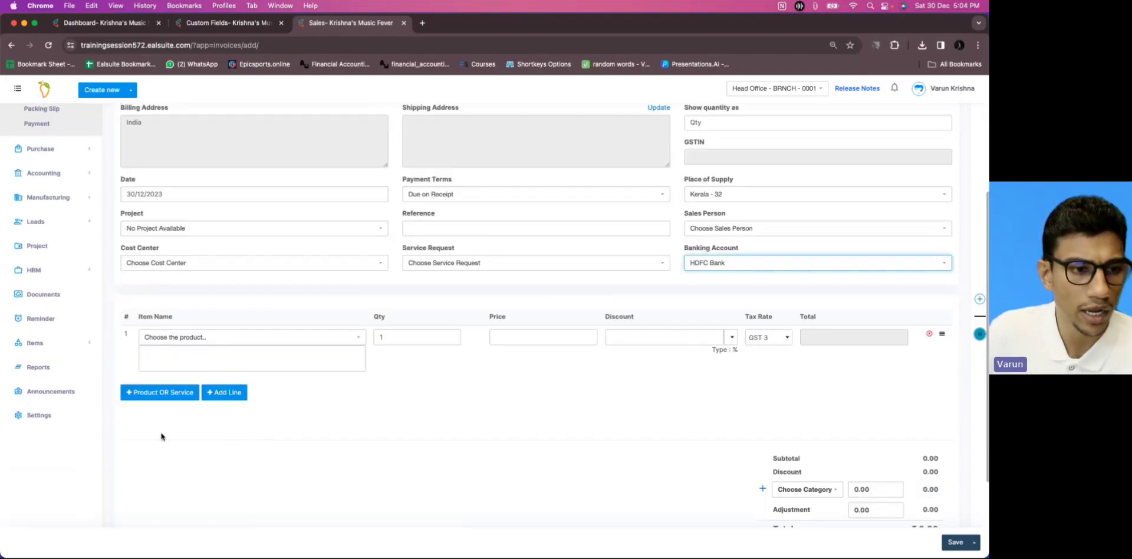
left_click(189, 336)
left_click(189, 382)
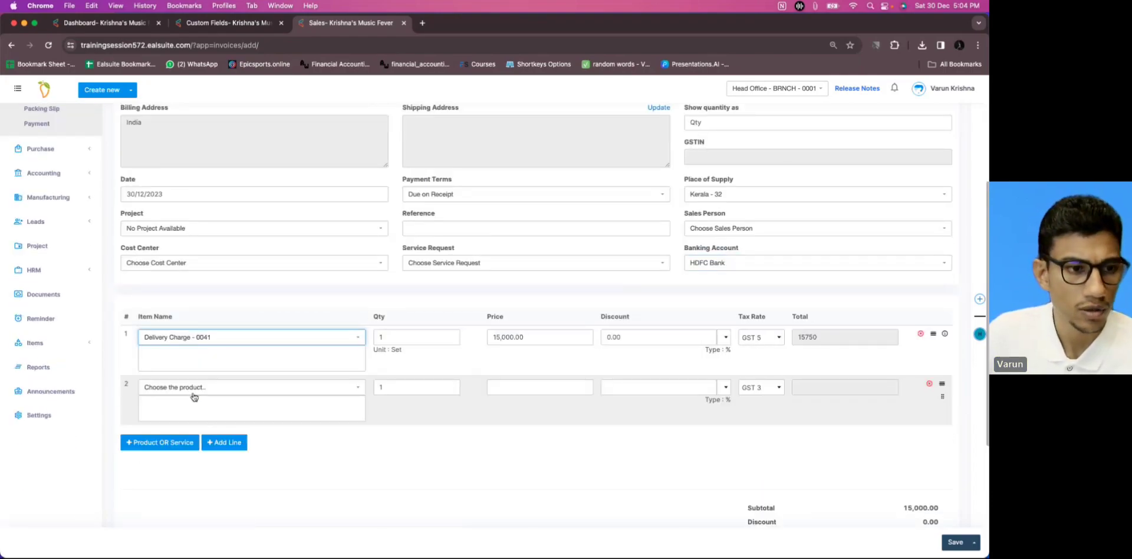
left_click(516, 339)
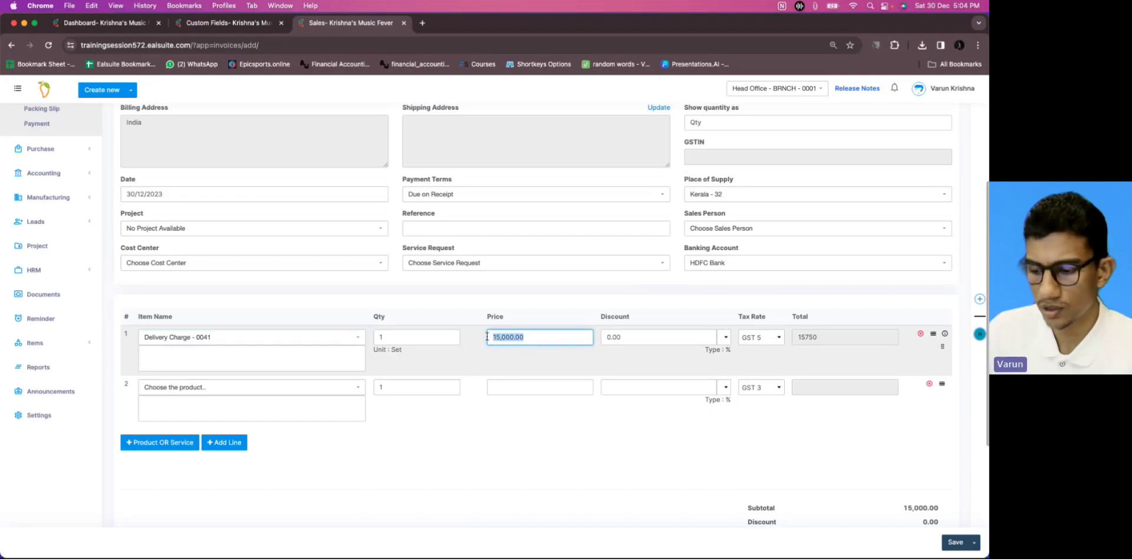
type("1000")
left_click(539, 411)
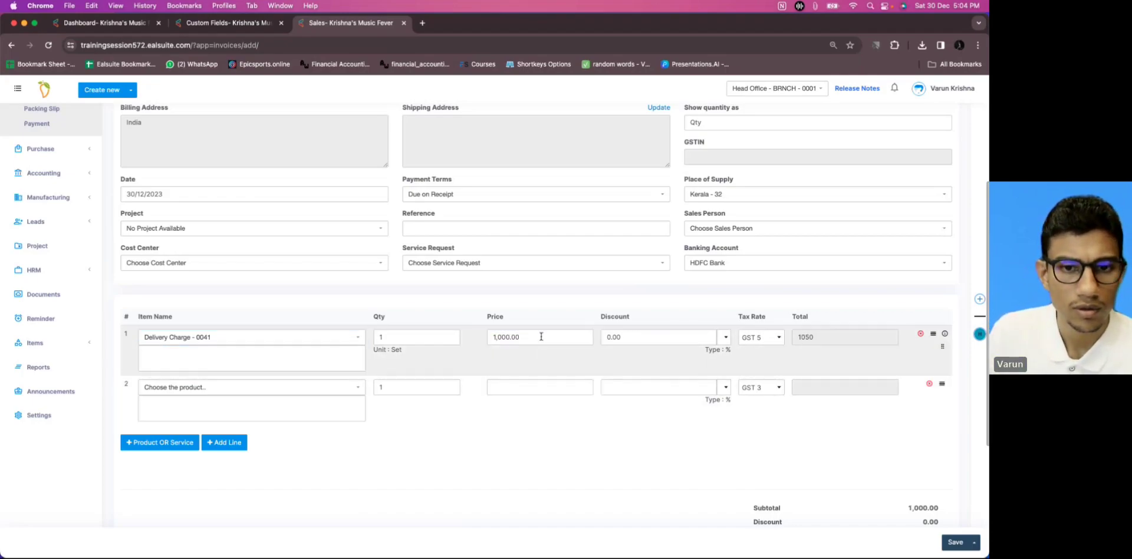
scroll(541, 337, "up", 3)
scroll(400, 257, "down", 4)
scroll(876, 469, "down", 1)
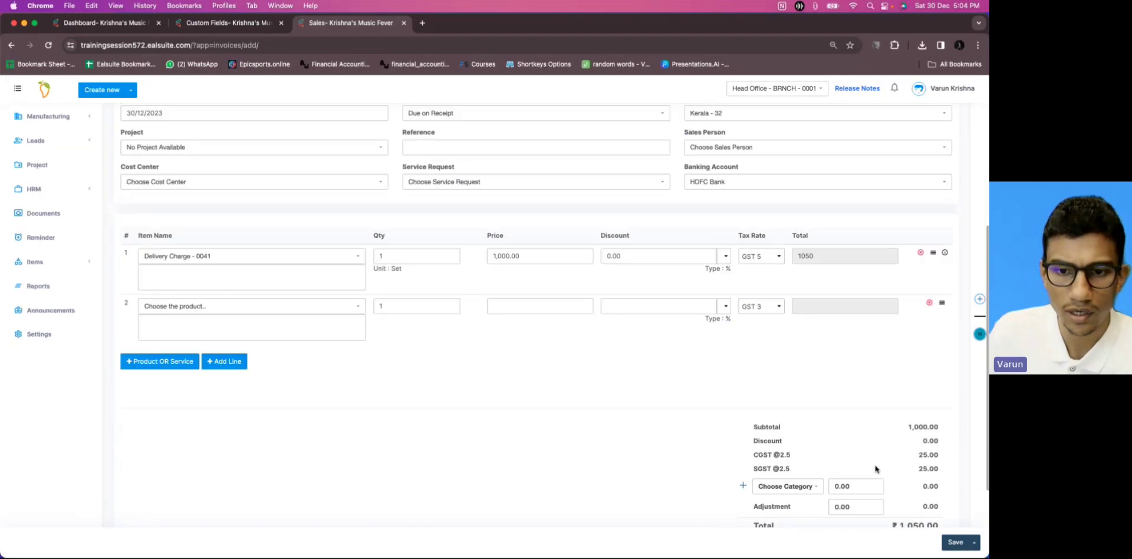
left_click(955, 542)
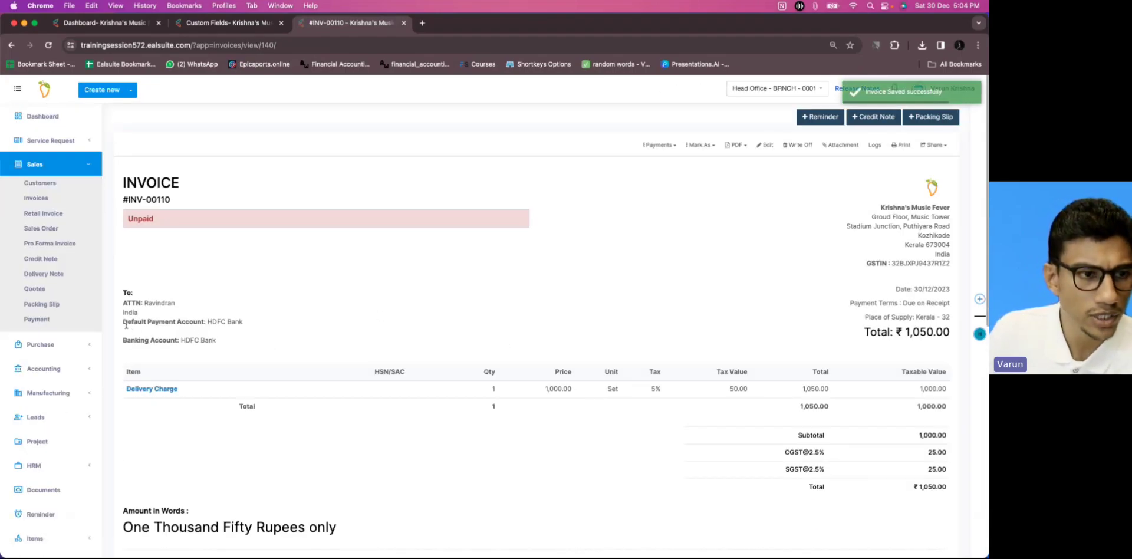
Step: Highlight the Default Payment Account and Banking Account lines in the saved invoice
left_click_drag(122, 323, 245, 323)
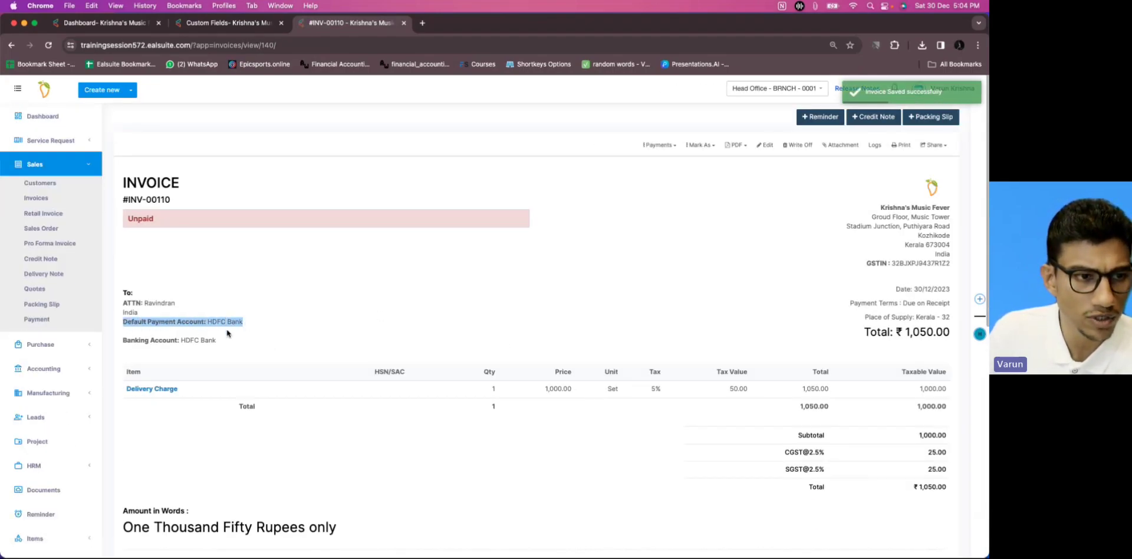
left_click(124, 340)
left_click_drag(124, 340, 230, 346)
left_click(234, 346)
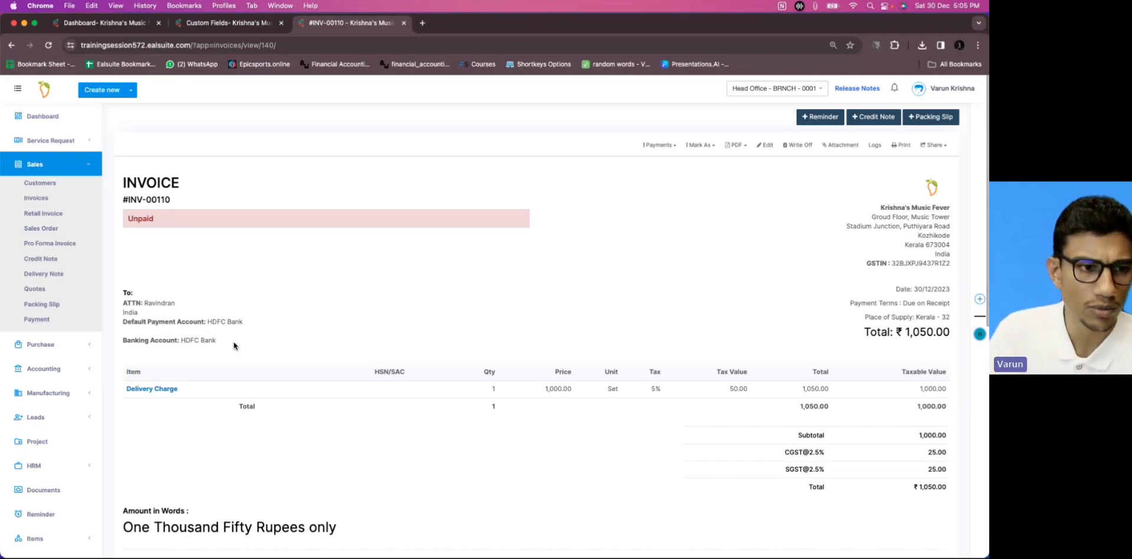
Step: Open the invoice's PDF version and highlight its Banking Account and Default Payment Account lines
left_click(735, 145)
left_click(742, 160)
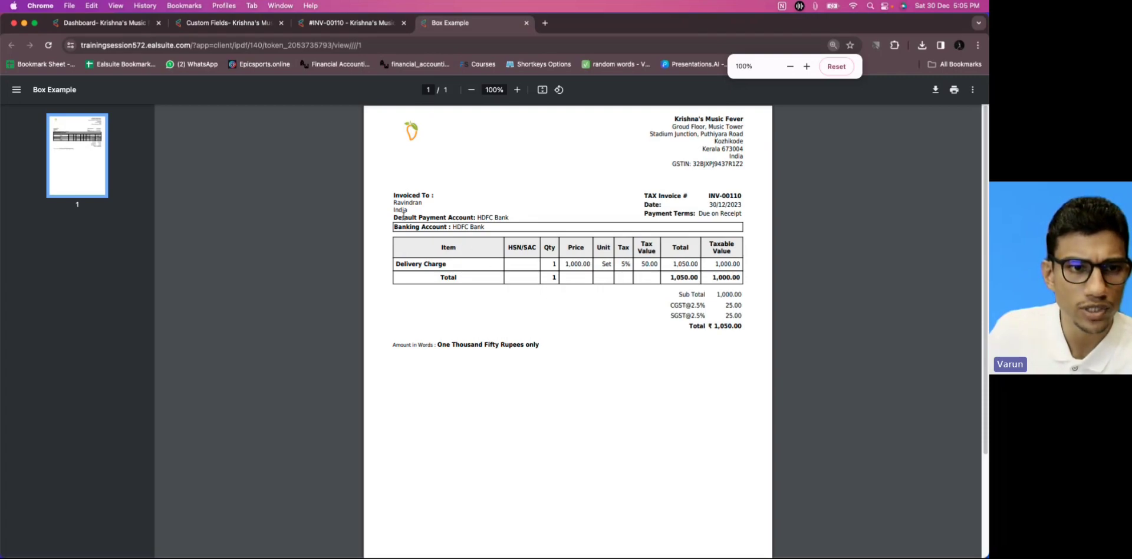
left_click_drag(395, 227, 423, 229)
left_click(489, 226)
left_click(423, 229)
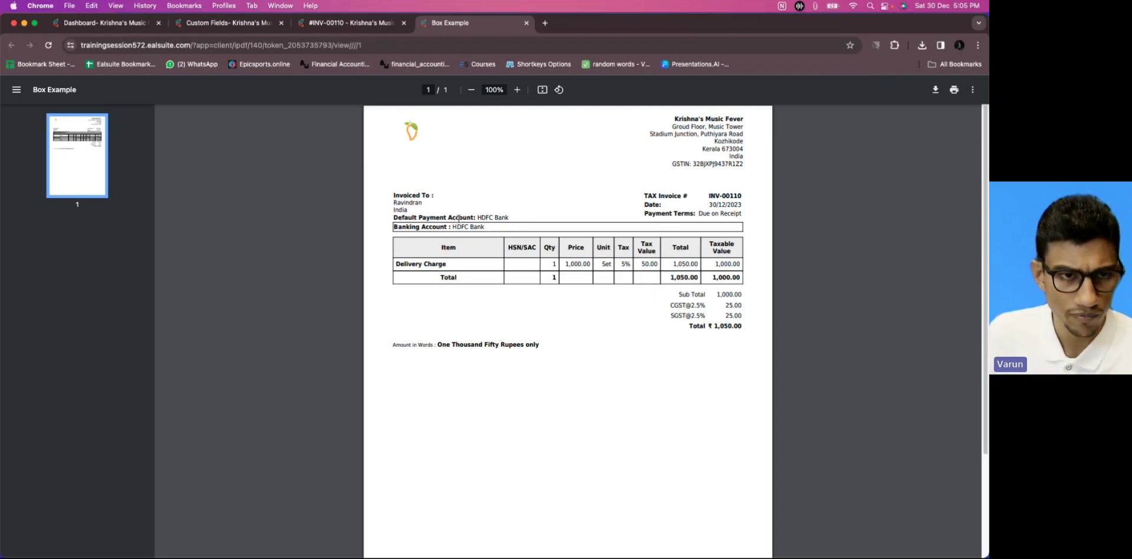
left_click_drag(393, 218, 513, 216)
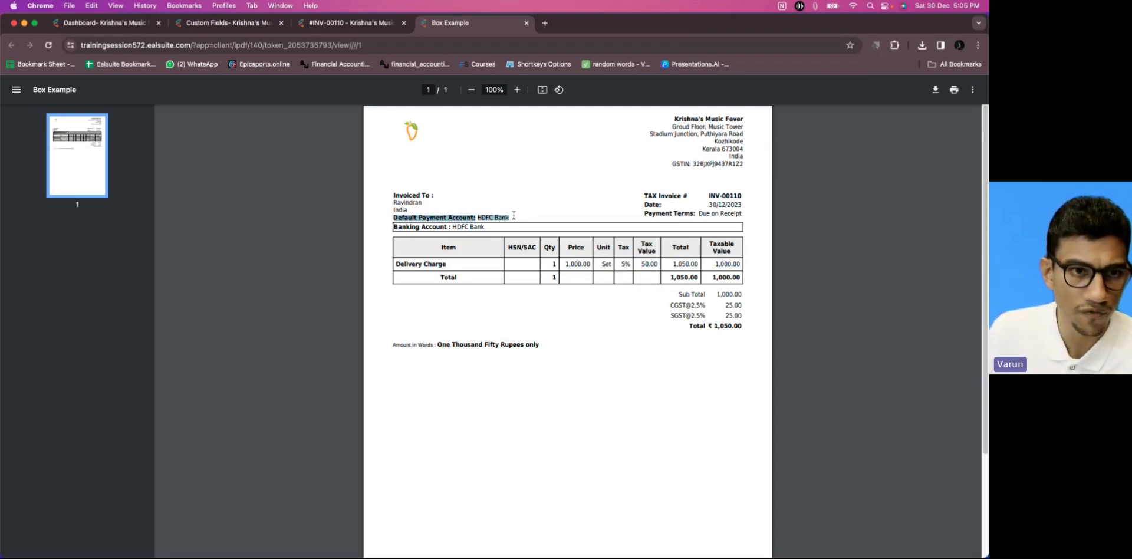
Step: Clear the text highlight, move the PDF tab ahead of the invoice tab and close the PDF to return to the saved invoice
left_click(515, 217)
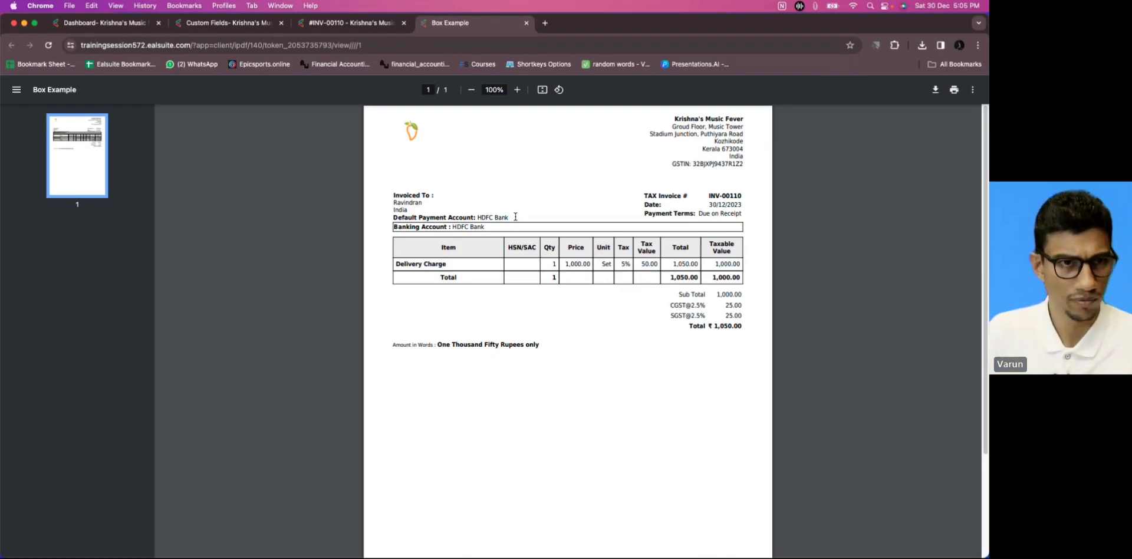
left_click_drag(446, 24, 377, 23)
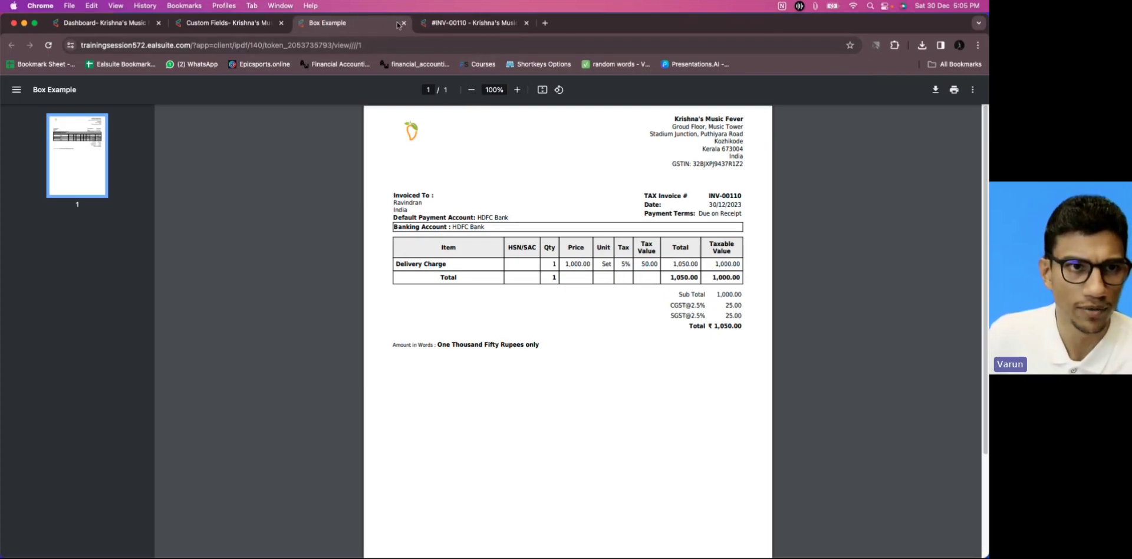
left_click(404, 24)
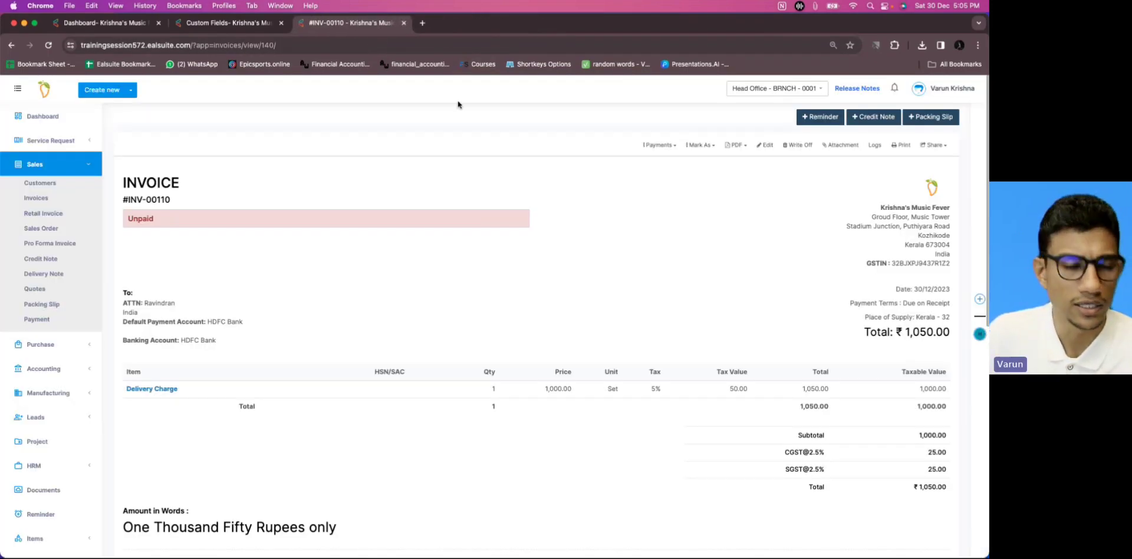
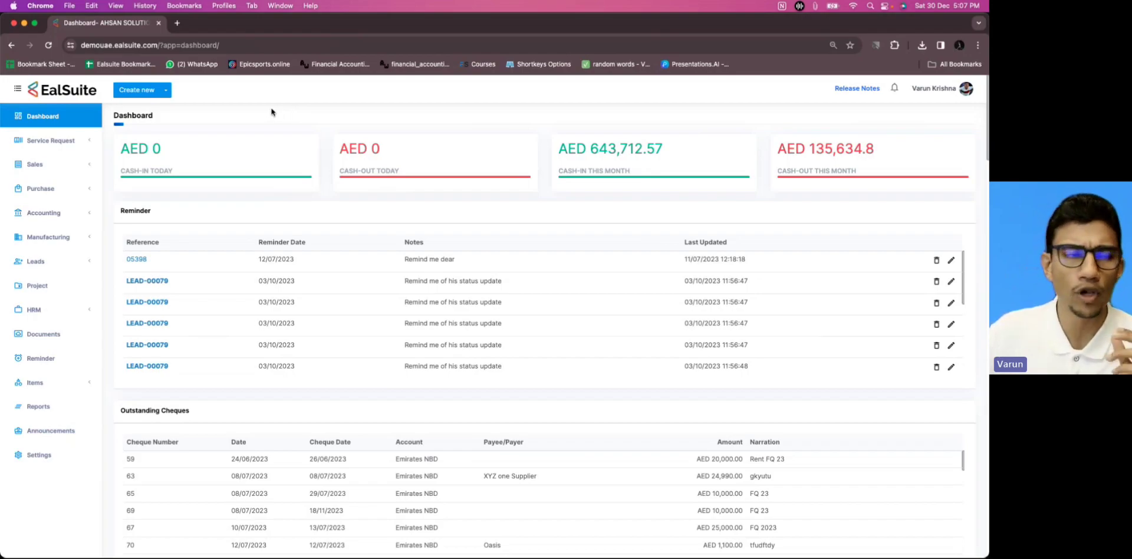
Step: Open a new sales invoice form in a separate browser tab and switch to it
left_click(140, 89)
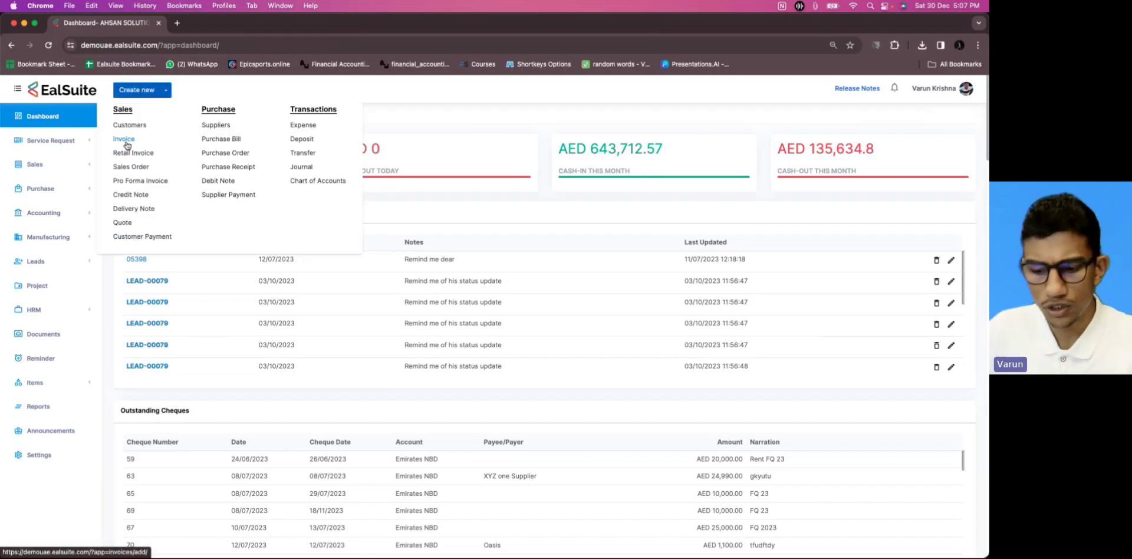
left_click(127, 140, "super")
left_click(213, 25)
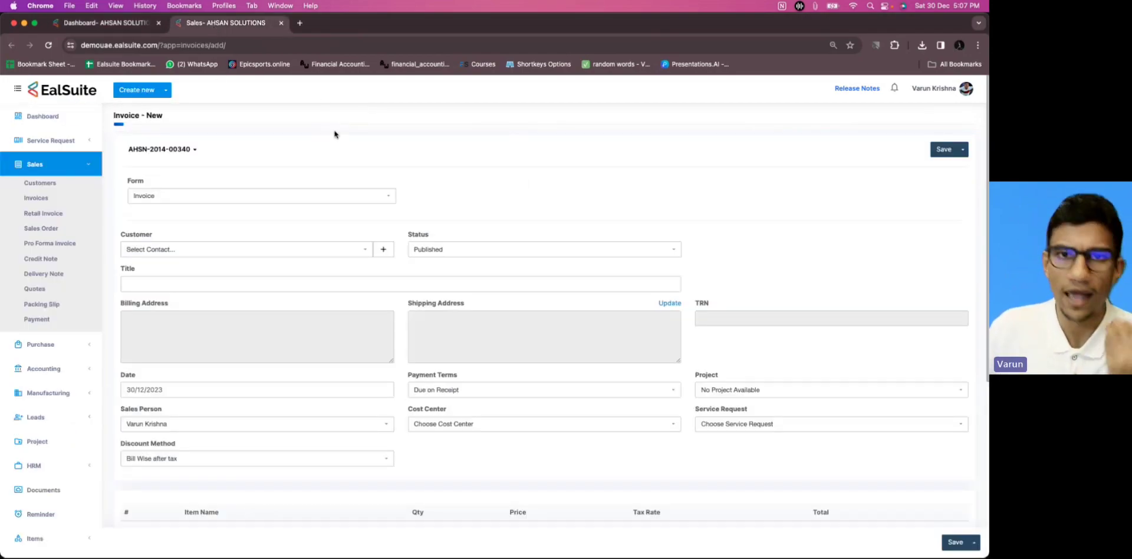
Step: Examine how the invoice's customer dropdown loads by opening it repeatedly and browsing through its long contact list
left_click(290, 252)
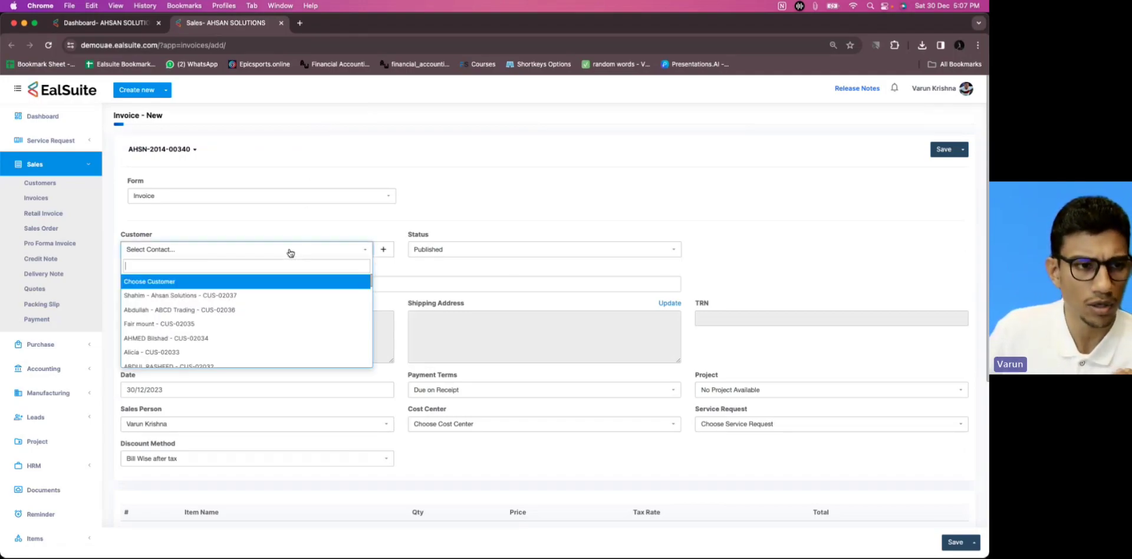
left_click(261, 221)
left_click(230, 249)
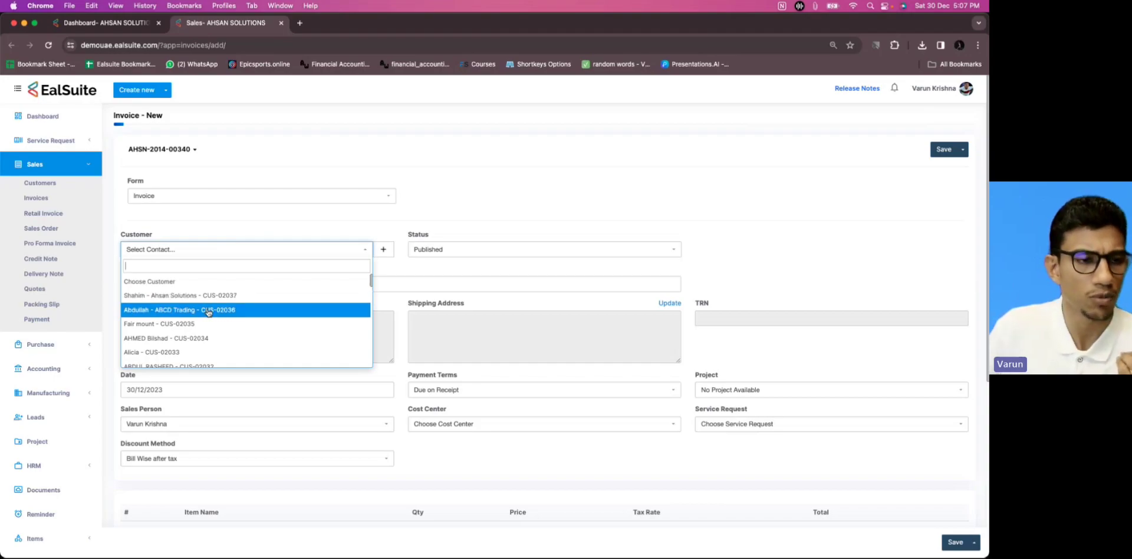
scroll(209, 312, "down", 5)
scroll(209, 312, "down", 10)
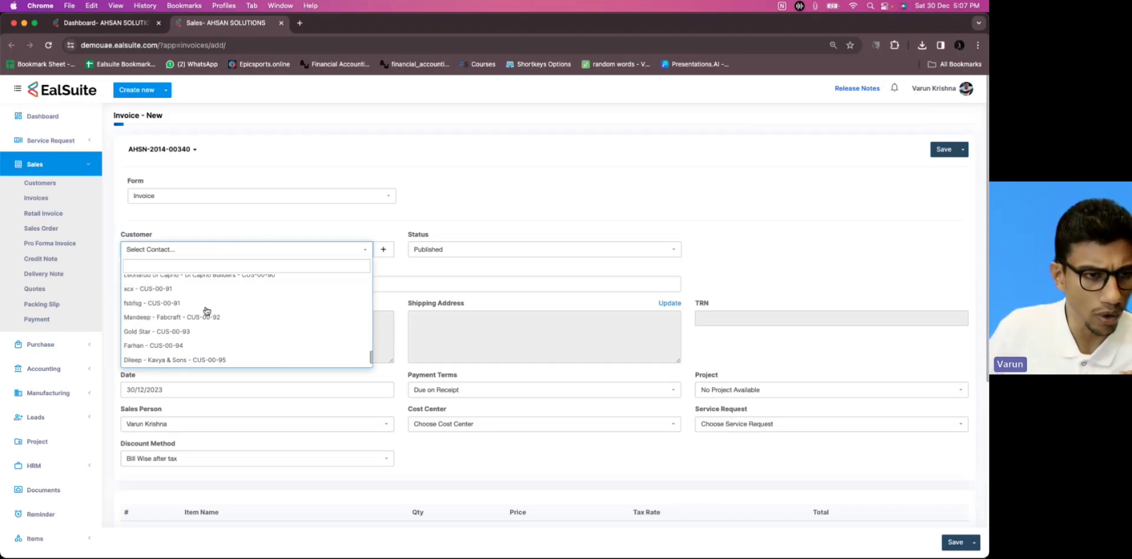
scroll(209, 360, "up", 15)
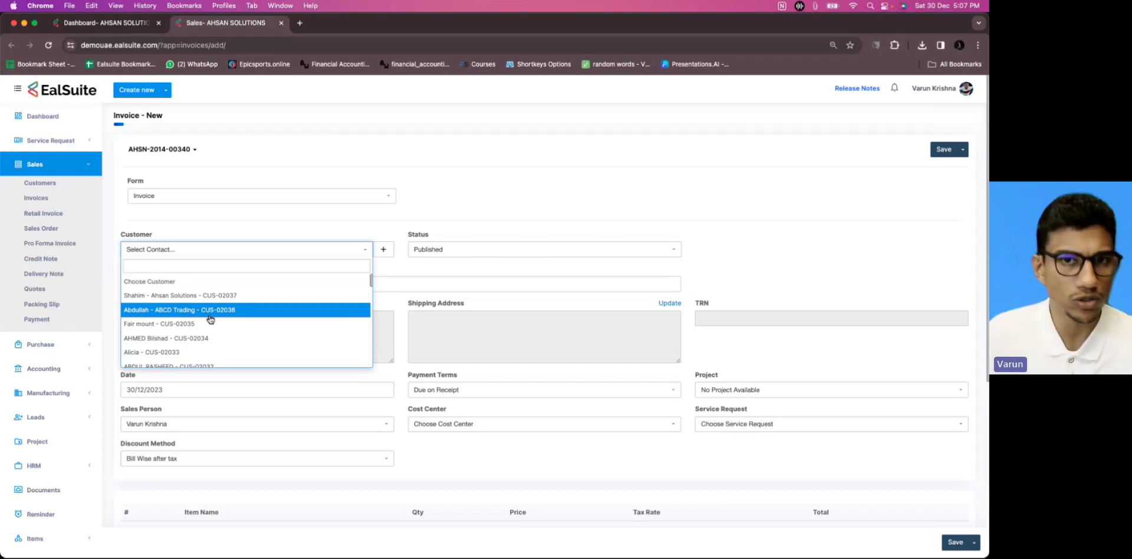
left_click(429, 197)
left_click(324, 255)
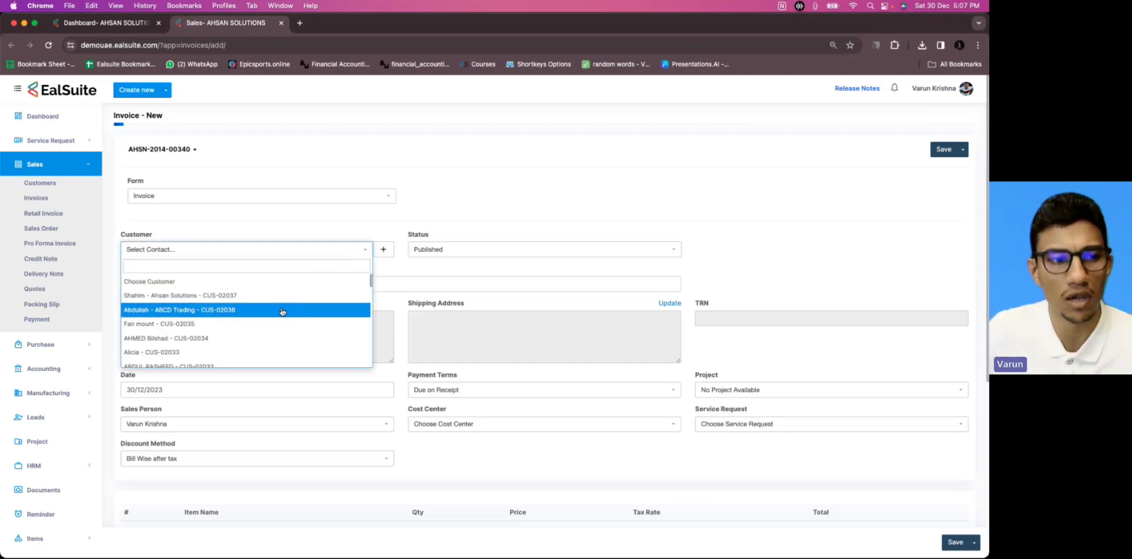
scroll(282, 312, "down", 15)
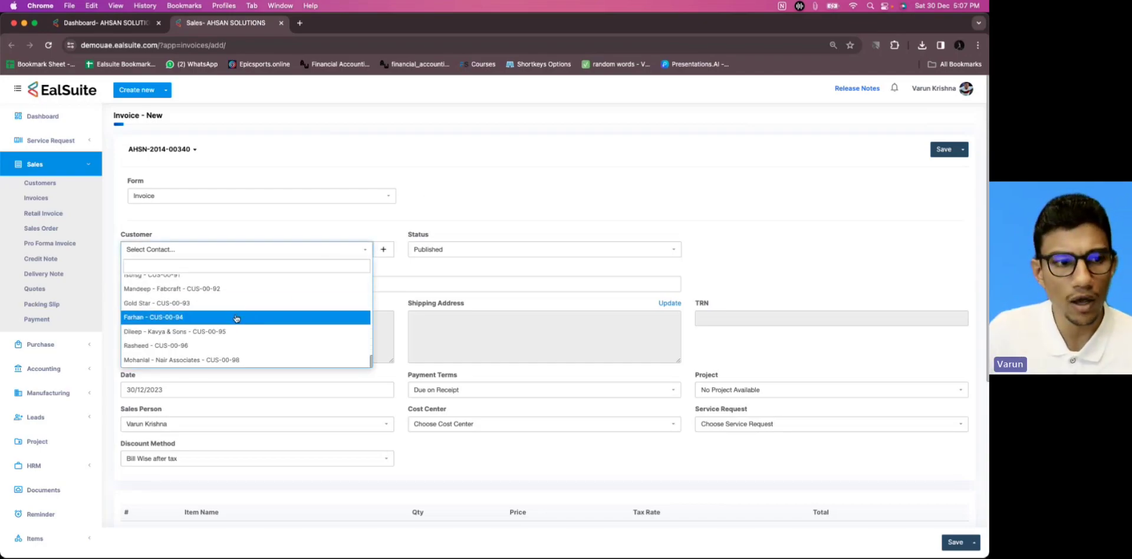
scroll(195, 339, "up", 2)
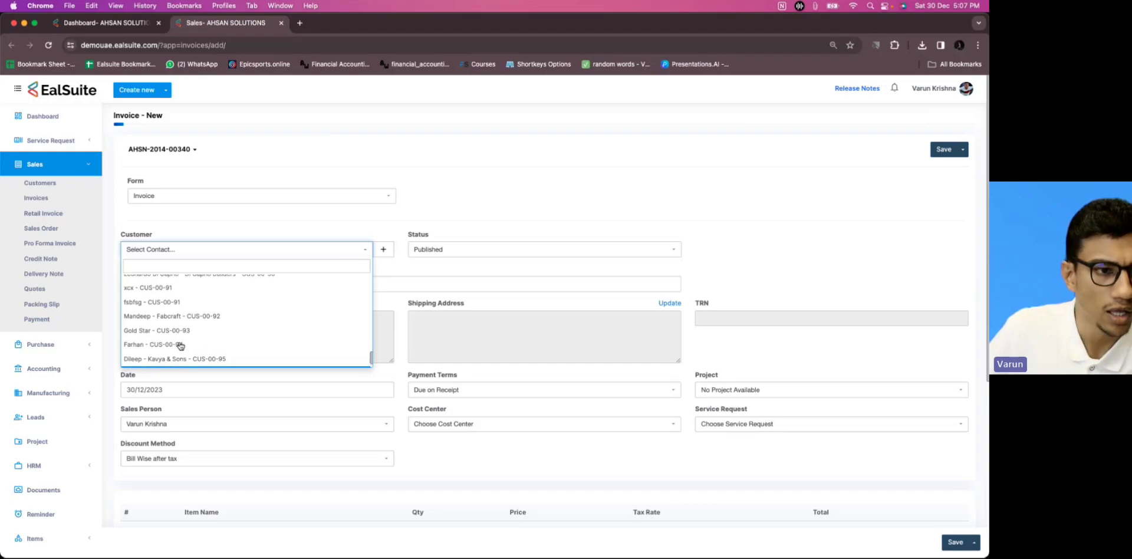
scroll(180, 345, "up", 6)
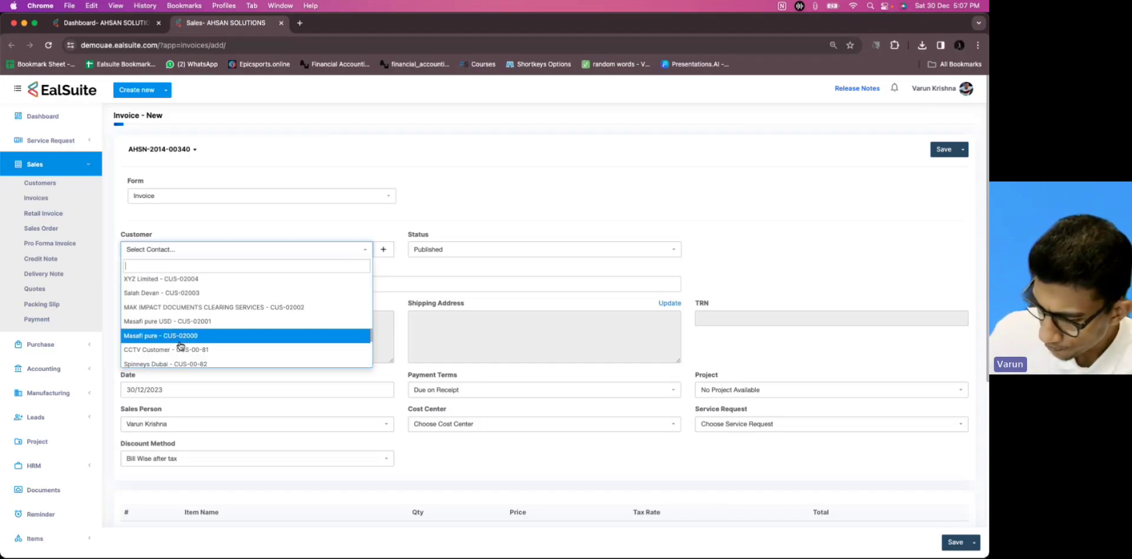
scroll(179, 345, "up", 10)
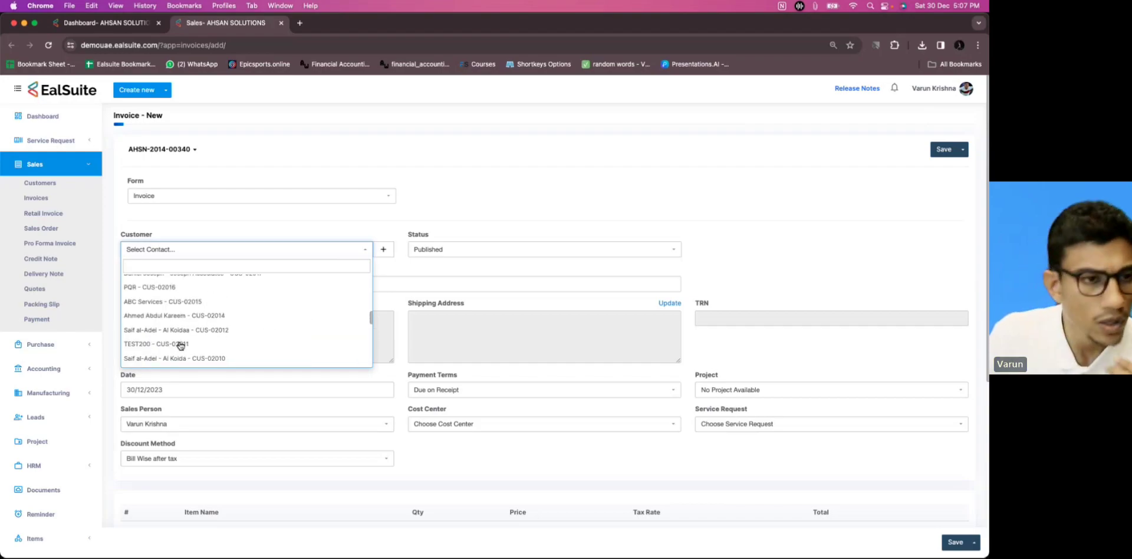
scroll(183, 304, "down", 10)
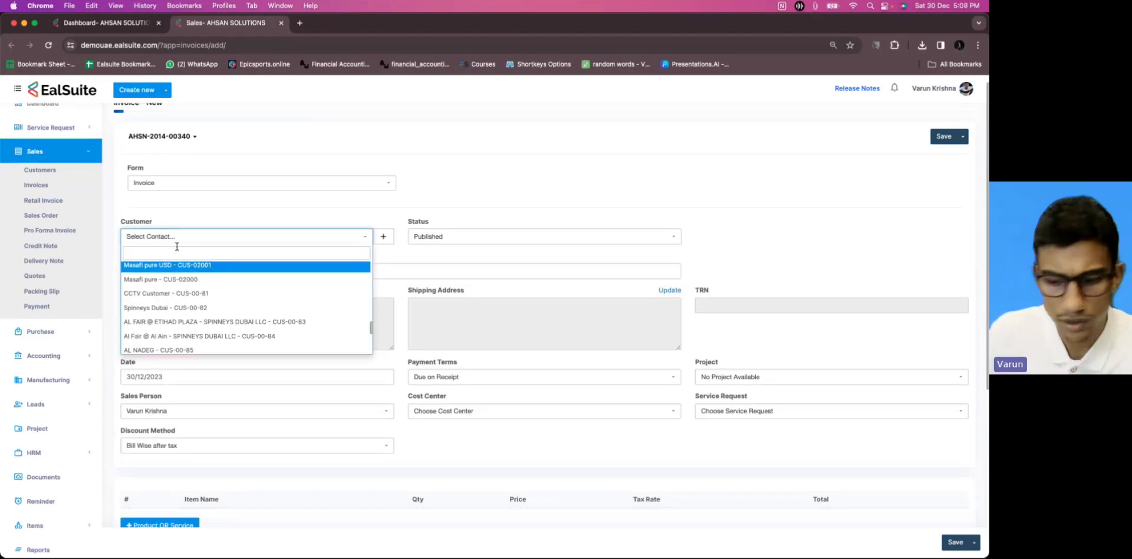
Step: Search the invoice's customer dropdown for "x", browse the unfiltered list again, and repeat the "x" search
type("x")
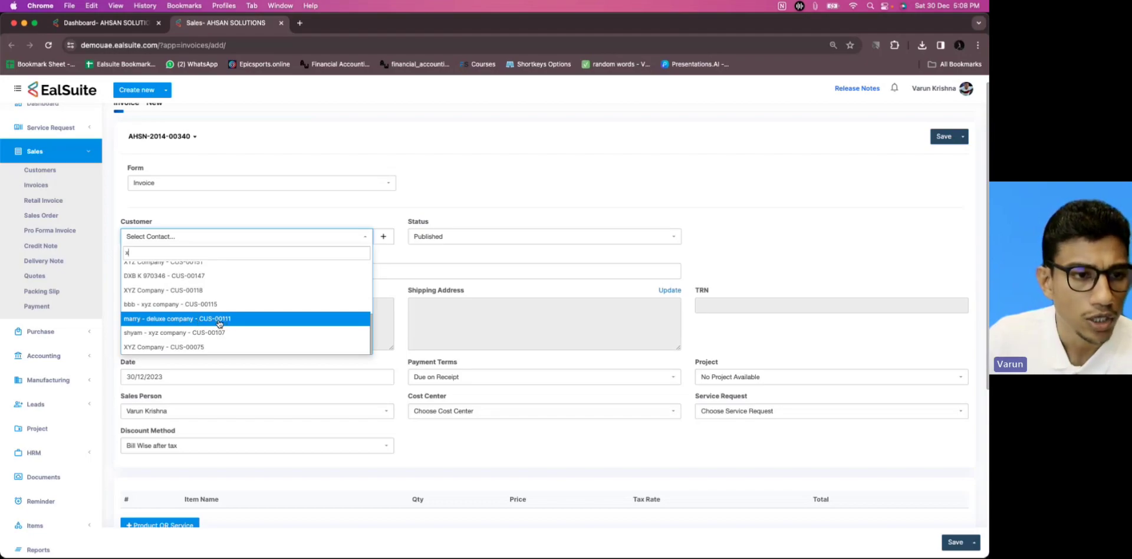
left_click(443, 197)
left_click(277, 240)
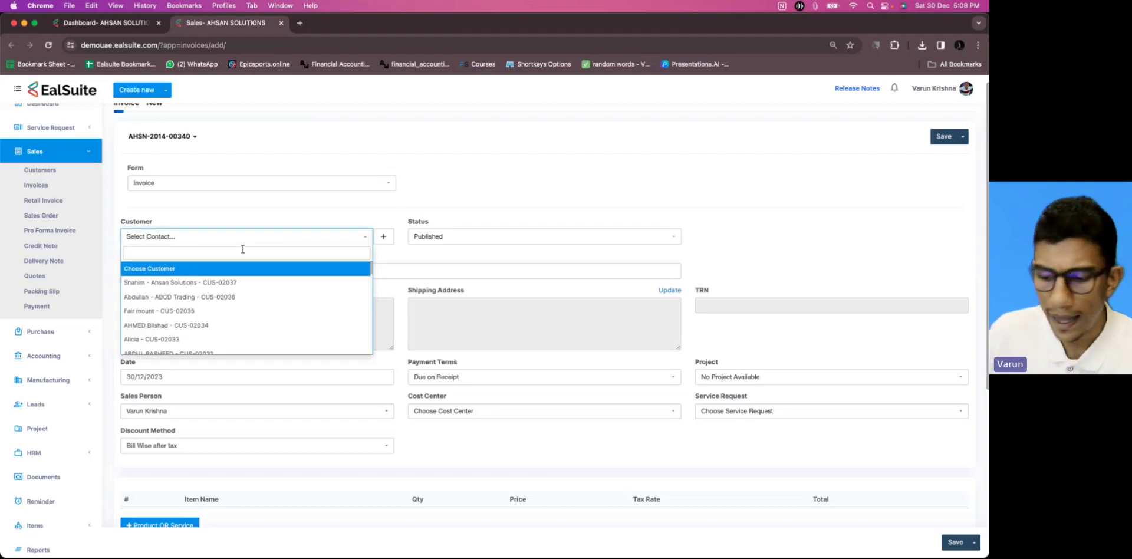
scroll(208, 288, "down", 6)
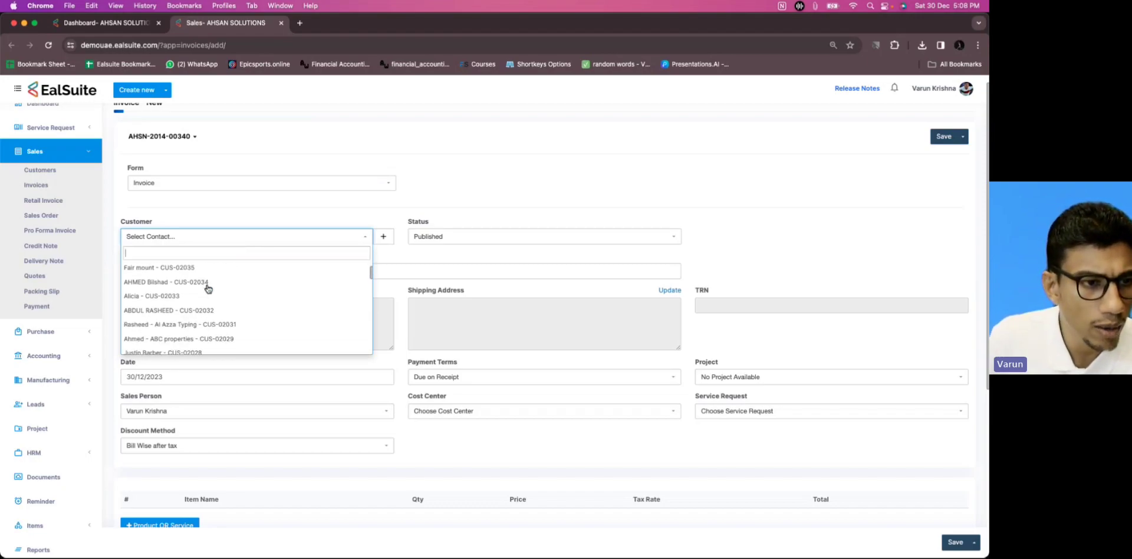
scroll(208, 289, "down", 9)
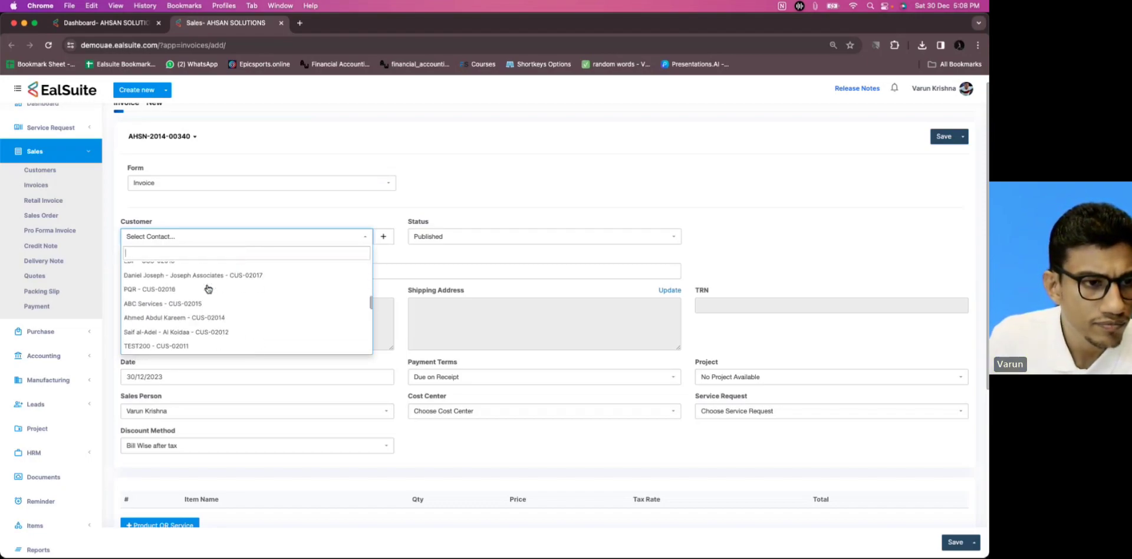
scroll(208, 289, "down", 10)
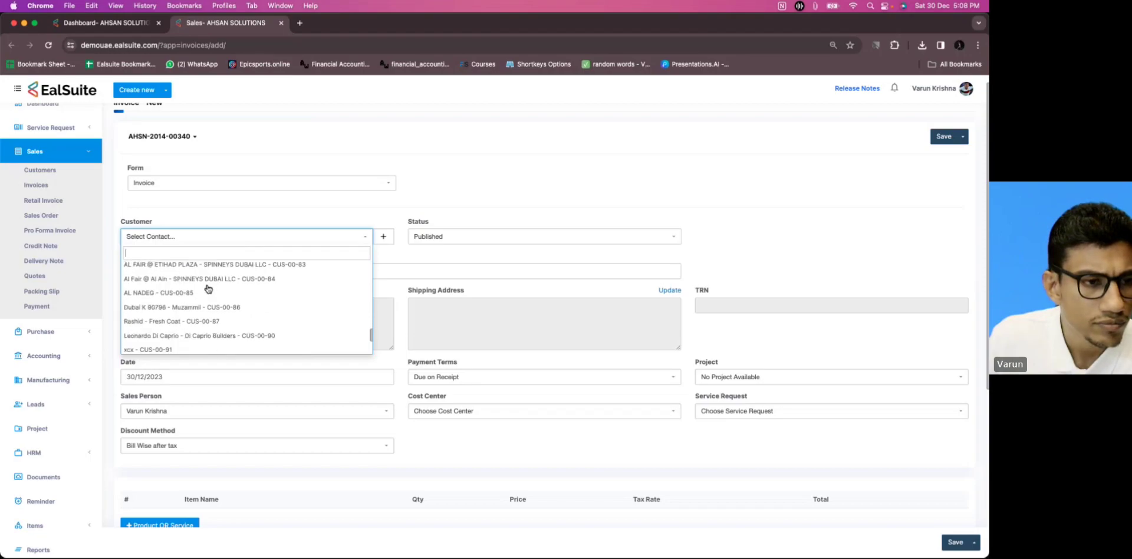
left_click(491, 188)
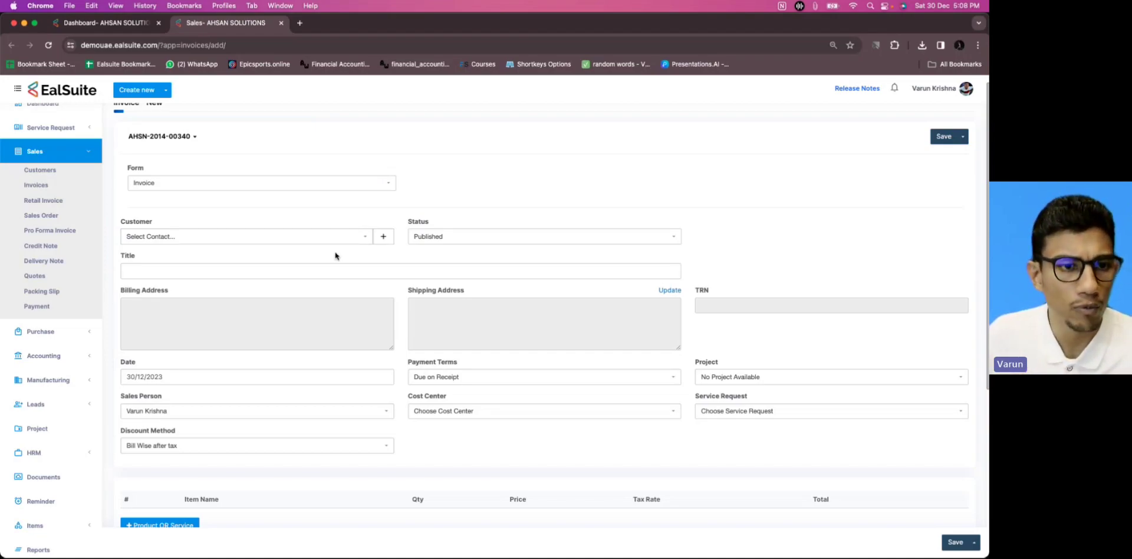
left_click(306, 242)
type("x")
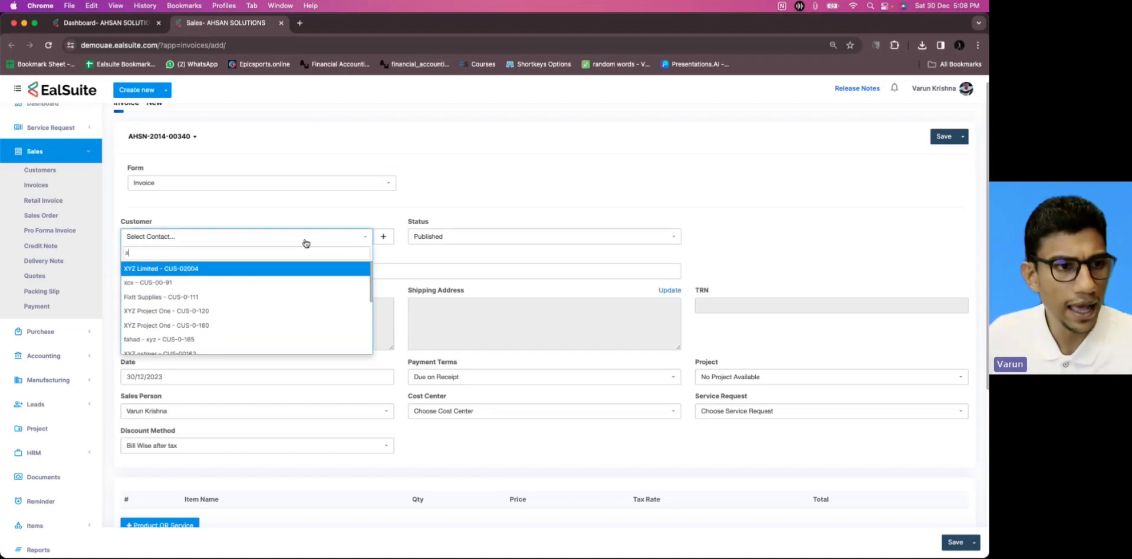
scroll(247, 280, "down", 5)
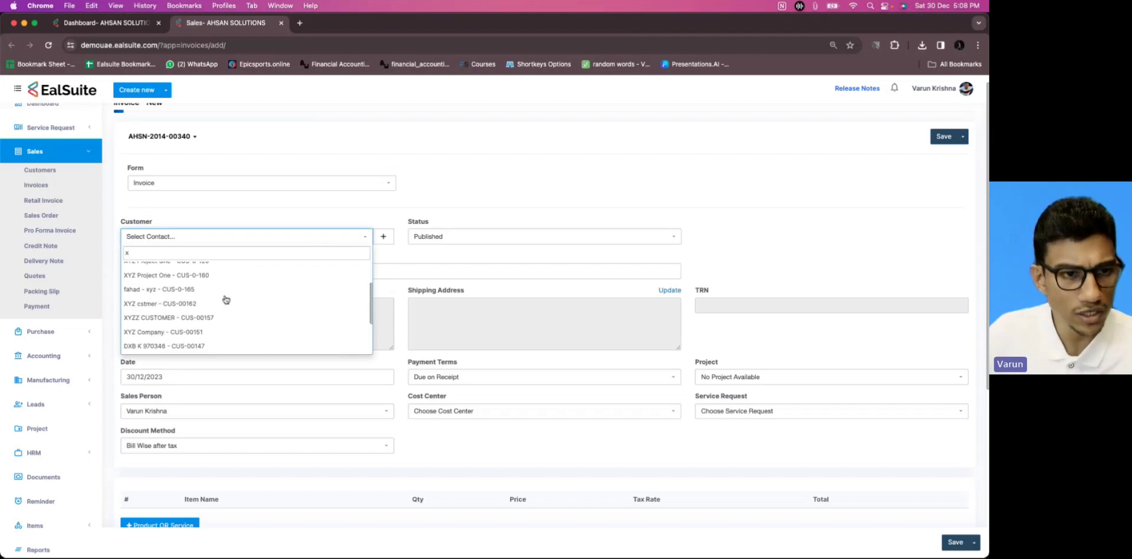
scroll(226, 300, "up", 5)
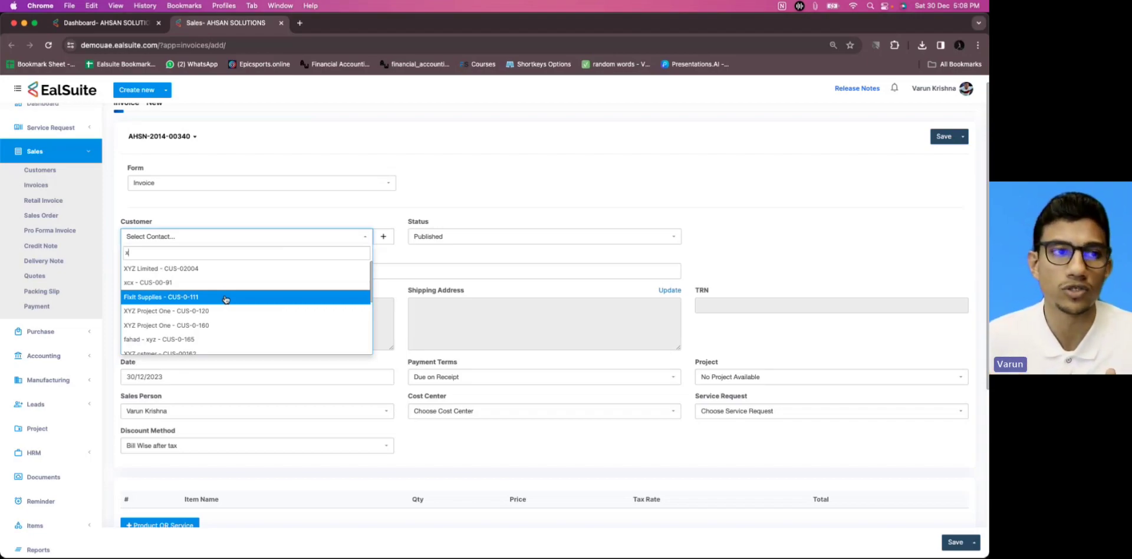
Step: Close the browser window with the unsaved invoice and advance the presentation to the Cleaner Custom Fields slide
left_click(13, 23)
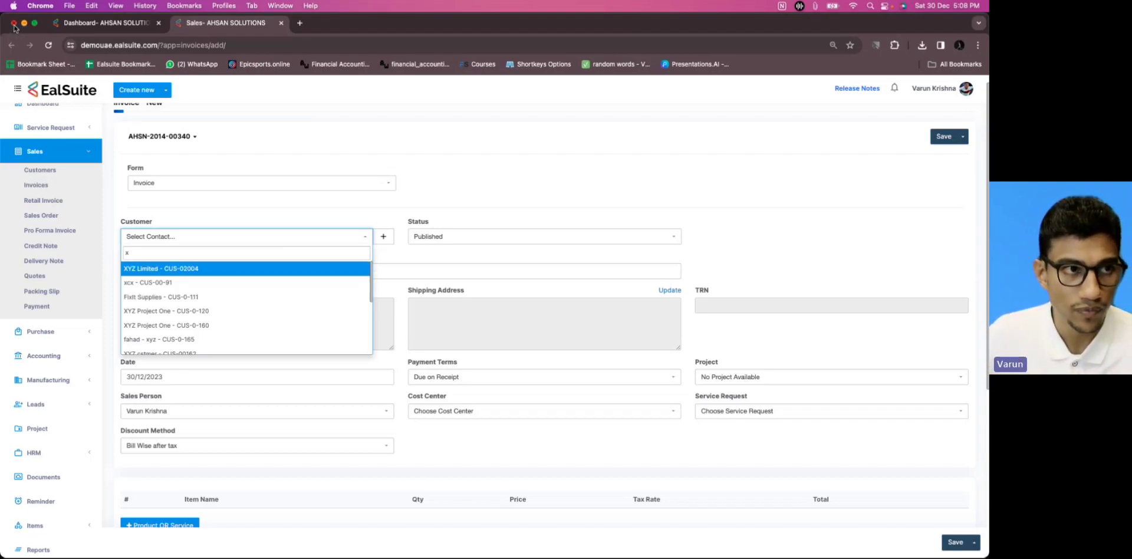
left_click(532, 220)
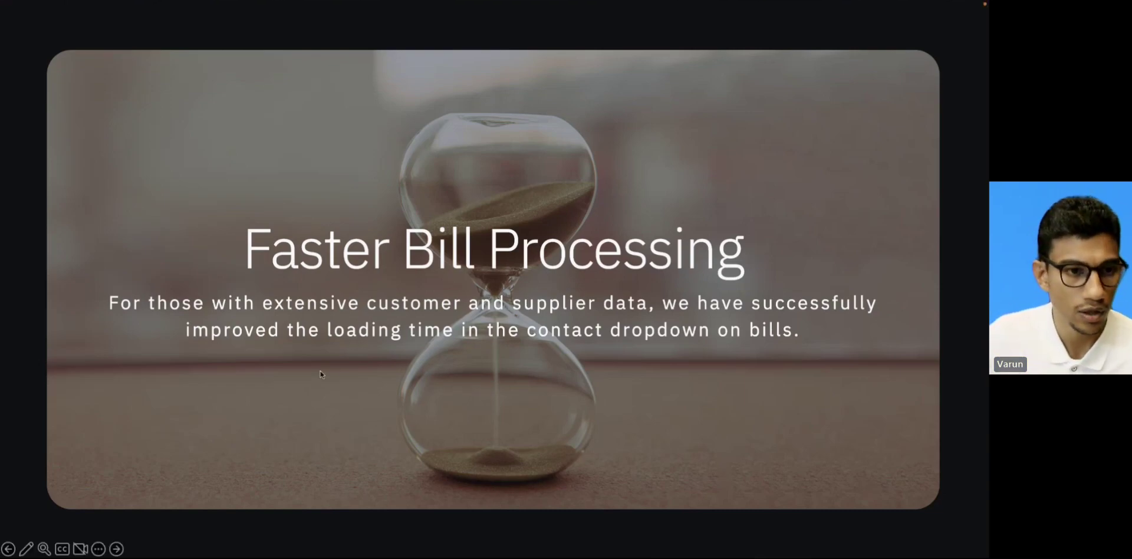
left_click(117, 549)
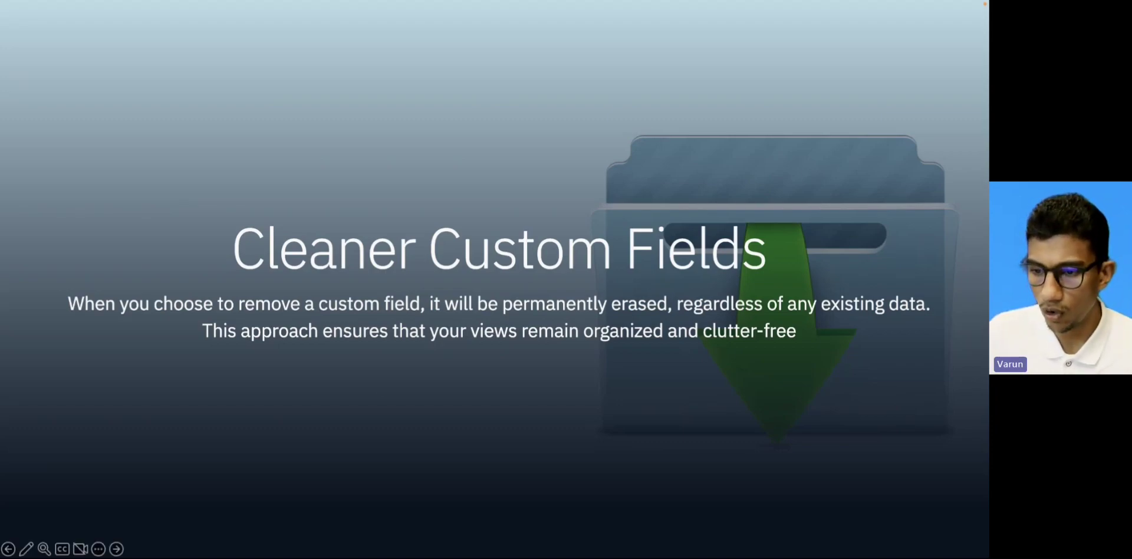
Step: Switch from the slideshow to Chrome and open the Custom Fields settings of the Head Office branch
left_click_drag(988, 100, 322, 84)
double_click(389, 89)
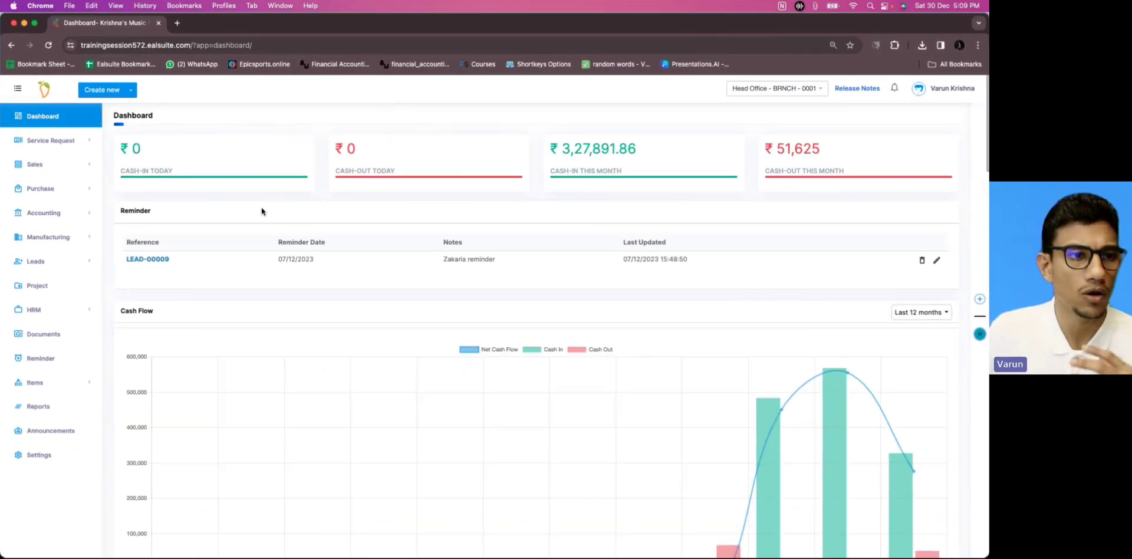
left_click(56, 455)
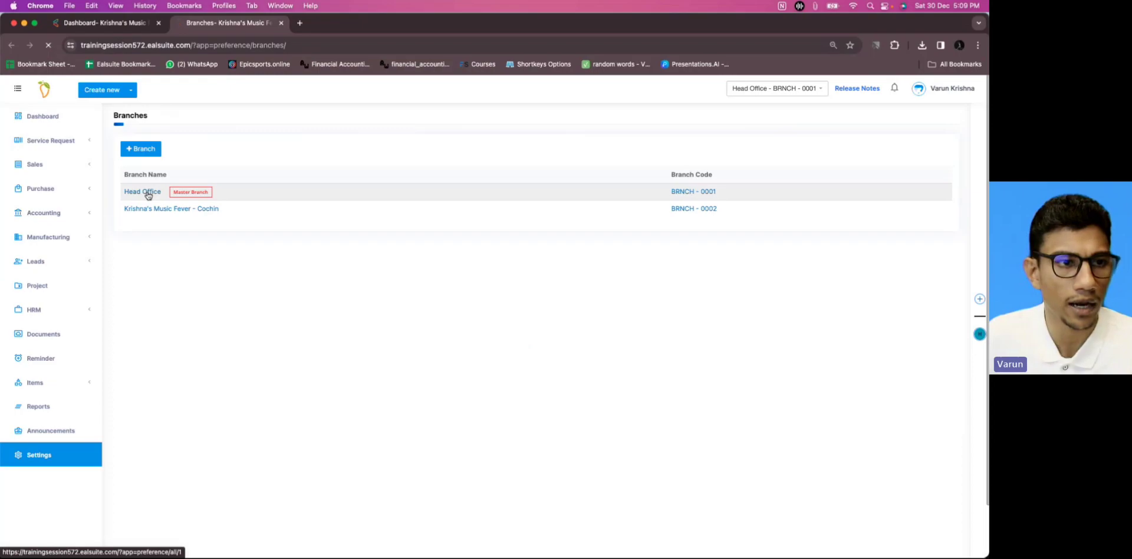
left_click(144, 192)
left_click(383, 247)
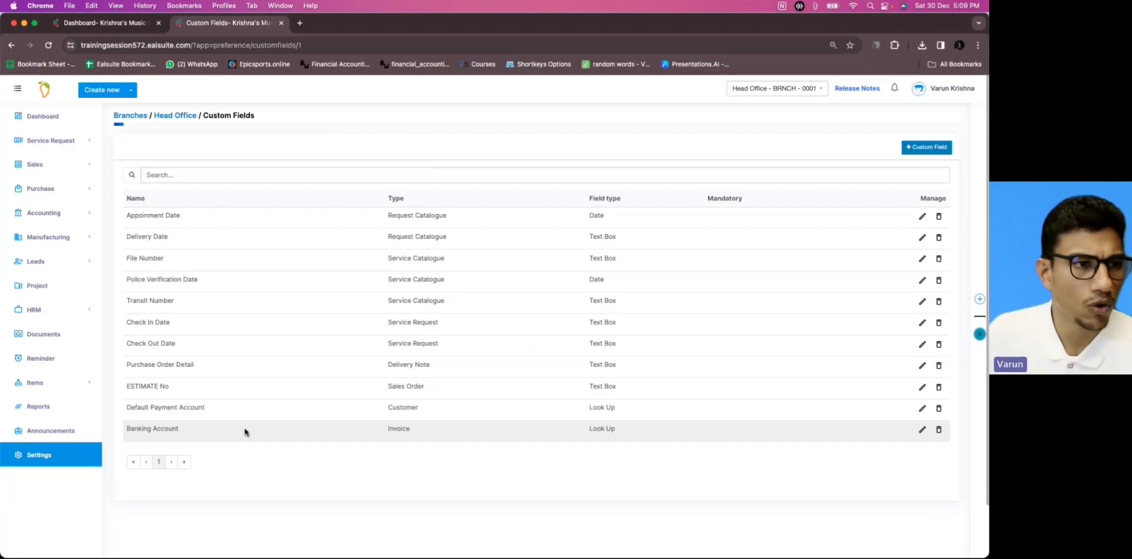
Step: Open the sales Customers list and the Invoices list in separate browser tabs
left_click(63, 171)
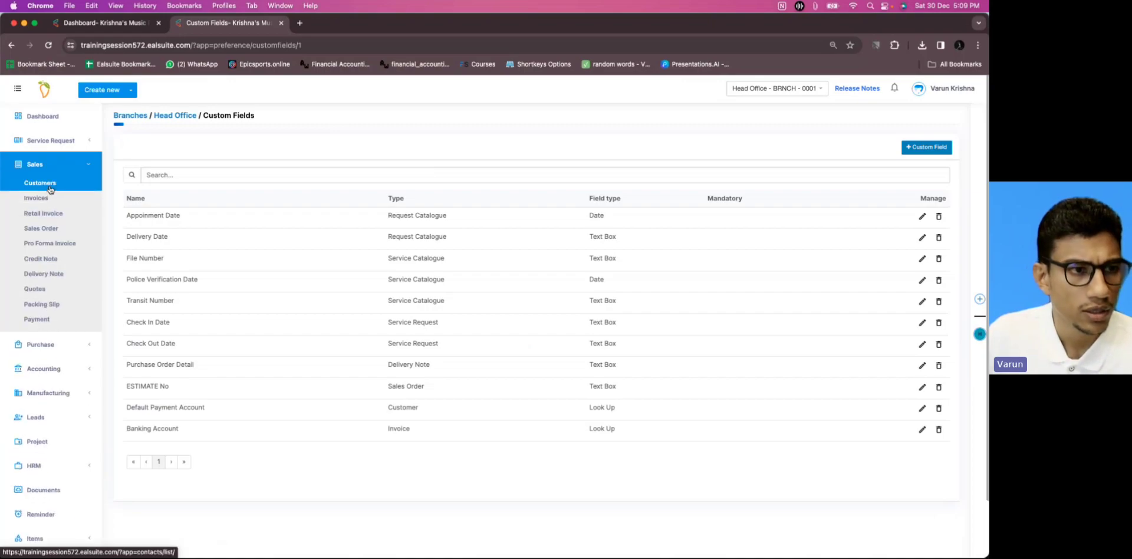
left_click(48, 187, "super")
left_click(49, 199, "super")
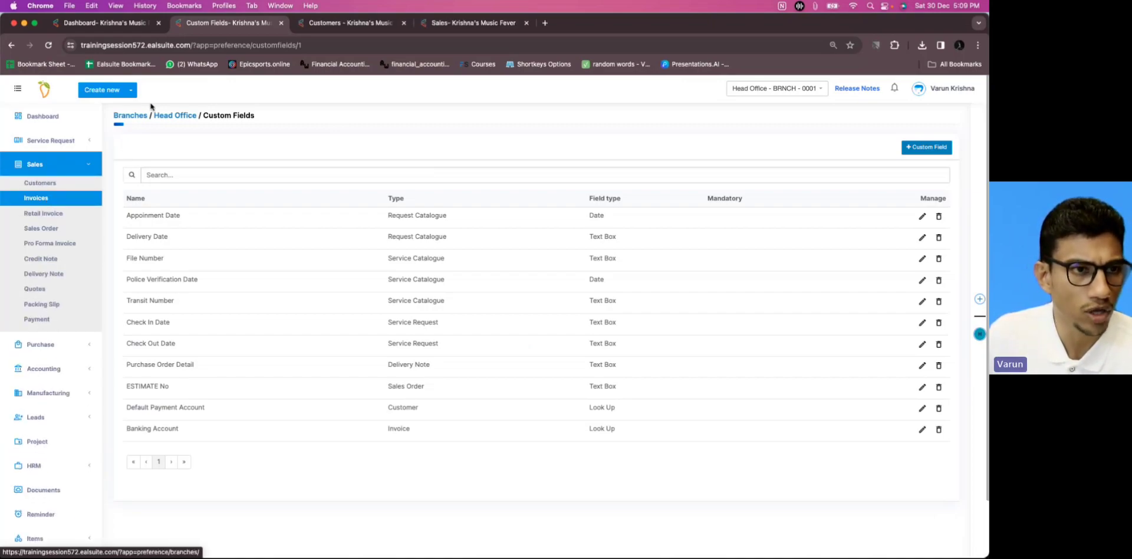
Step: Open the record of the customer created on 30/12/2023 and examine its Custom Fields section
left_click(361, 25)
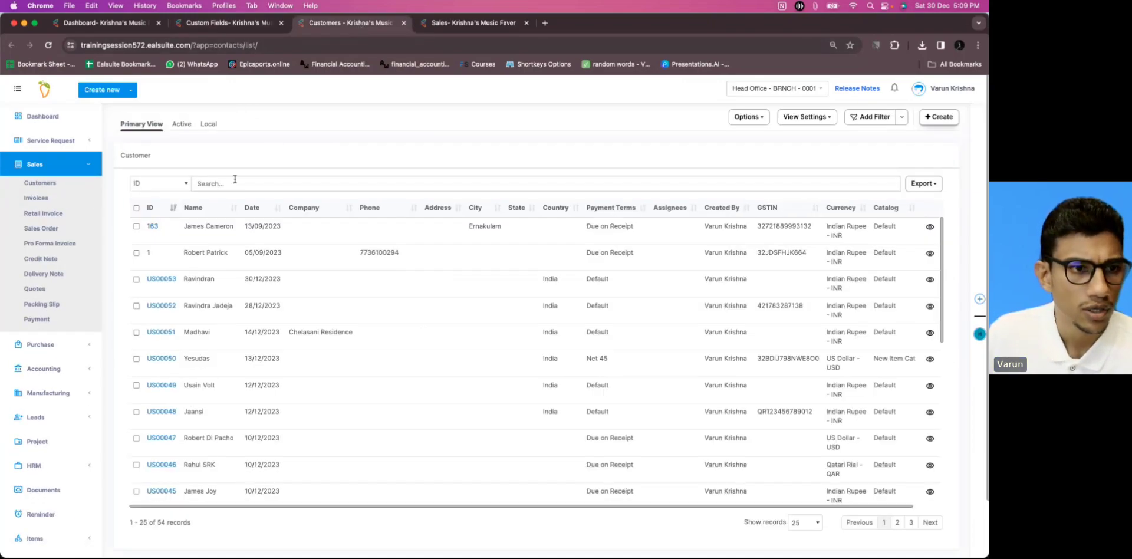
left_click(168, 280)
scroll(260, 476, "down", 2)
scroll(260, 476, "down", 1)
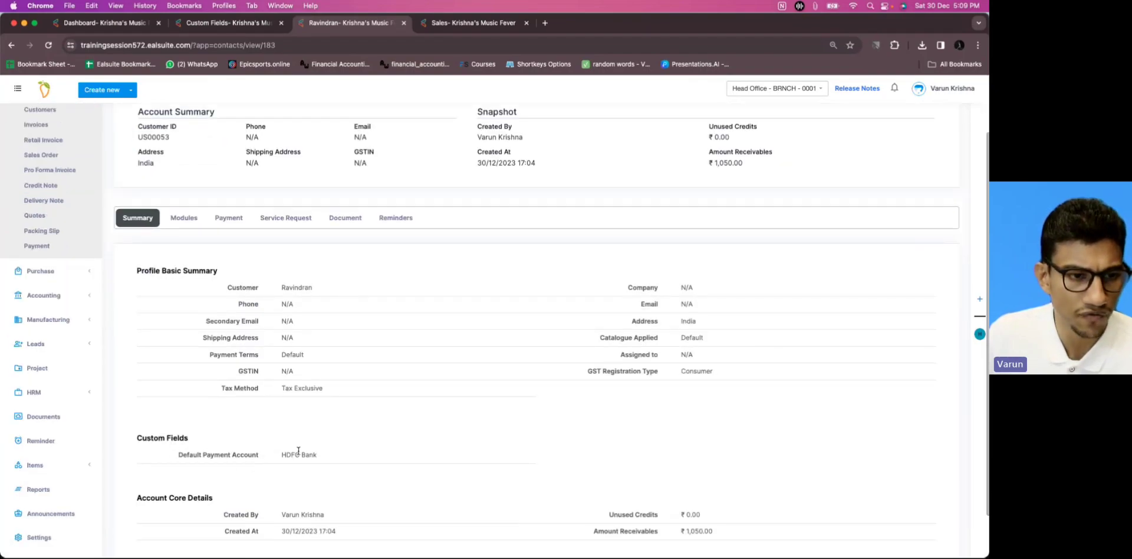
Step: Open the invoice dated 30/12/2023 to view its custom fields, and delete the Default Payment Account customer custom field
left_click(425, 29)
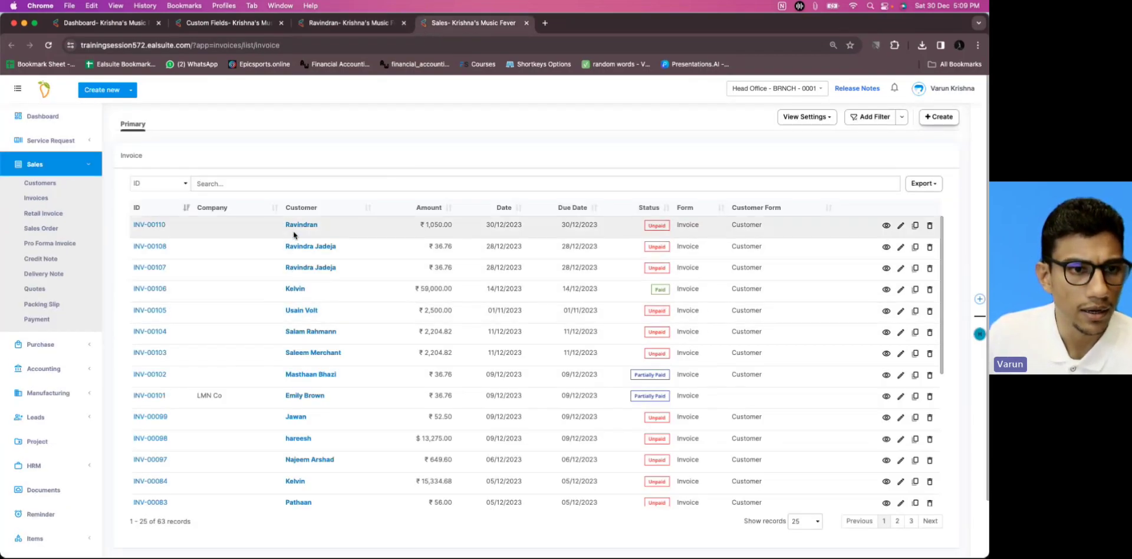
left_click(145, 228)
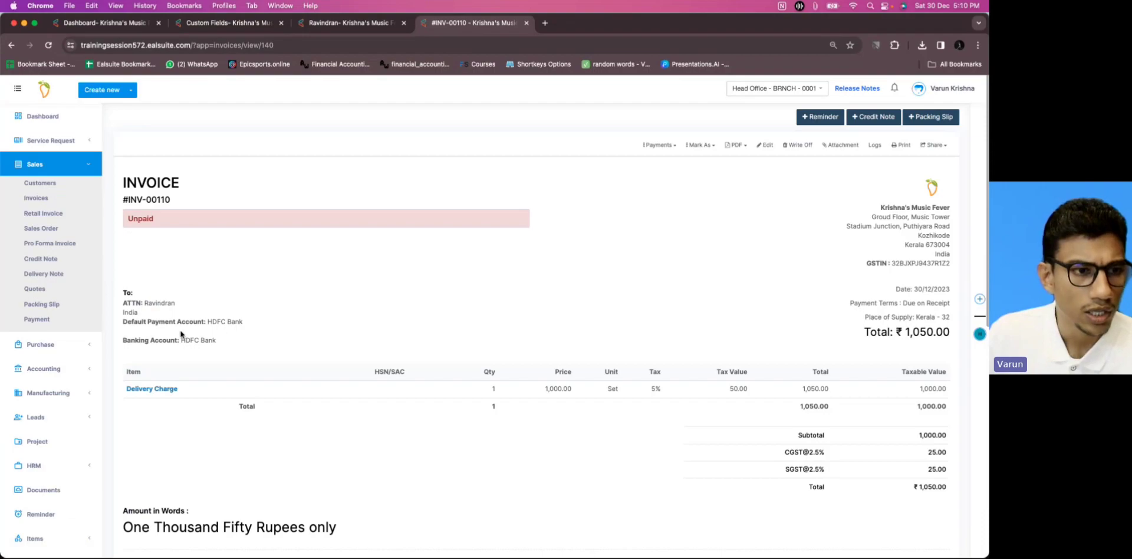
left_click(221, 22)
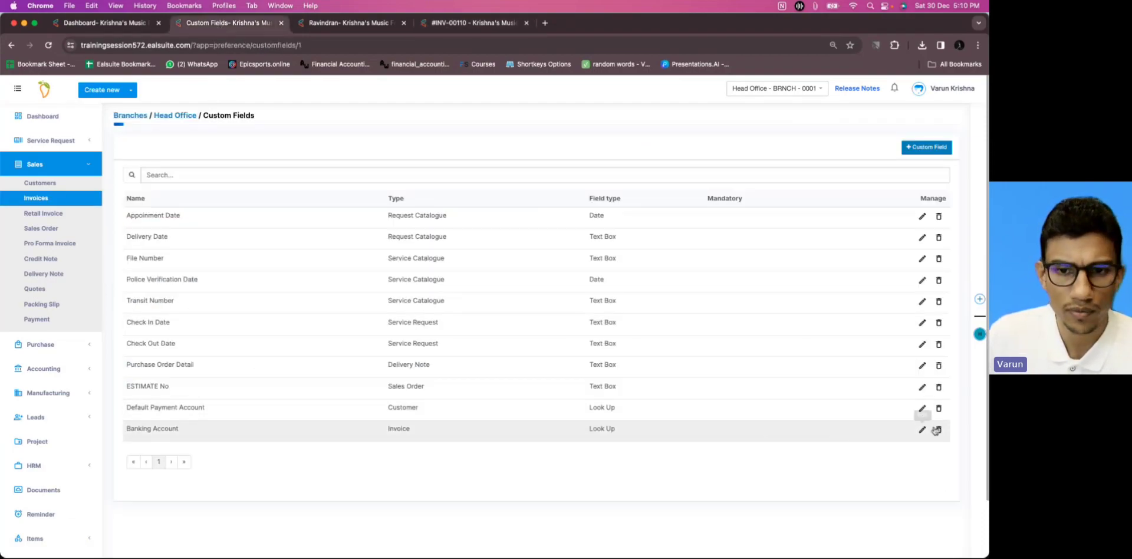
left_click(923, 410)
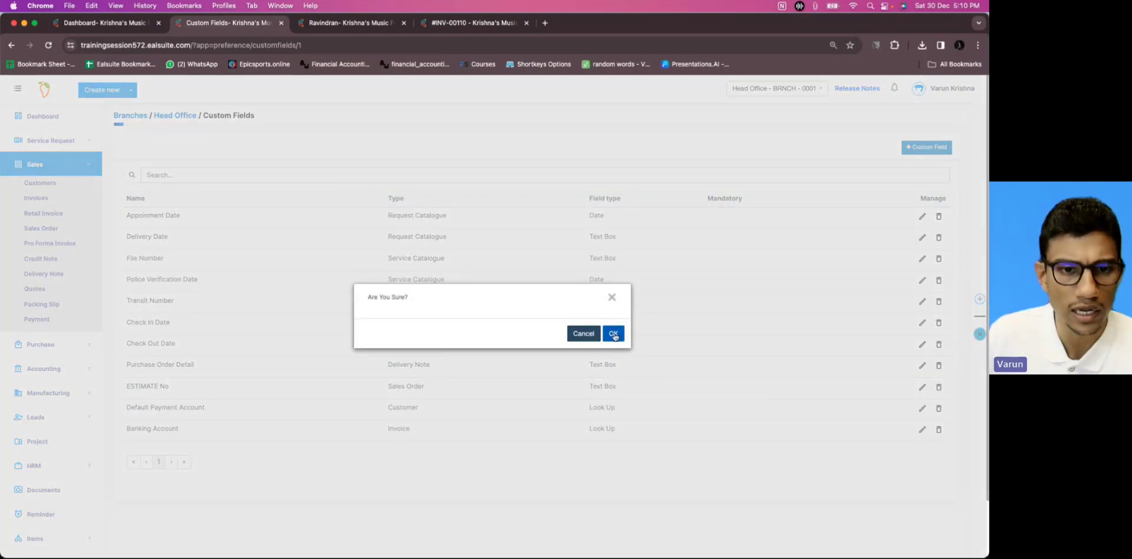
left_click(616, 331)
Step: Reload the customer record and the invoice to check whether the Default Payment Account field still appears
left_click(358, 30)
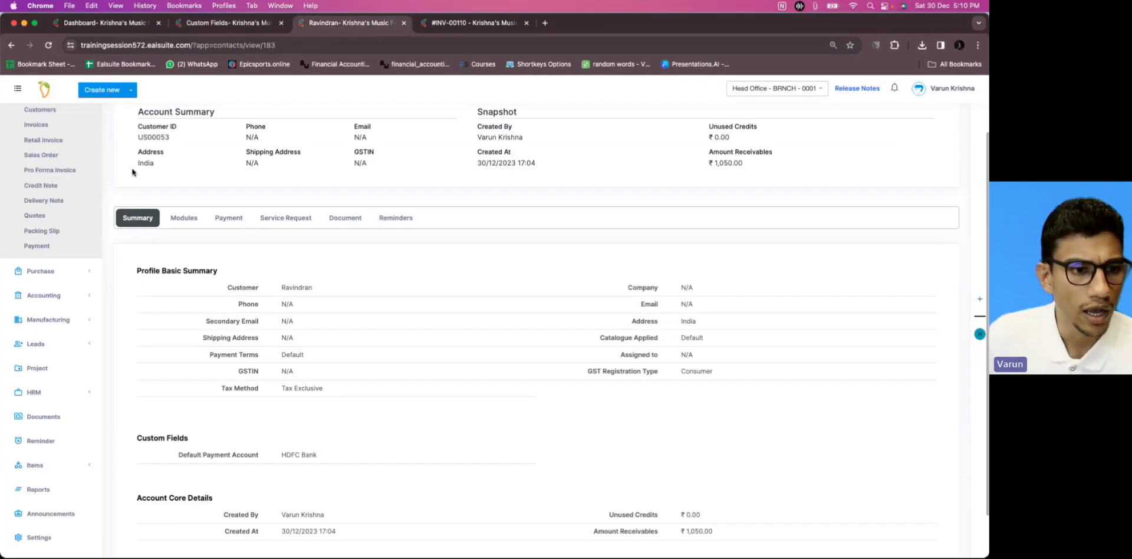
left_click(49, 47)
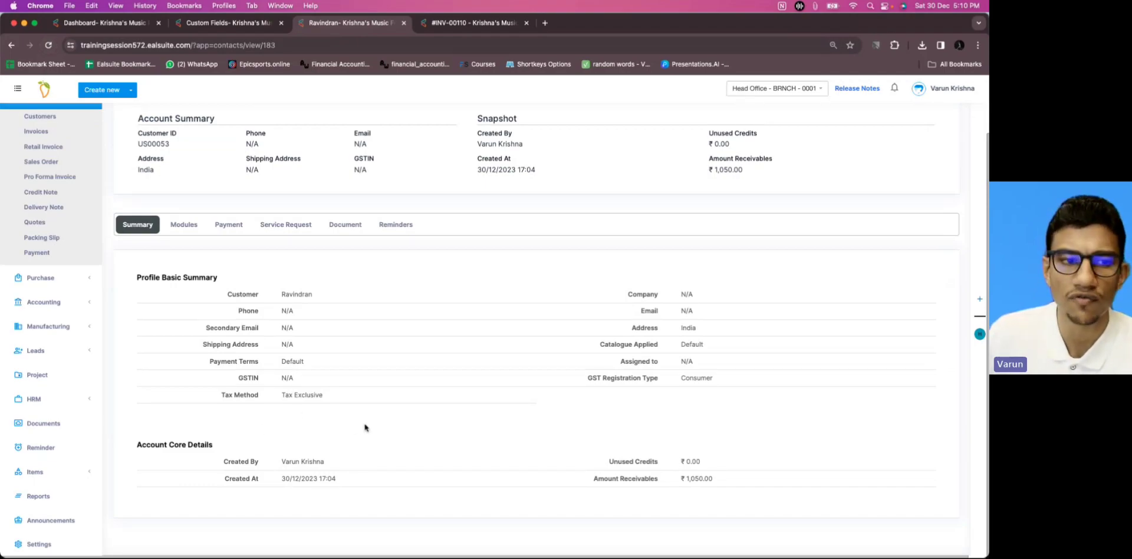
left_click(421, 30)
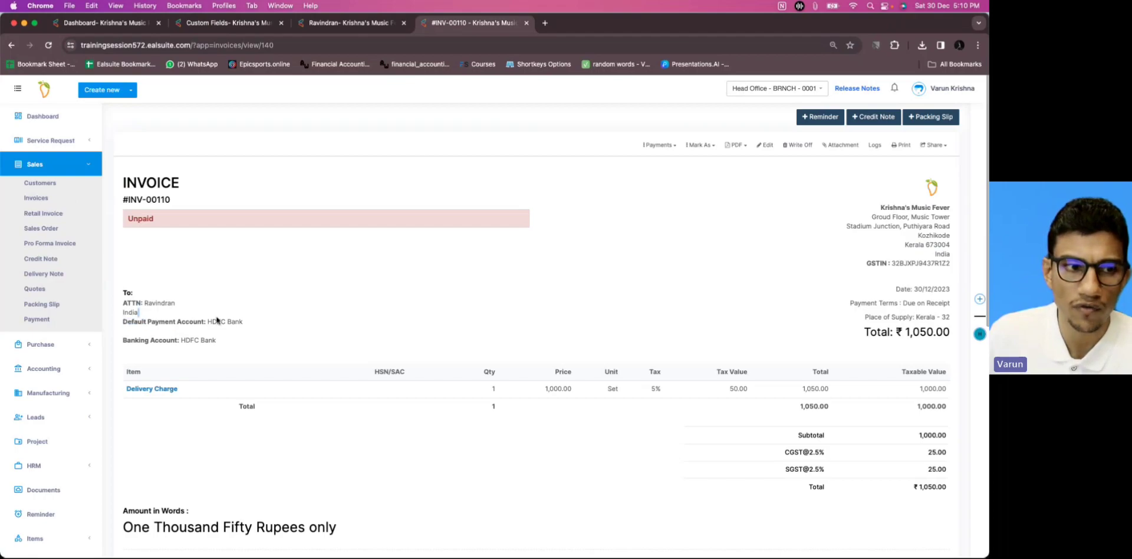
left_click(48, 44)
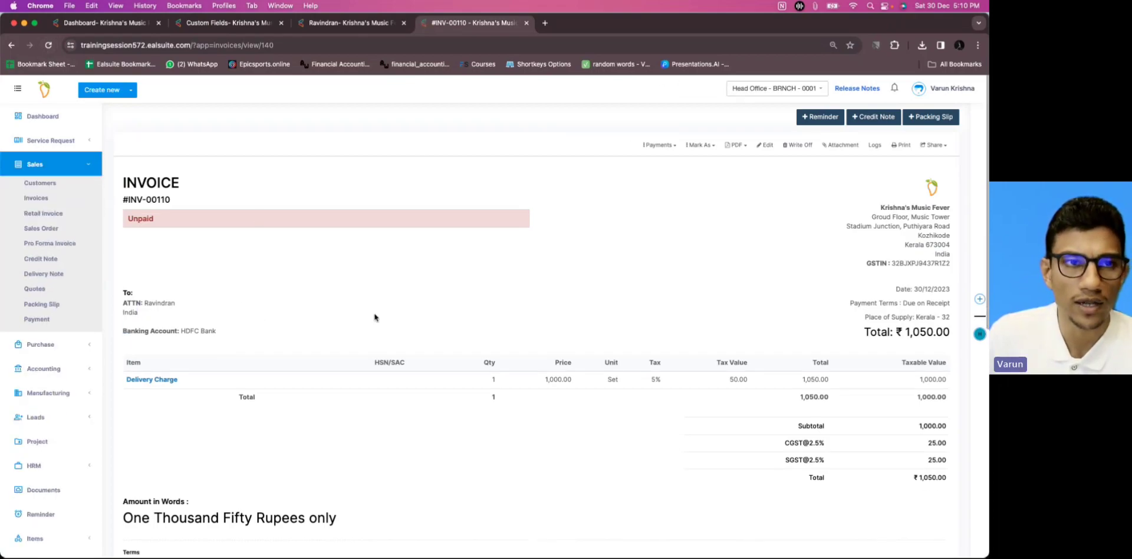
Step: Delete the Banking Account invoice field from the Head Office custom fields
key("super+2")
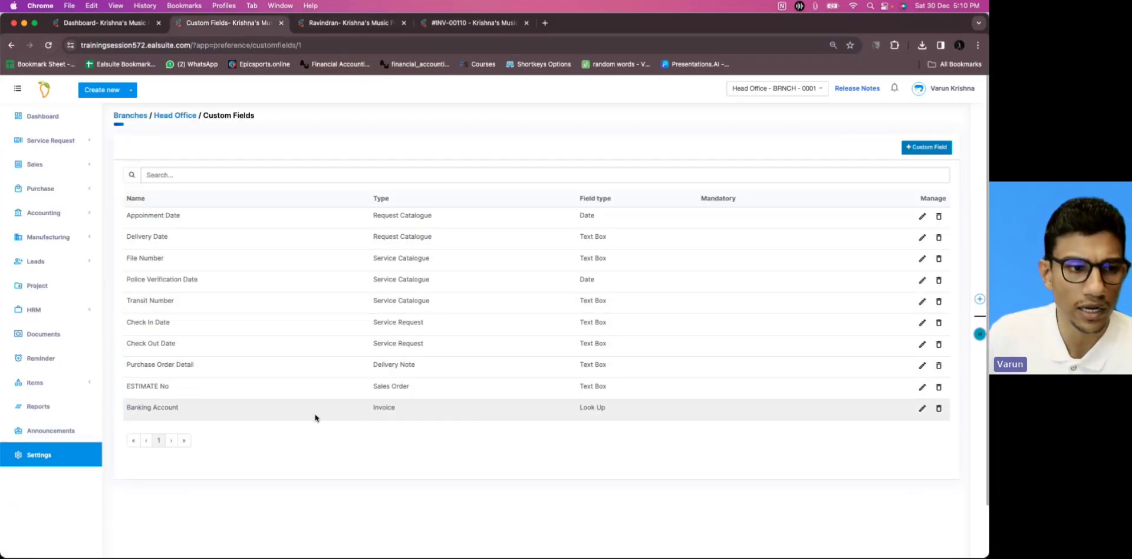
left_click(939, 408)
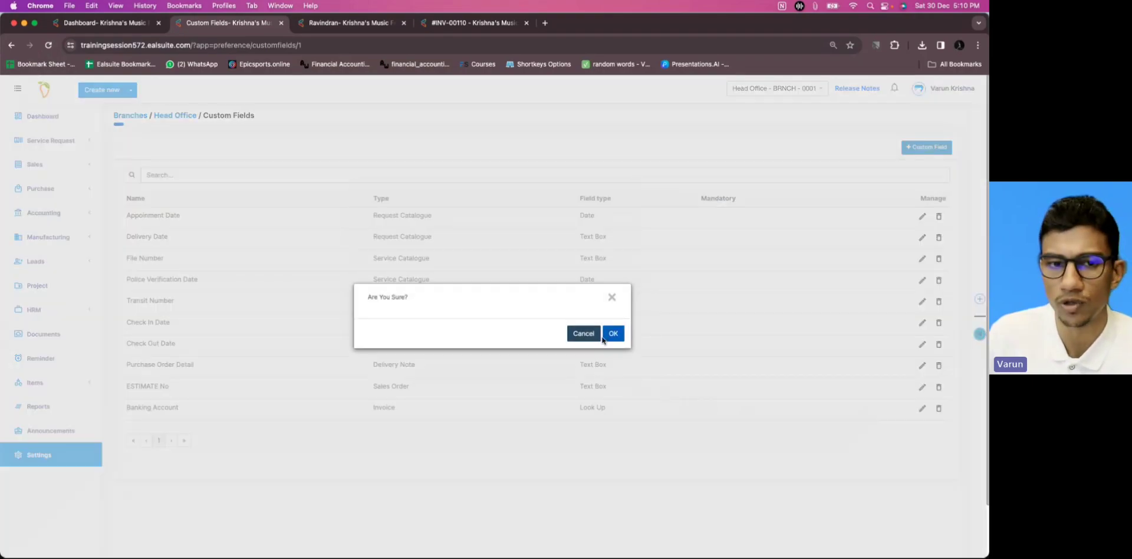
left_click(608, 335)
Step: Revisit the customer record and invoice, and advance the presentation to the More Ways to Filter Items slide
left_click(314, 24)
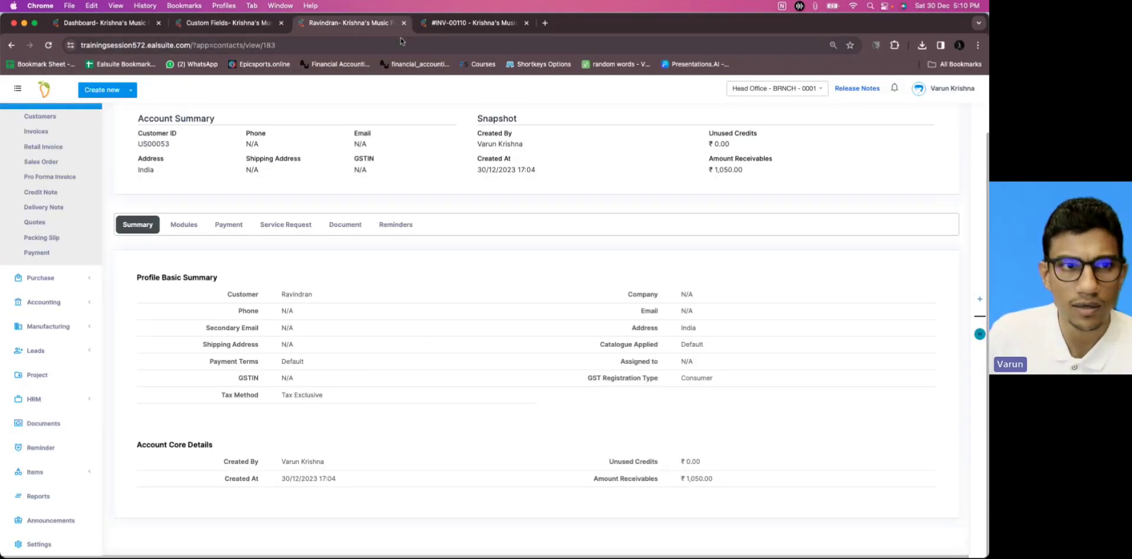
left_click(429, 29)
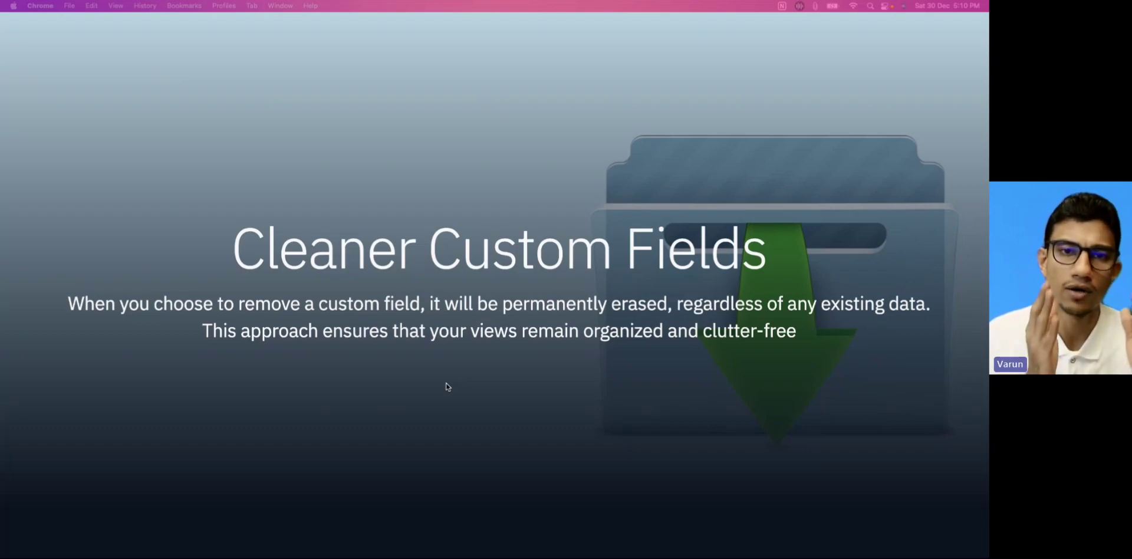
mouse_move(336, 366)
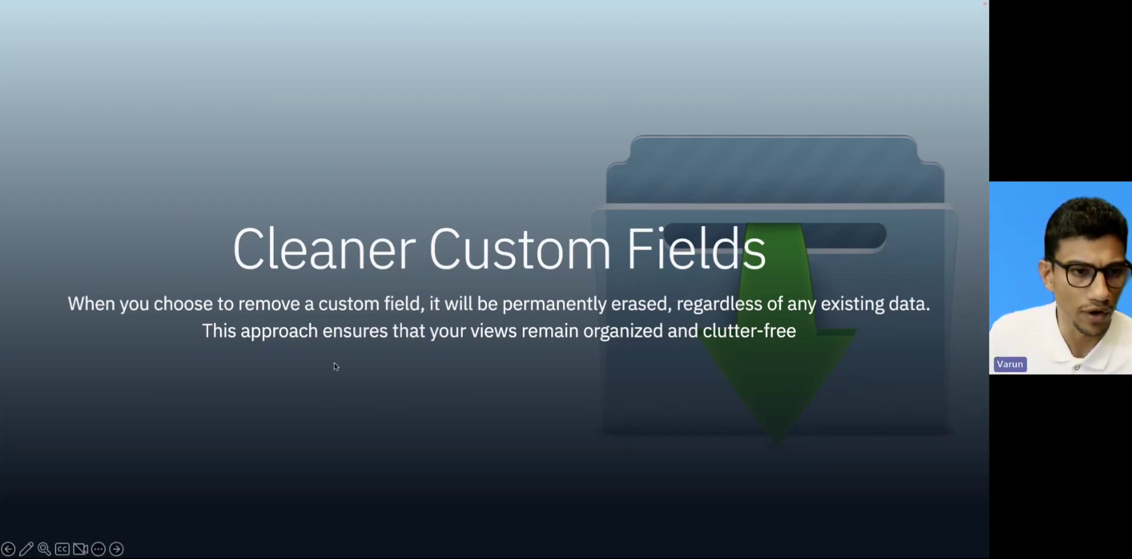
left_click(116, 549)
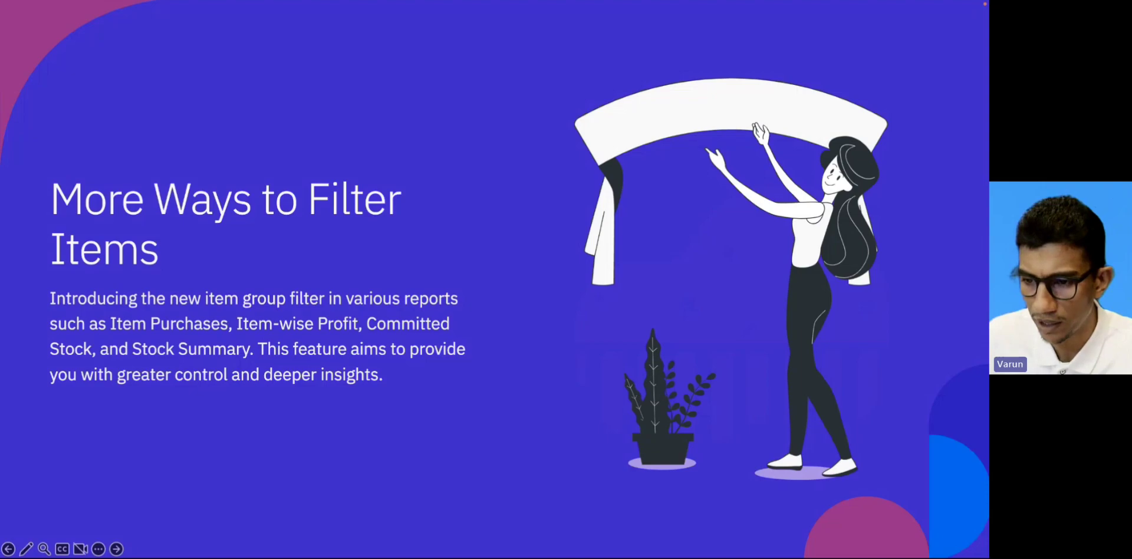
Step: Switch from the slideshow to Chrome and open the Item Purchases report
key("super+Tab")
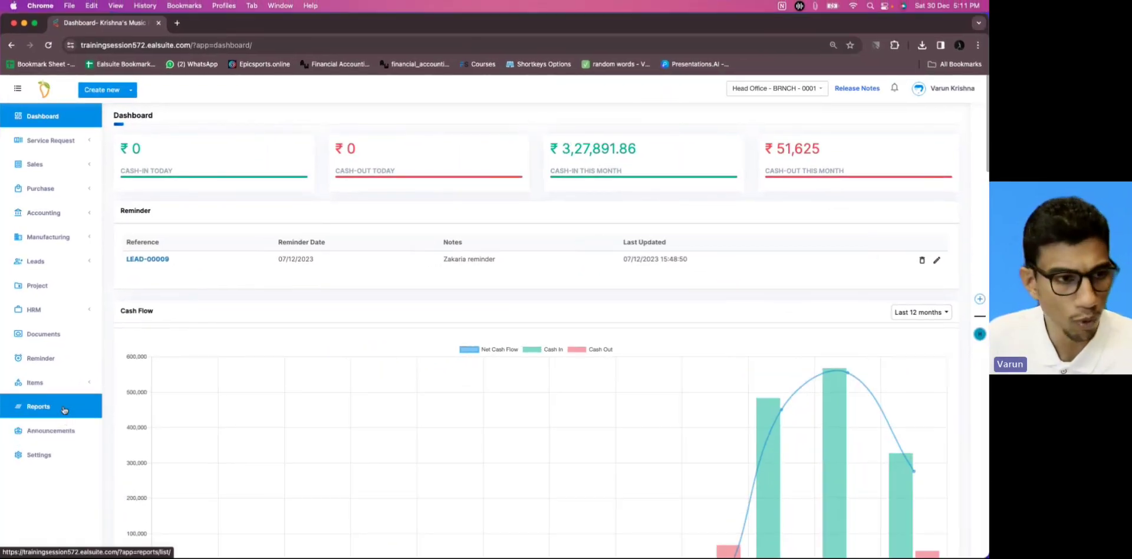
left_click(67, 408)
left_click(178, 151)
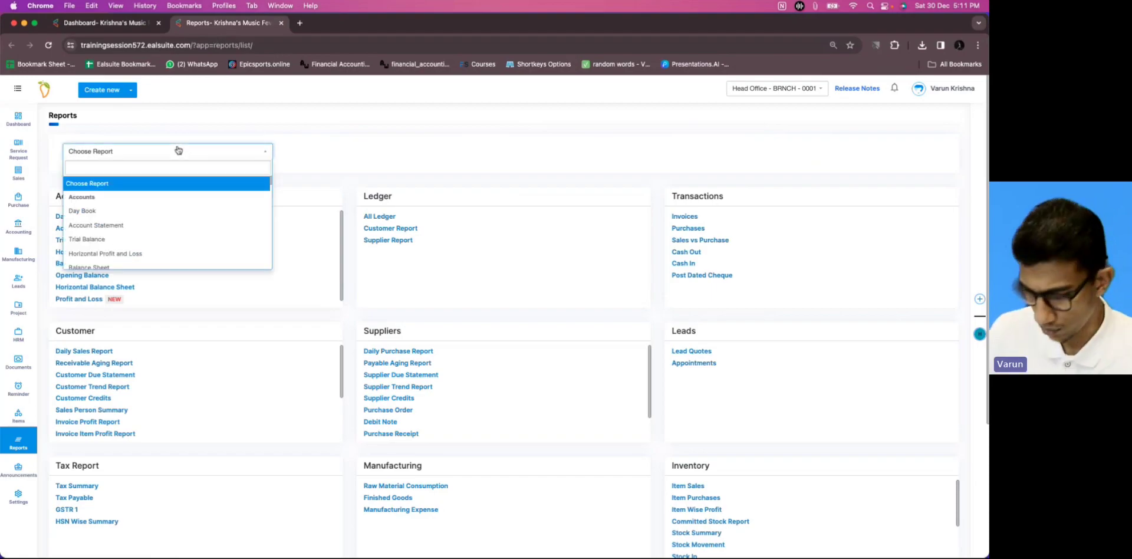
type("item")
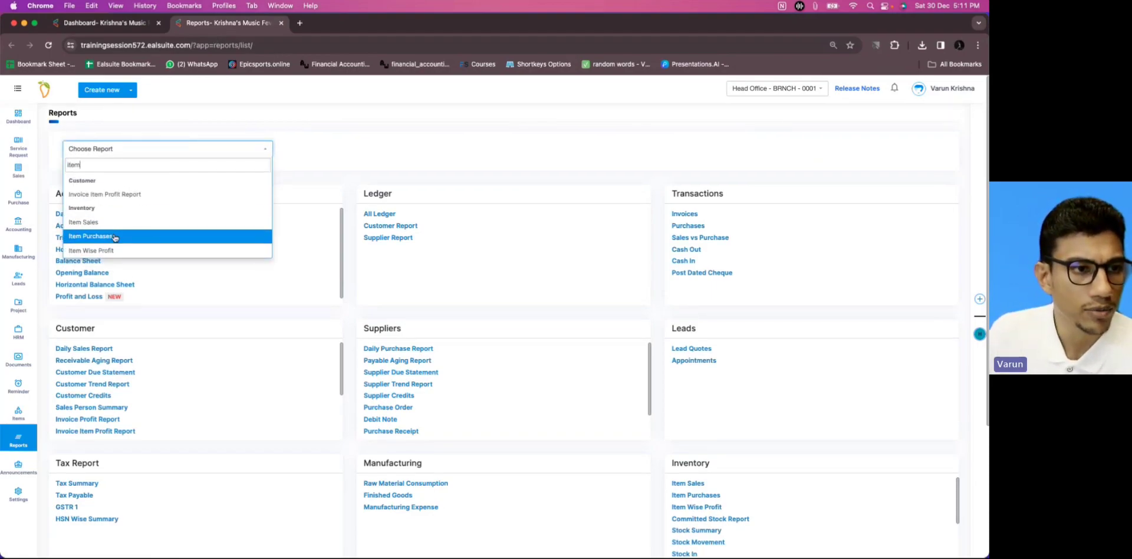
left_click(156, 238)
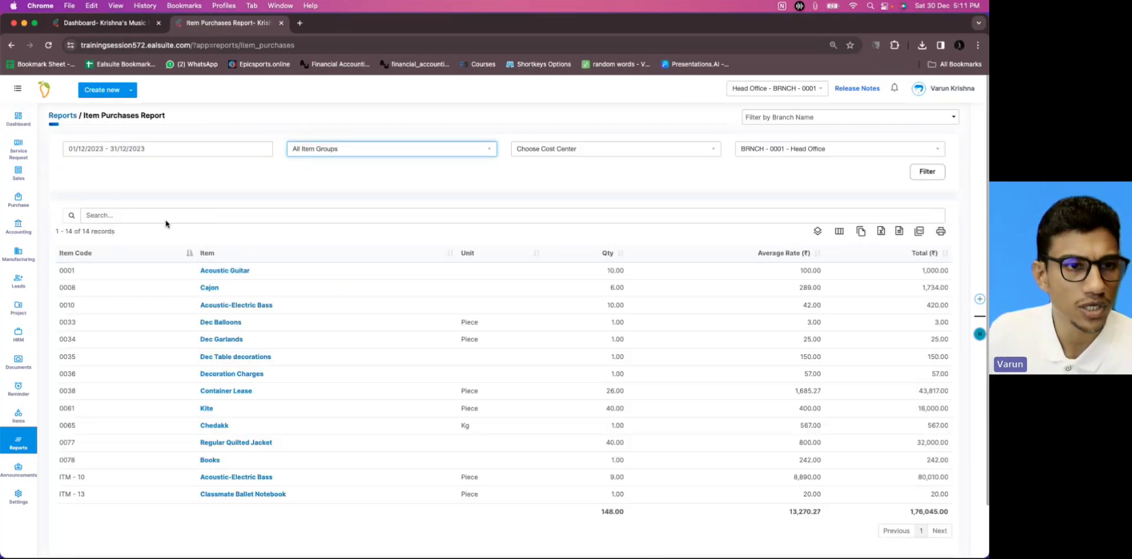
Step: Filter the Item Purchases report by the Electric Instruments item group, and again by String Instruments
left_click(379, 152)
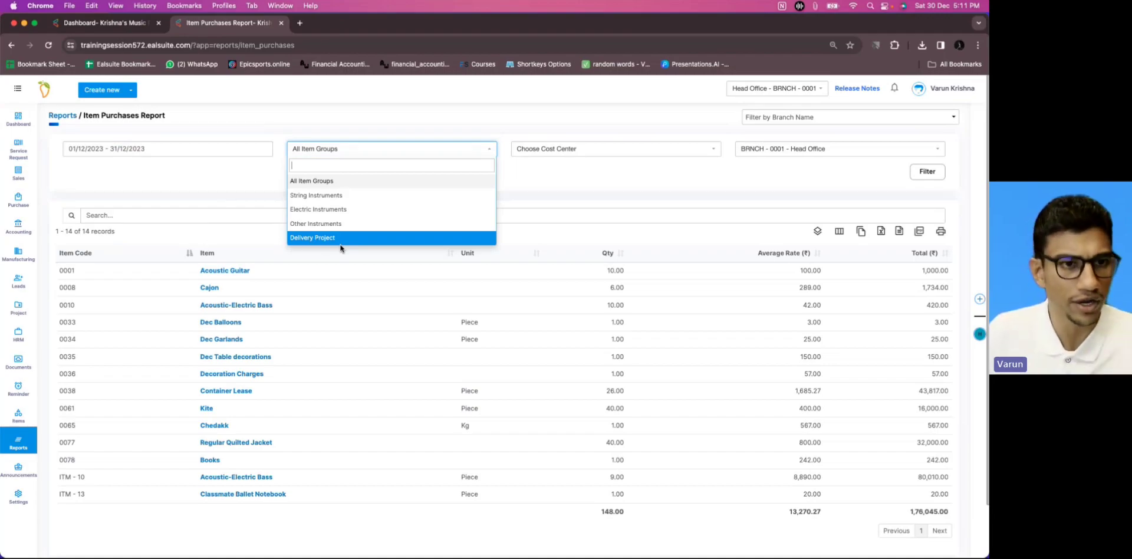
left_click(338, 210)
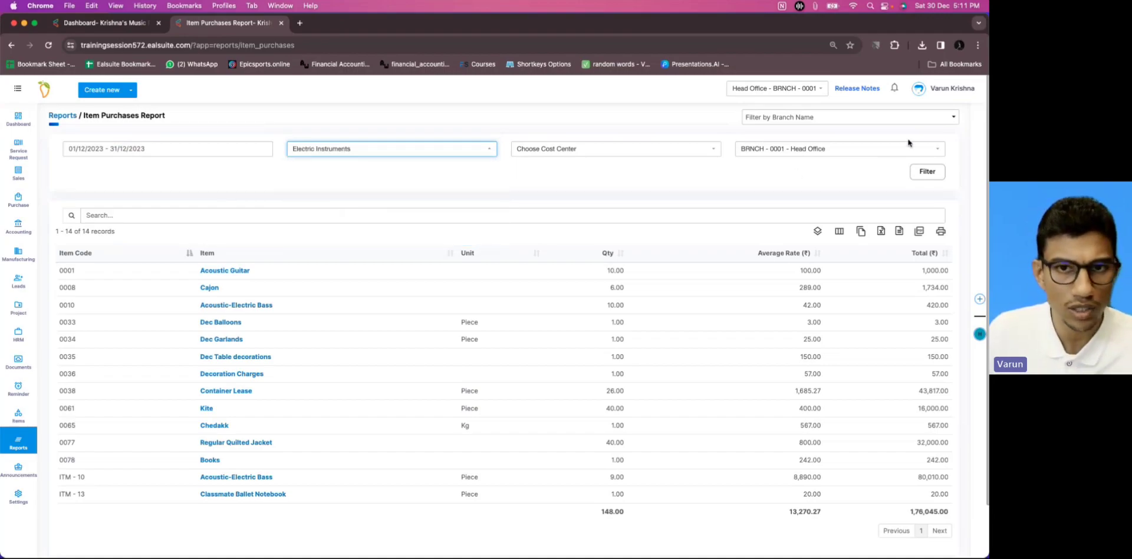
left_click(926, 172)
left_click(433, 154)
left_click(380, 193)
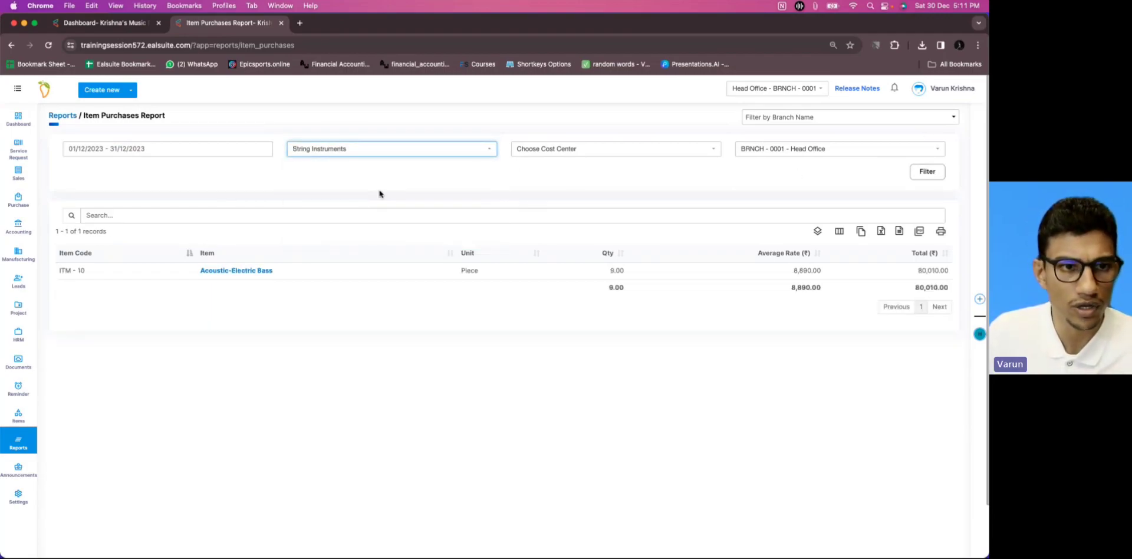
left_click(930, 171)
Step: Set the Item Purchases date range to This Fiscal Year and apply it with the String Instruments group
left_click(373, 150)
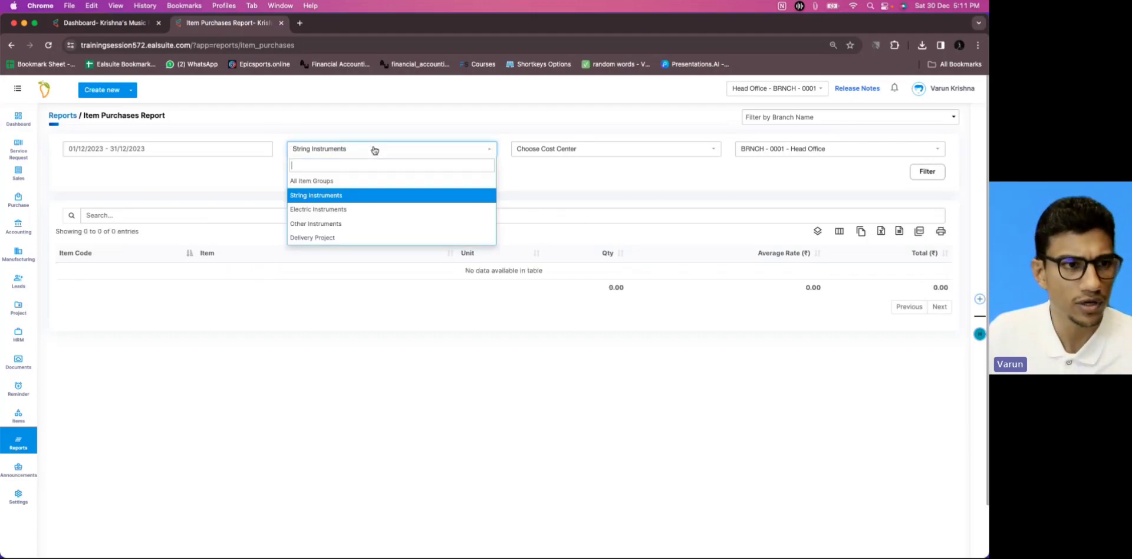
left_click(189, 151)
left_click(120, 235)
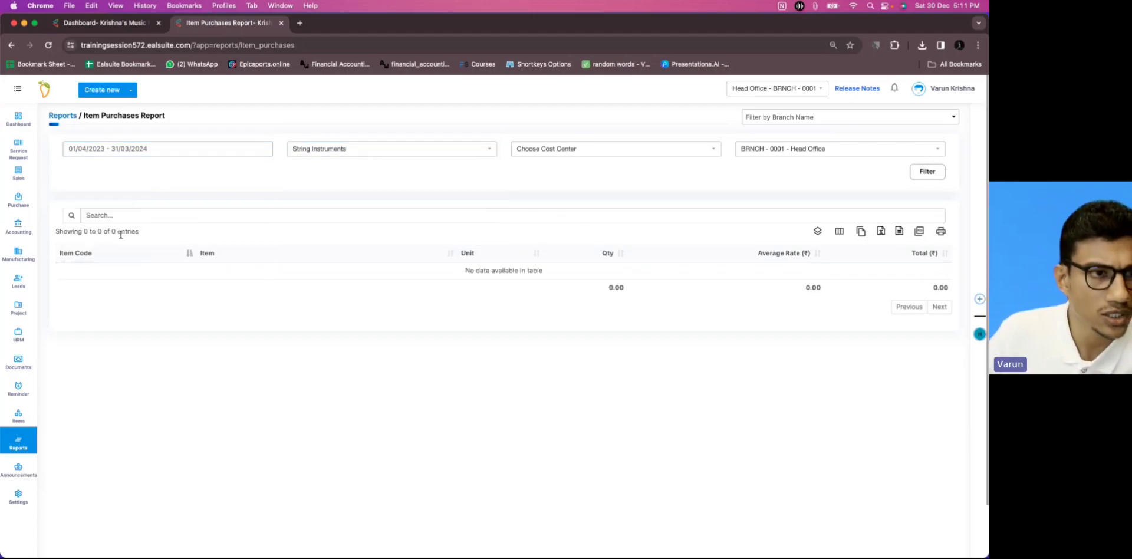
left_click(927, 172)
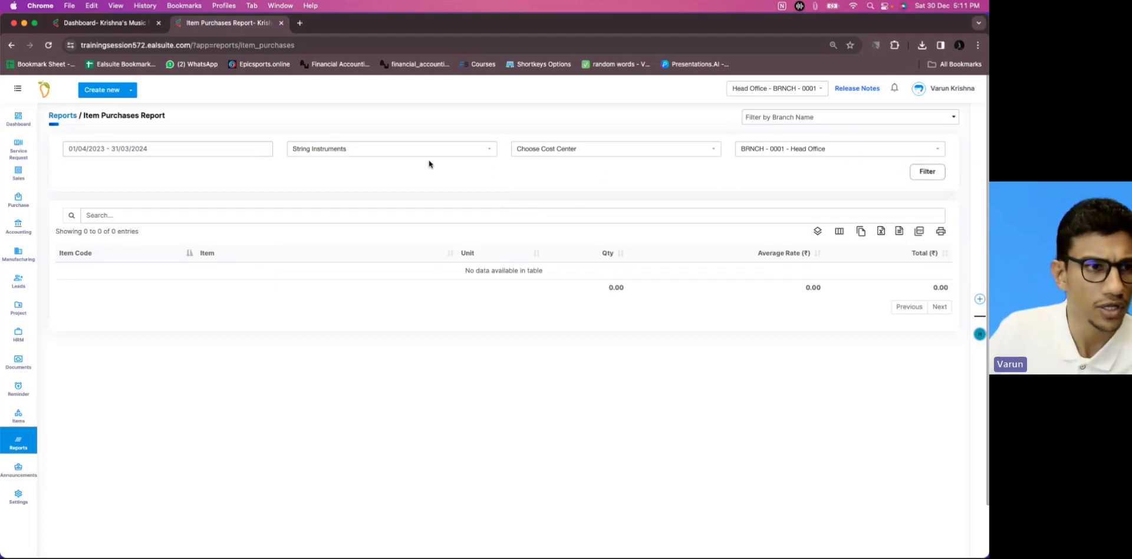
Step: Set the Item Purchases date range to Last Fiscal Year and the item group to Other Instruments
left_click(250, 149)
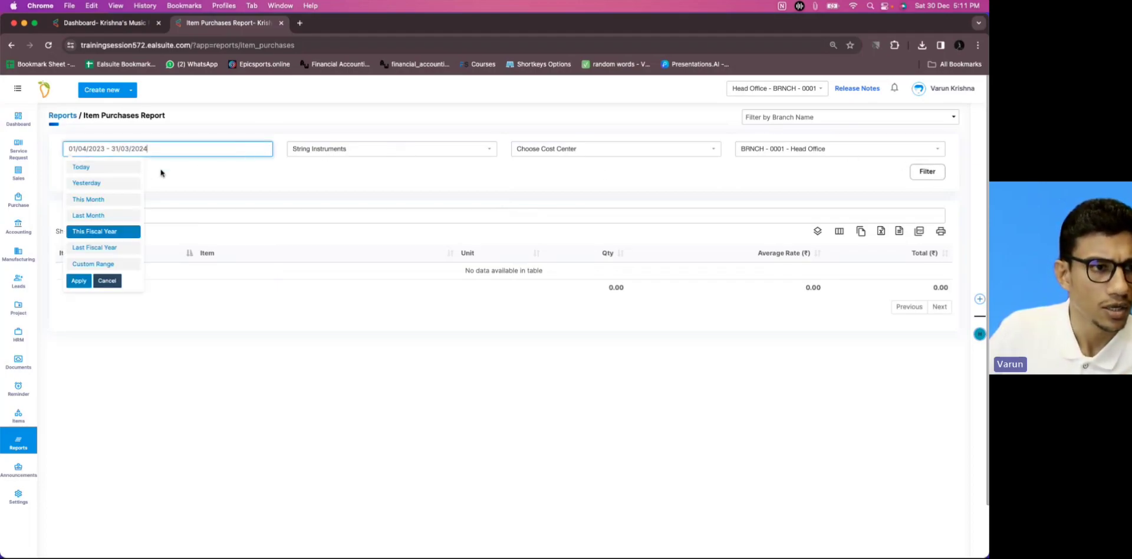
left_click(112, 247)
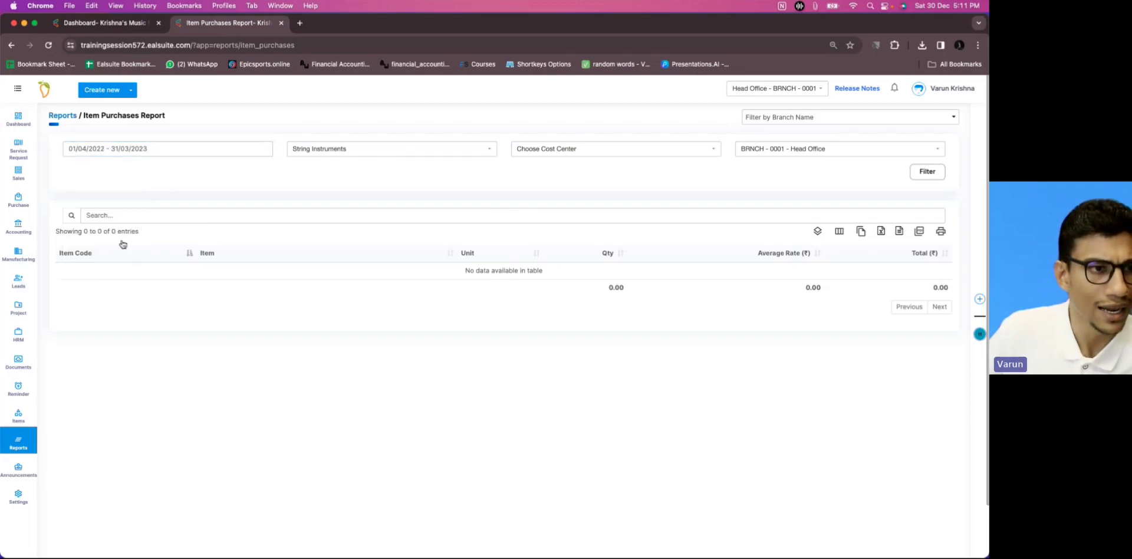
left_click(484, 151)
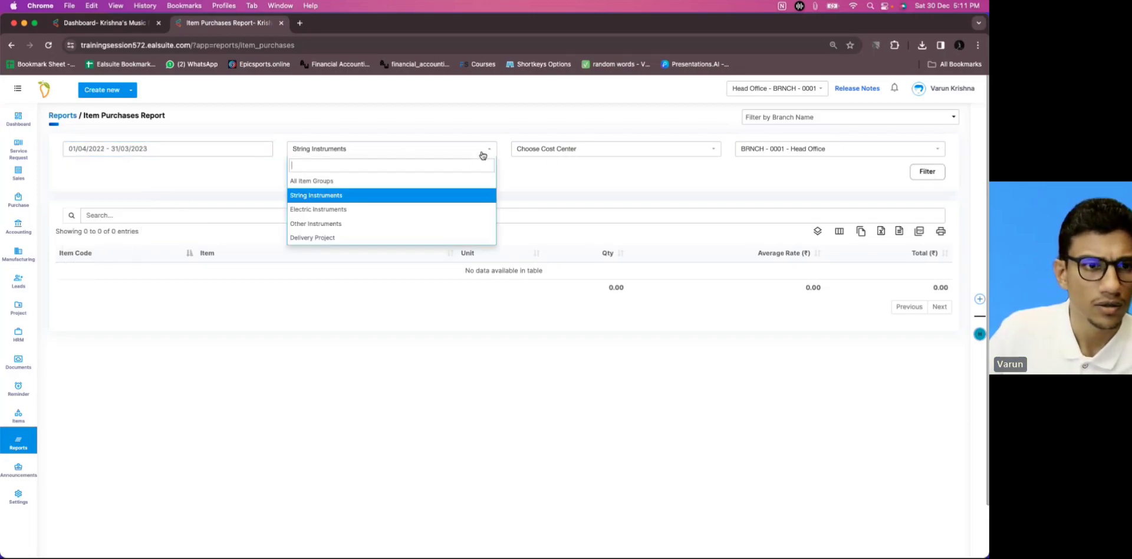
left_click(395, 213)
left_click(479, 152)
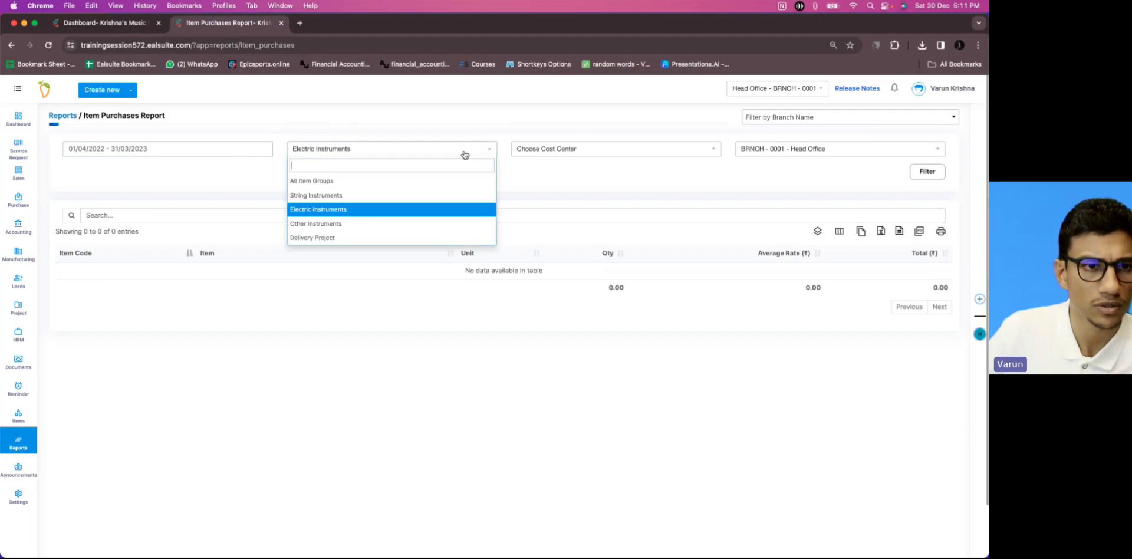
left_click(316, 224)
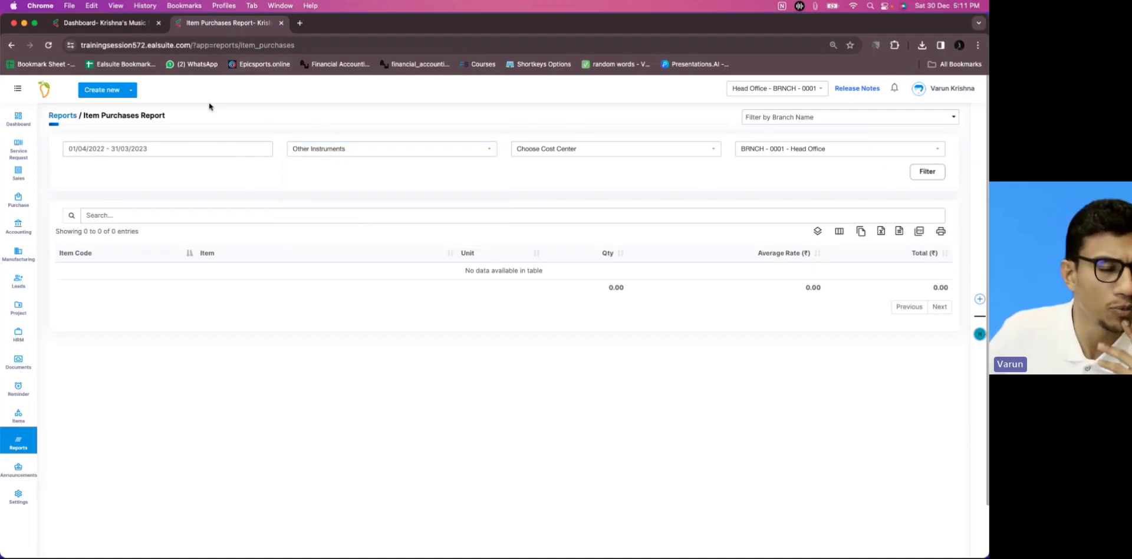
Step: Return to the reports list, search it for "wise" and open the Item Wise Profit report
left_click(63, 117)
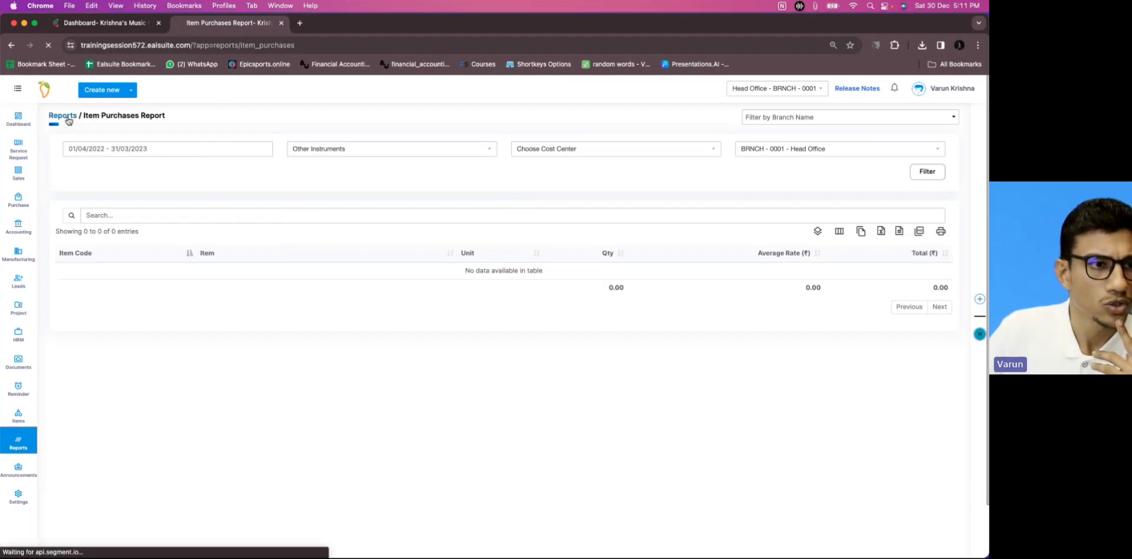
left_click(120, 151)
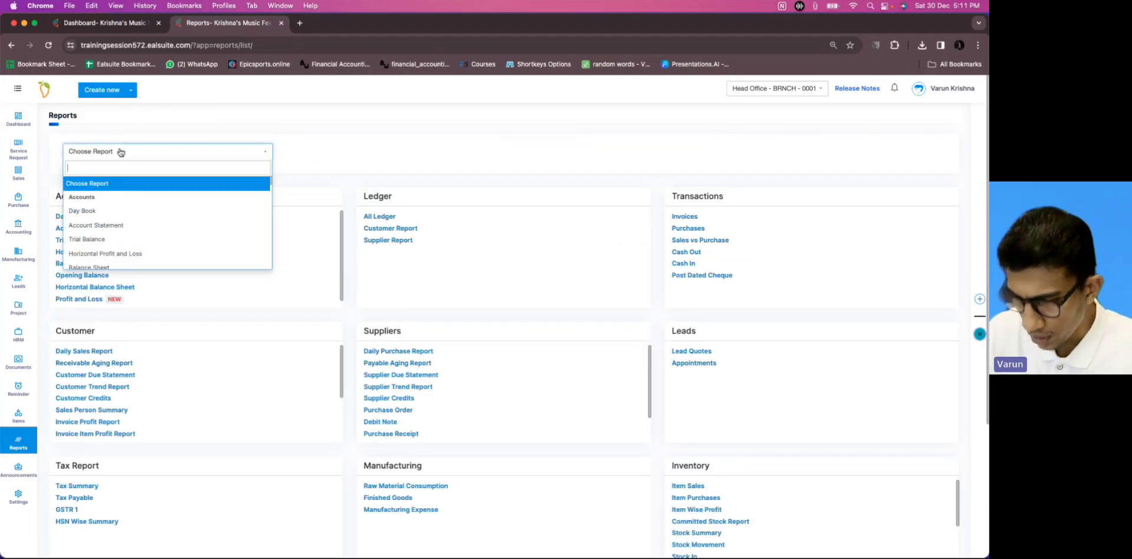
type("i")
key("BackSpace")
type("wise")
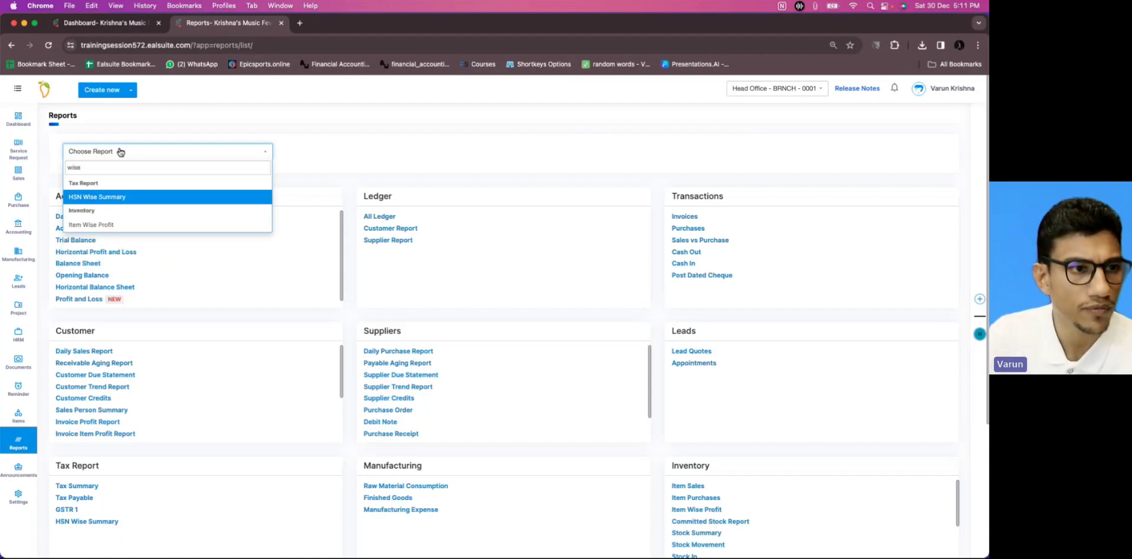
left_click(110, 224)
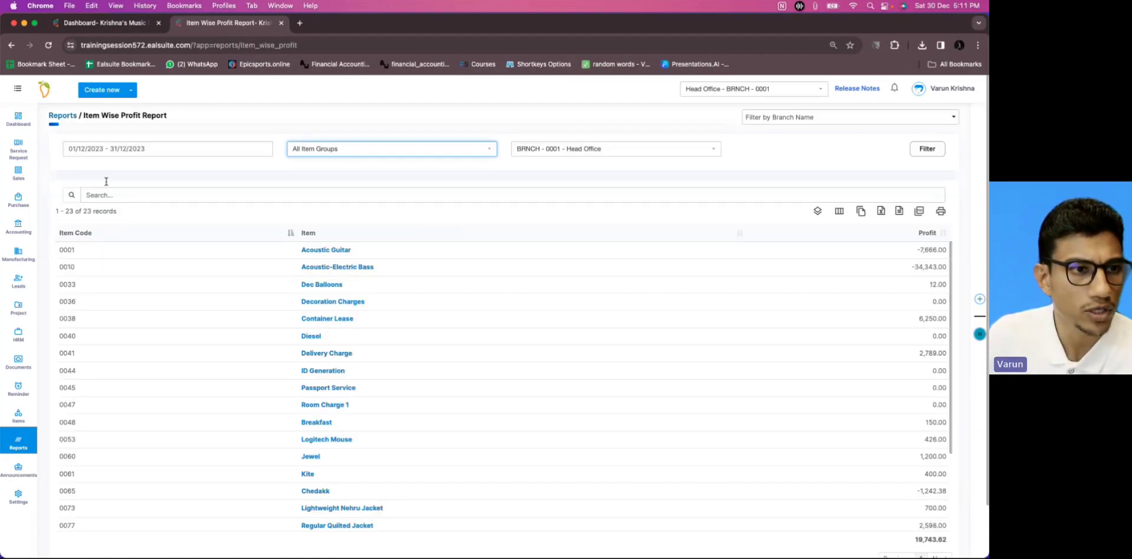
Step: Filter the Item Wise Profit report by the String Instruments item group
left_click(333, 151)
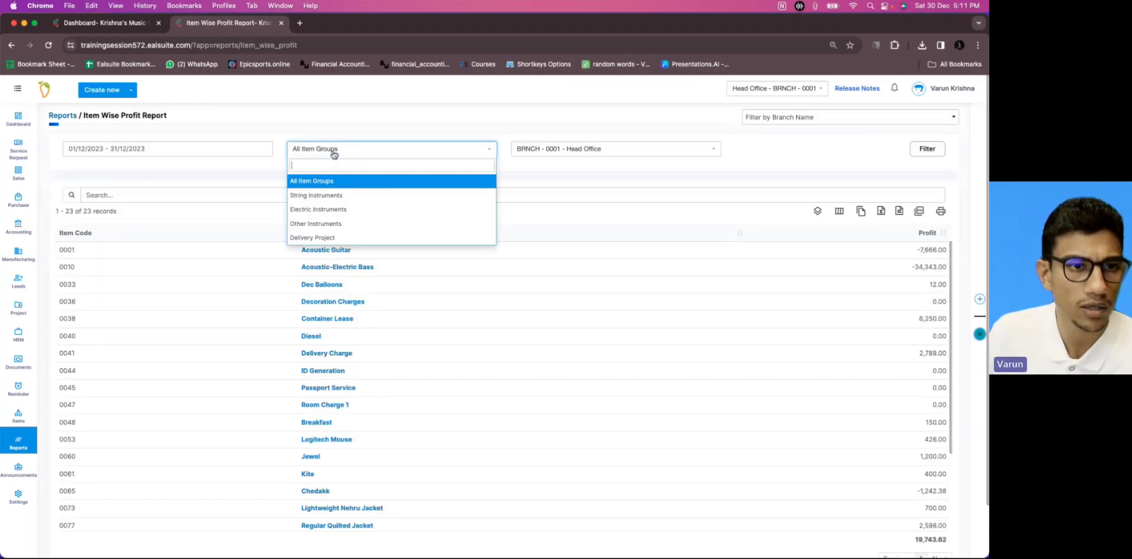
left_click(344, 195)
left_click(927, 148)
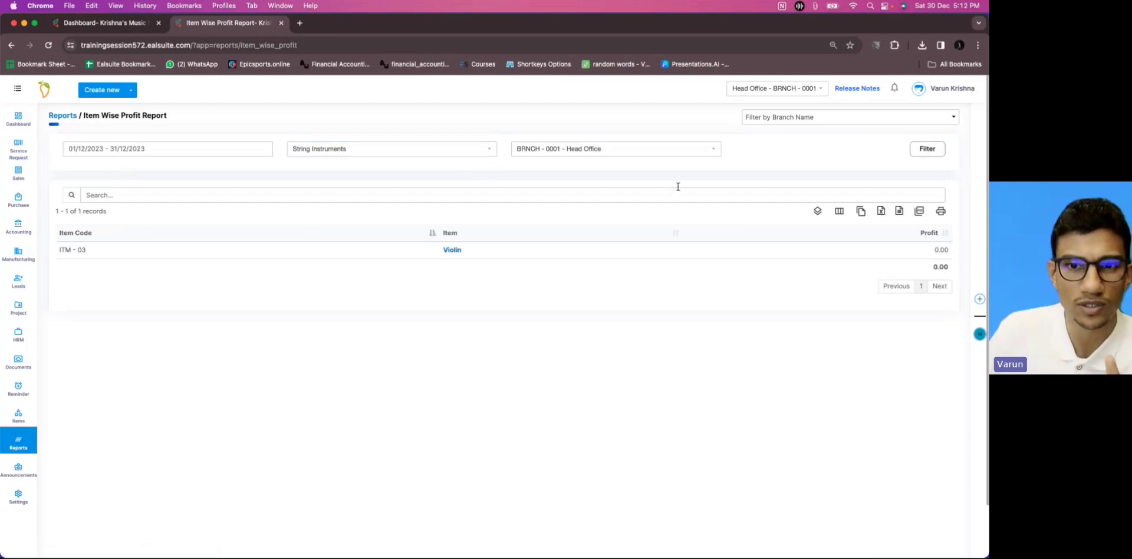
Step: Filter the Item Wise Profit report by the Electric Instruments item group
left_click(464, 150)
left_click(363, 208)
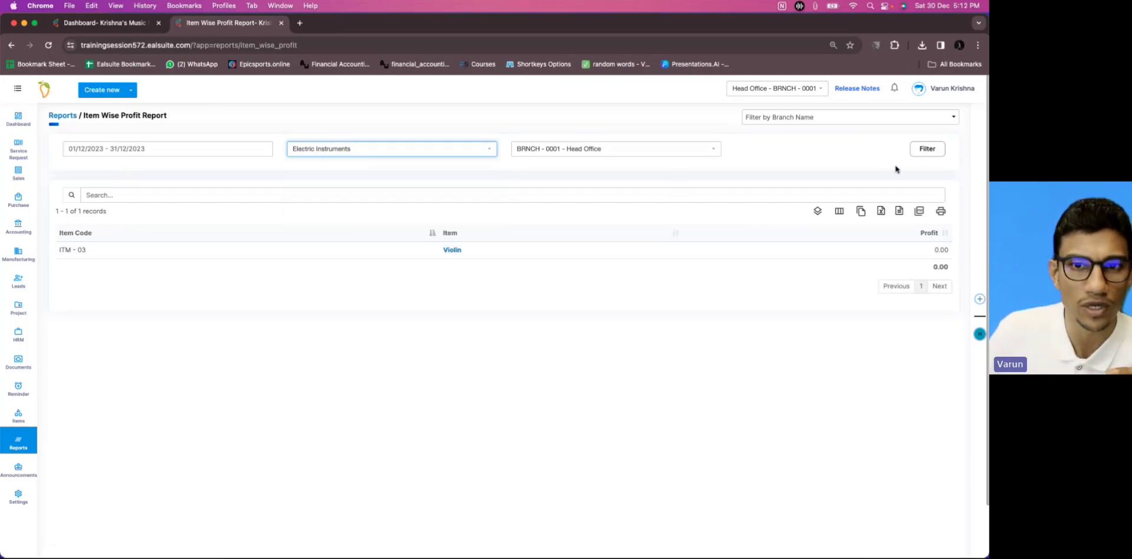
left_click(926, 150)
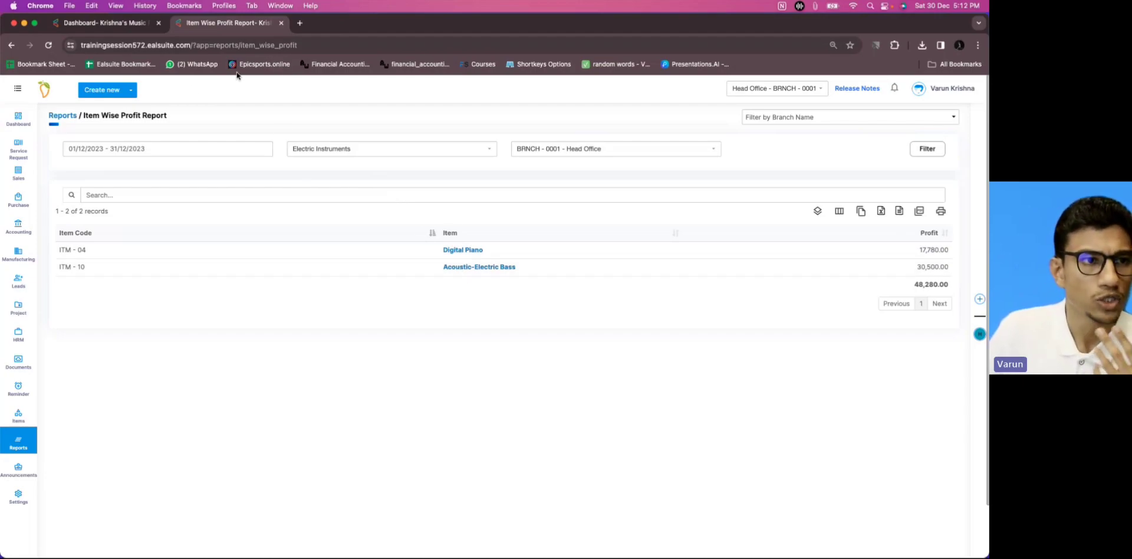
Step: Return to the reports list, search it for "comm" and open the Committed Stock Report
left_click(61, 116)
left_click(172, 155)
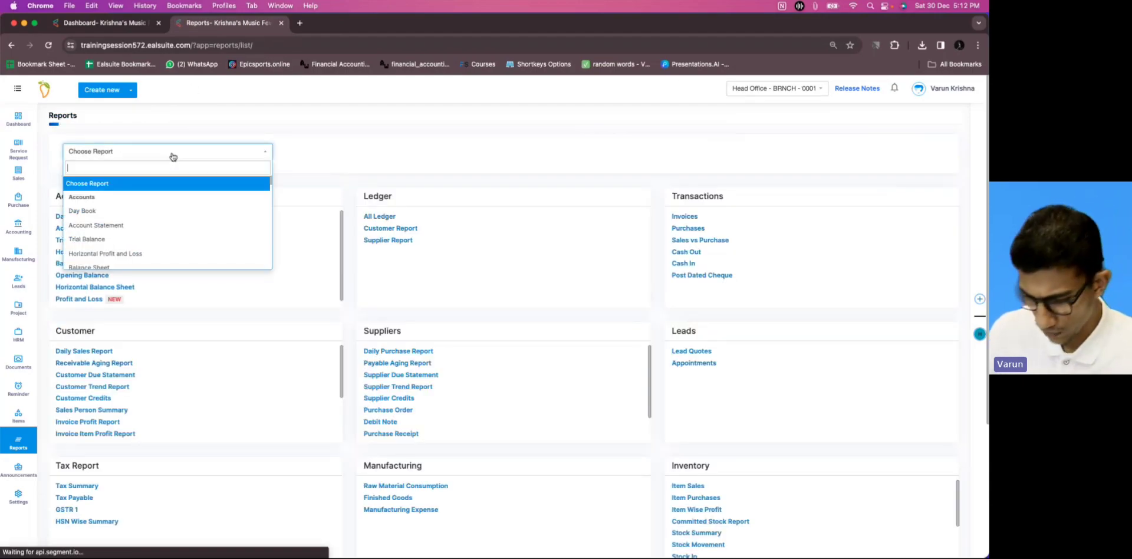
type("comm")
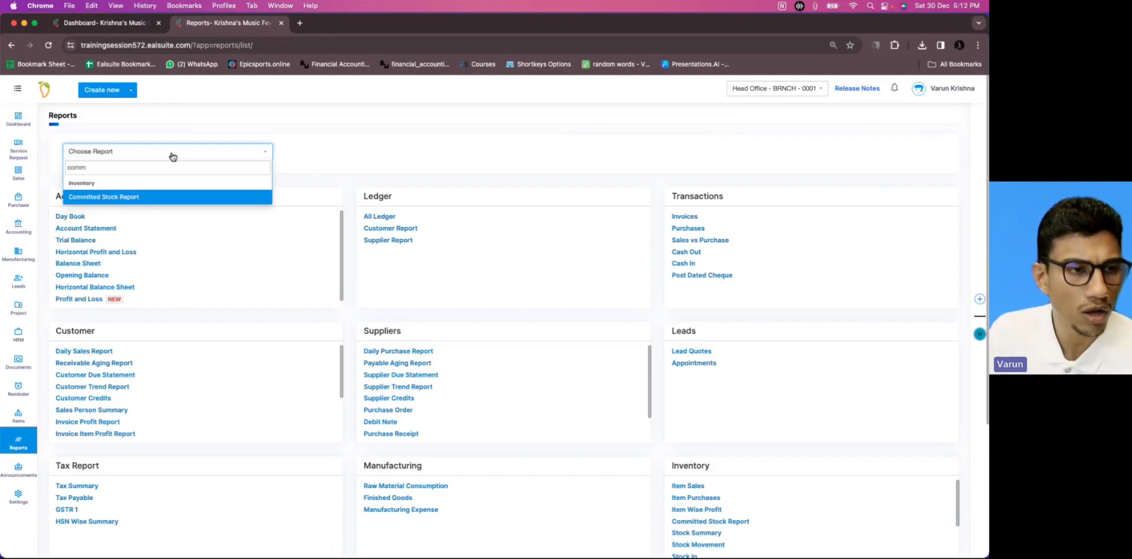
left_click(209, 196)
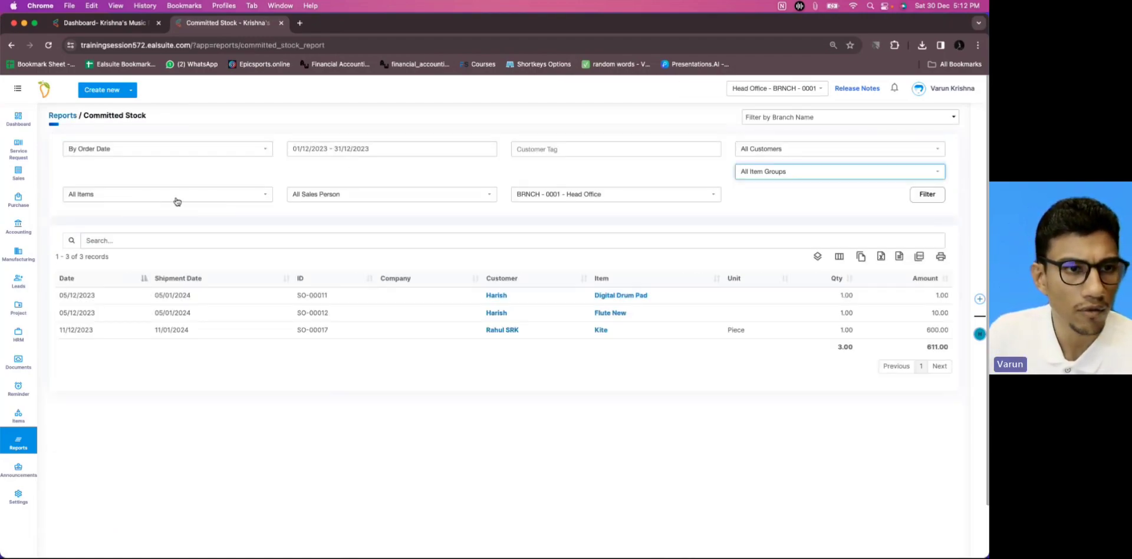
Step: Examine the choices in the Committed Stock report's item group filter without changing the selection
left_click(758, 176)
left_click(757, 177)
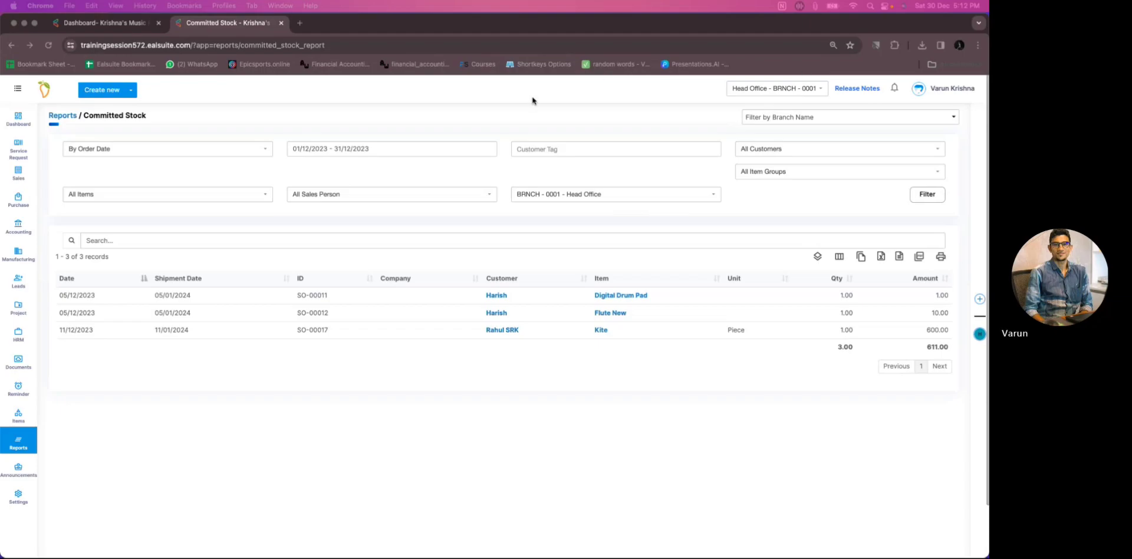
left_click(799, 177)
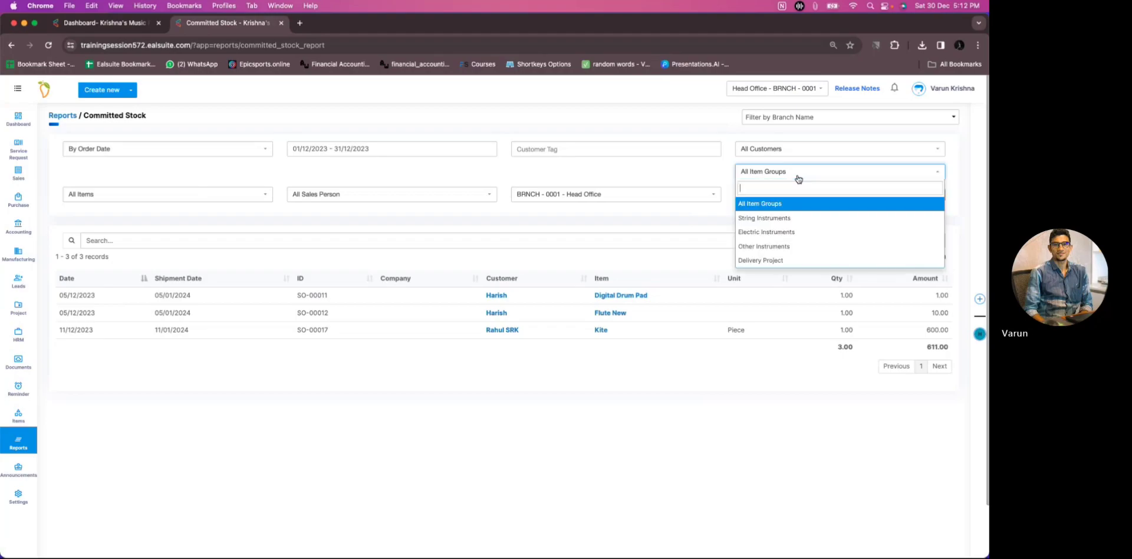
left_click(785, 179)
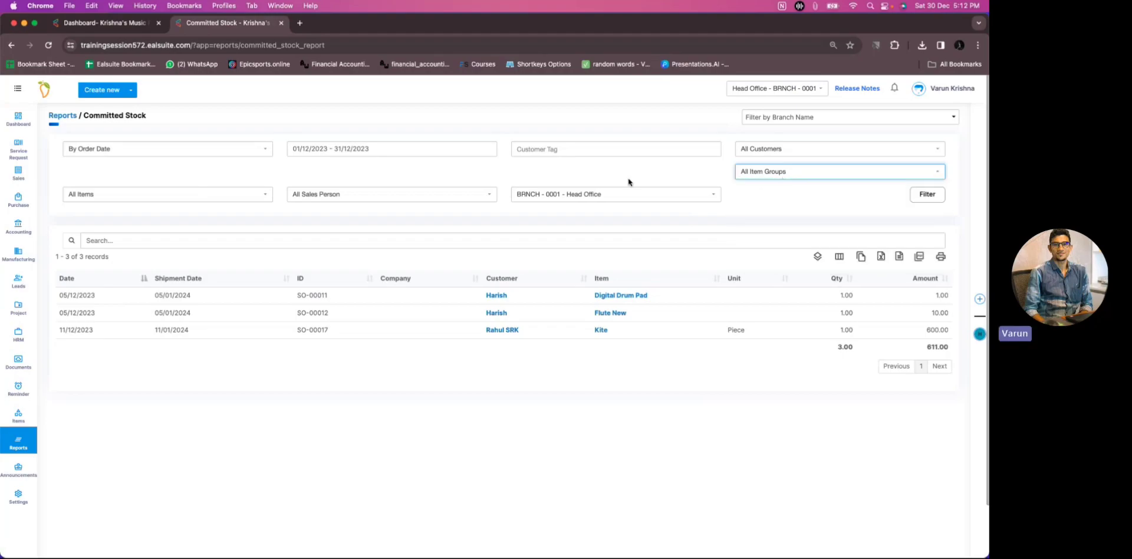
Step: Search the reports list for "stoc", open the Stock Summary report and look at its item group filter choices
left_click(33, 126)
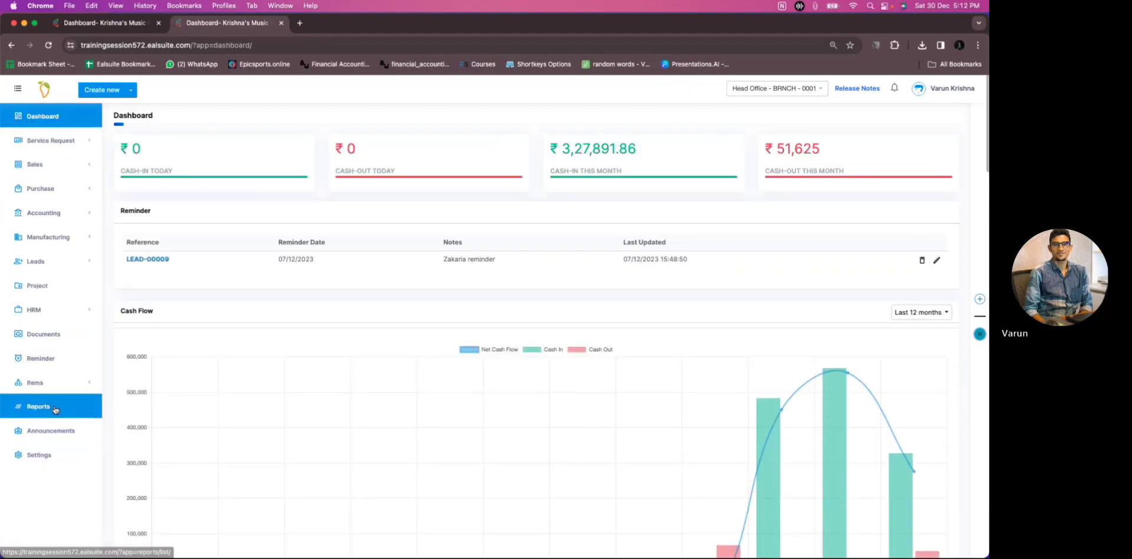
left_click(54, 410)
left_click(126, 154)
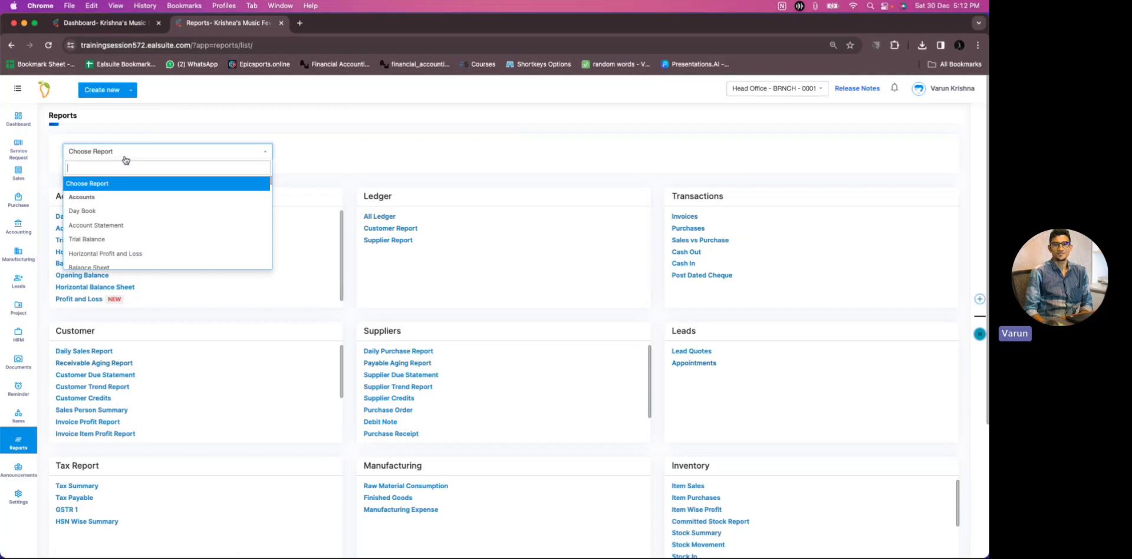
type("stoc")
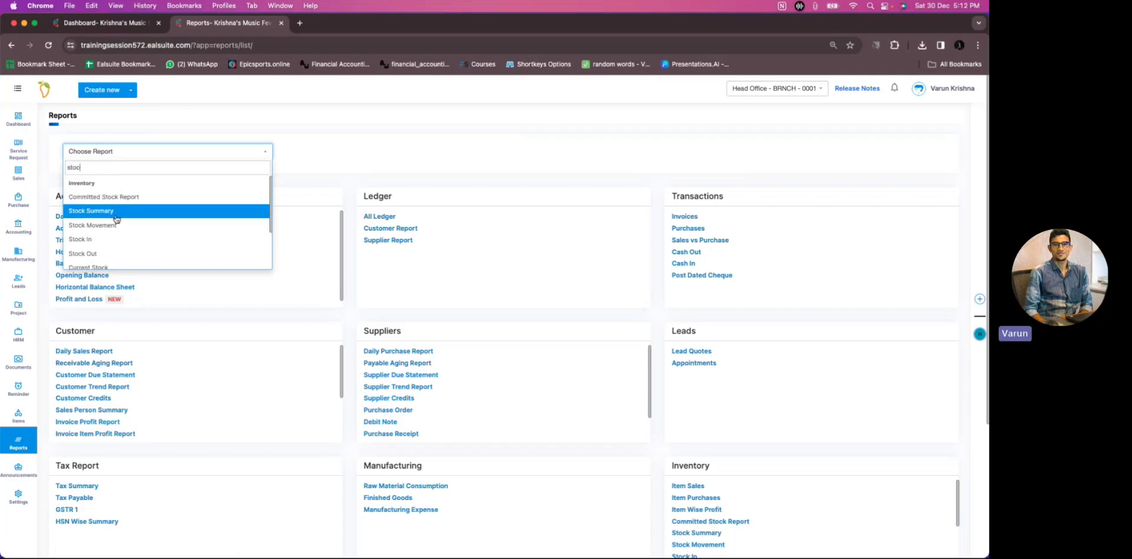
left_click(116, 216)
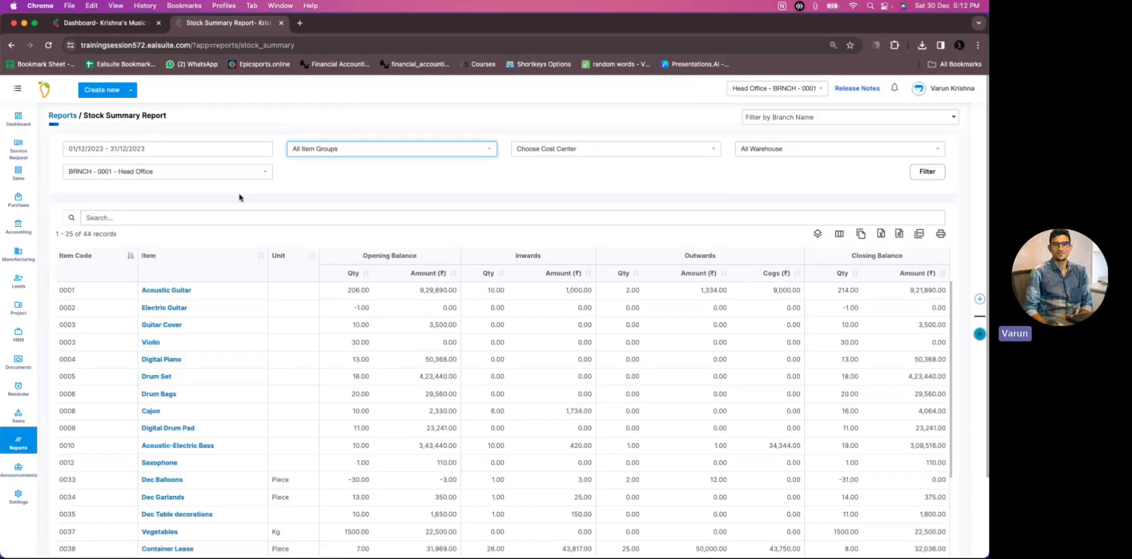
left_click(323, 155)
left_click(542, 195)
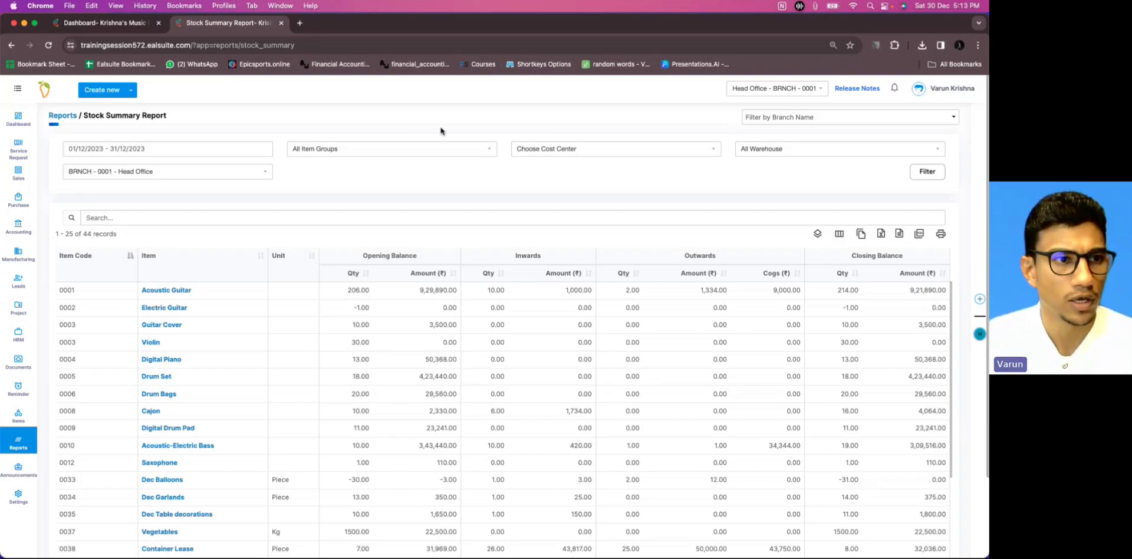
Step: Leave the Stock Summary report, close the browser window and advance the presentation to the Resolved Issues slide
left_click(68, 116)
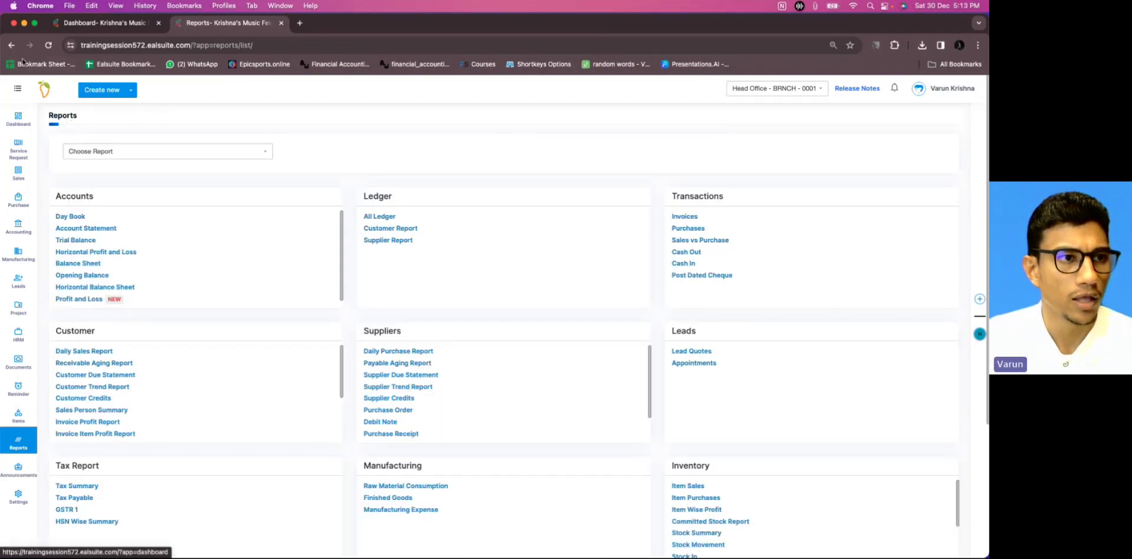
left_click(14, 22)
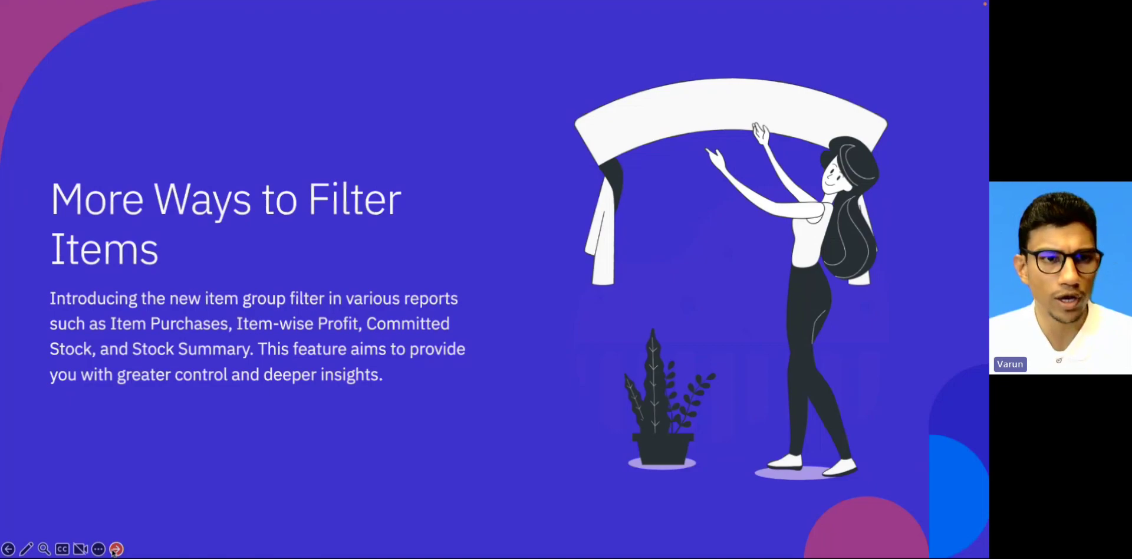
left_click(116, 548)
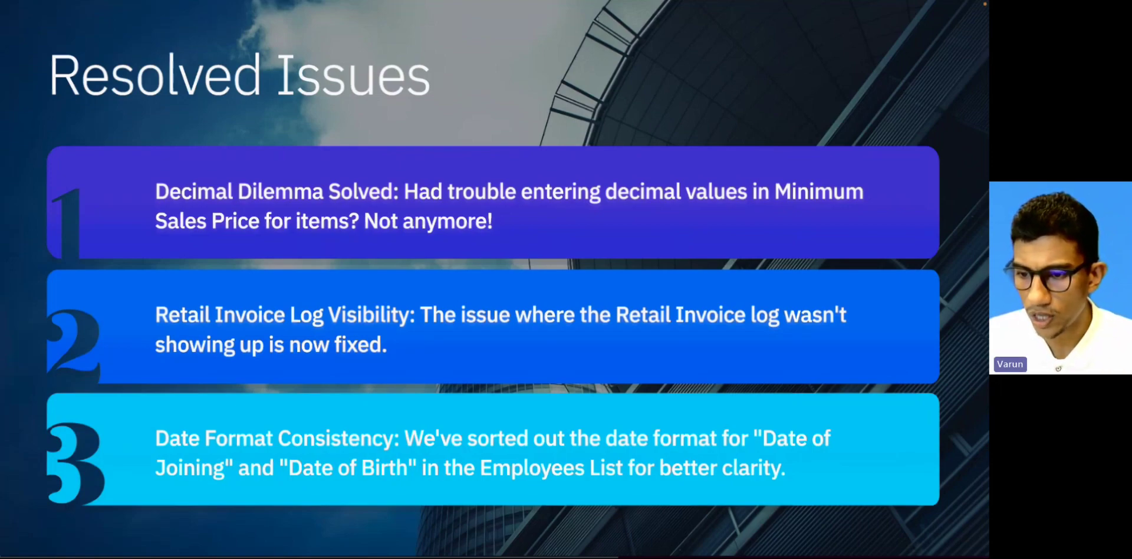
Step: Switch to the Chrome window with the EalSuite dashboard, maximise it and open the items inventory list
key("super+Tab")
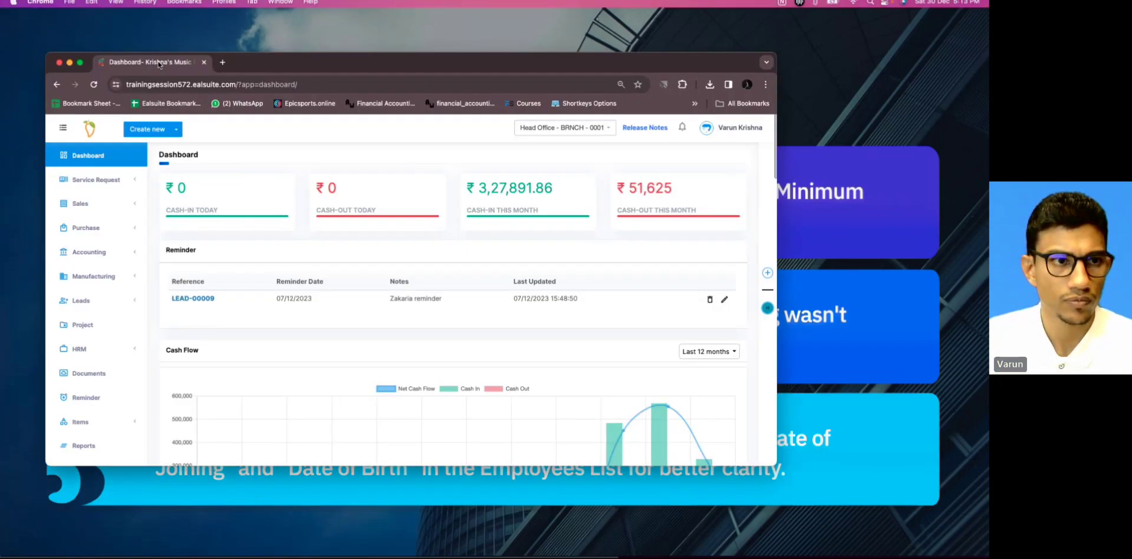
double_click(287, 64)
left_click(35, 382)
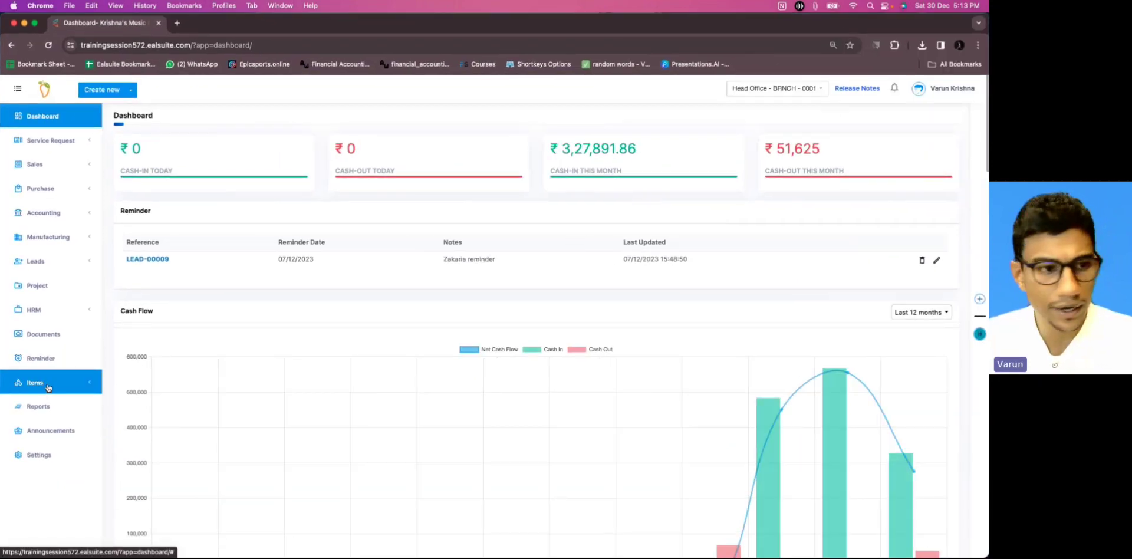
left_click(37, 401)
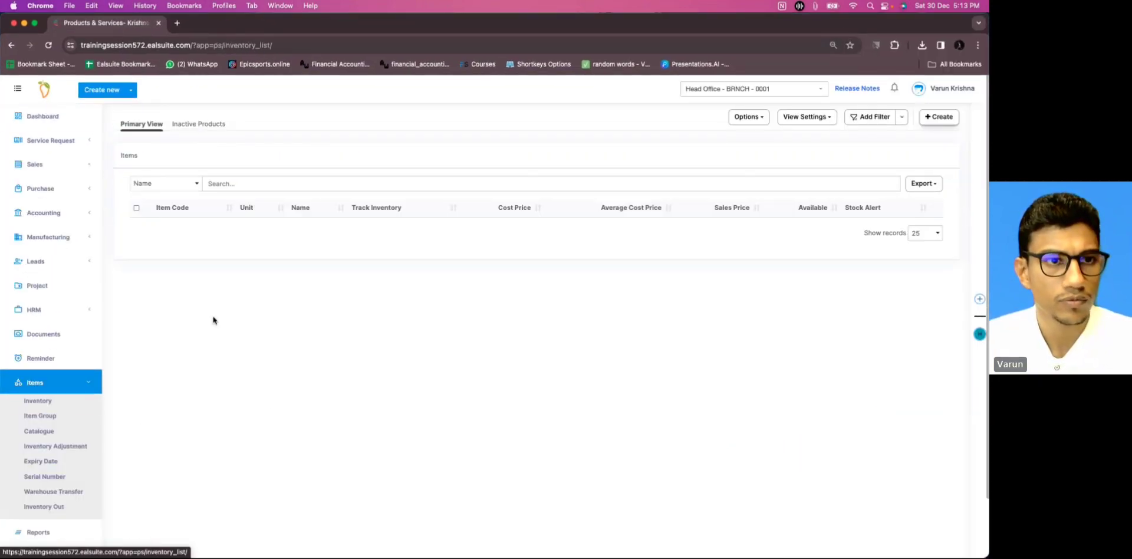
Step: Start a new product item named "Horse Feet" with Piece as its unit
left_click(926, 121)
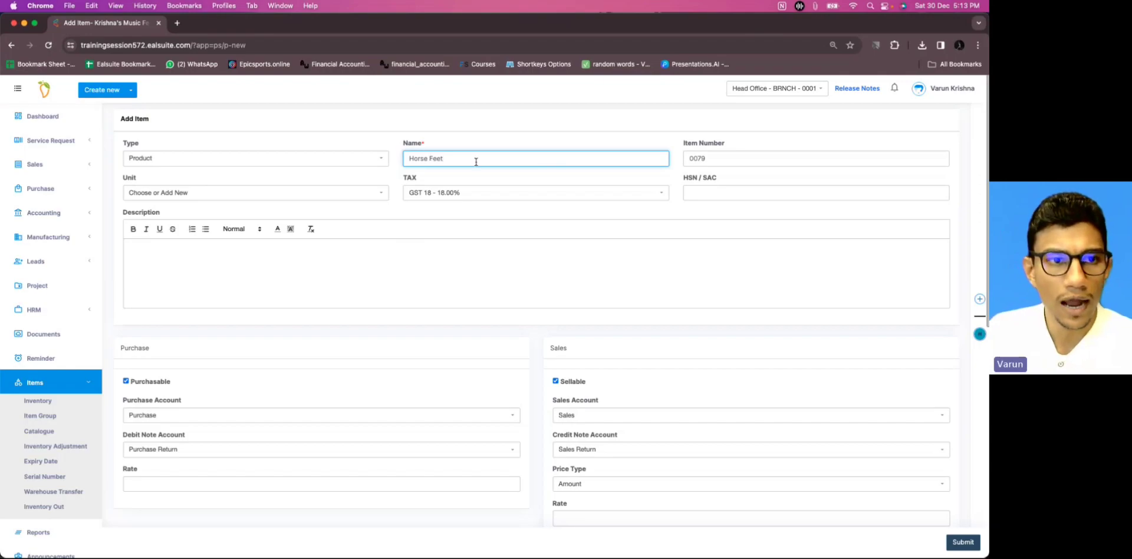
left_click(353, 193)
left_click(264, 241)
Step: Enable the minimum sales price for the new item and set it to ₹ 200
scroll(571, 246, "down", 5)
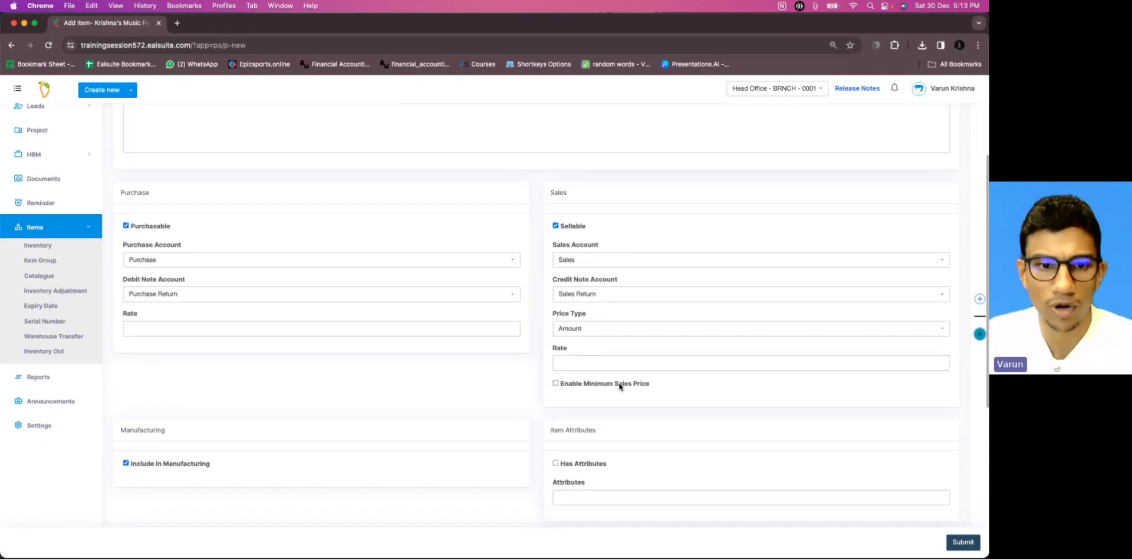
left_click(580, 386)
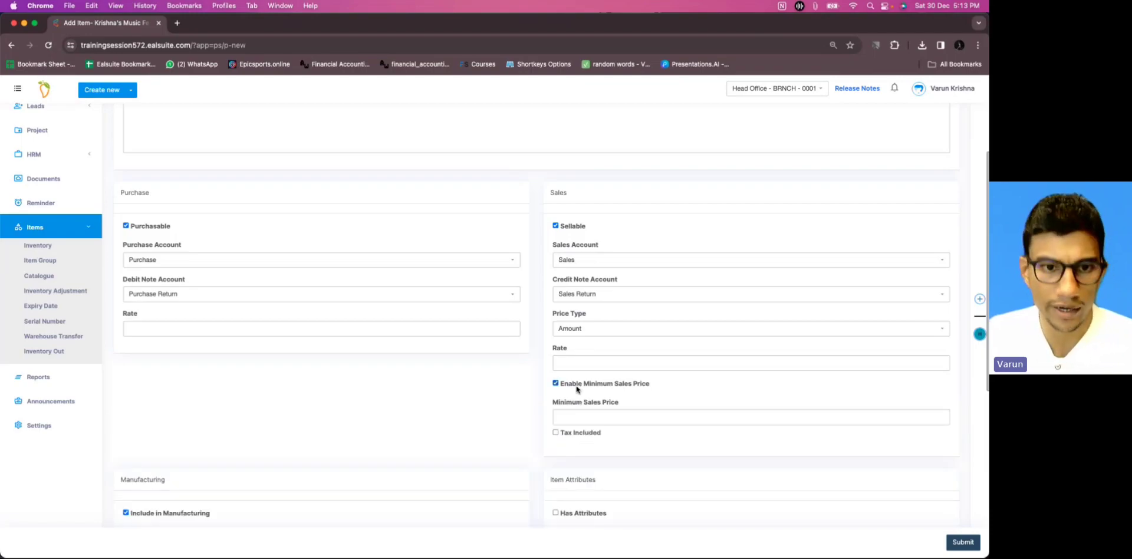
left_click(589, 414)
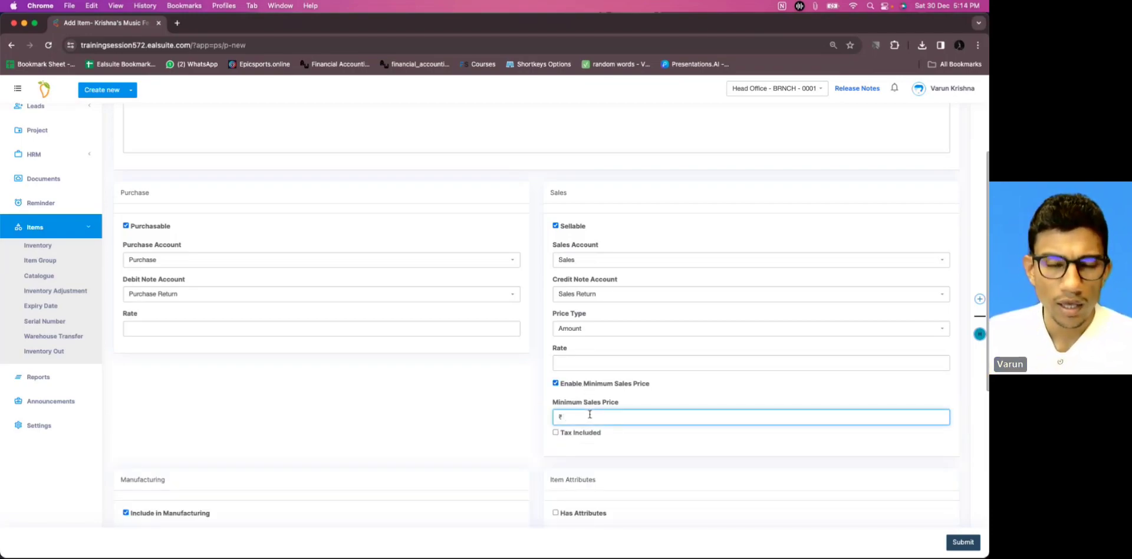
type("200")
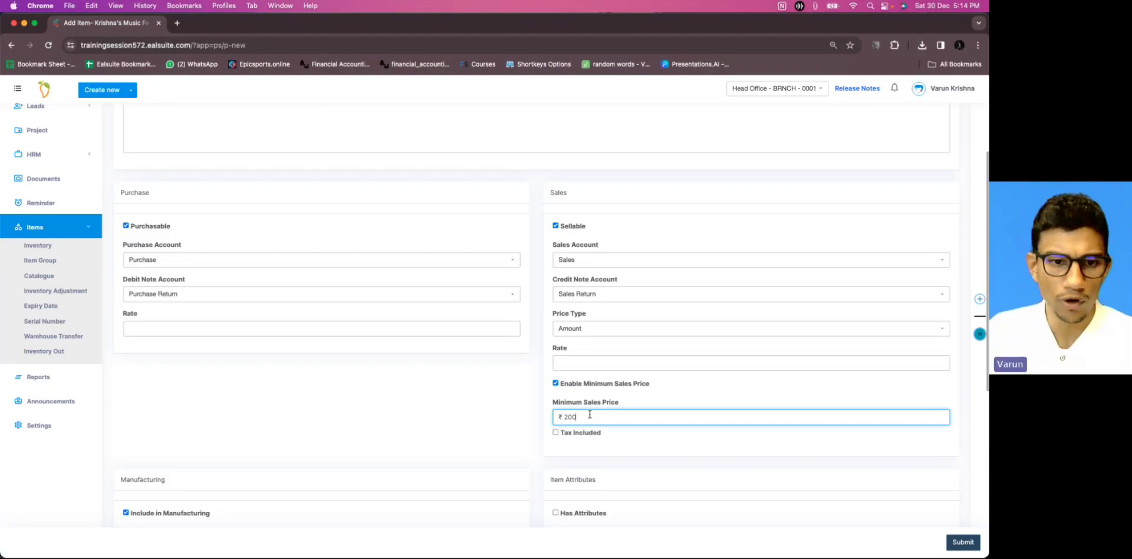
left_click(537, 433)
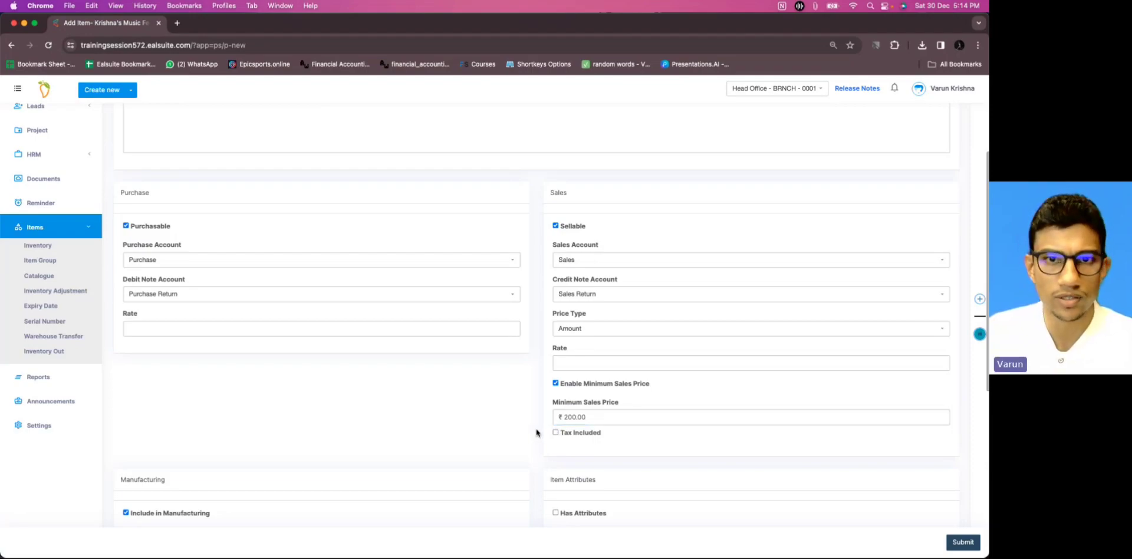
Step: Change the item's minimum sales price to ₹ 200.50 and submit the item
left_click(598, 420)
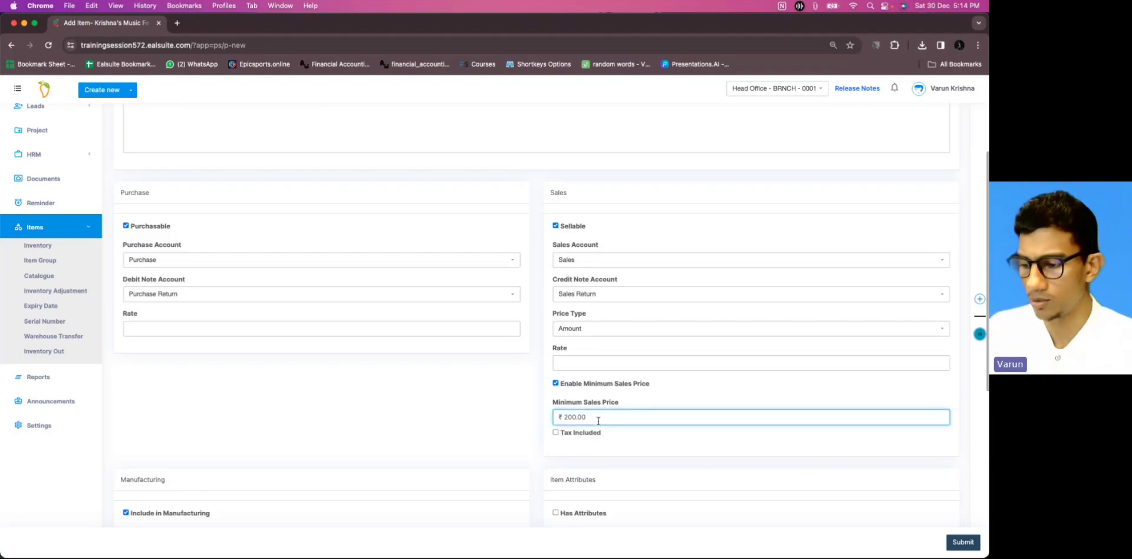
type(".50")
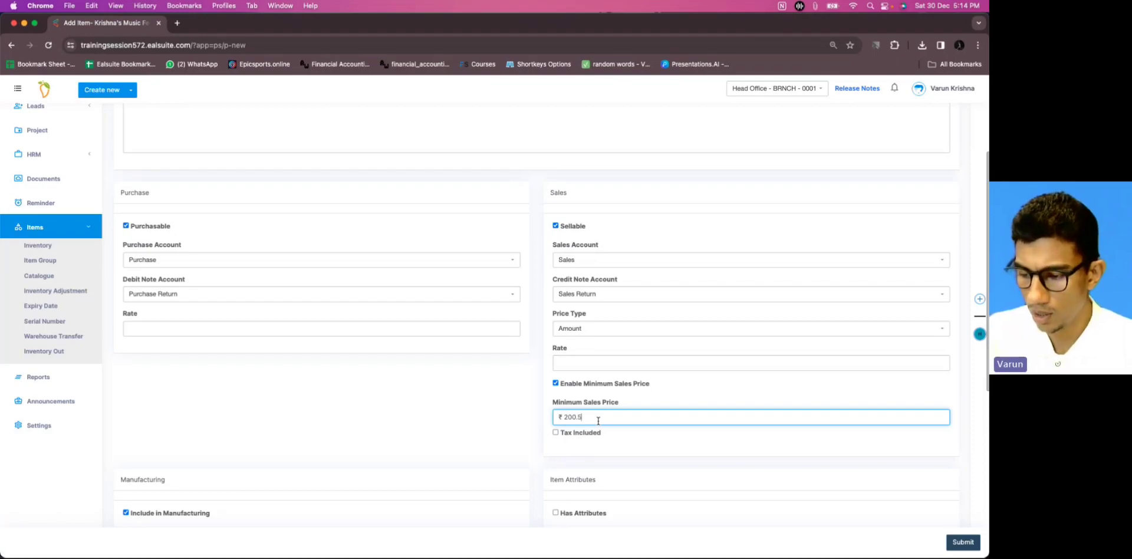
left_click(967, 544)
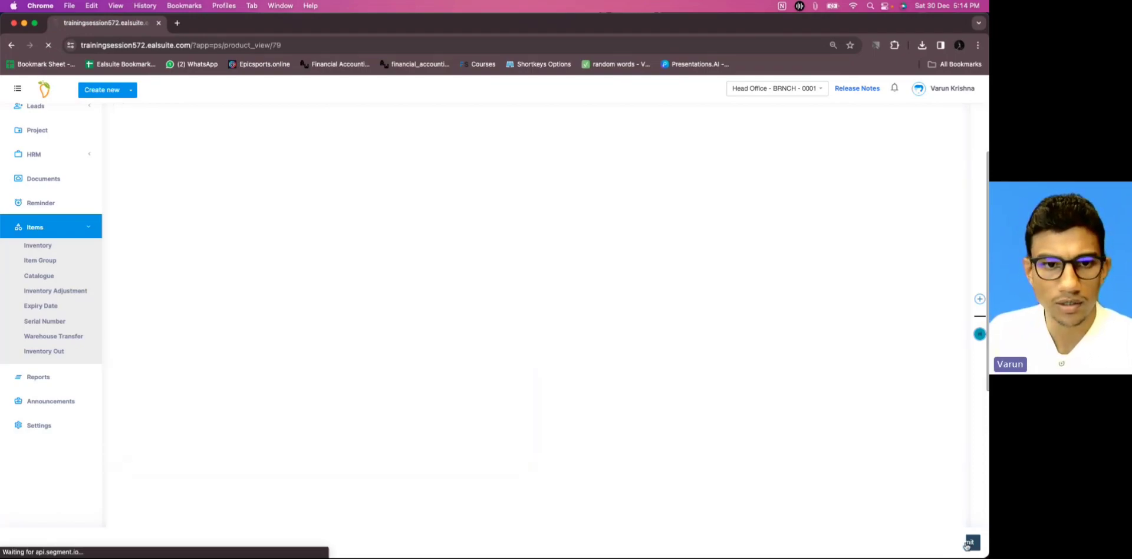
Step: Reopen the Horse Feet item for editing, review its sales settings and submit it again
left_click(890, 131)
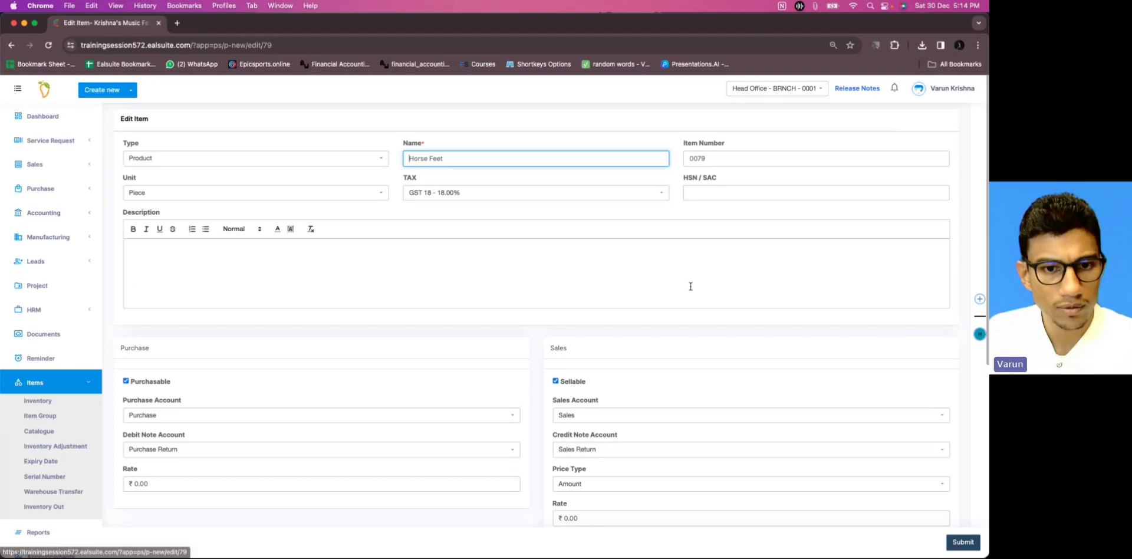
scroll(690, 286, "down", 5)
left_click(964, 542)
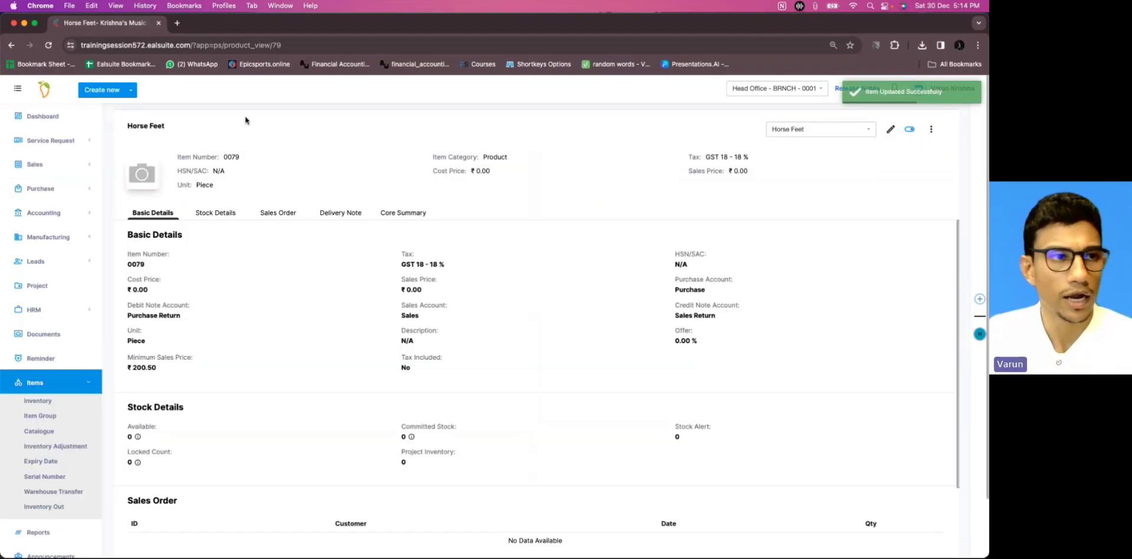
Step: Close the item's window, switch to the dashboard window and open retail invoice RINV-00009 from the sales records
left_click(13, 22)
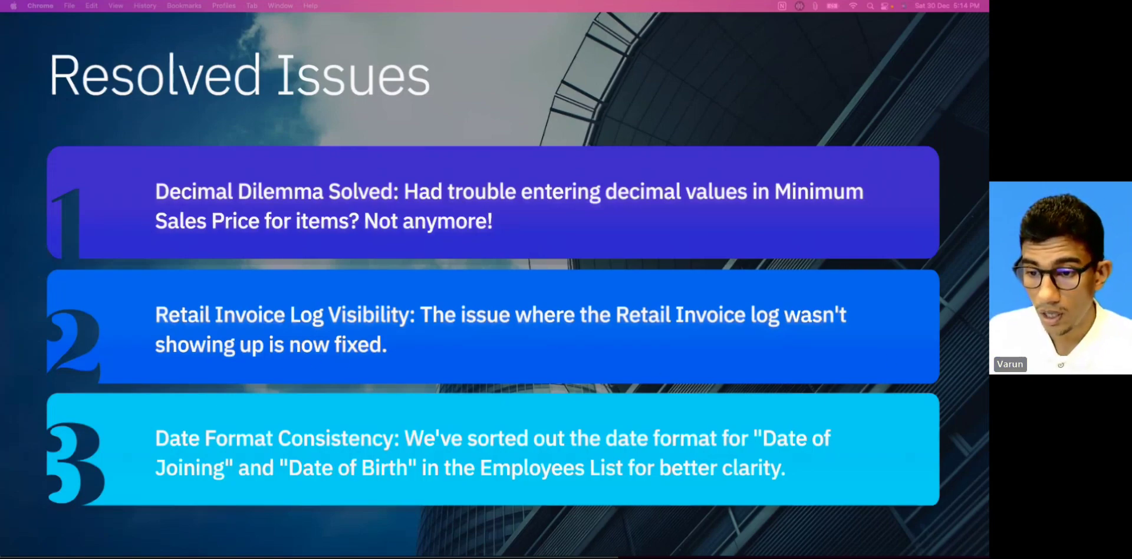
key("super+grave")
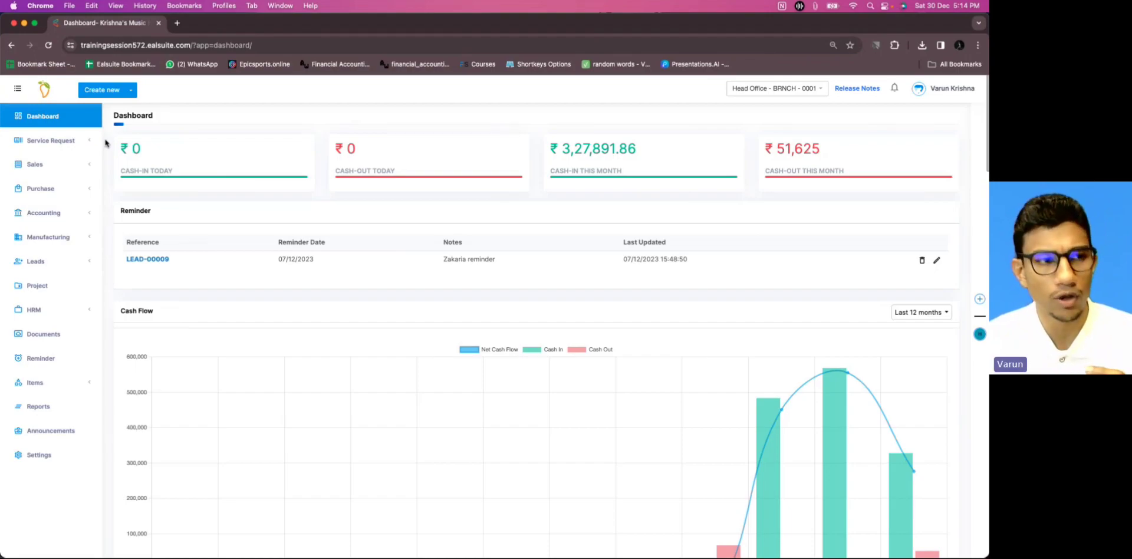
left_click(42, 164)
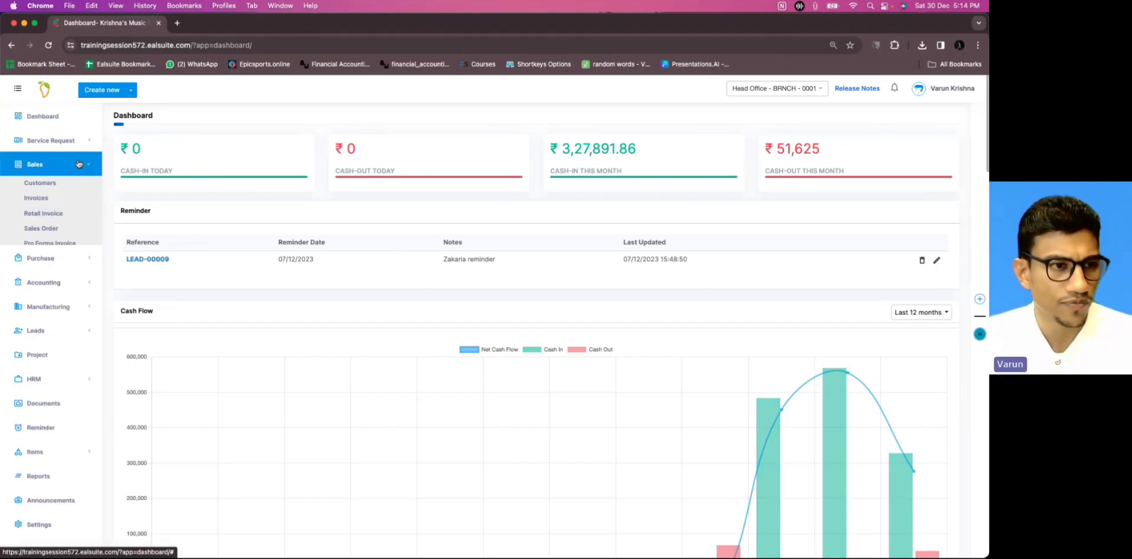
left_click(66, 215)
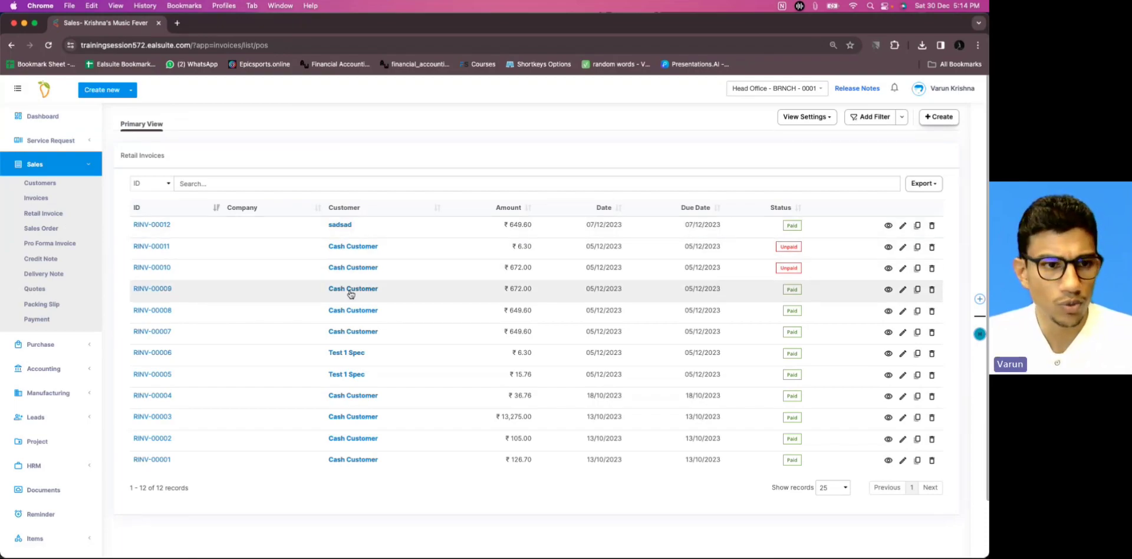
left_click(161, 288)
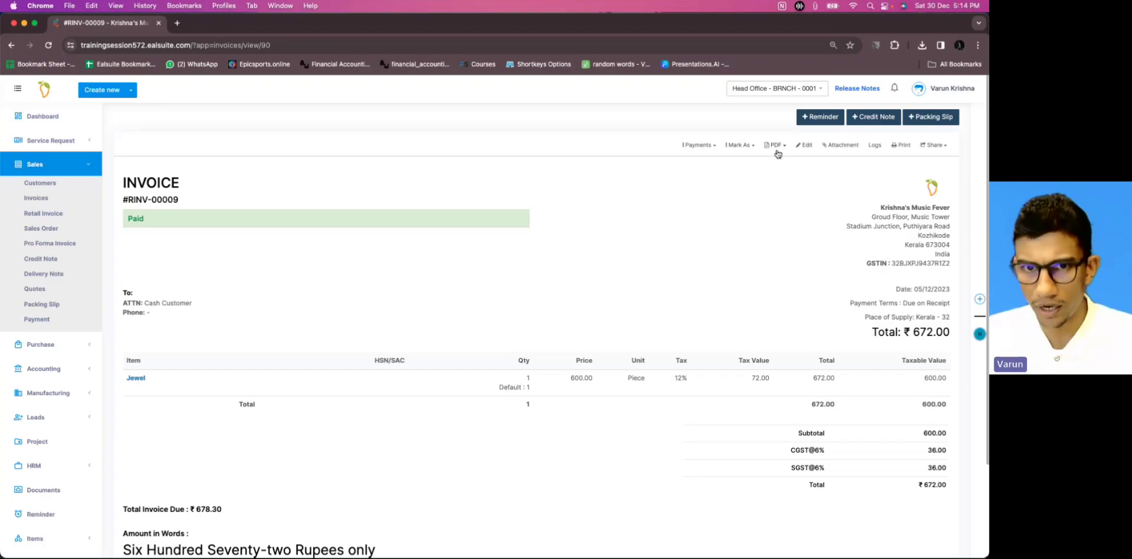
Step: View the activity log of retail invoice RINV-00009, then close the log details
left_click(874, 145)
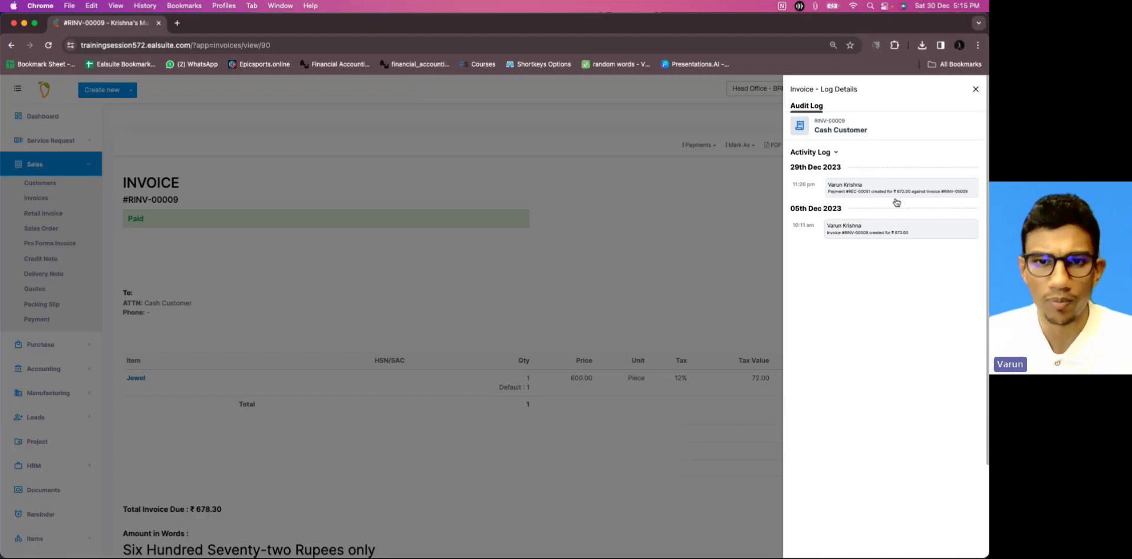
left_click(976, 91)
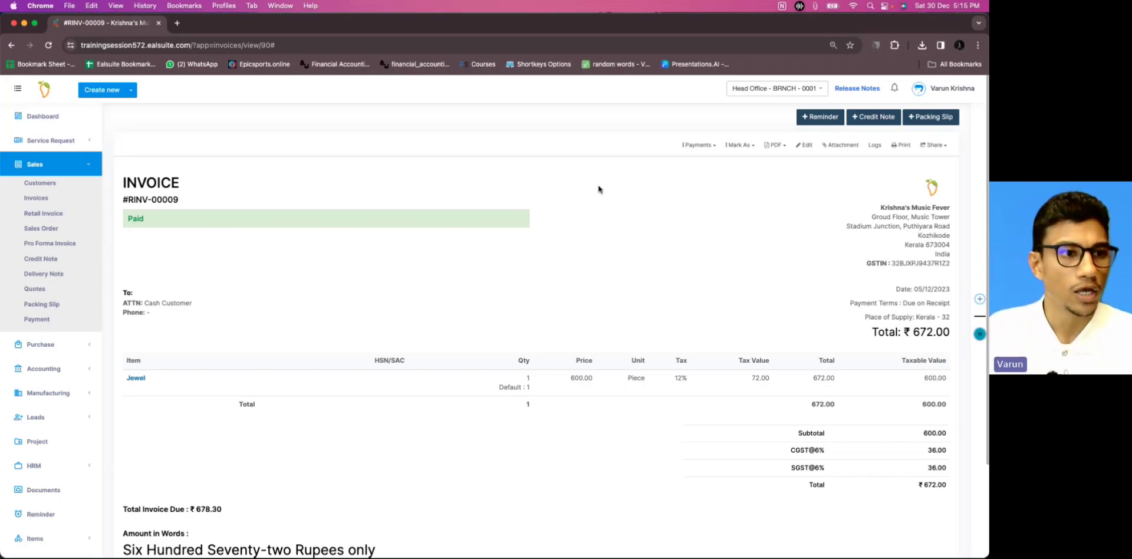
Step: Open retail invoice RINV-00002 from the retail invoices list, view its activity log, and close the log and the browser window
left_click(78, 214)
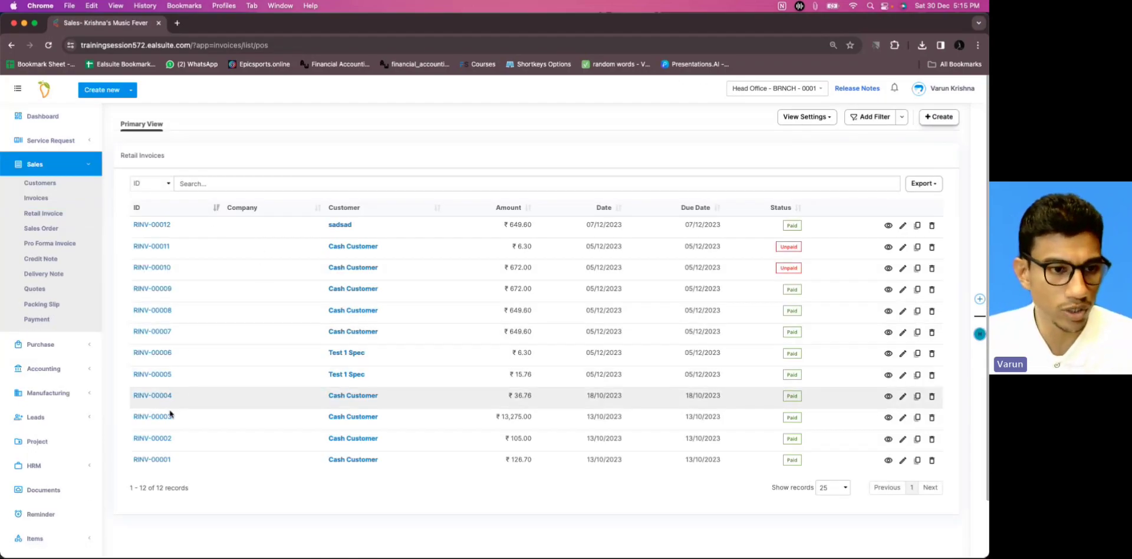
left_click(165, 440)
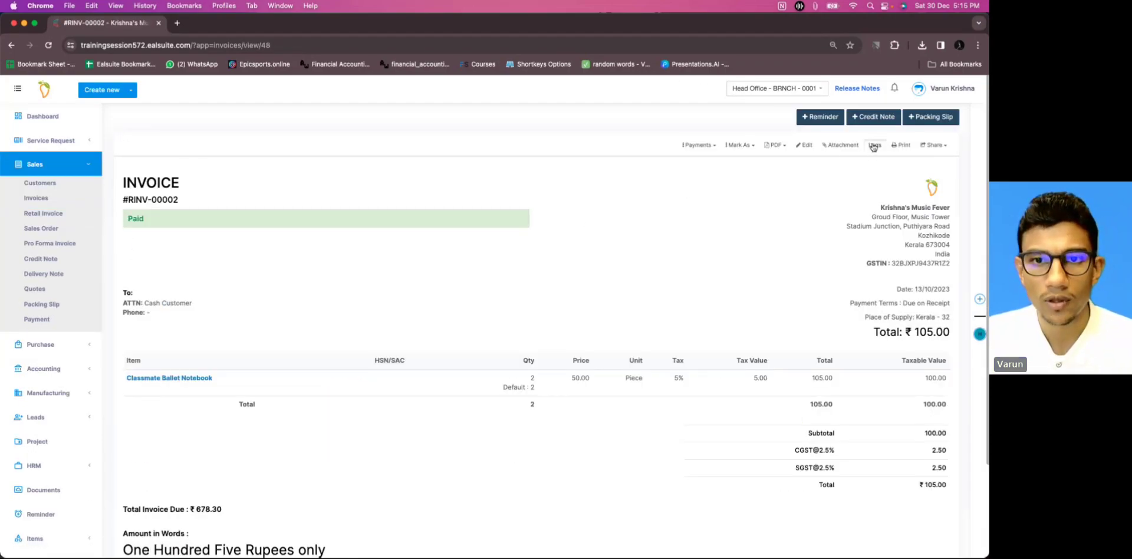
left_click(873, 148)
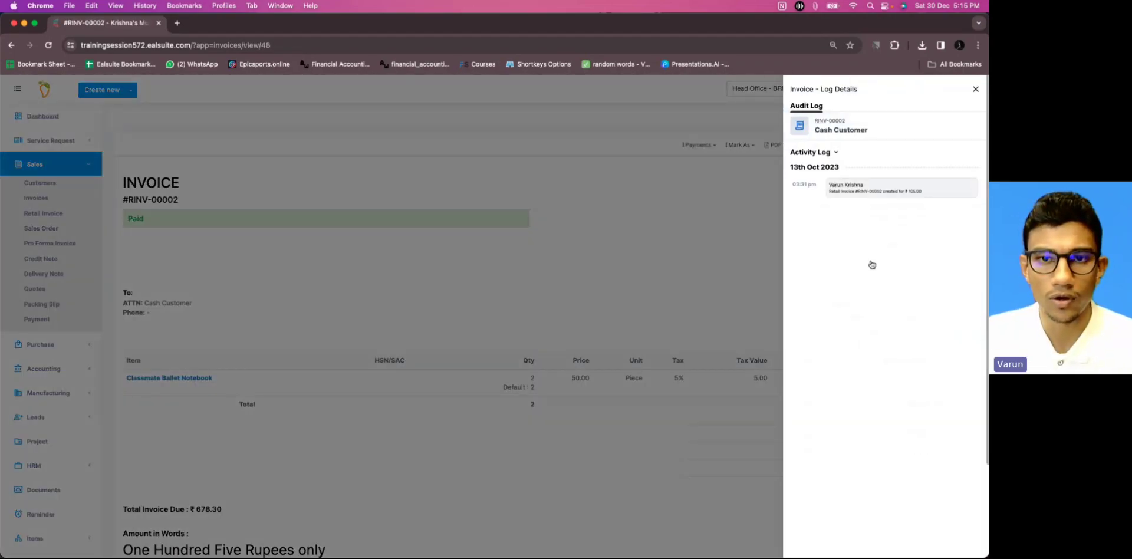
left_click(976, 89)
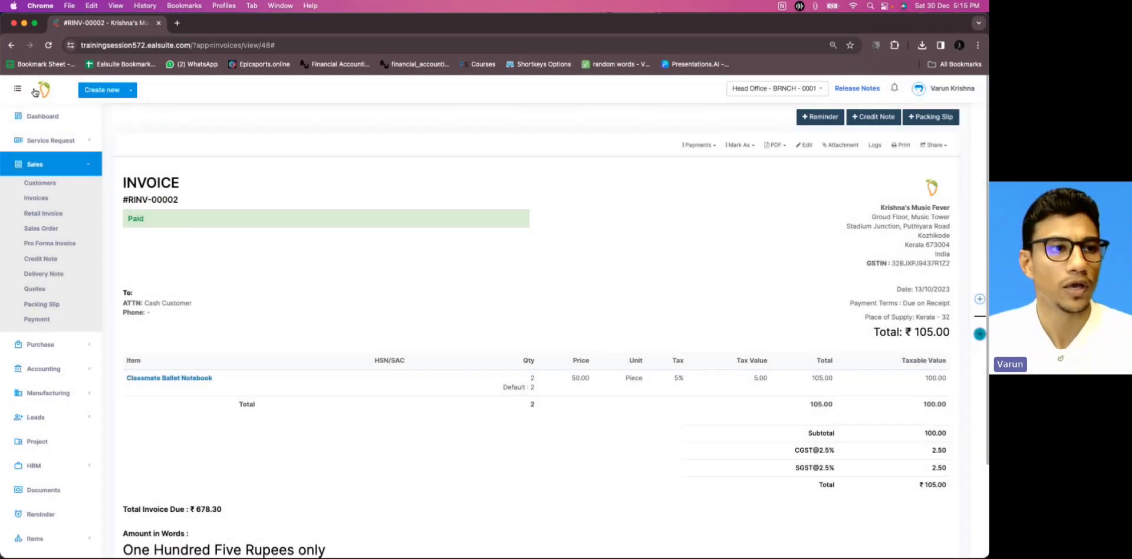
left_click(14, 23)
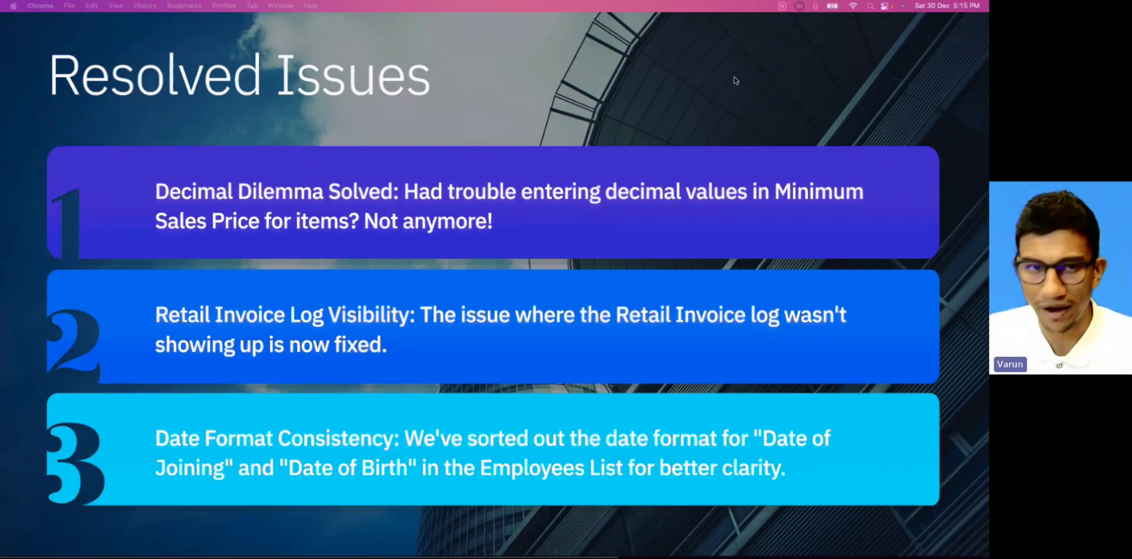
Step: Switch to the EalSuite dashboard window and open the HRM employee list to check the Date of Birth and Date of Joining formats
key("super+grave")
double_click(323, 74)
left_click(58, 313)
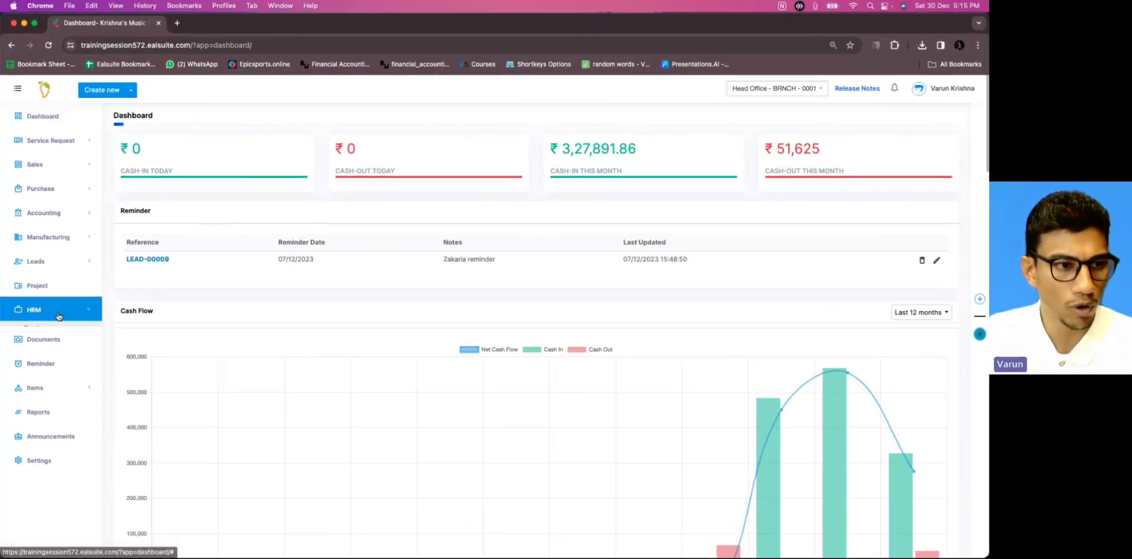
left_click(75, 333)
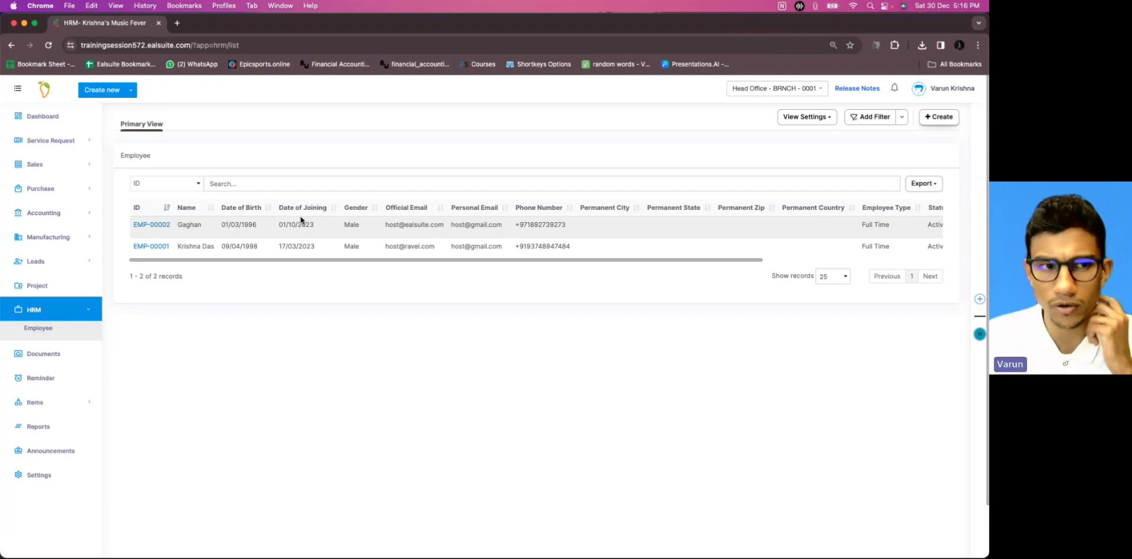
Step: Close the employee list window and advance the presentation to the Questions and Answers slide
left_click(14, 23)
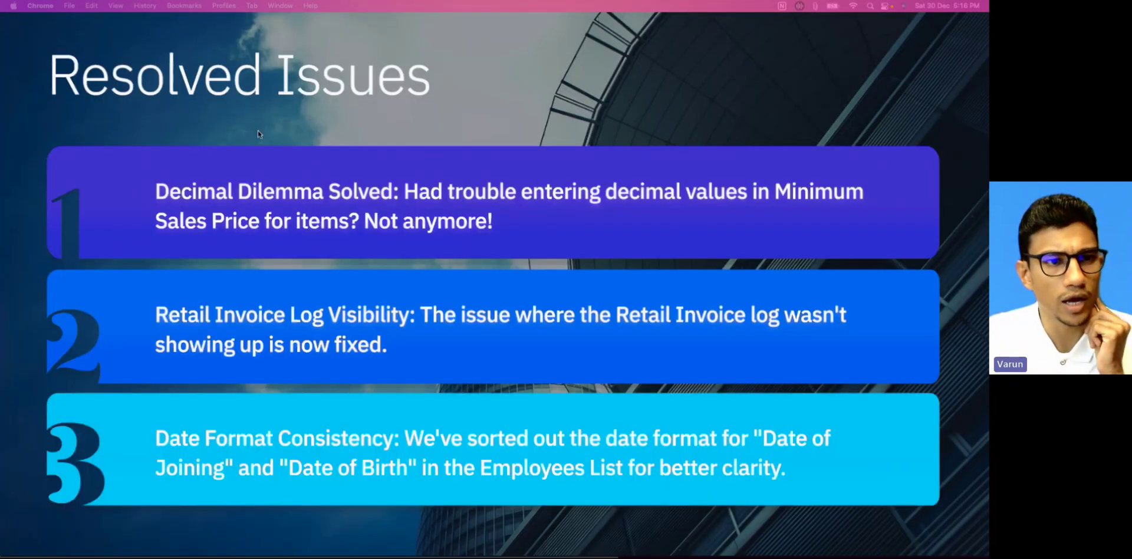
left_click(116, 549)
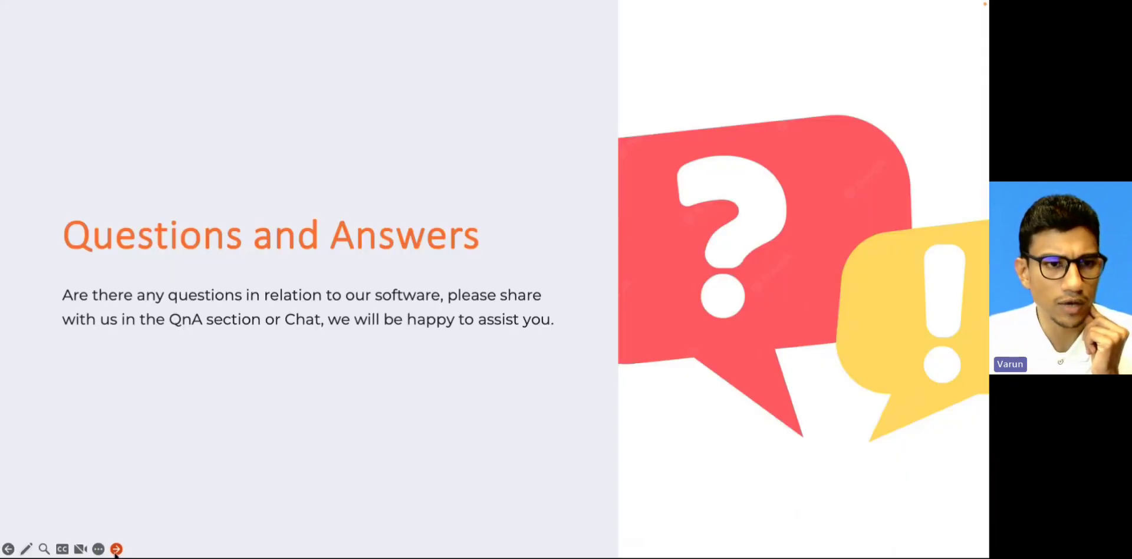